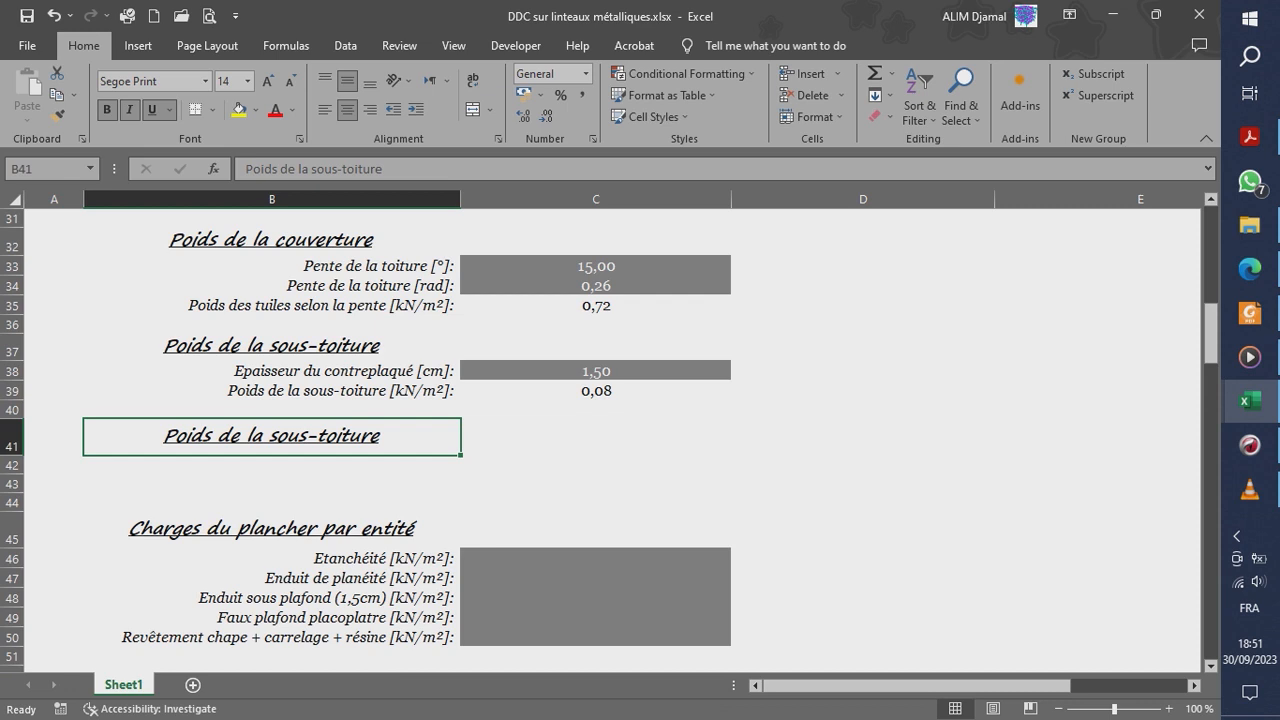
# - Change the copied heading in B41 to "Poids de la charpente"
pyautogui.press('F2')
pyautogui.press('BackSpace')
pyautogui.press('BackSpace')
pyautogui.press('BackSpace')
pyautogui.press('BackSpace')
pyautogui.press('BackSpace')
pyautogui.press('BackSpace')
pyautogui.press('BackSpace')
pyautogui.press('BackSpace')
pyautogui.press('BackSpace')
pyautogui.press('BackSpace')
pyautogui.press('BackSpace')
pyautogui.press('BackSpace')
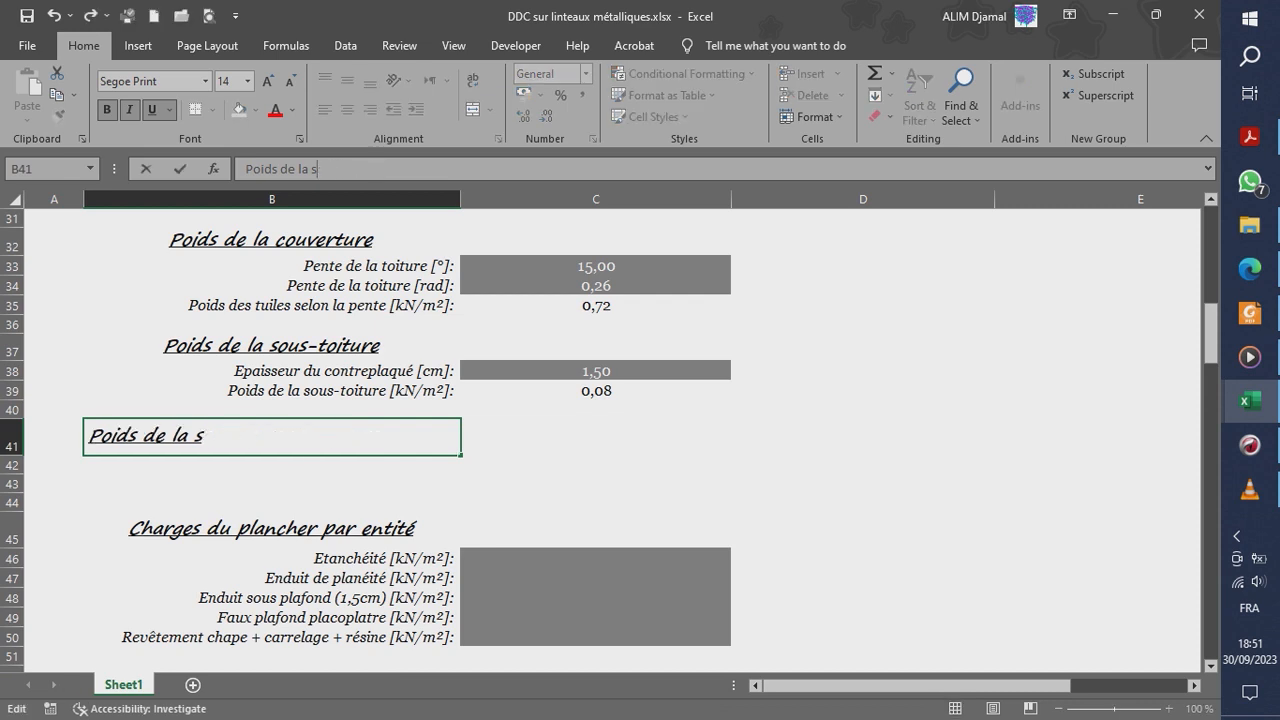
pyautogui.write('charpente')
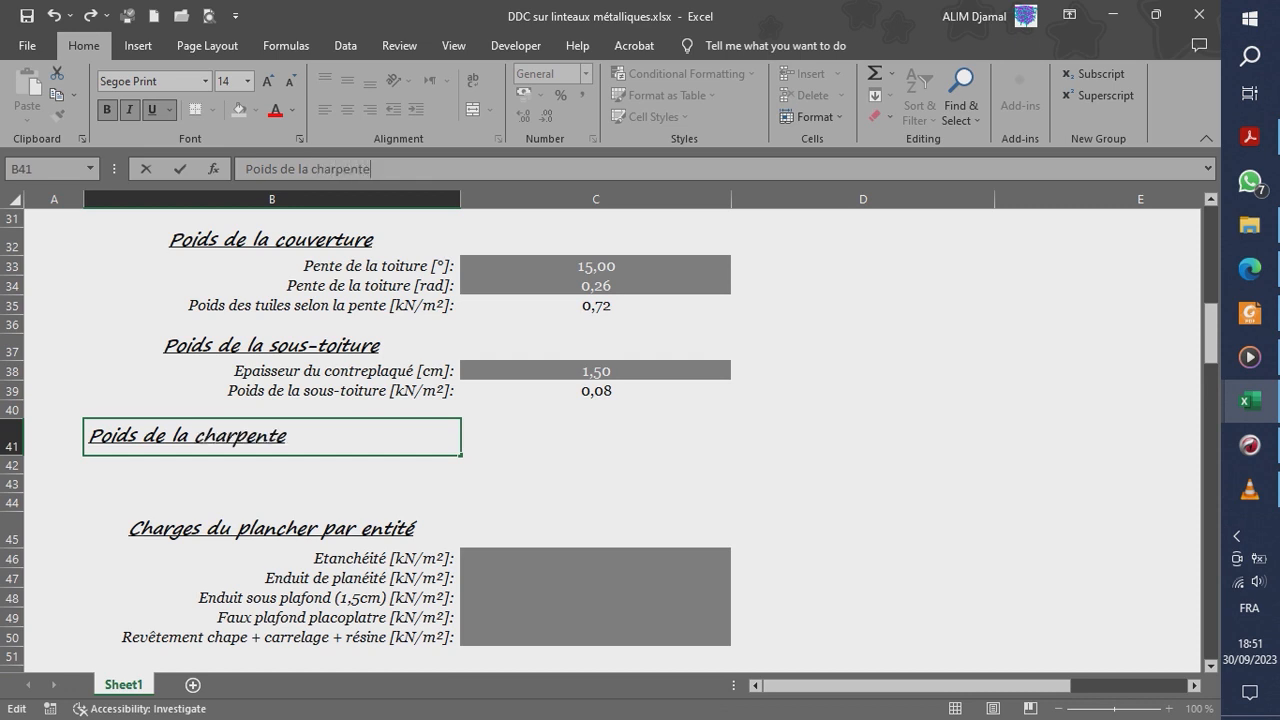
pyautogui.press('Return')
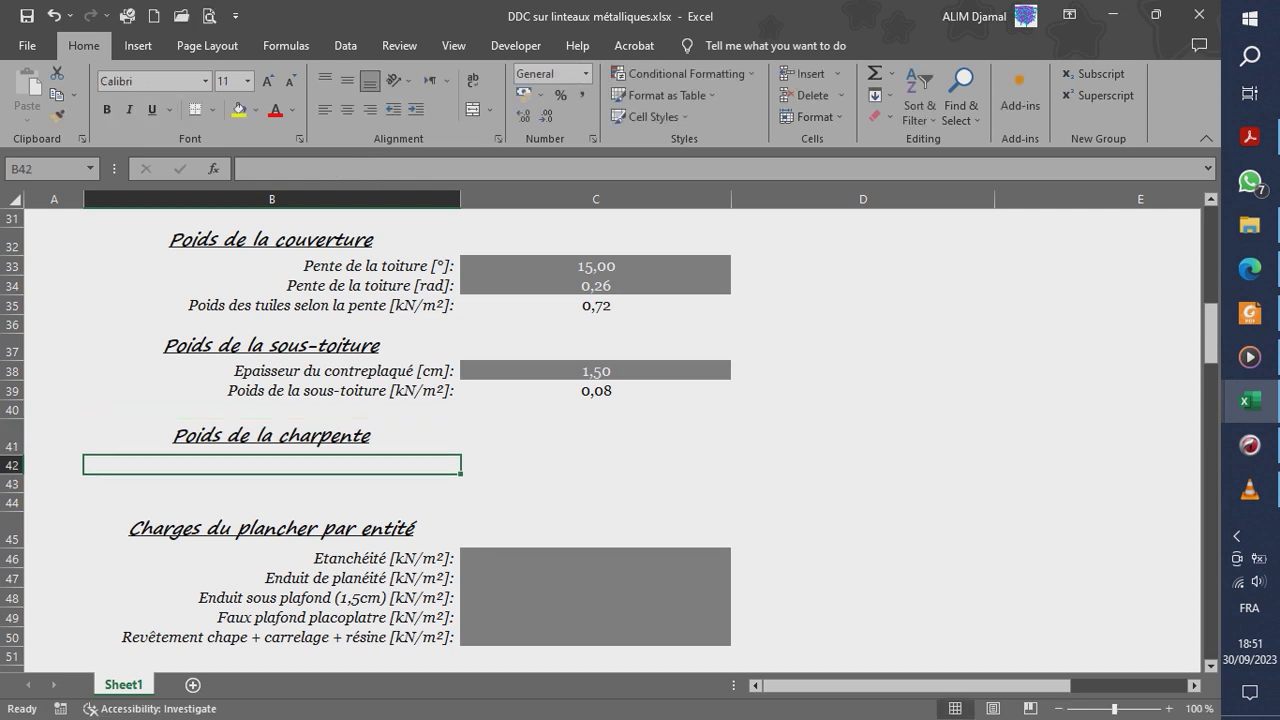
# - Reduce the height of row 41 slightly, make rows 42 to 44 taller, and save the workbook
pyautogui.moveTo(14, 455); pyautogui.dragTo(14, 533)
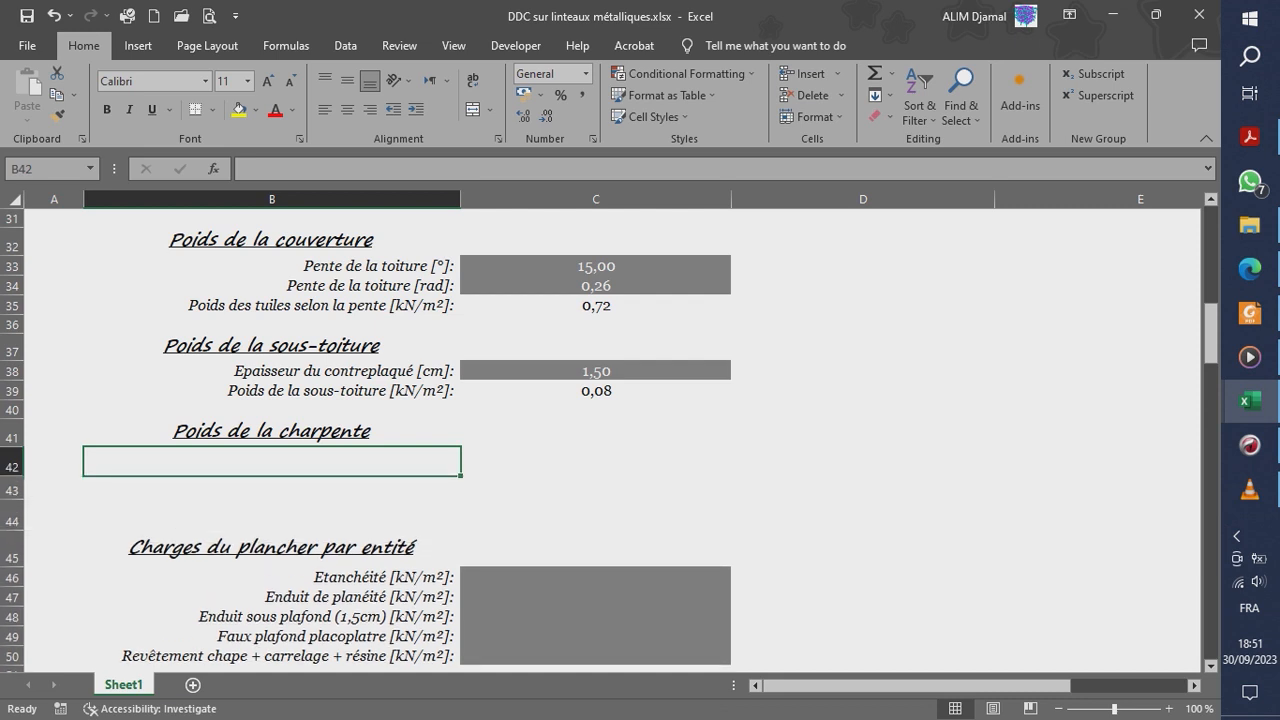
pyautogui.moveTo(14, 477); pyautogui.dragTo(14, 472)
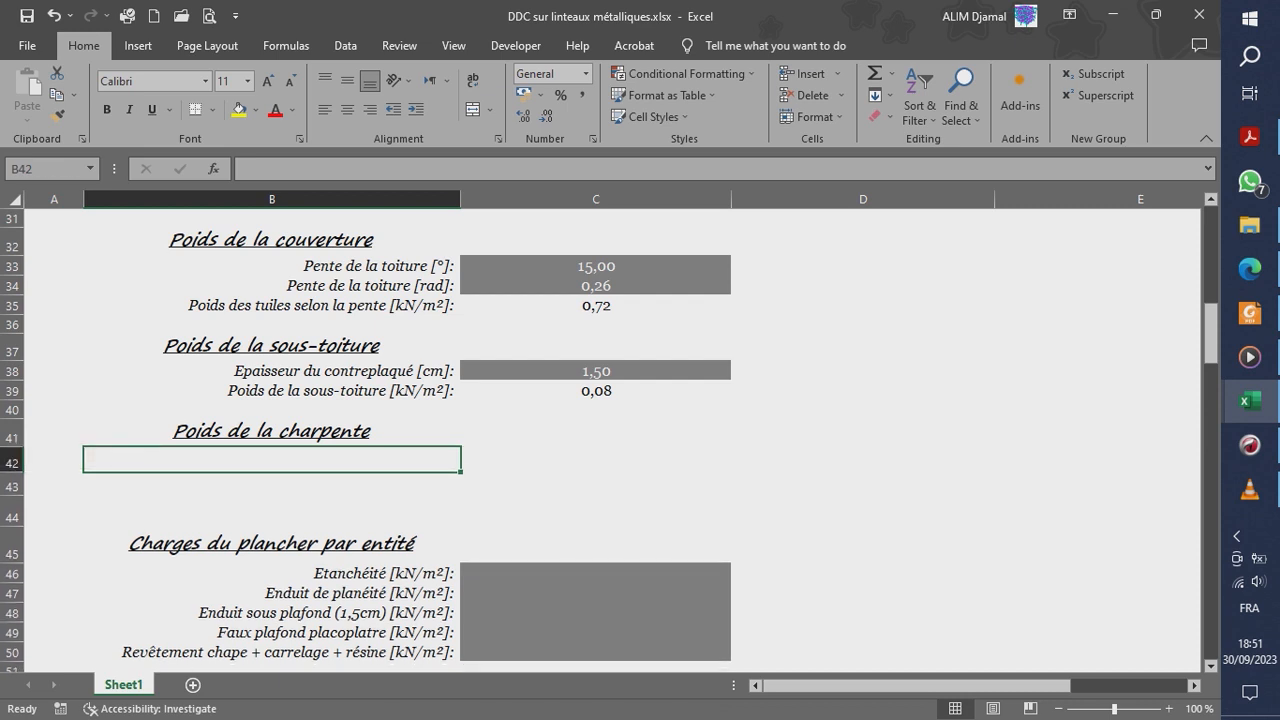
pyautogui.click(272, 484)
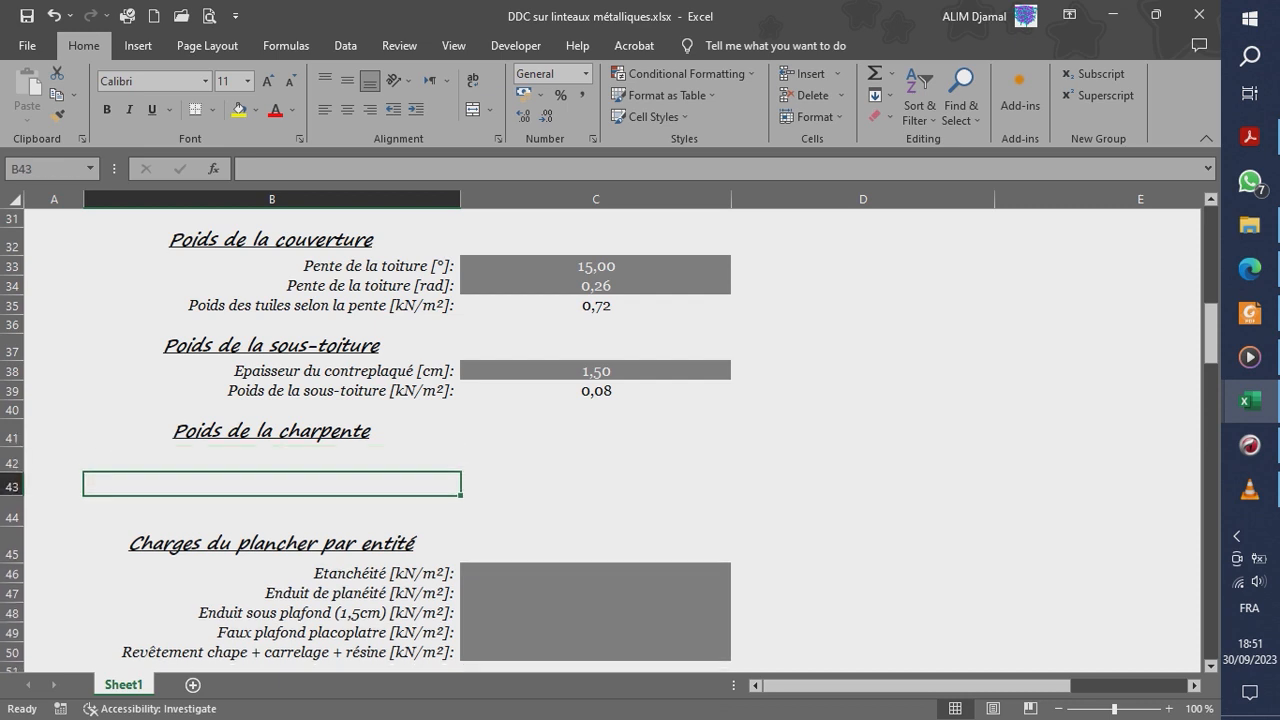
pyautogui.hotkey('ctrl', 's')
# - Copy the "Poids de la charpente" heading from B41 into B42
pyautogui.click(272, 460)
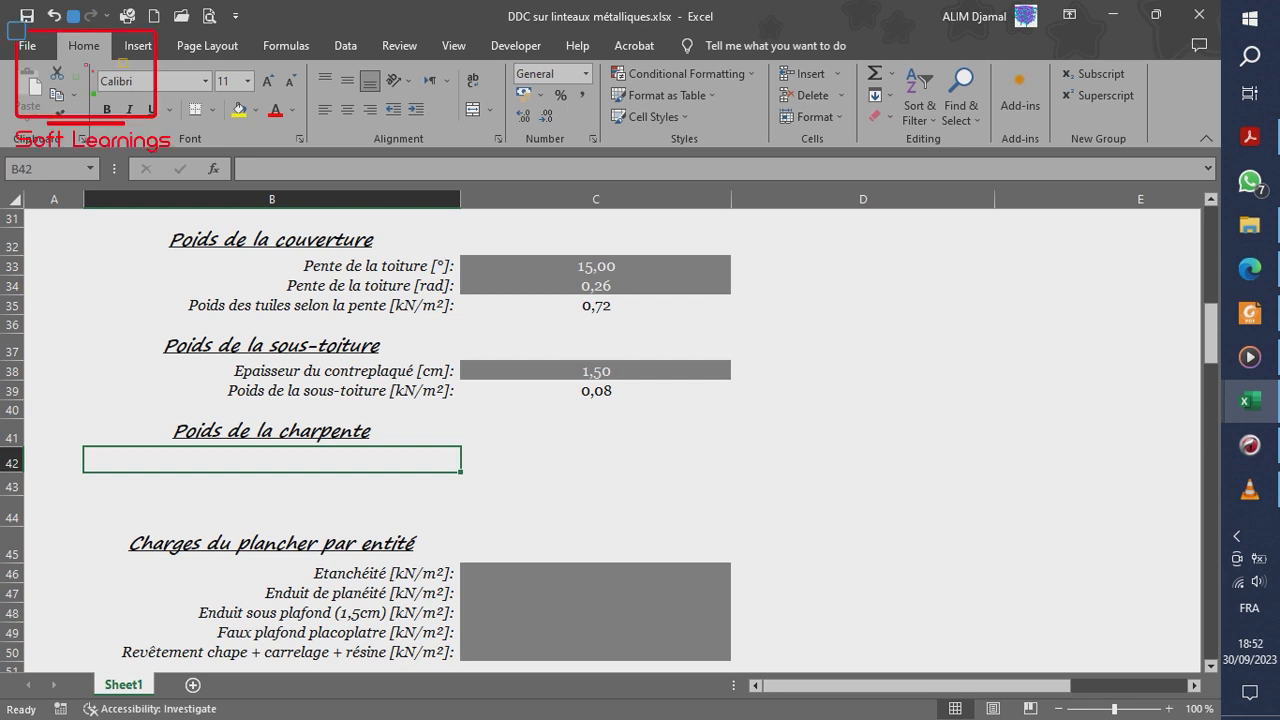
pyautogui.click(272, 431)
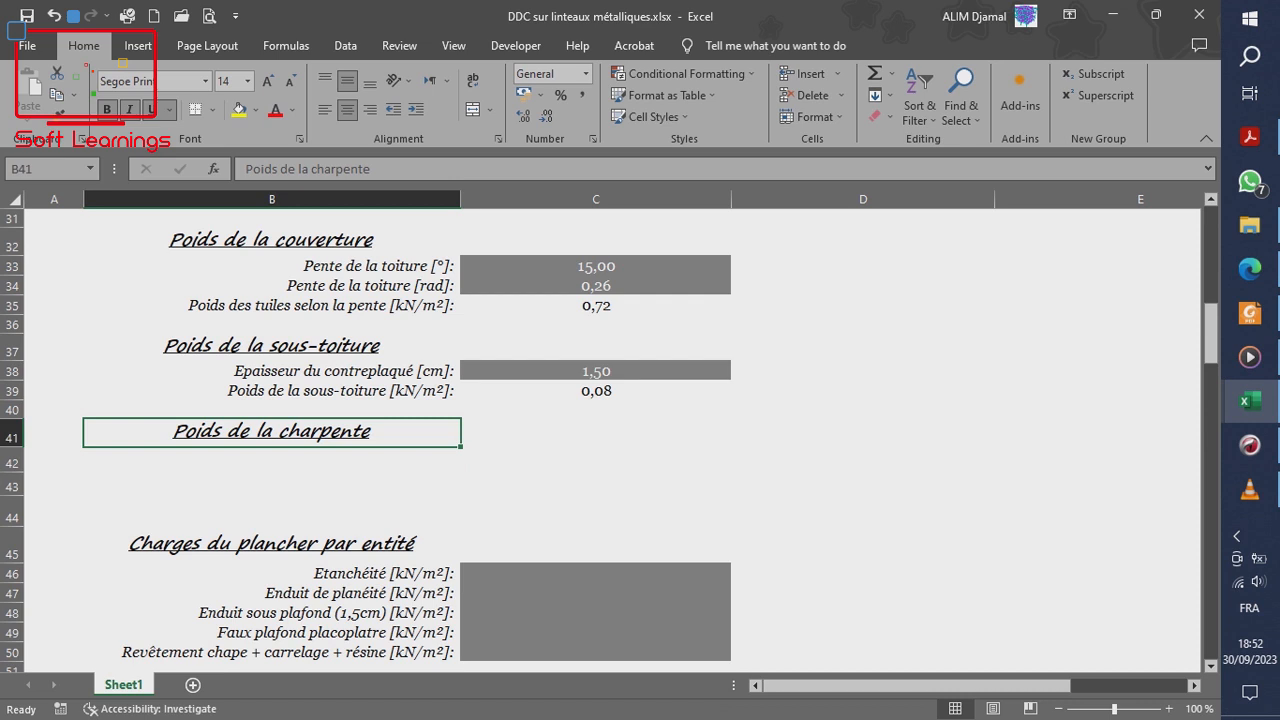
pyautogui.hotkey('ctrl', 'c')
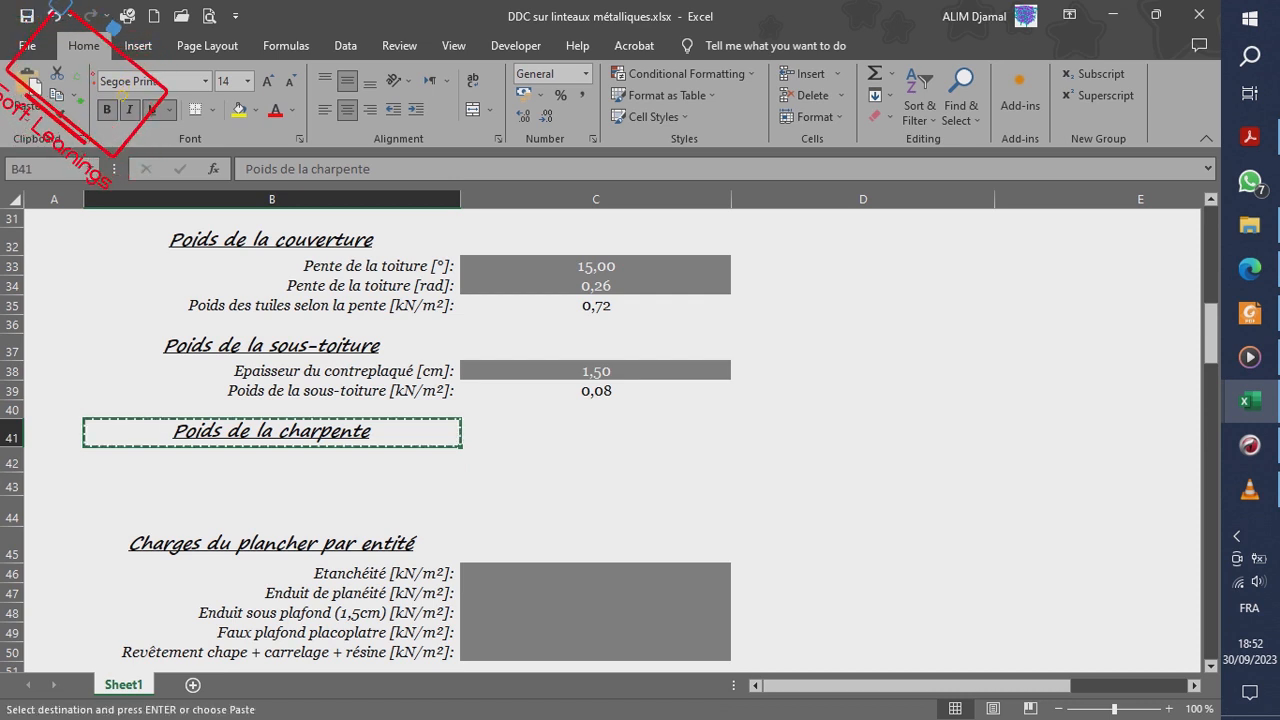
pyautogui.click(272, 460)
pyautogui.hotkey('ctrl', 'v')
pyautogui.press('Escape')
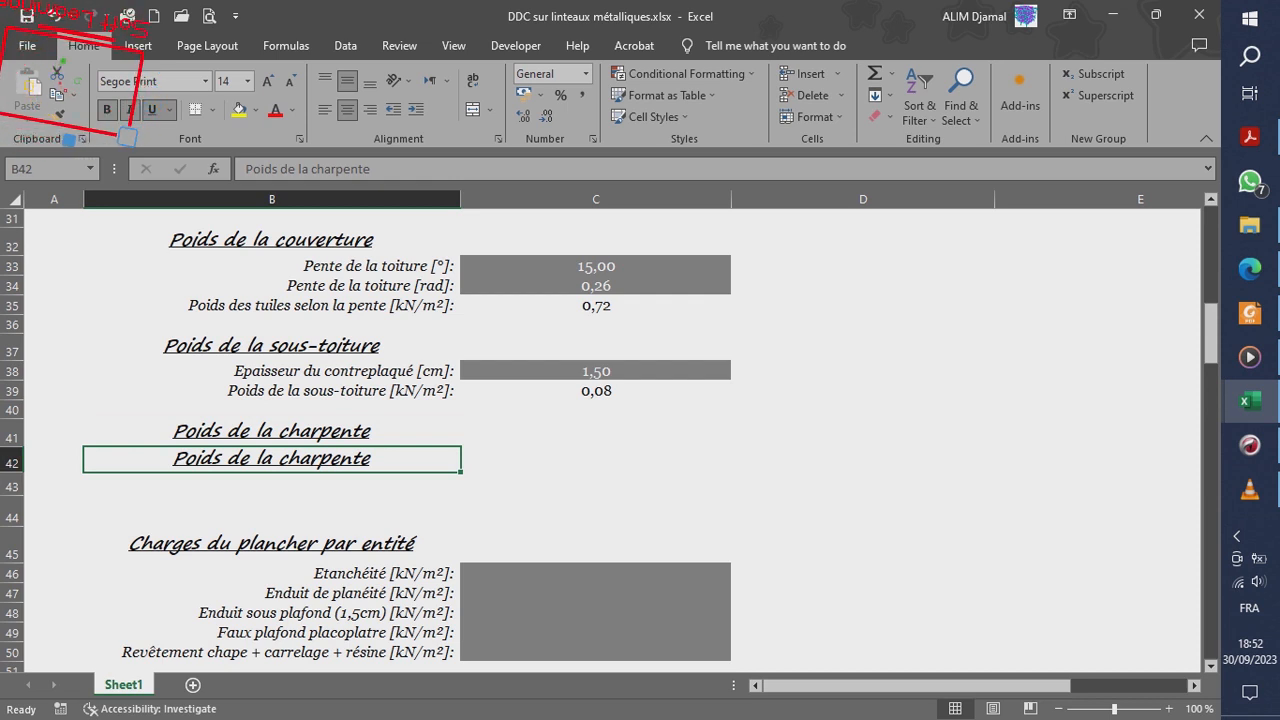
# - Format B42 as a subheading: no italics, font size 12, right-aligned and bottom-aligned
pyautogui.hotkey('ctrl', 'i')
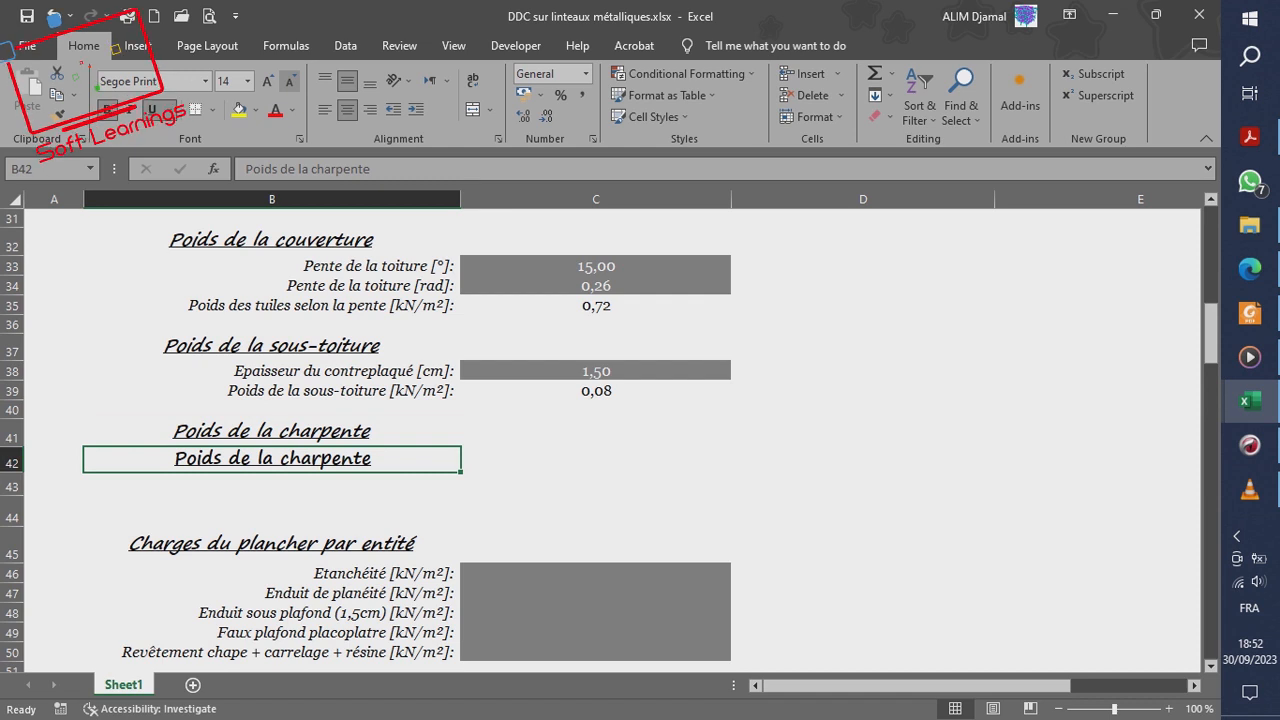
pyautogui.click(289, 80)
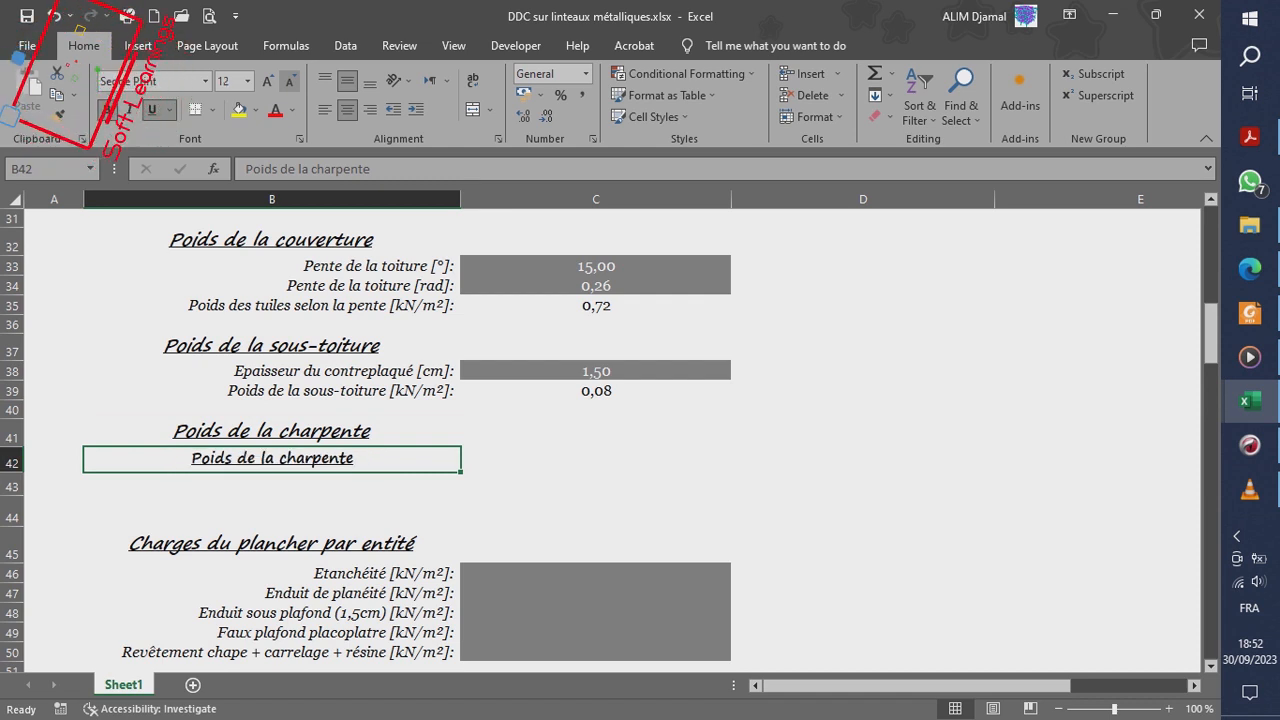
pyautogui.click(369, 108)
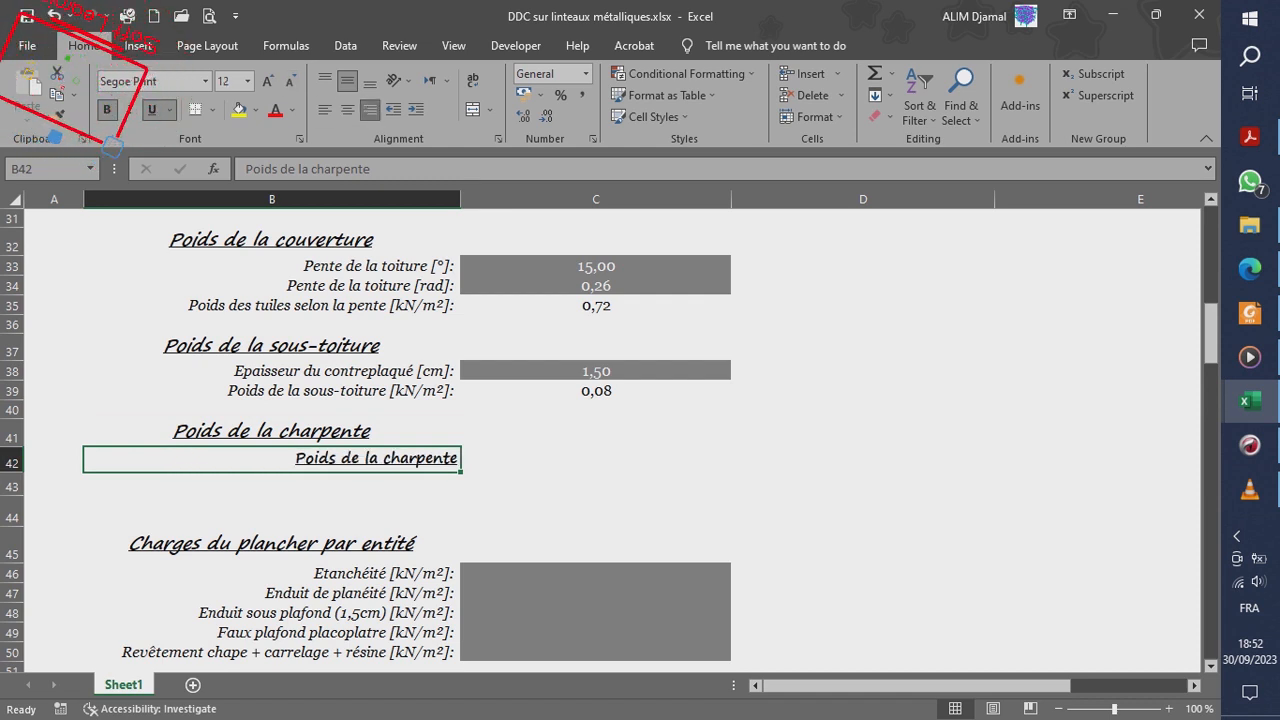
pyautogui.click(370, 81)
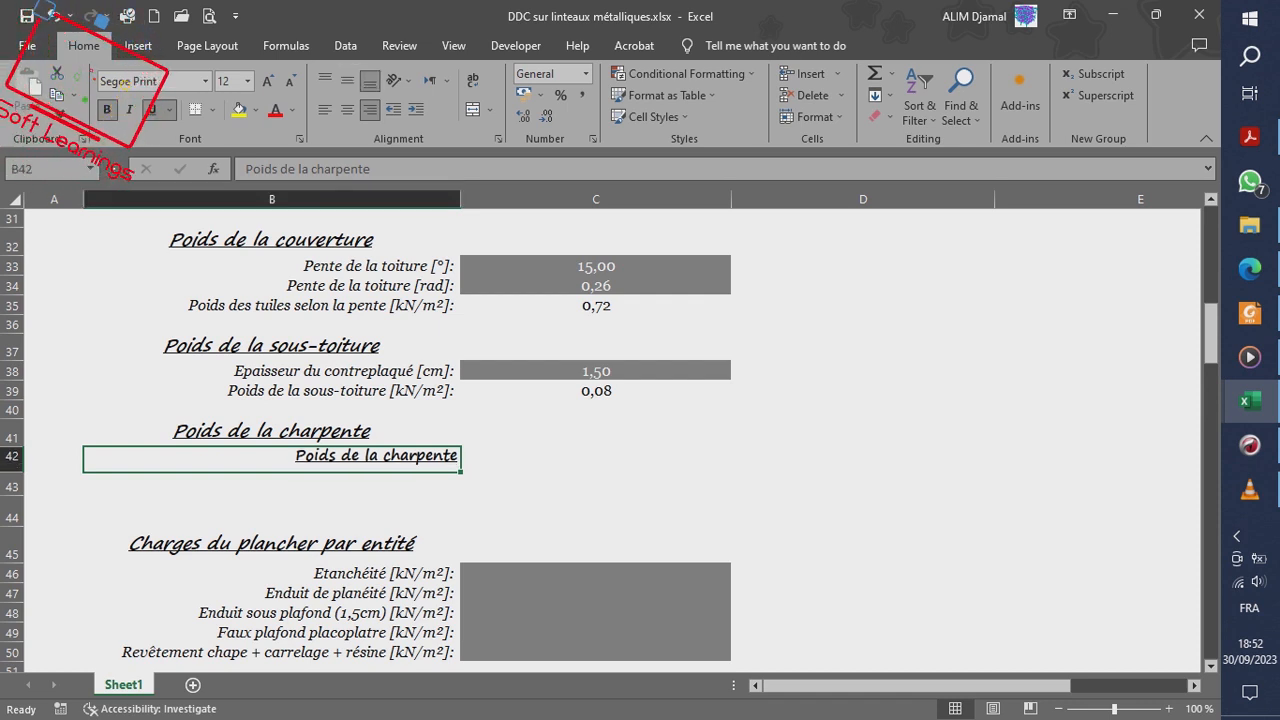
# - Replace the text of subheading B42 with "Entraits"
pyautogui.click(271, 432)
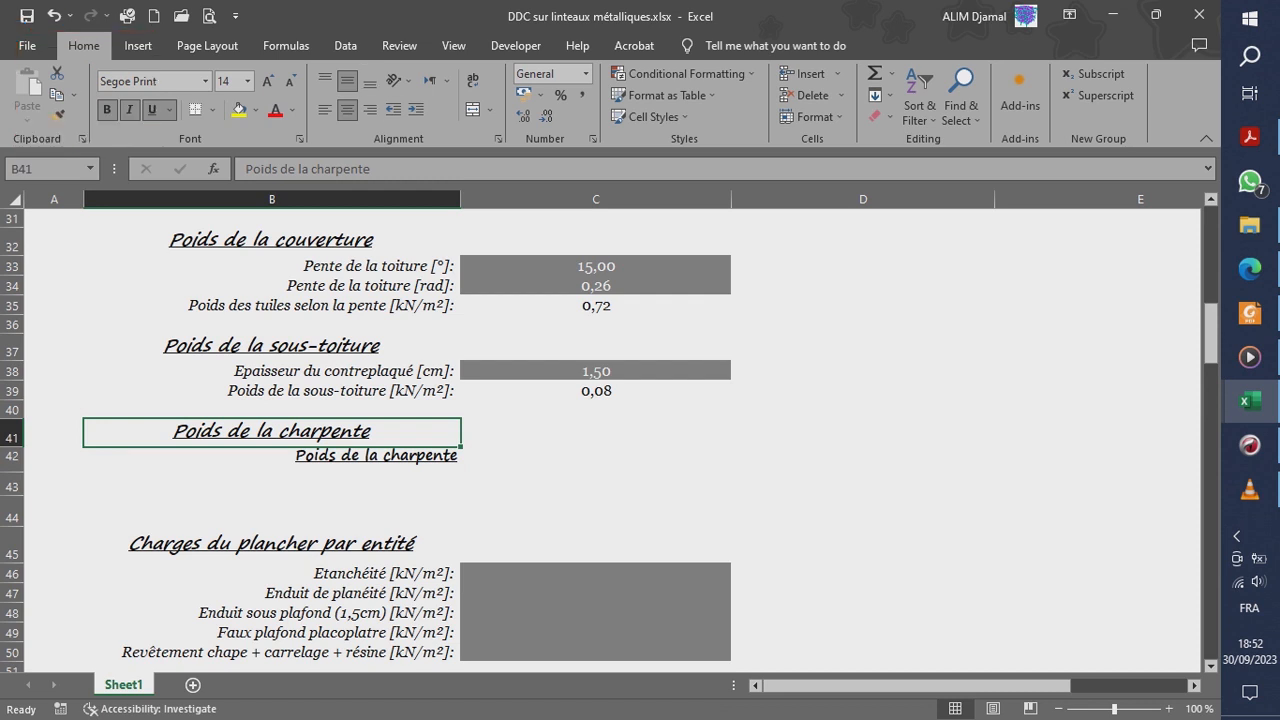
pyautogui.click(271, 459)
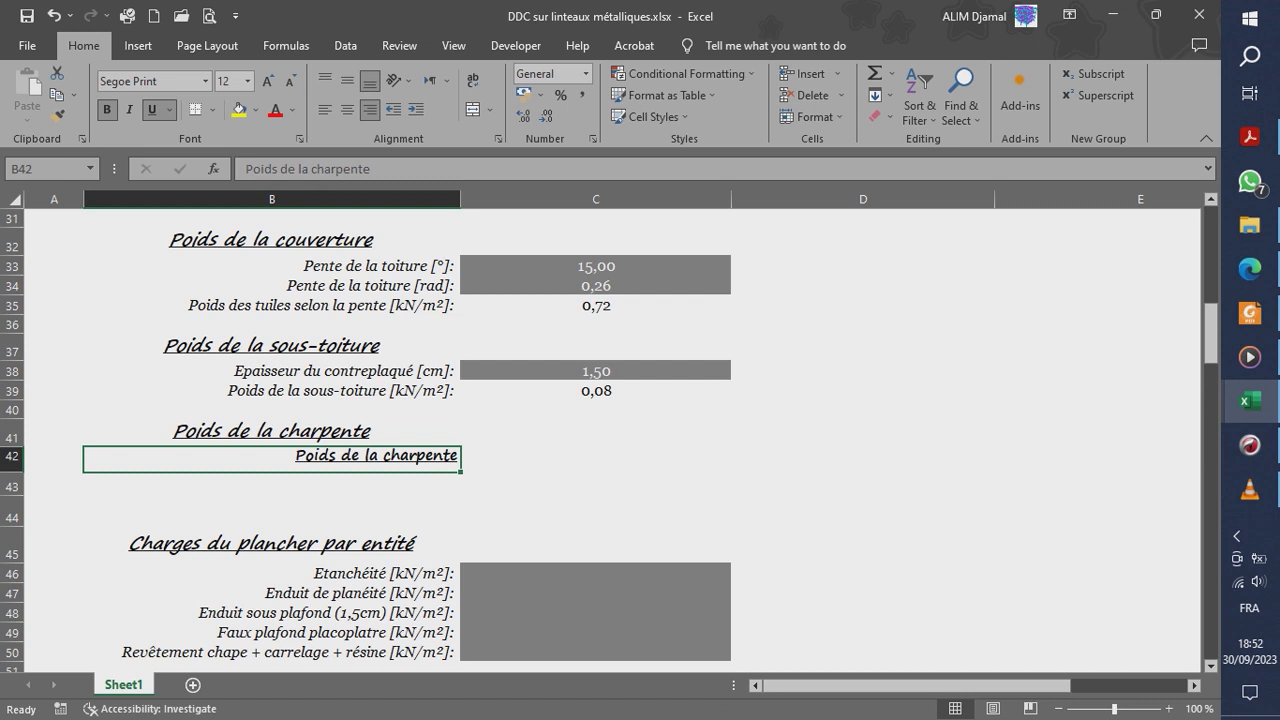
pyautogui.write('En')
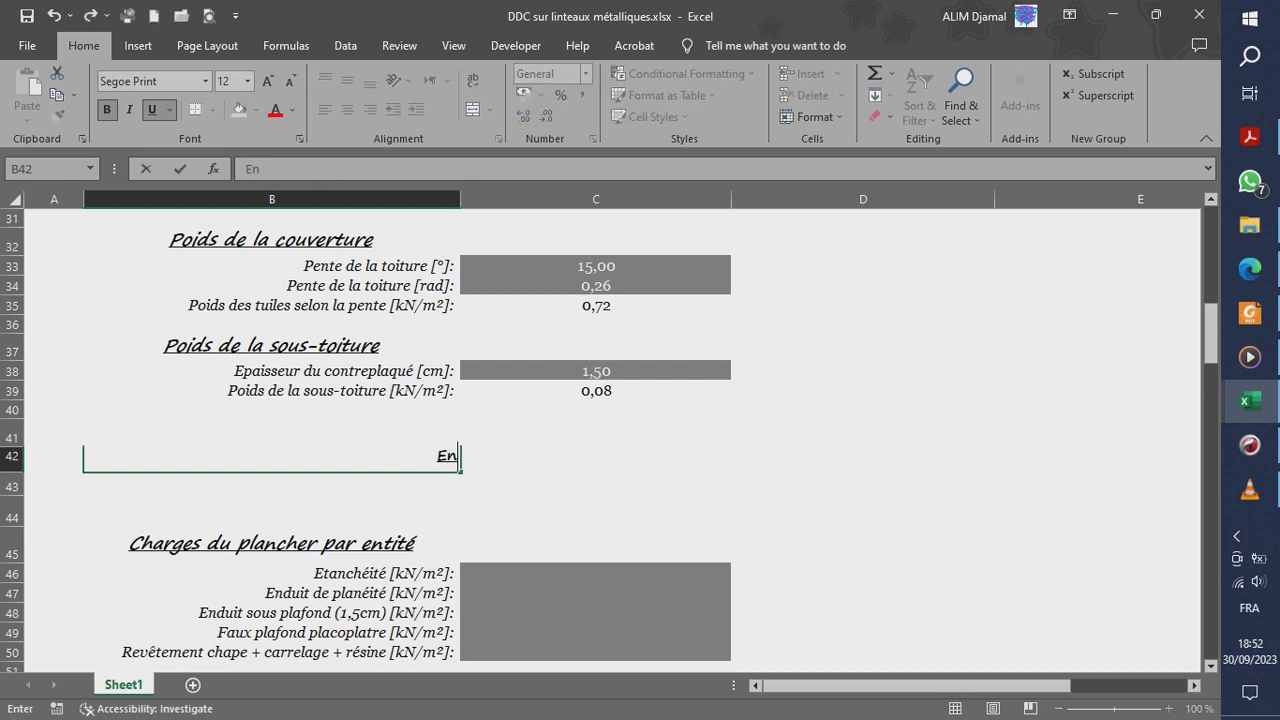
pyautogui.write('traits')
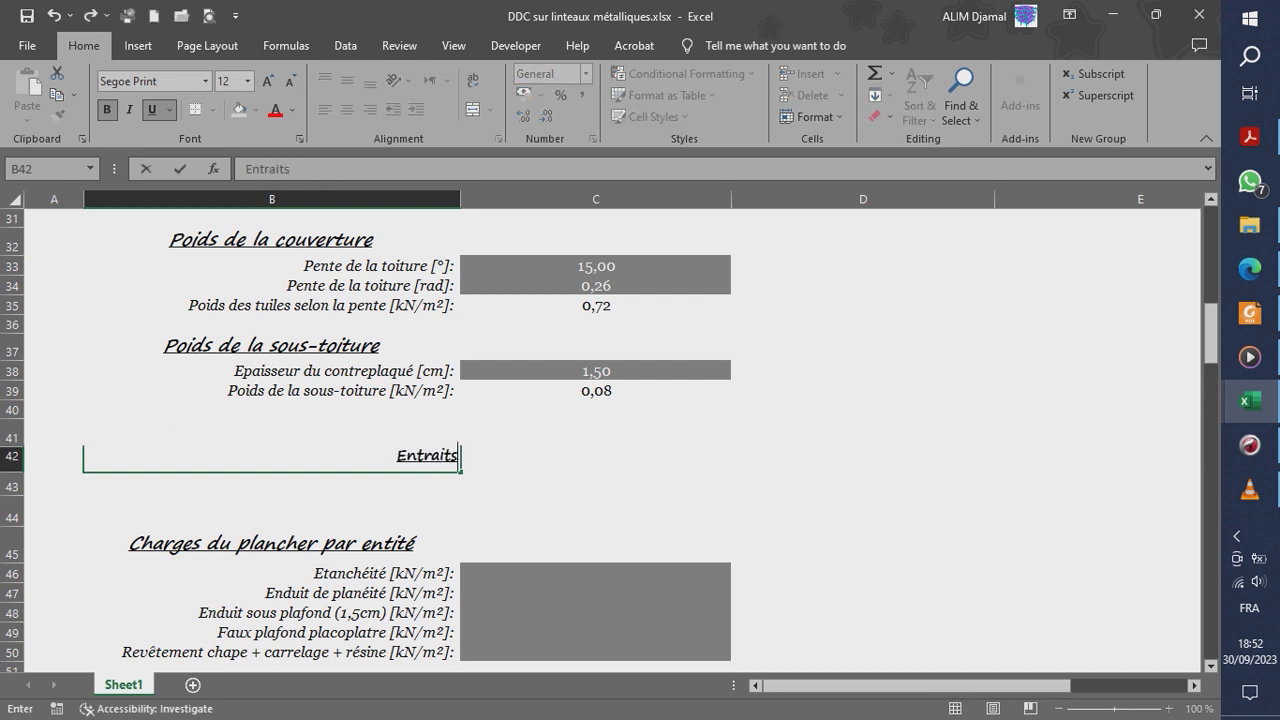
pyautogui.press('Return')
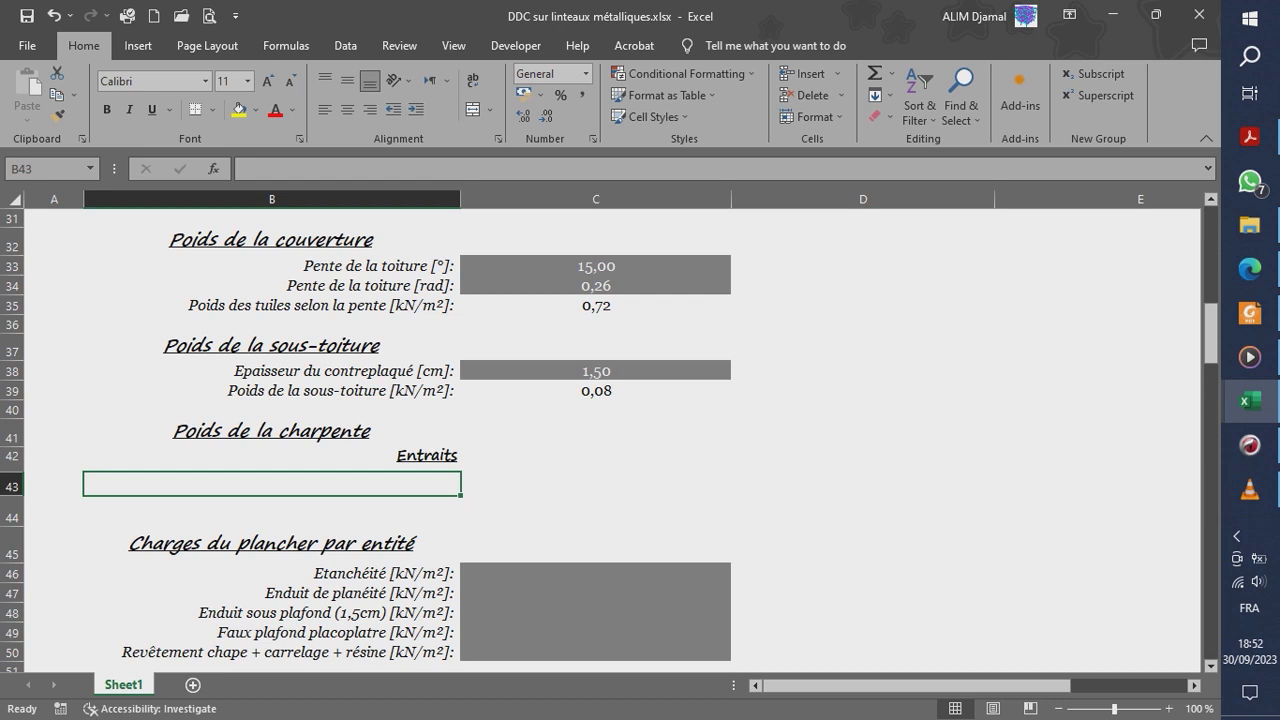
# - Copy the "Epaisseur du contreplaqué [cm]:" label from B38 into B43 under the Entraits subheading
pyautogui.hotkey('shift', 'Down')
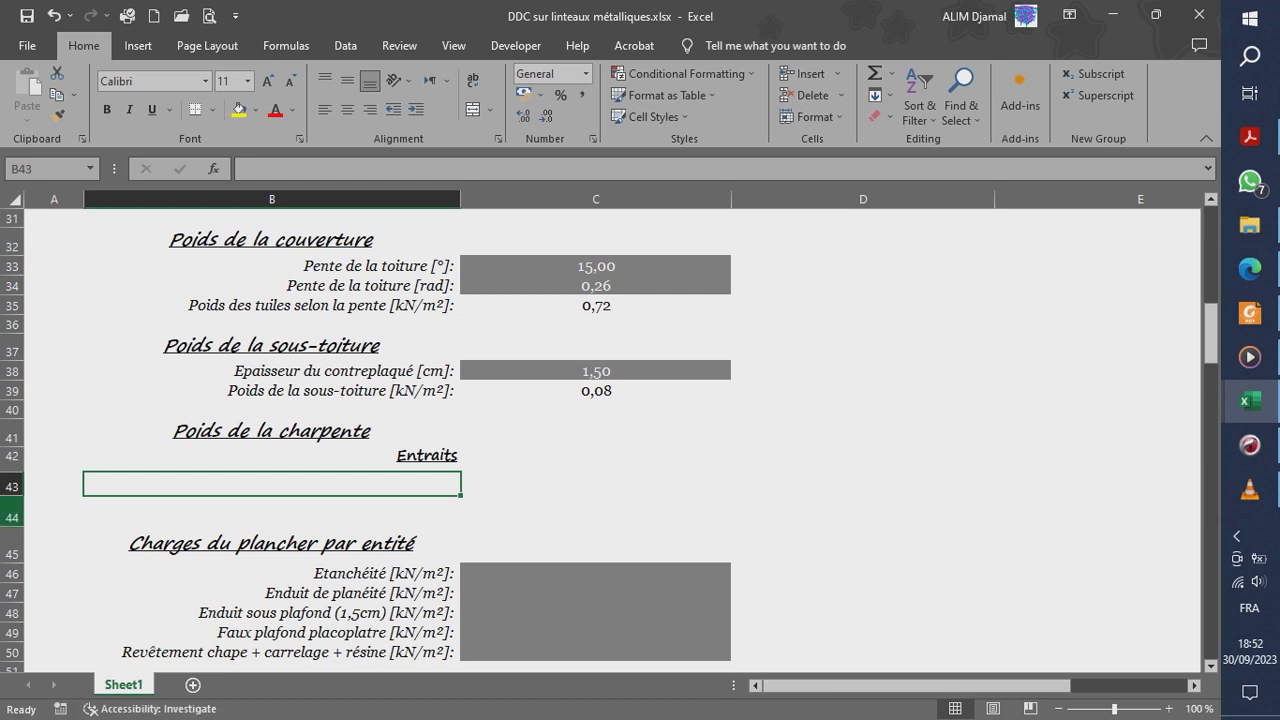
pyautogui.hotkey('shift', 'Up')
pyautogui.click(272, 371)
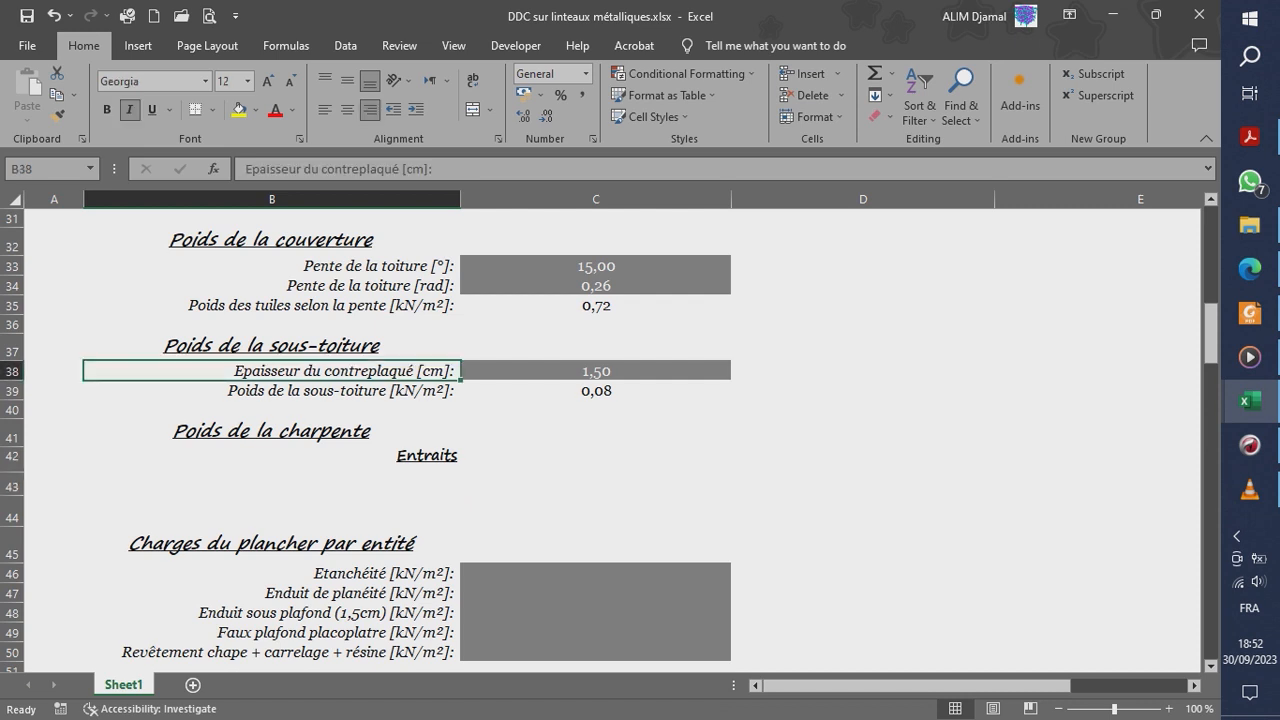
pyautogui.hotkey('ctrl', 'c')
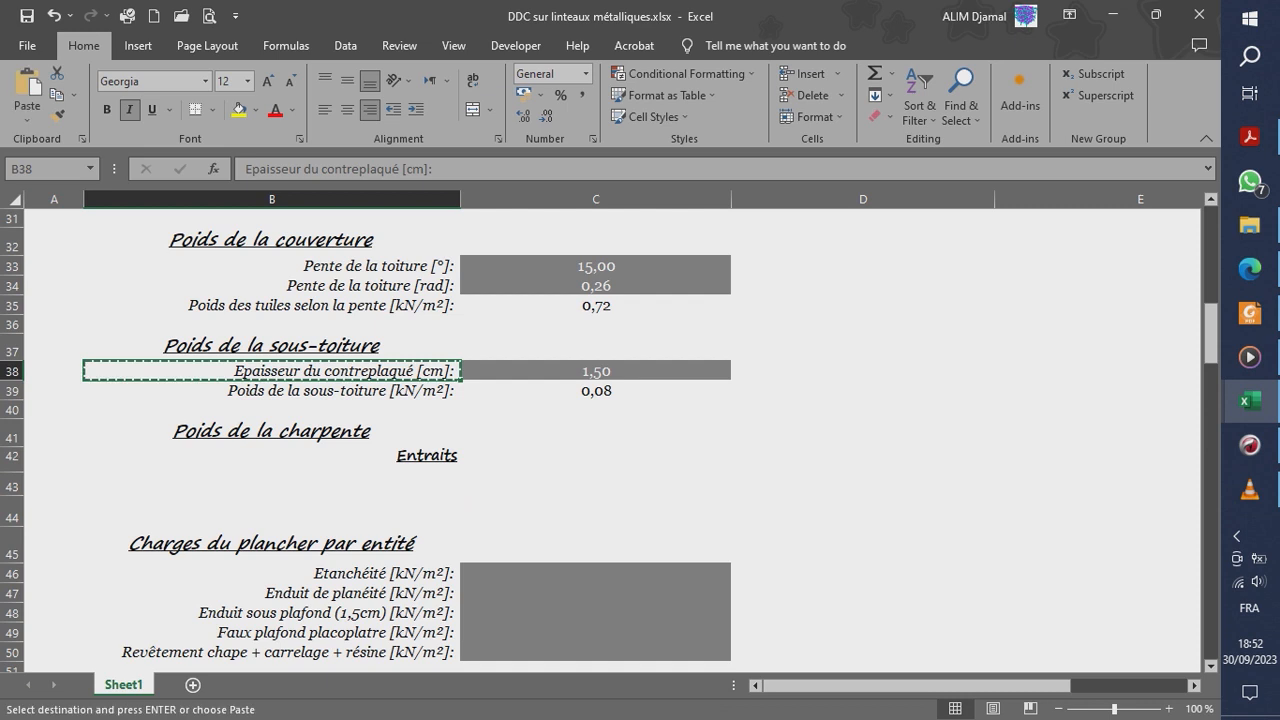
pyautogui.click(272, 484)
pyautogui.hotkey('ctrl', 'v')
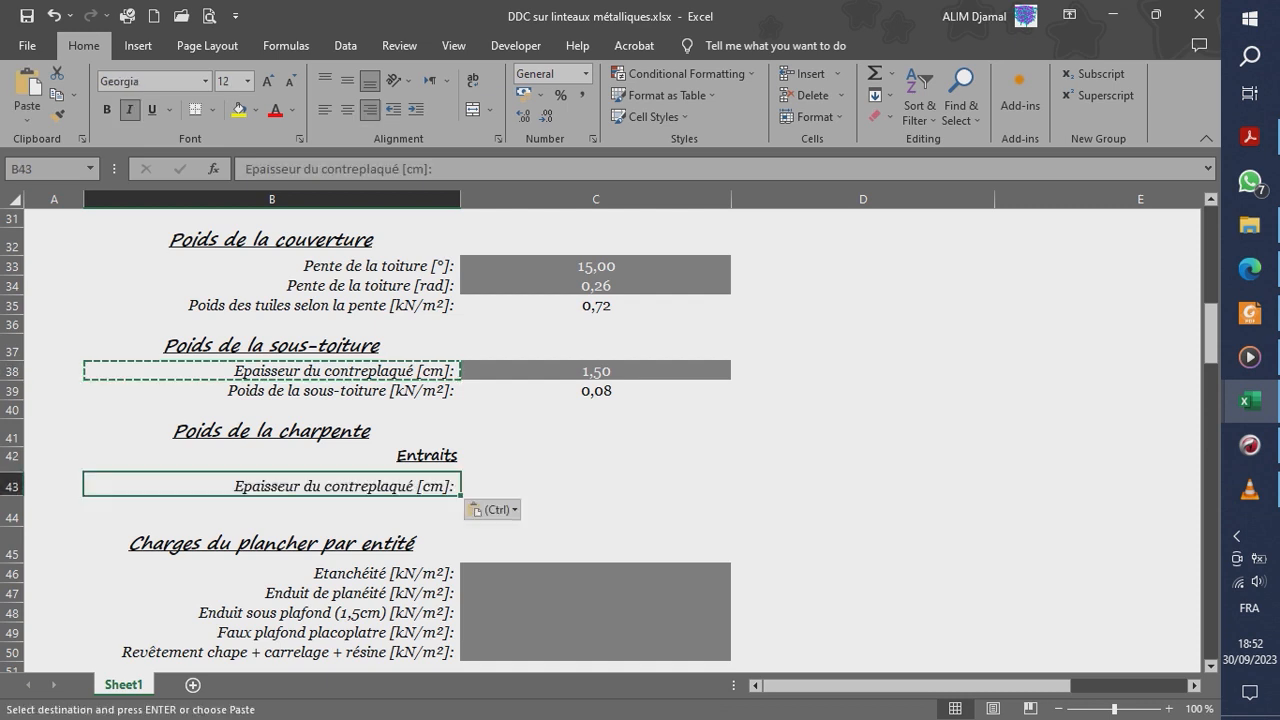
pyautogui.press('Escape')
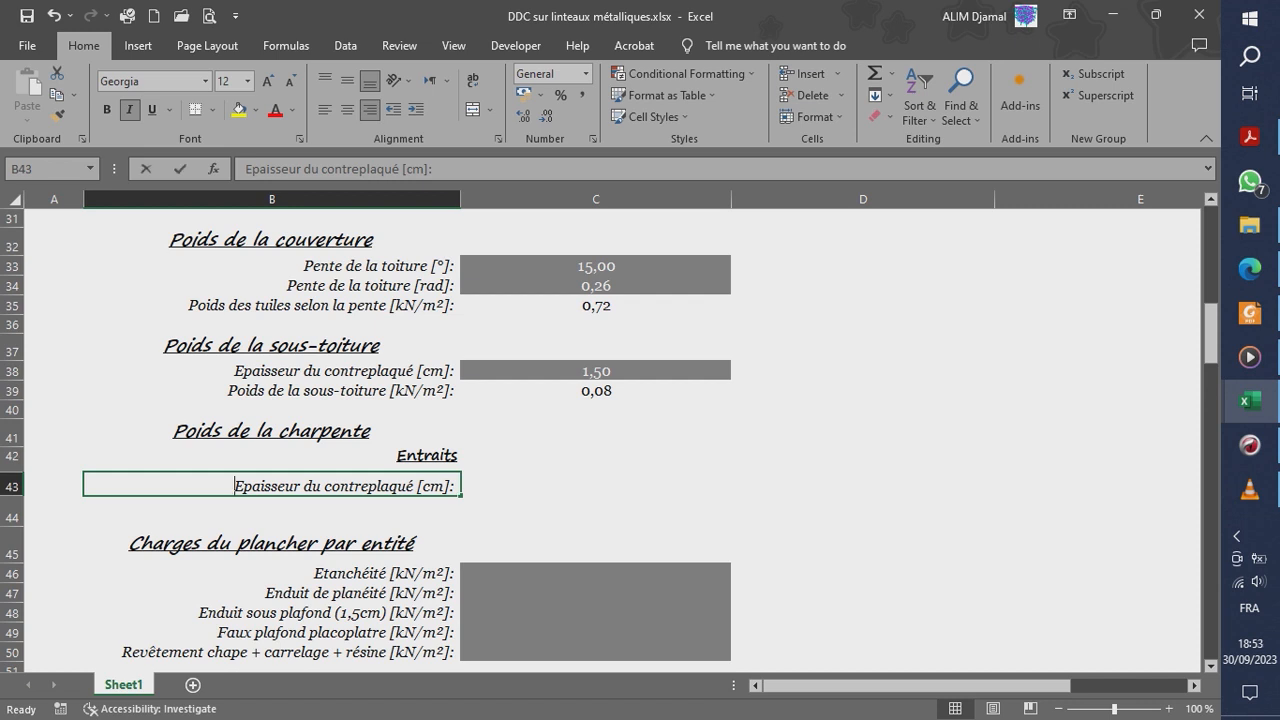
# - Replace the label text in B43 with "Nombre:"
pyautogui.write('Nombre')
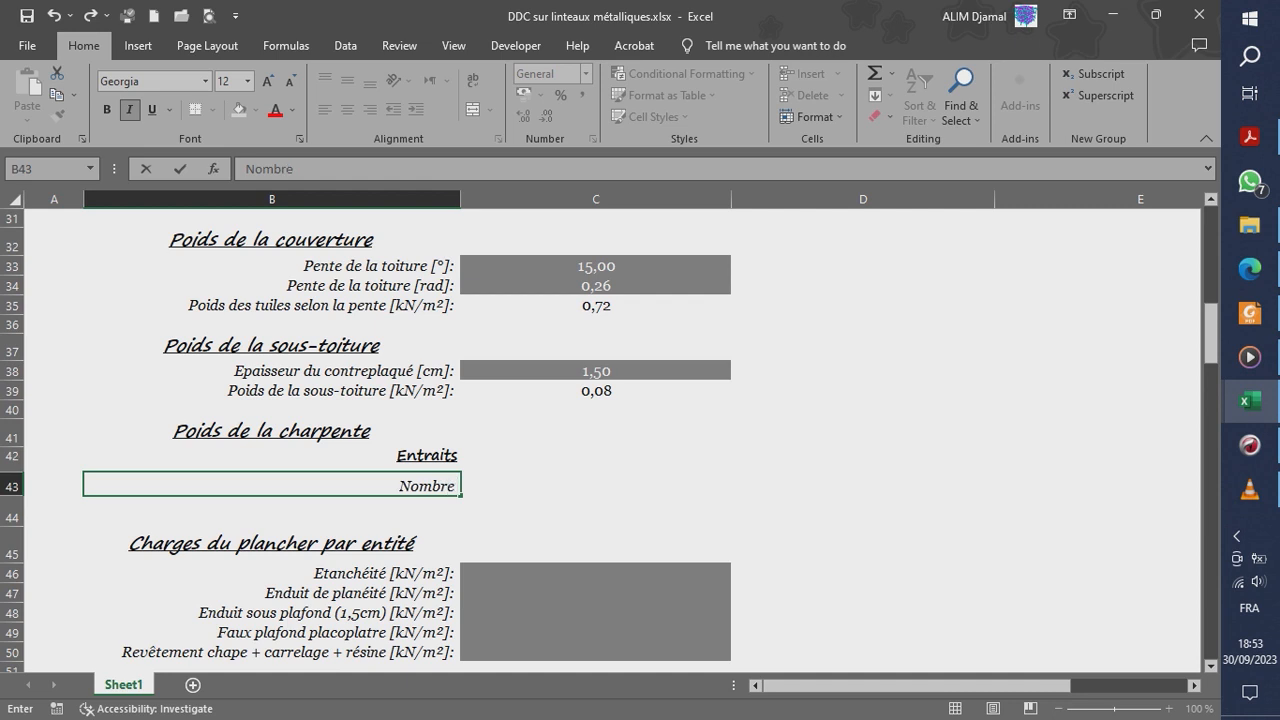
pyautogui.write(':')
pyautogui.press('Return')
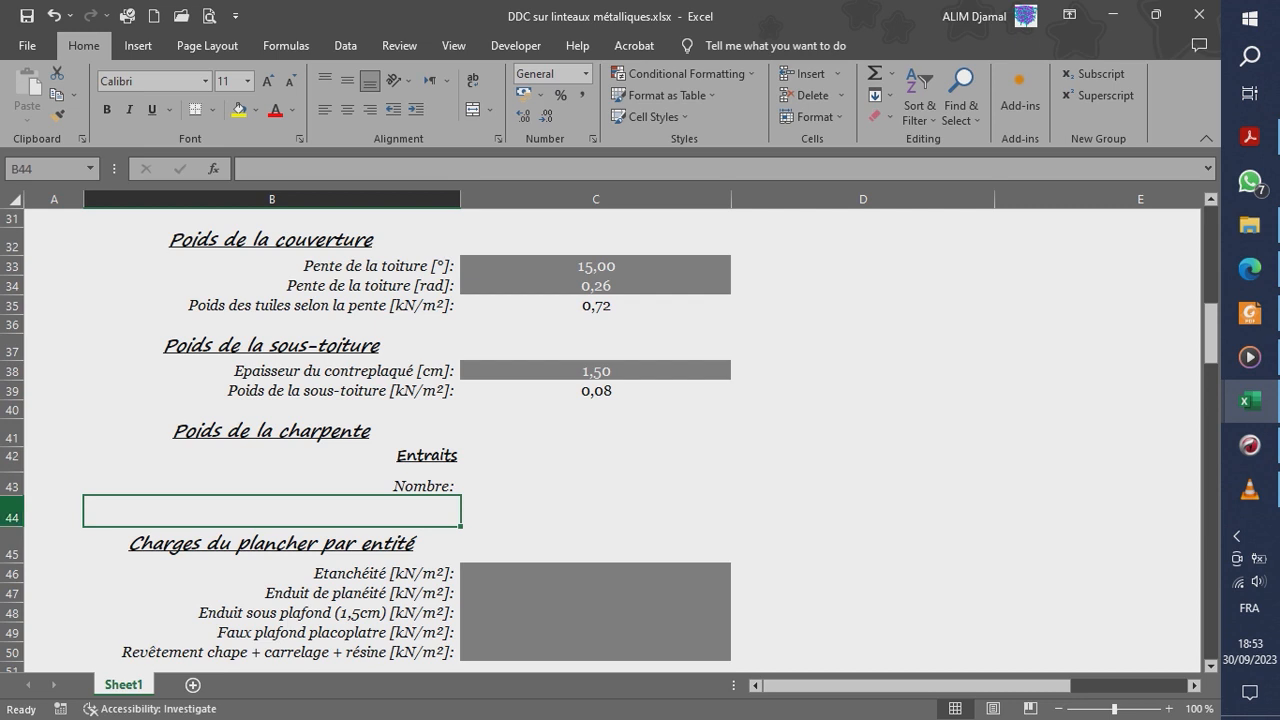
# - Insert three blank rows at row 44, between the "Nombre:" label and the "Charges du plancher par entité" heading
pyautogui.click(12, 511)
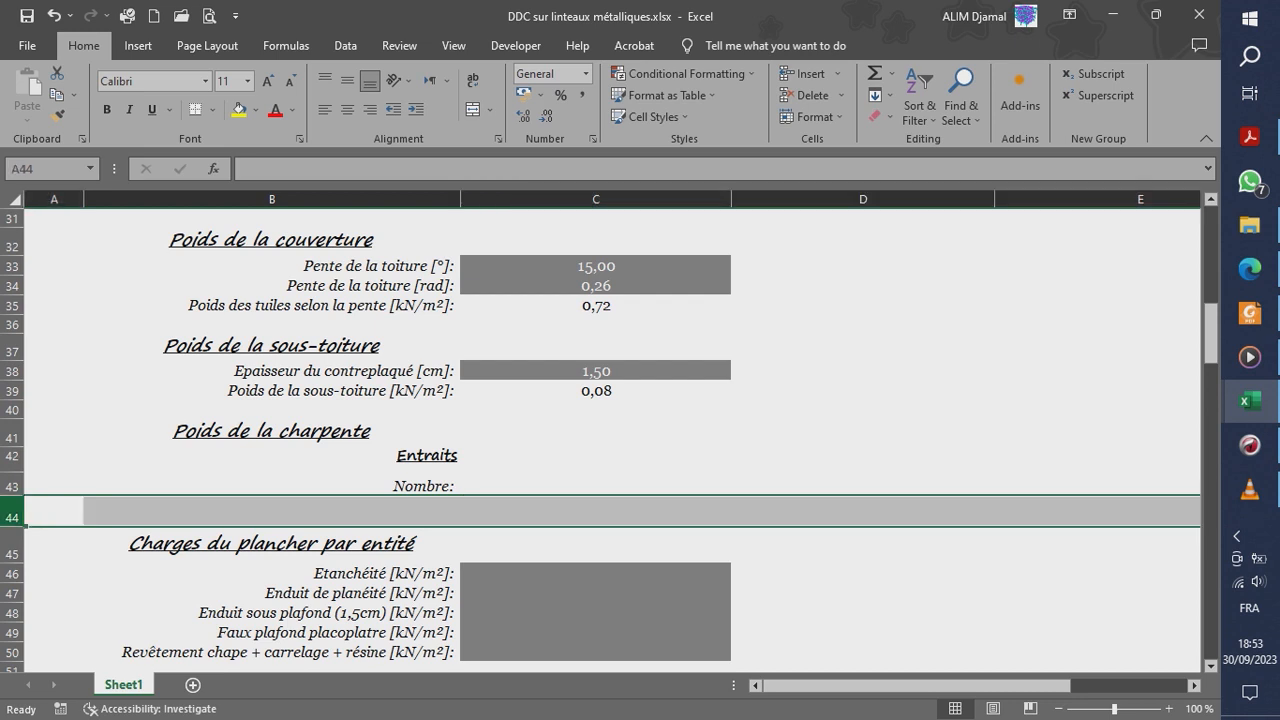
pyautogui.rightClick(12, 511)
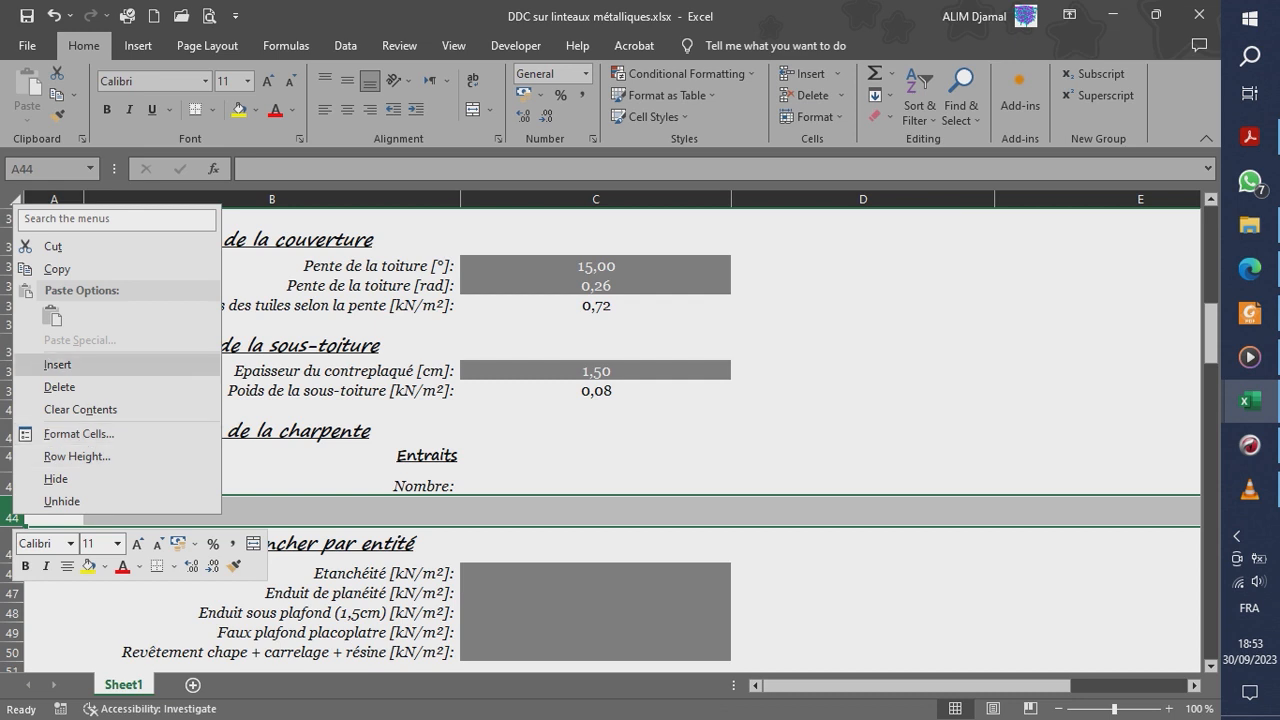
pyautogui.click(57, 364)
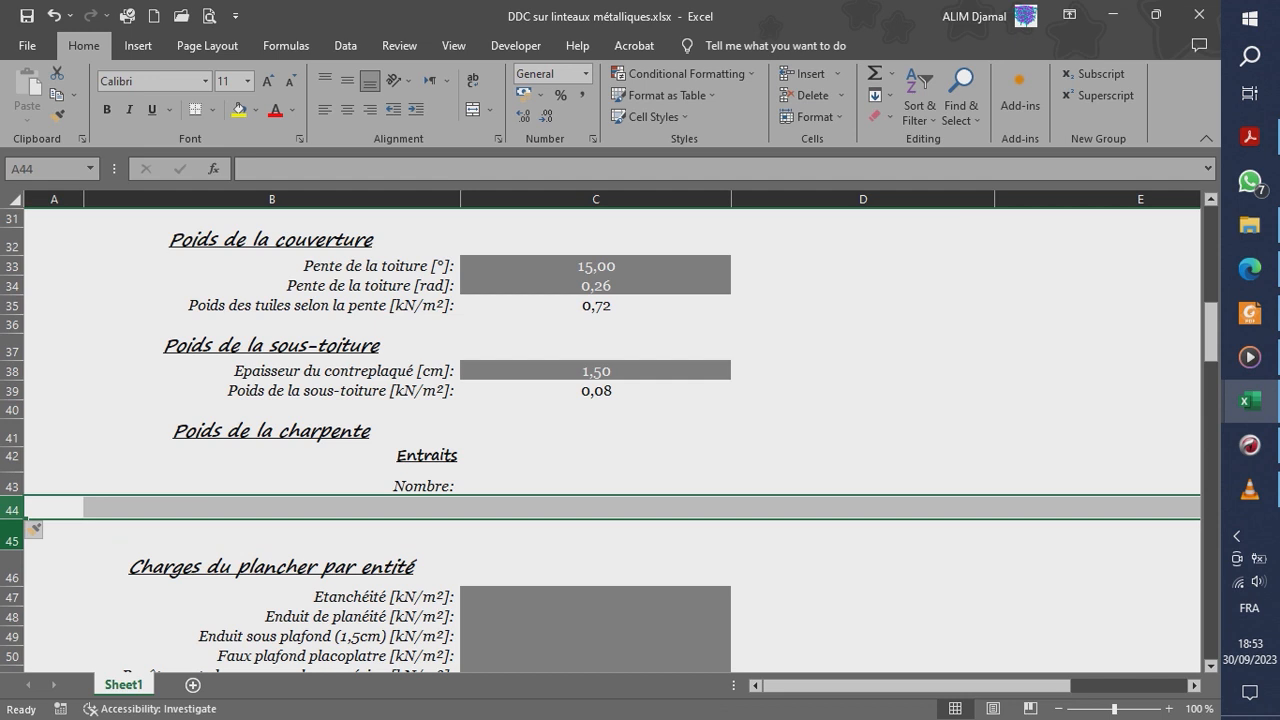
pyautogui.click(12, 541)
pyautogui.rightClick(12, 541)
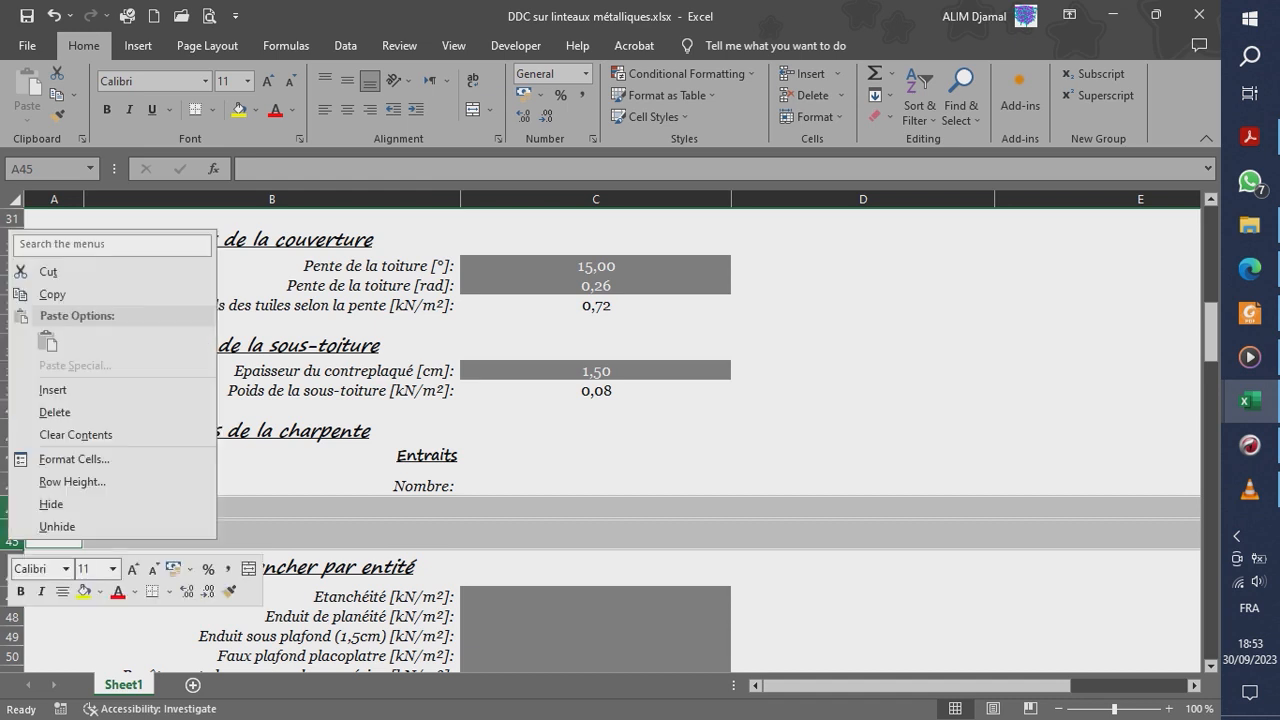
pyautogui.click(53, 389)
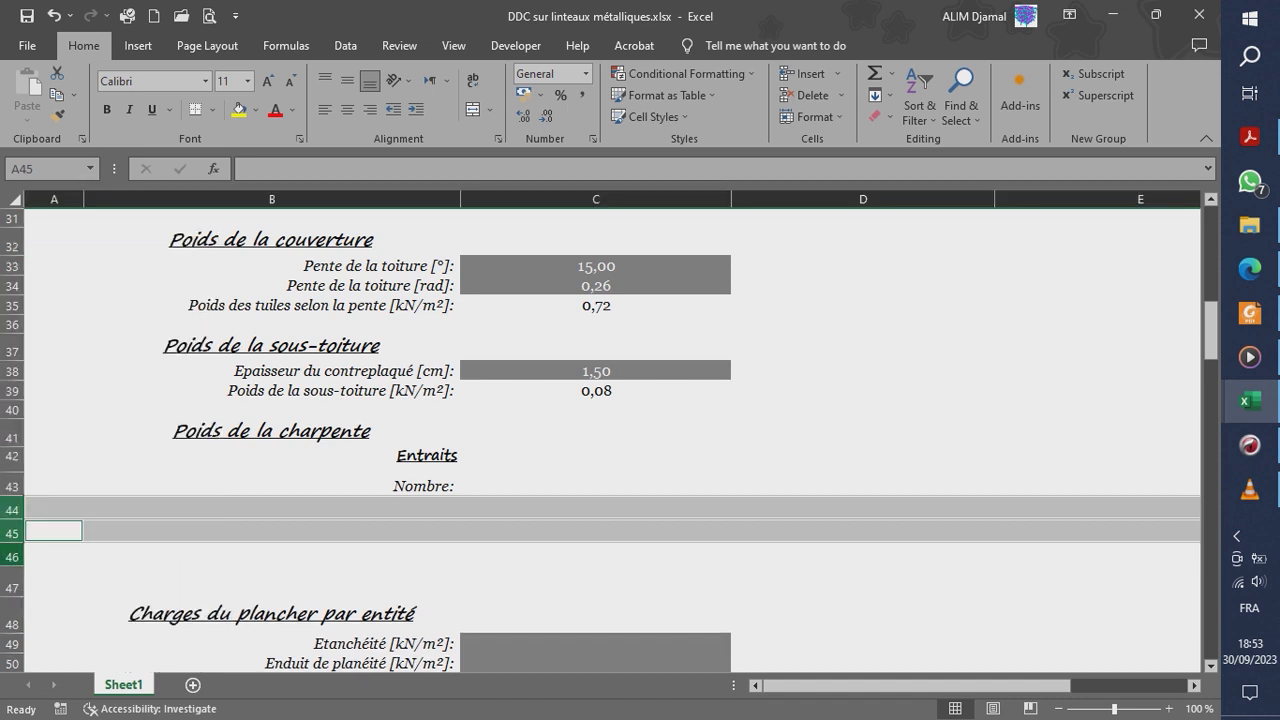
# - Enlarge the blank area below row 43 by inserting four and then seven more rows at row 44
pyautogui.keyDown('ctrl'); pyautogui.click(11, 556); pyautogui.keyUp('ctrl')
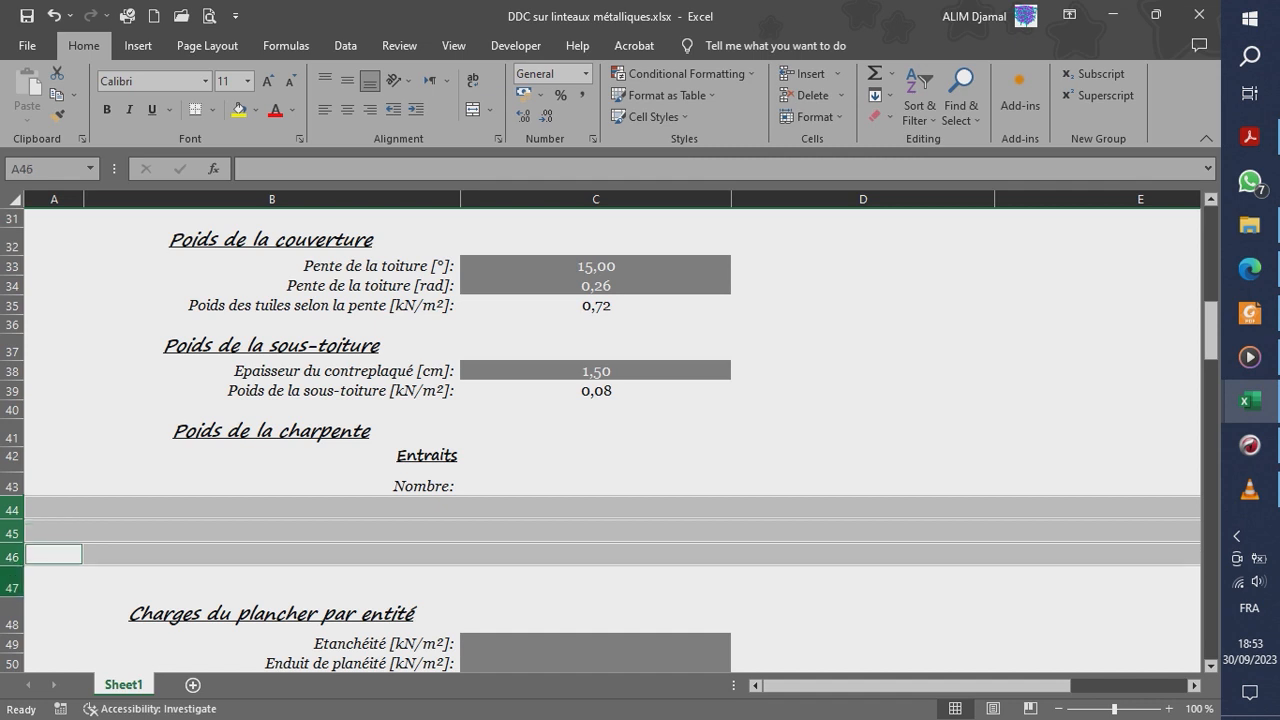
pyautogui.keyDown('ctrl'); pyautogui.click(11, 577); pyautogui.keyUp('ctrl')
pyautogui.rightClick(11, 580)
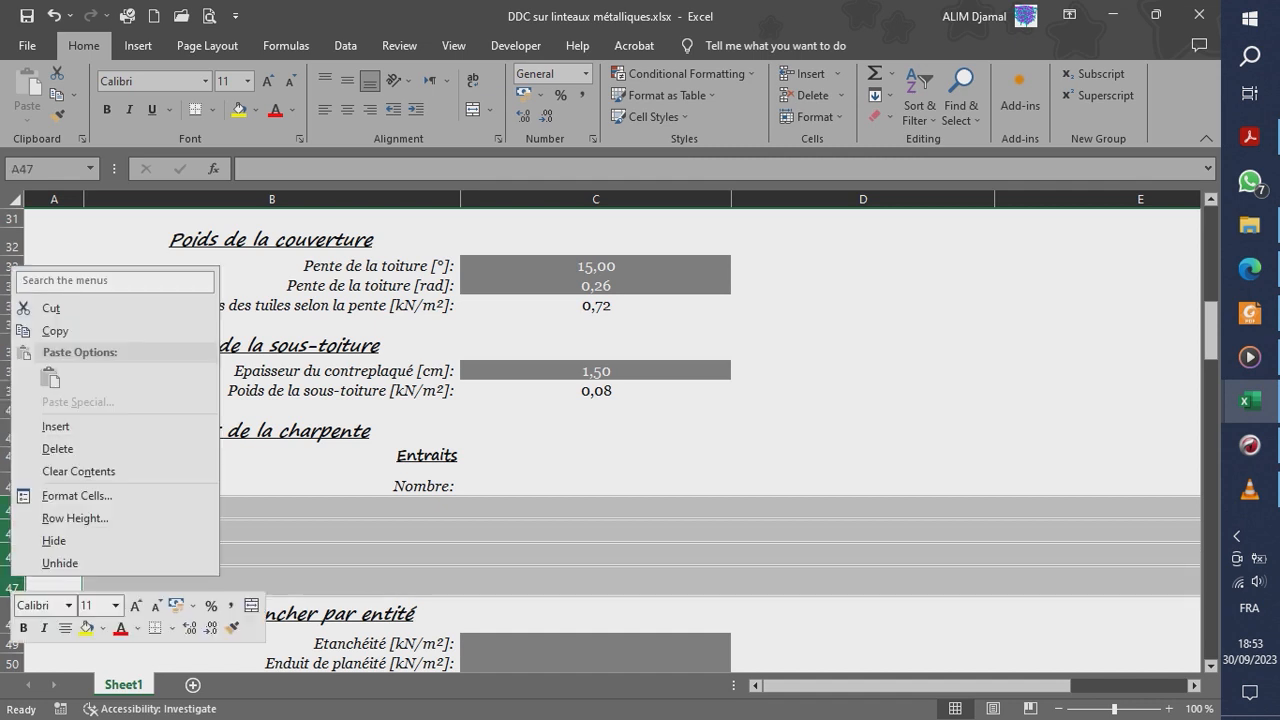
pyautogui.click(55, 426)
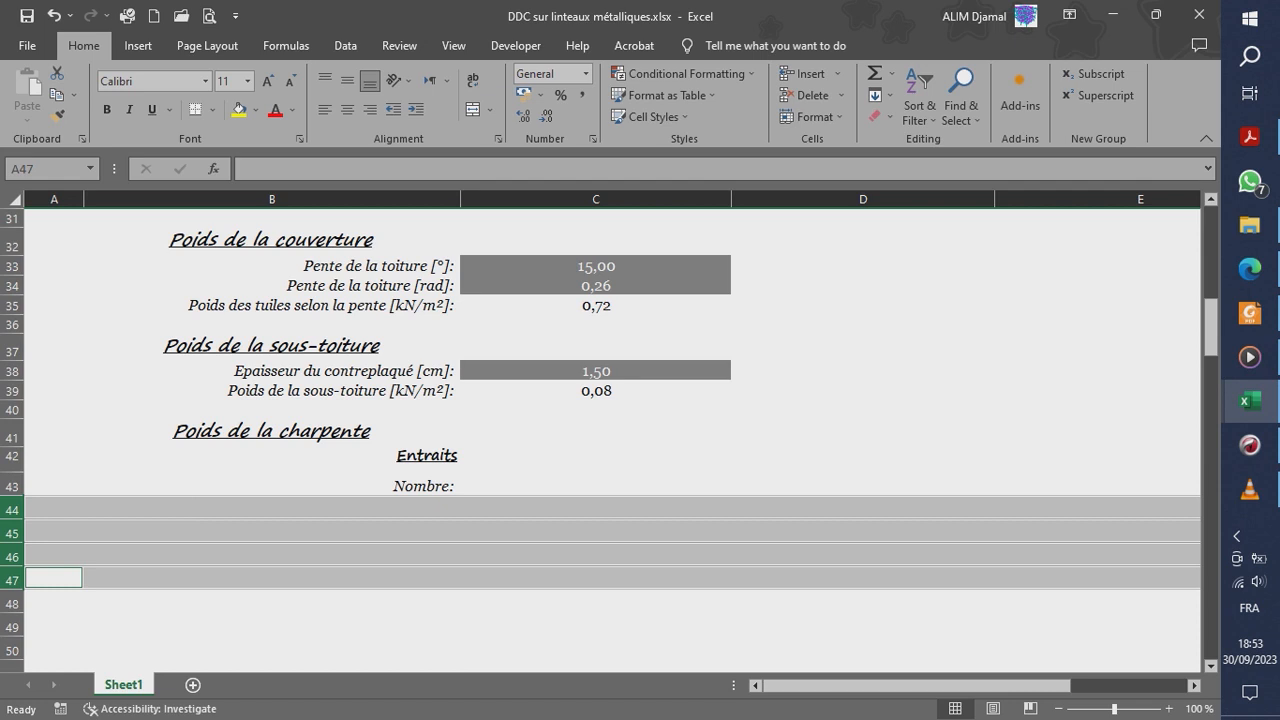
pyautogui.press('F4')
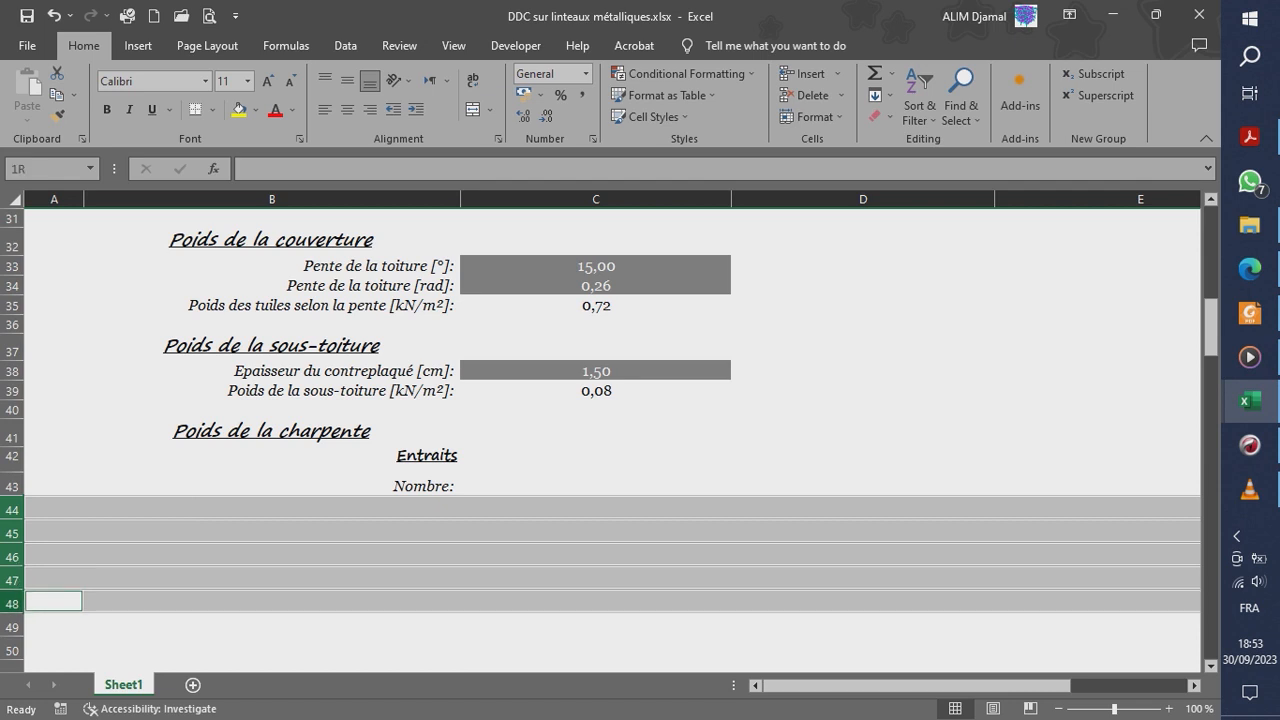
pyautogui.press('F4')
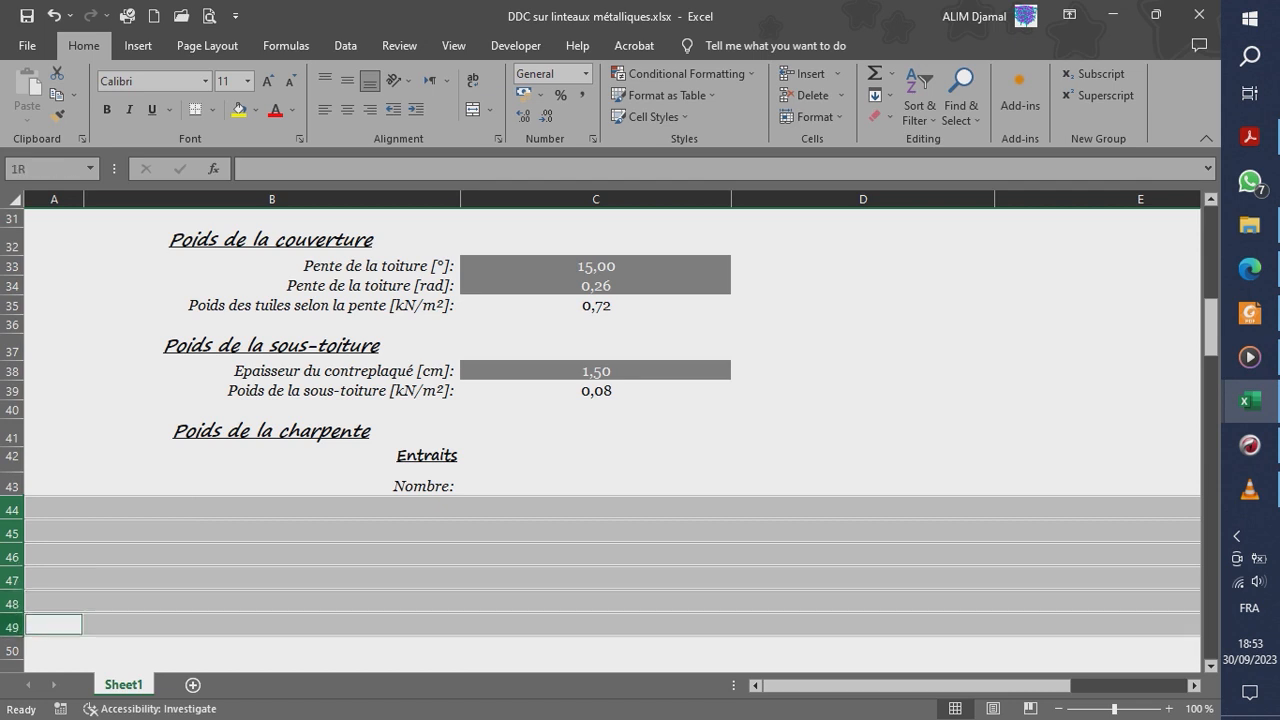
pyautogui.press('F4')
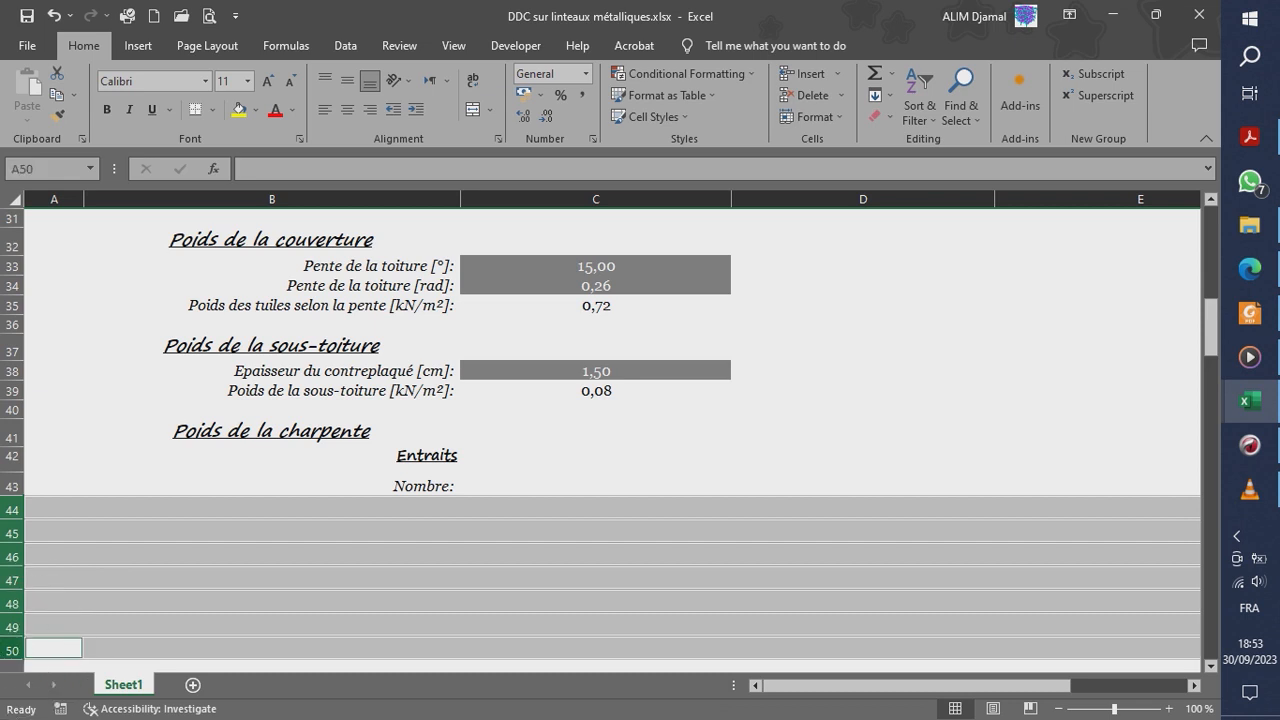
pyautogui.rightClick(13, 652)
pyautogui.click(58, 498)
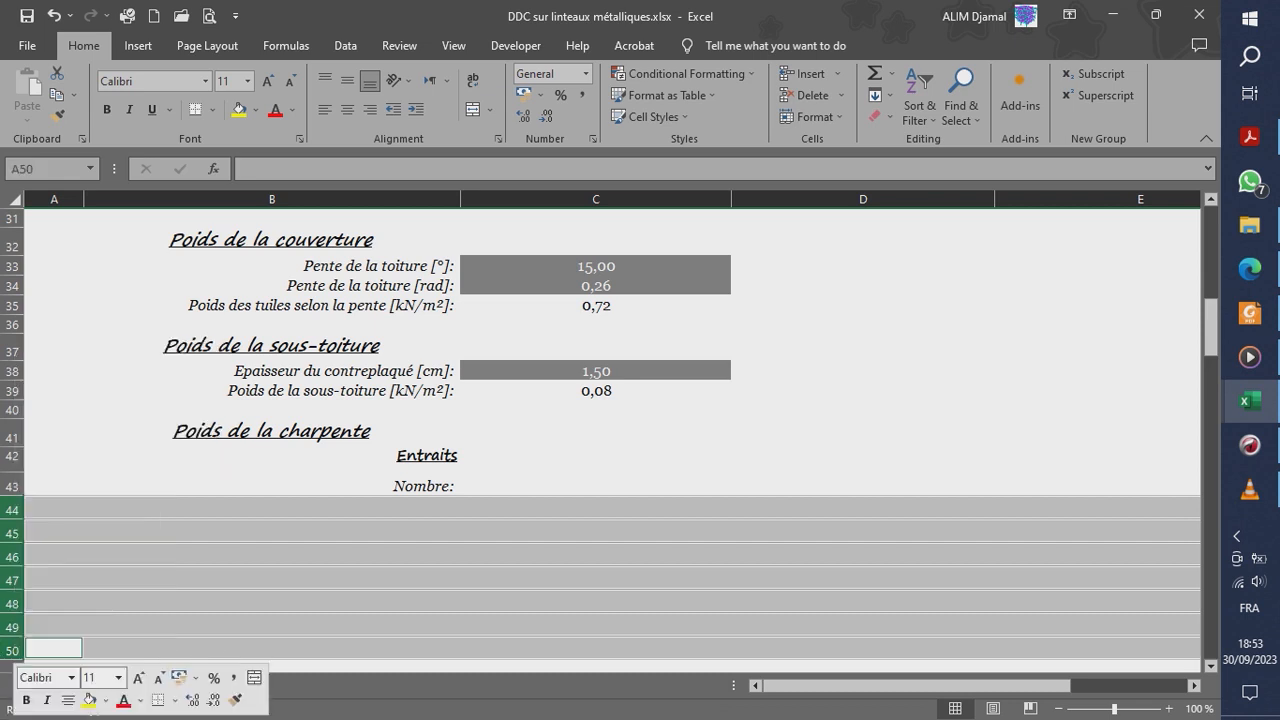
# - Copy the "Nombre:" label from B43 into B44 and replace its text with "Longueur [m]:"
pyautogui.click(596, 485)
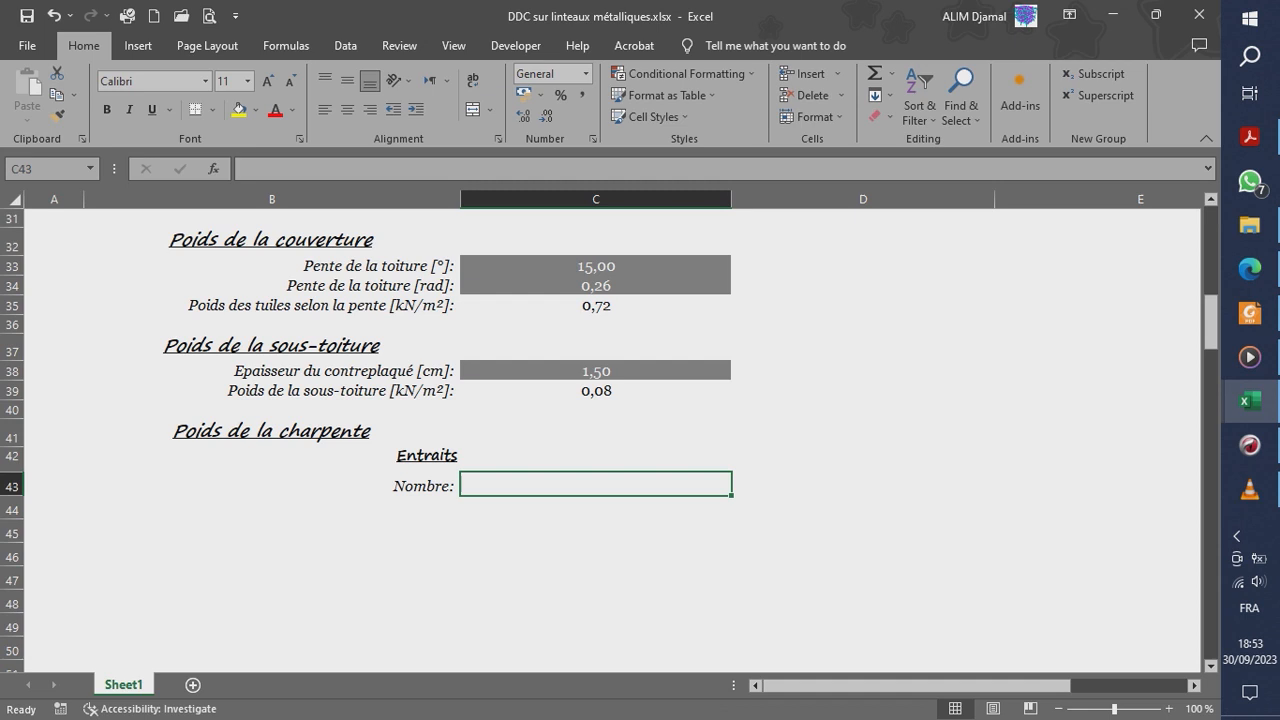
pyautogui.click(272, 485)
pyautogui.hotkey('ctrl', 'c')
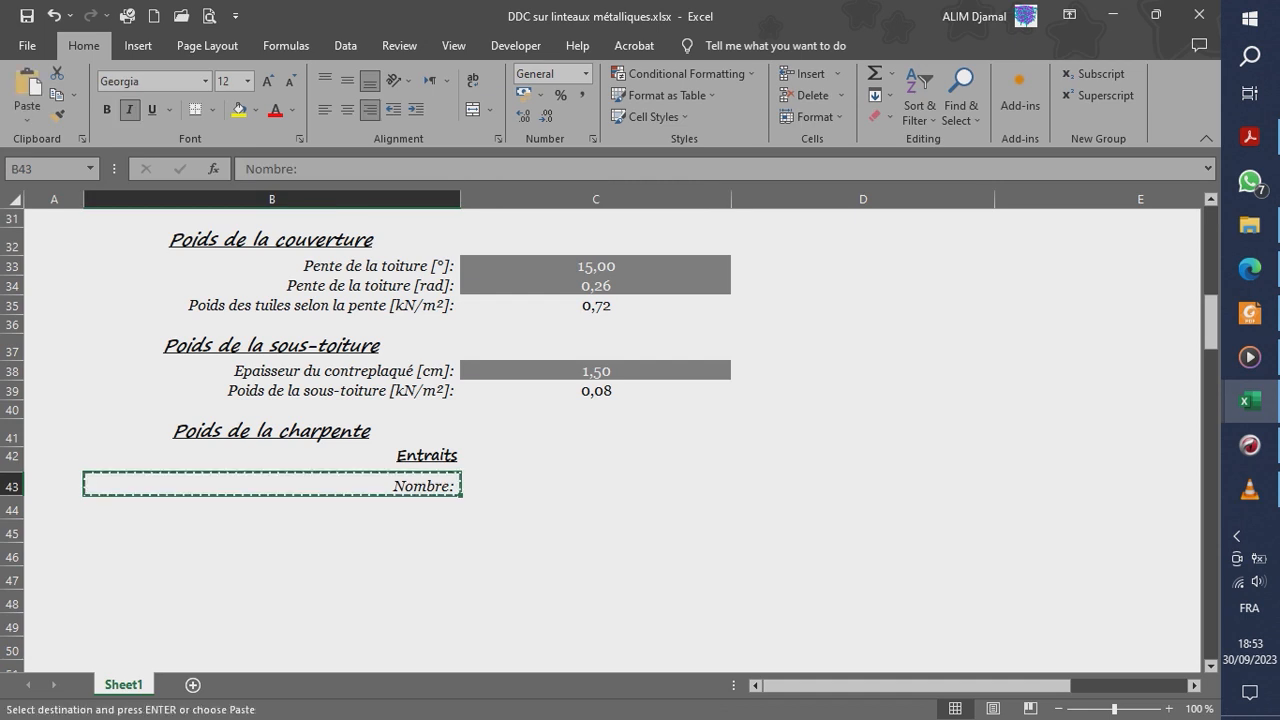
pyautogui.click(272, 508)
pyautogui.hotkey('ctrl', 'v')
pyautogui.press('Escape')
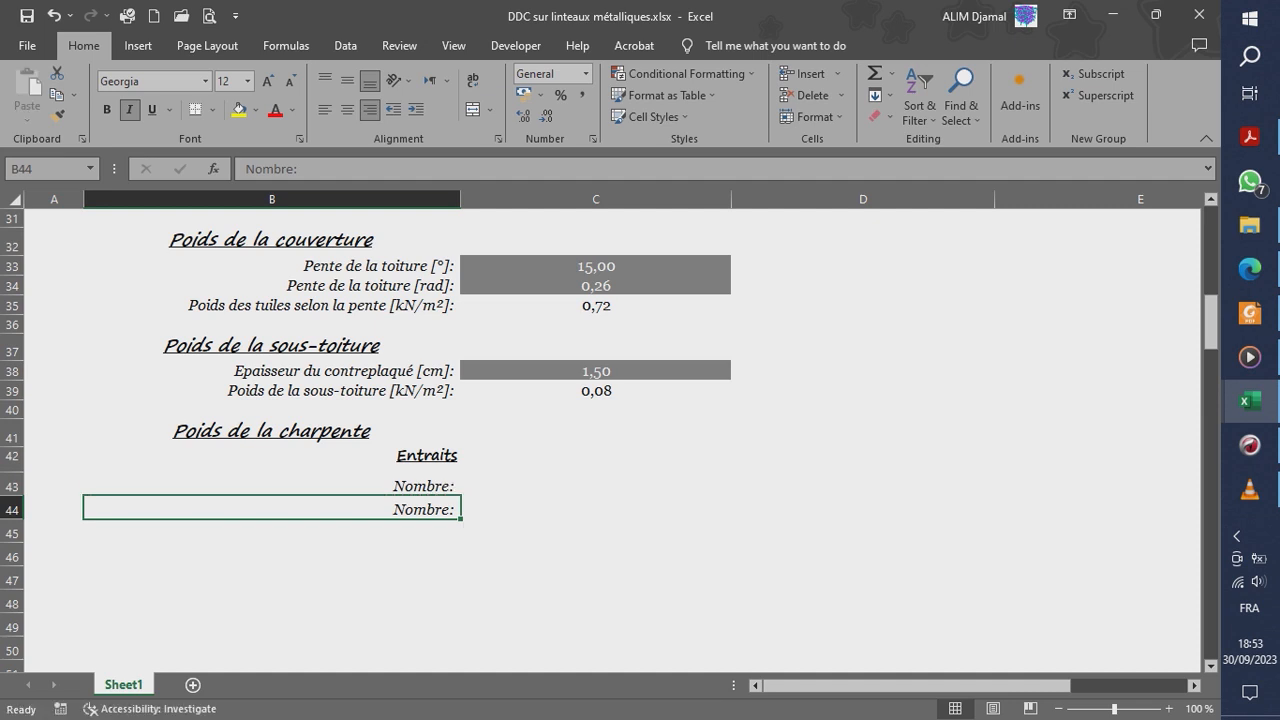
pyautogui.write('Longueur')
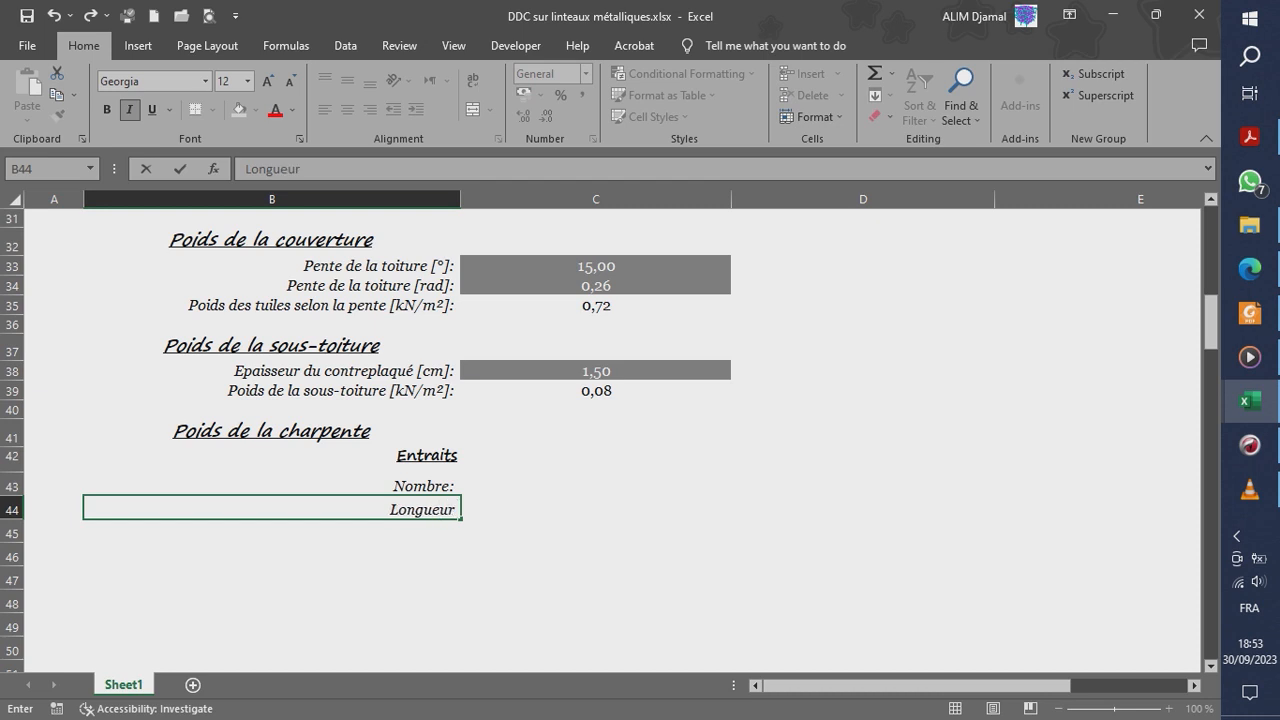
pyautogui.write(' [m')
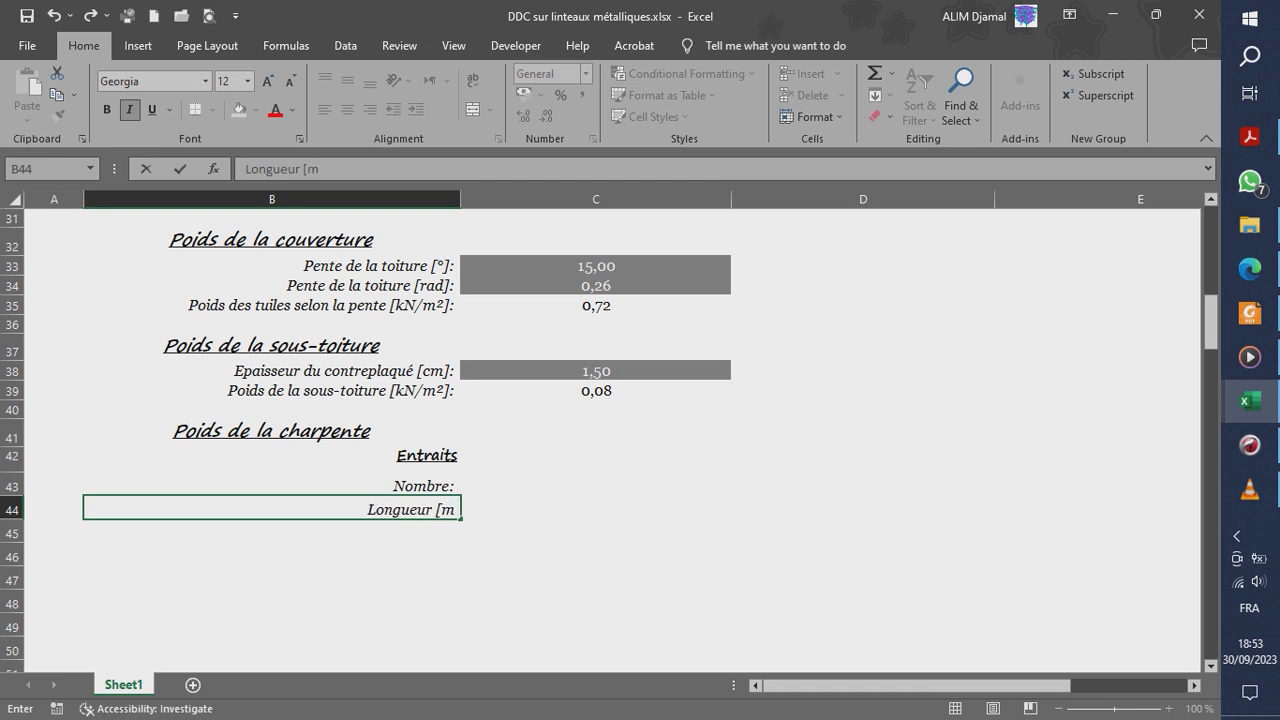
pyautogui.write(']:')
pyautogui.press('Return')
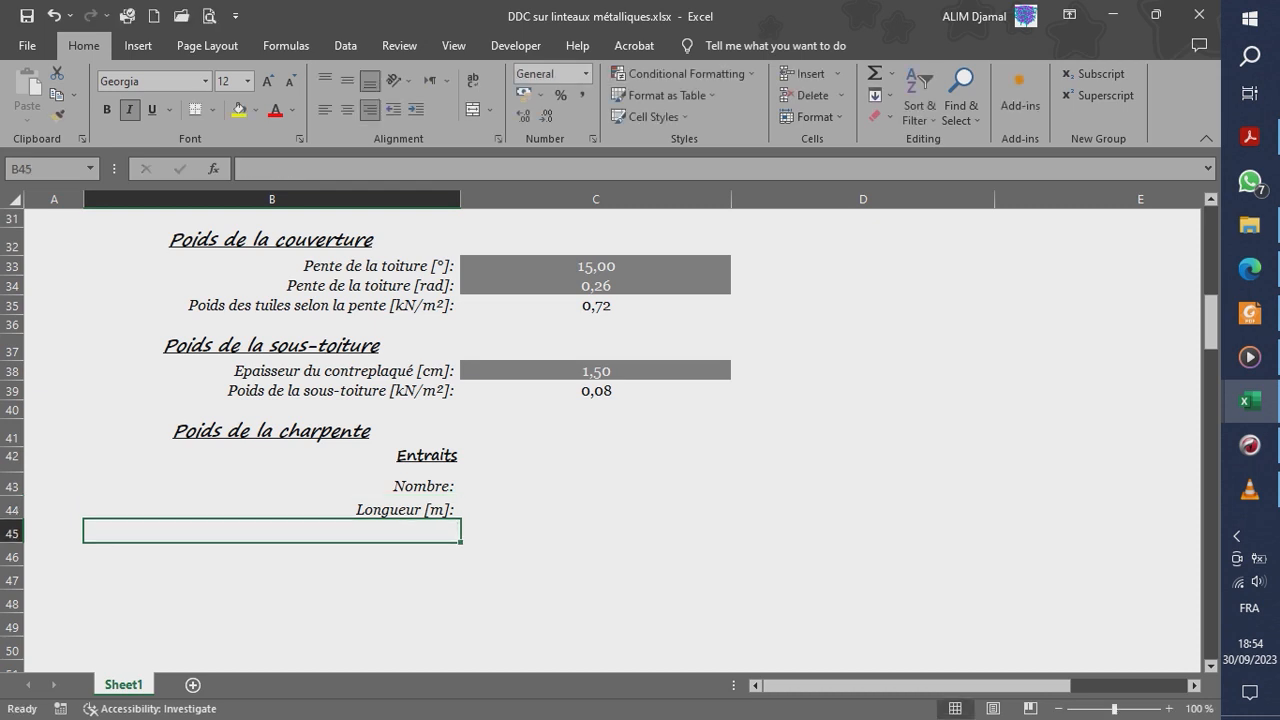
# - Enter the labels "Hauteur [m]:" in B45 and "Largeur [m]:" in B46
pyautogui.write('Hauteur [')
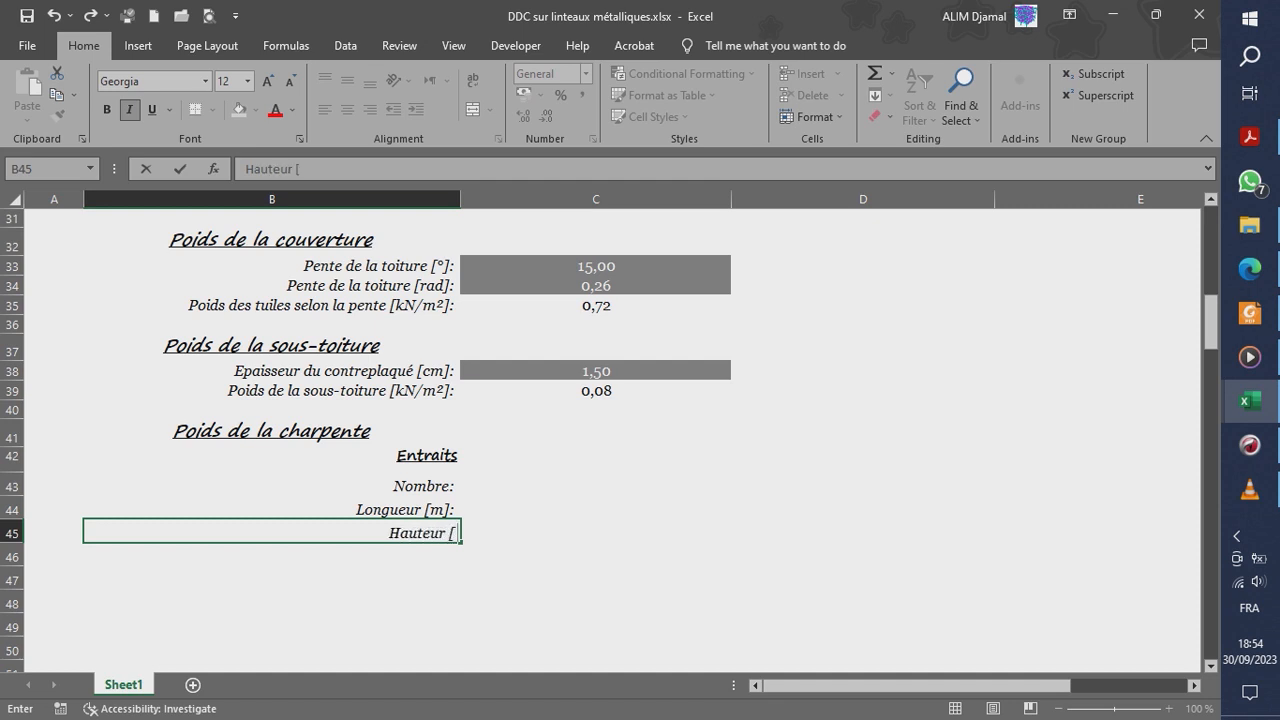
pyautogui.write('m]:')
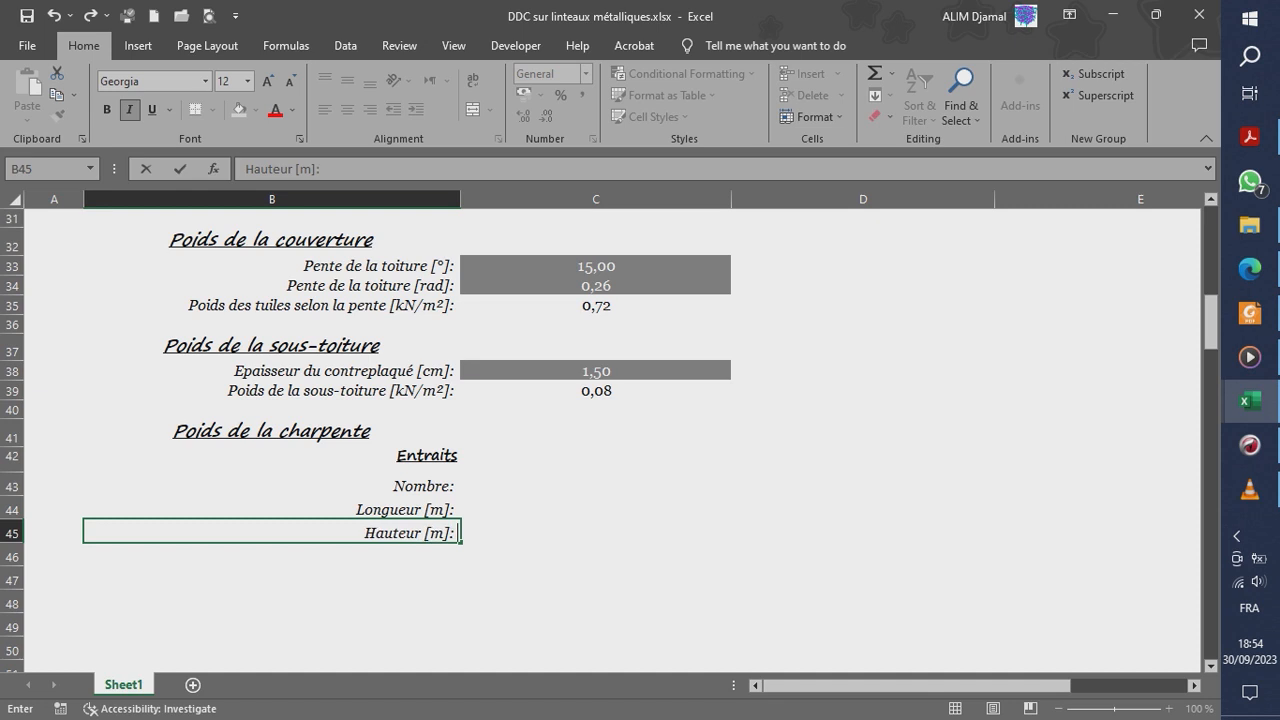
pyautogui.press('Return')
pyautogui.write('Larg')
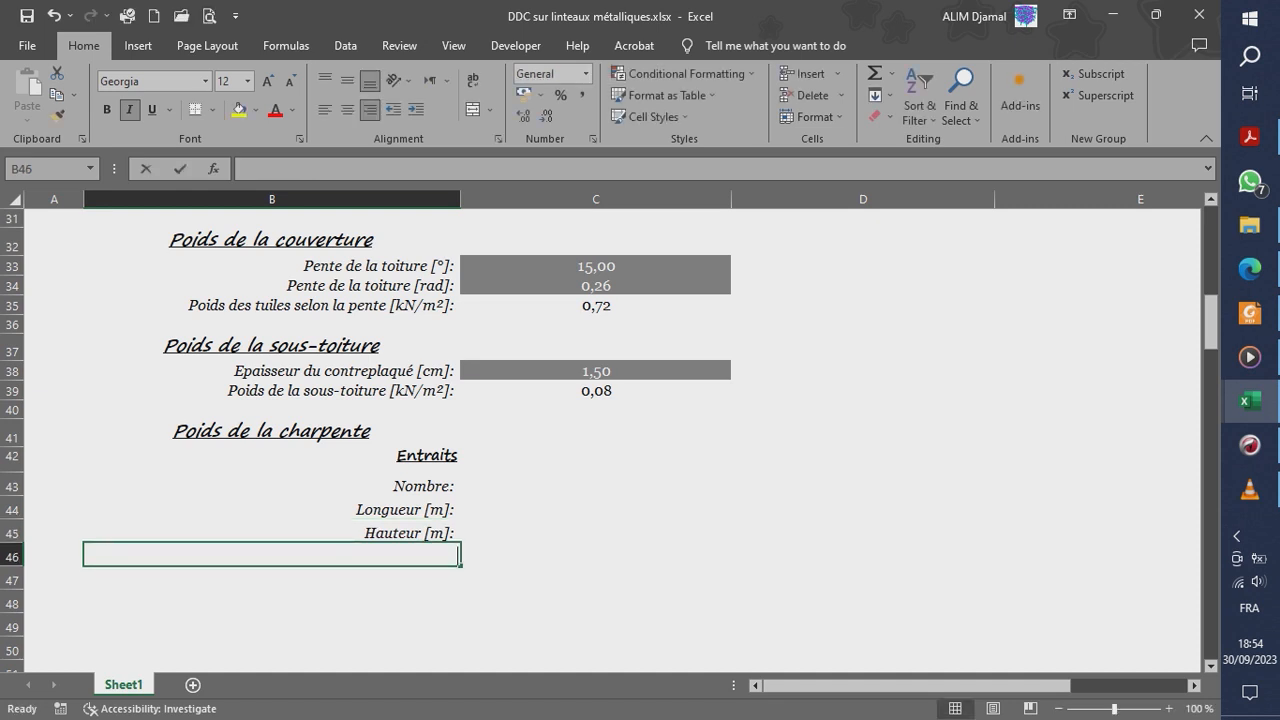
pyautogui.write('e')
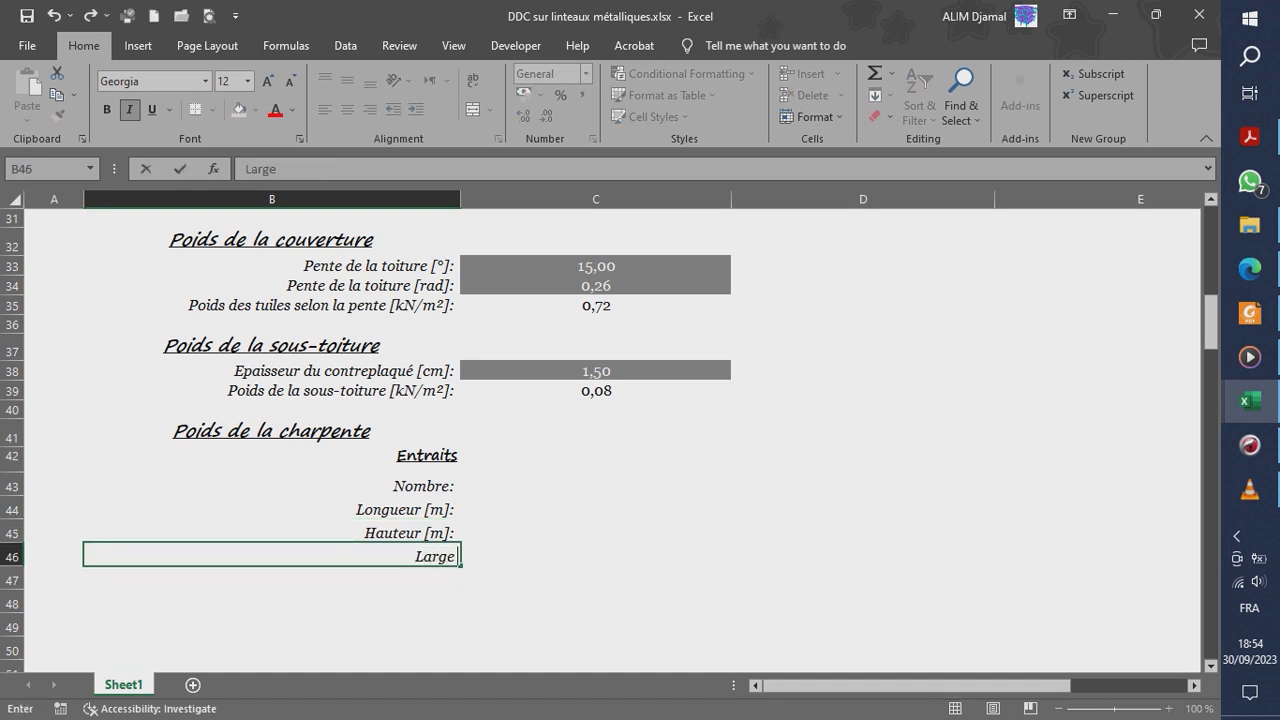
pyautogui.write('ur [m]:')
pyautogui.press('Return')
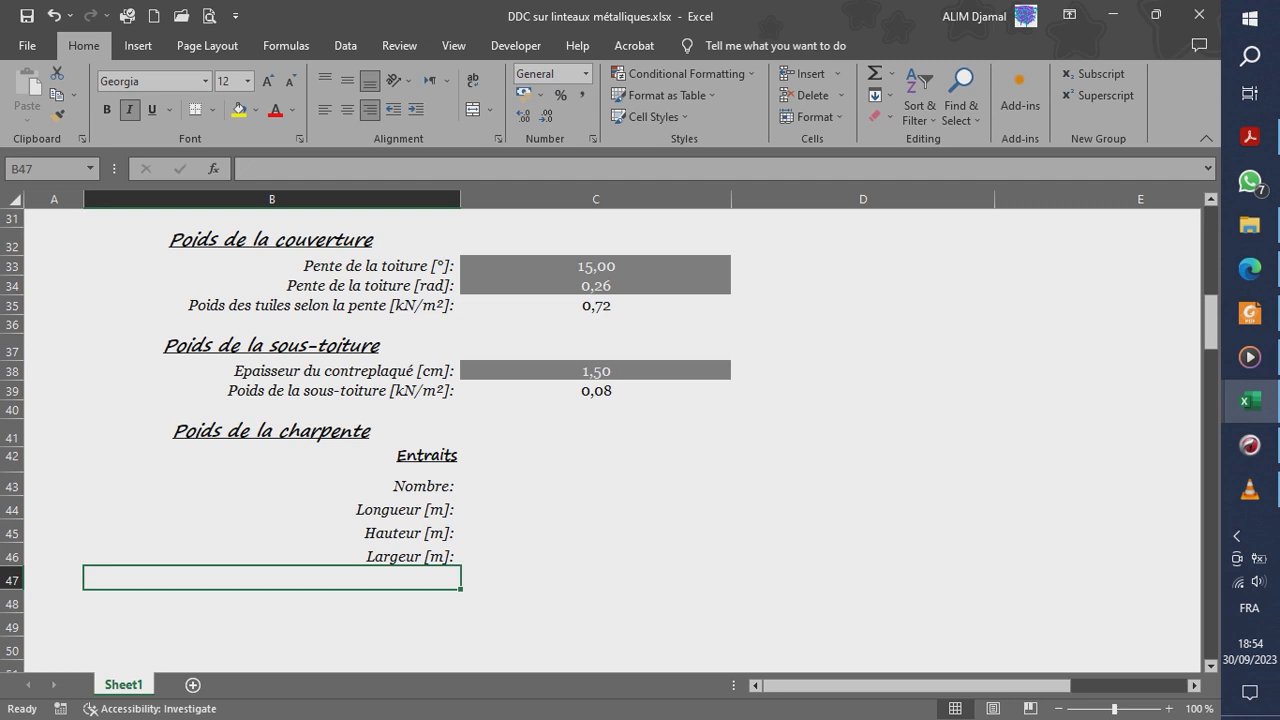
# - Enter the label "Volume [m3]:" in B47 with the 3 formatted as superscript
pyautogui.write('V')
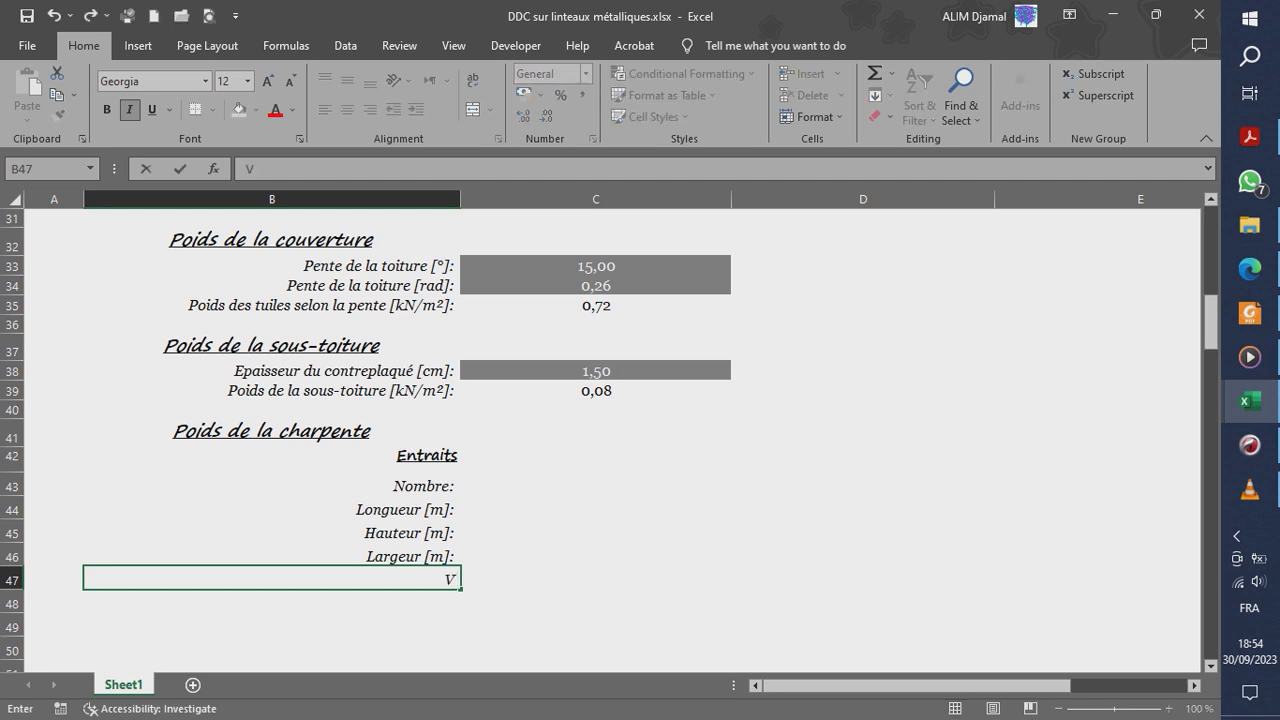
pyautogui.write('olume [m')
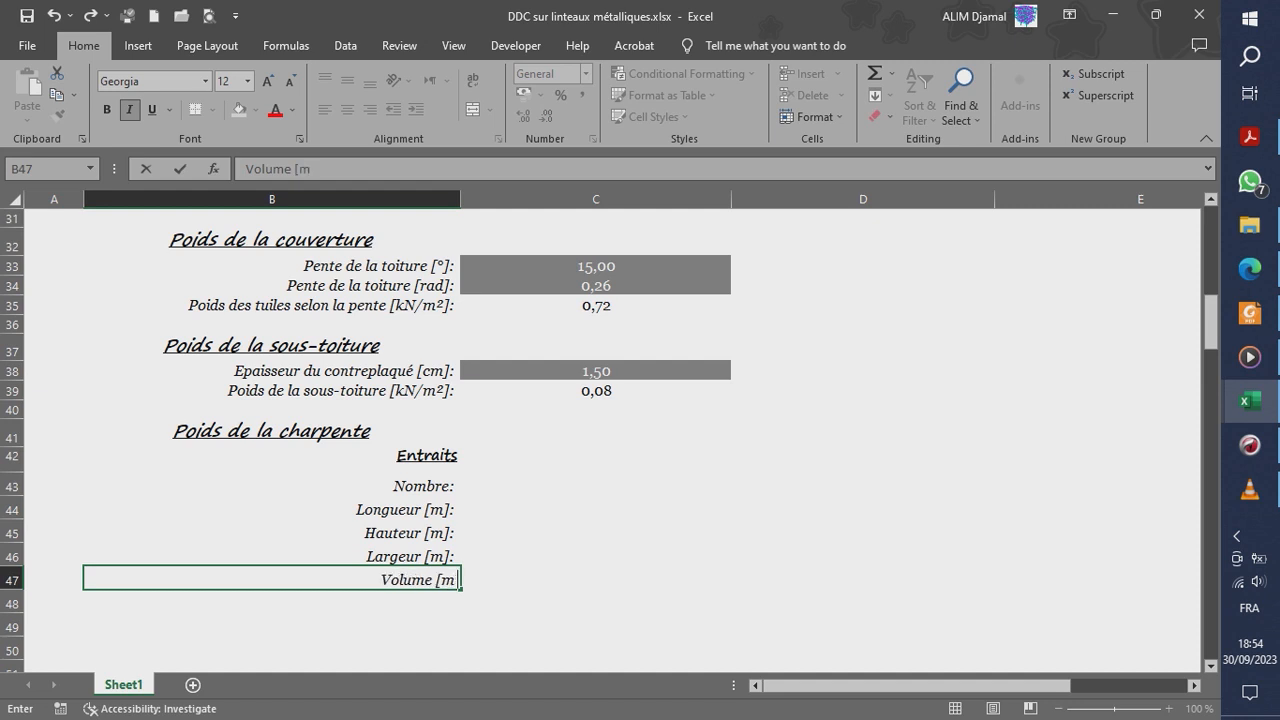
pyautogui.write('3]:')
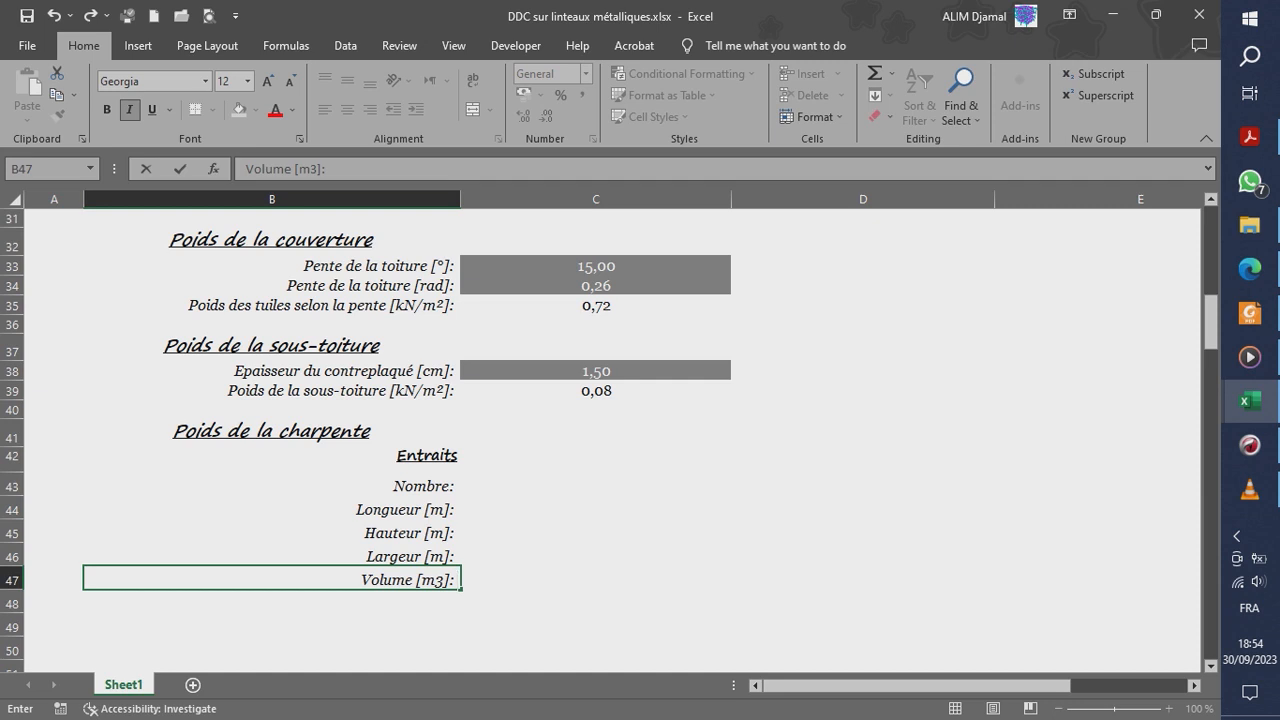
pyautogui.click(312, 168)
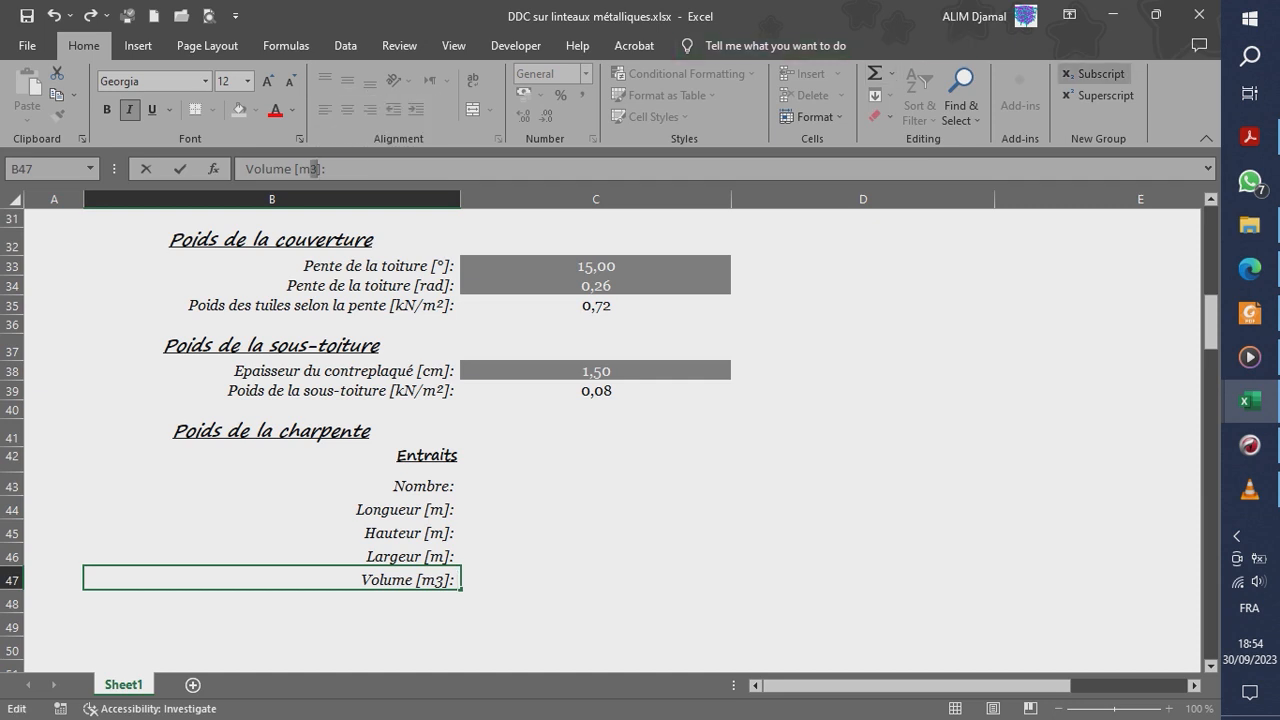
pyautogui.click(1098, 95)
pyautogui.press('Return')
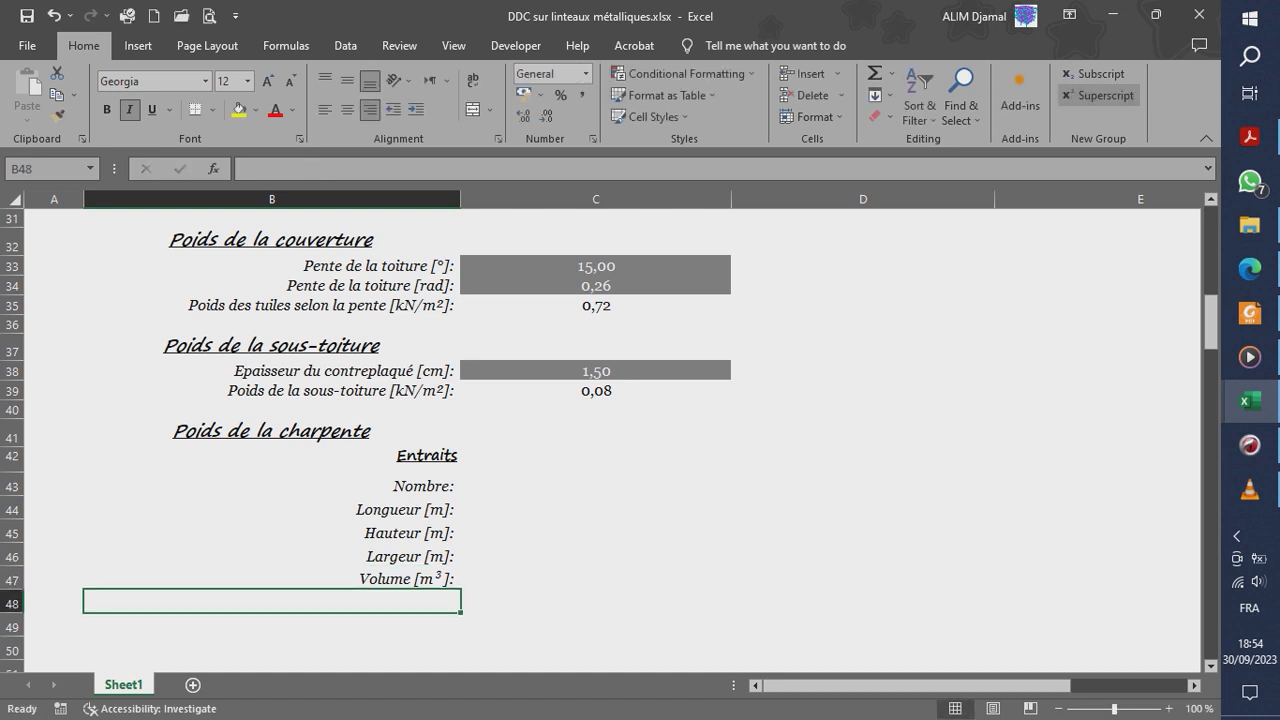
# - Enter the label "Poids [kN]:" in B48, below the volume label
pyautogui.write('Poids')
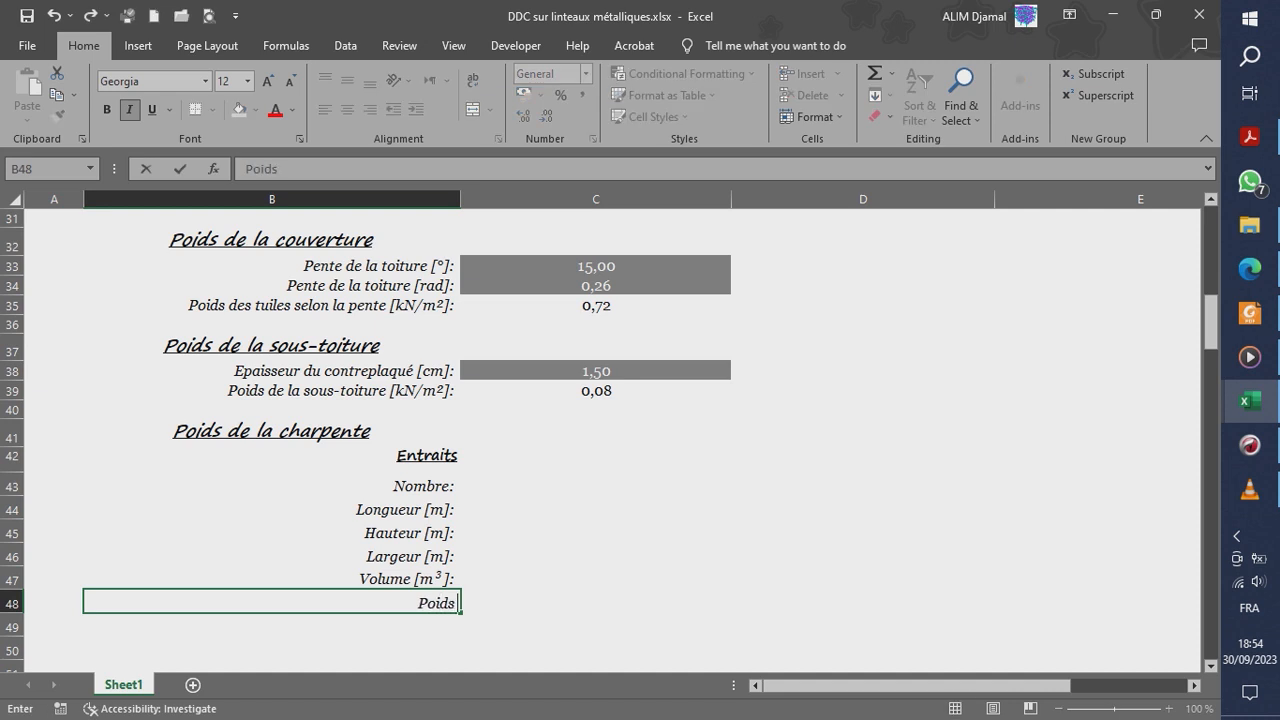
pyautogui.write(' [kN]:')
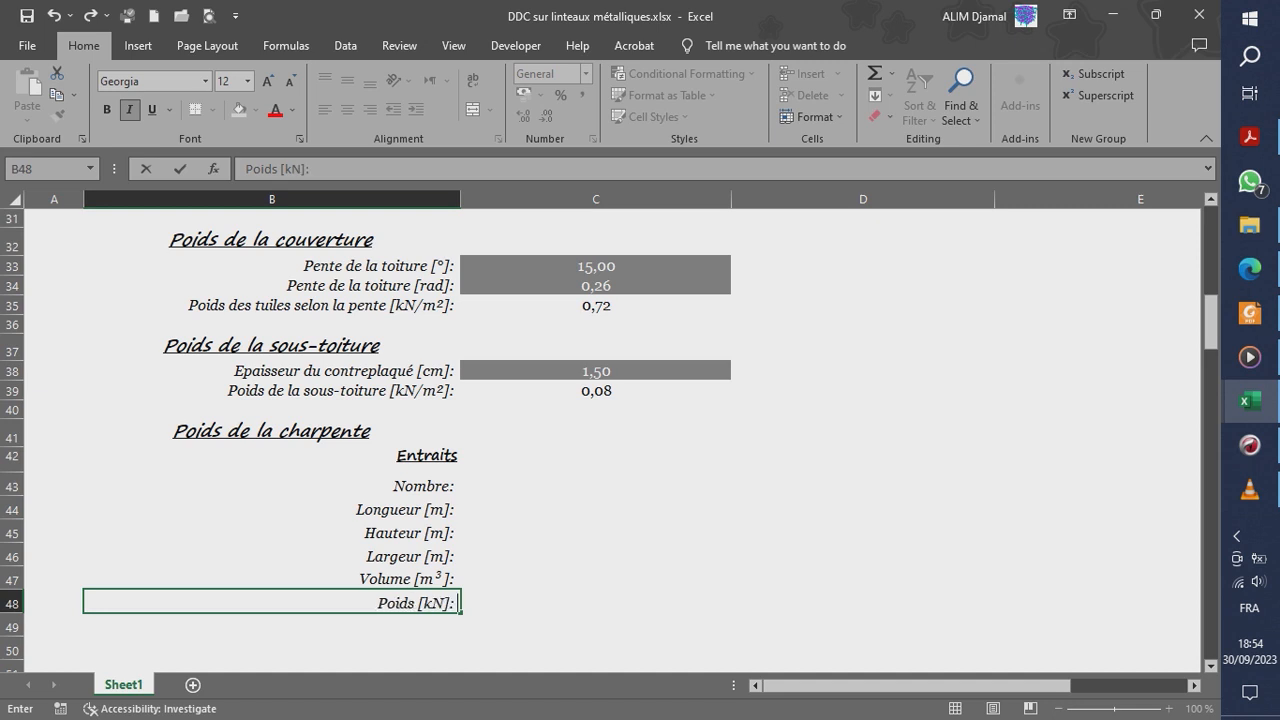
pyautogui.press('Return')
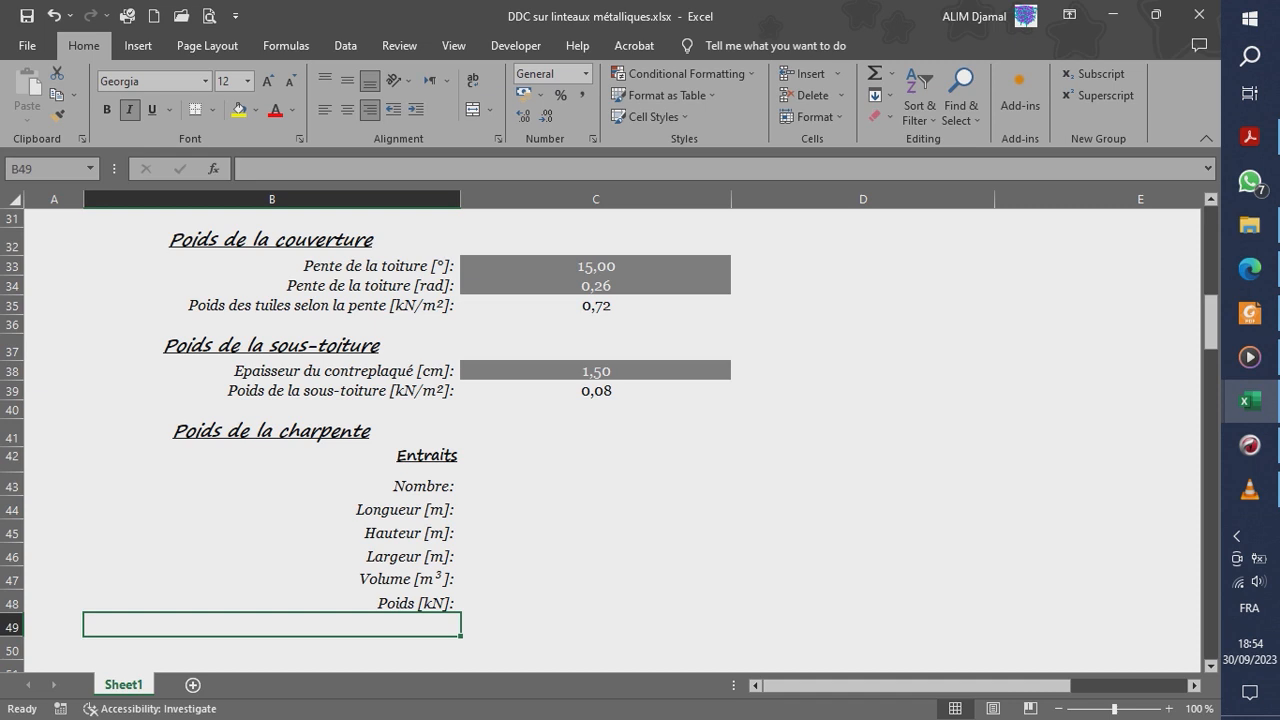
# - Copy the grey input-cell formatting from C38 to C43:C46, beside the Nombre, Longueur, Hauteur and Largeur labels
pyautogui.click(596, 371)
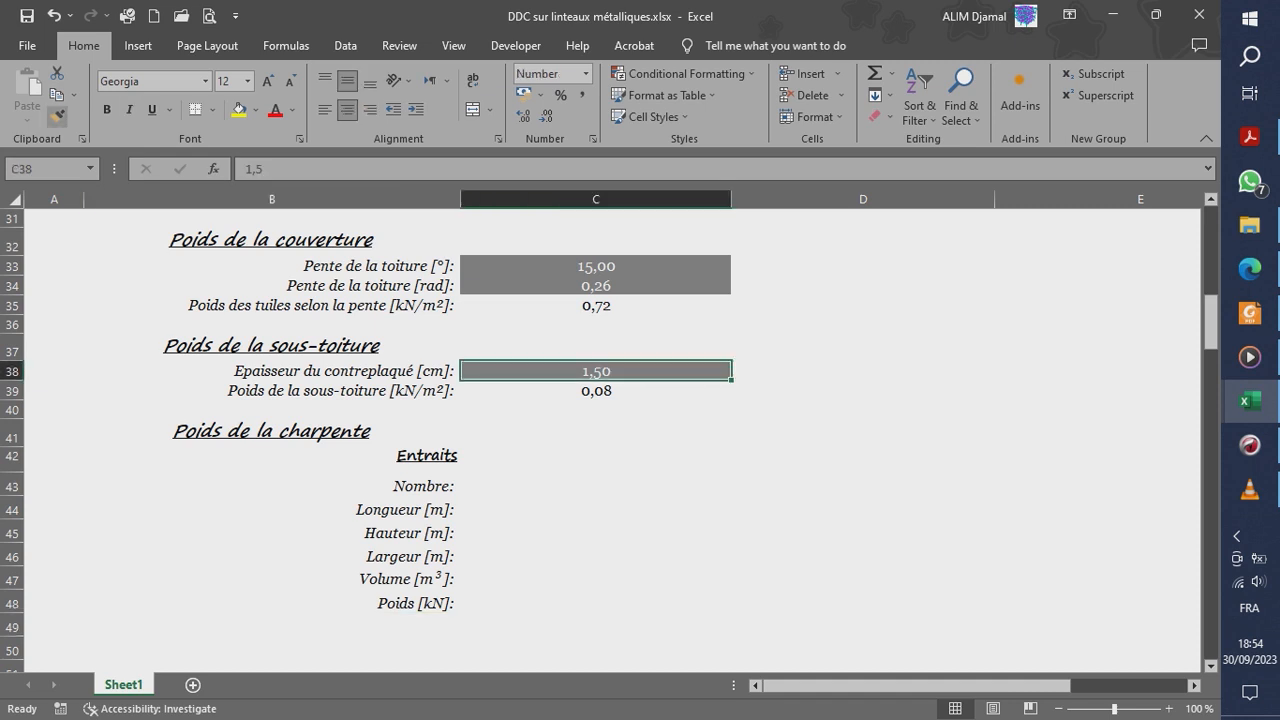
pyautogui.click(57, 117)
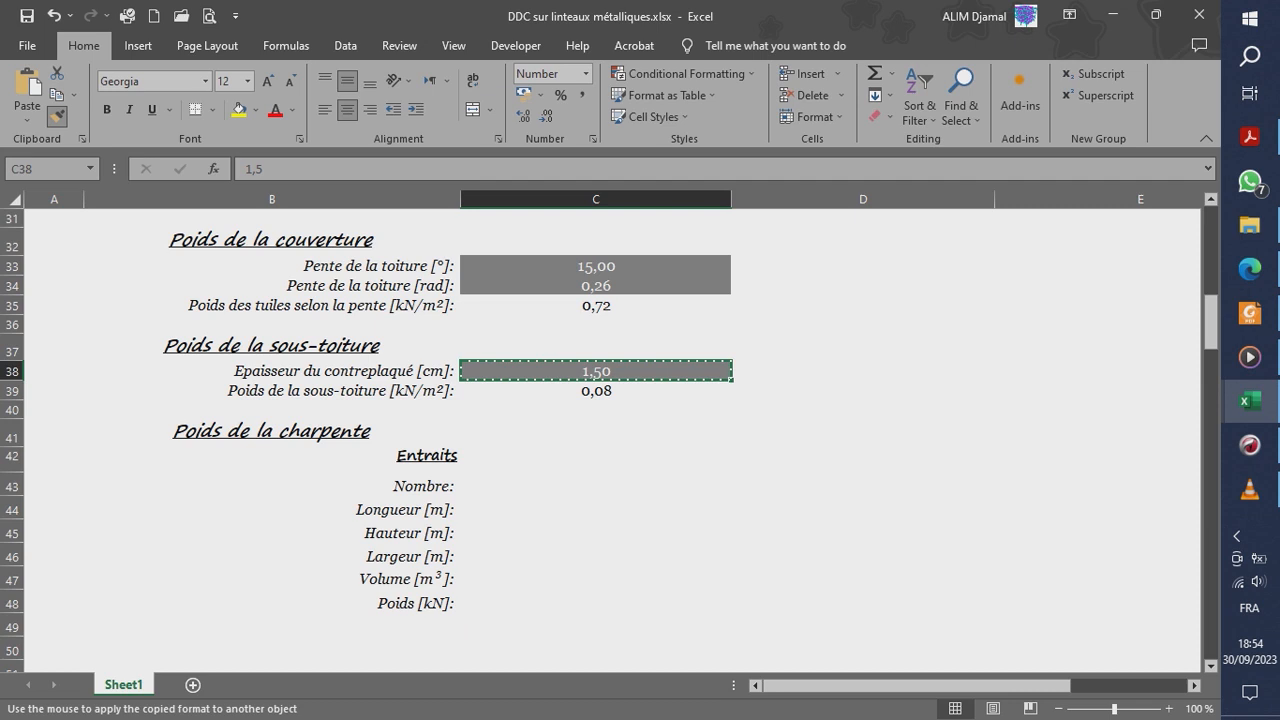
pyautogui.click(596, 485)
pyautogui.moveTo(596, 485); pyautogui.dragTo(596, 556)
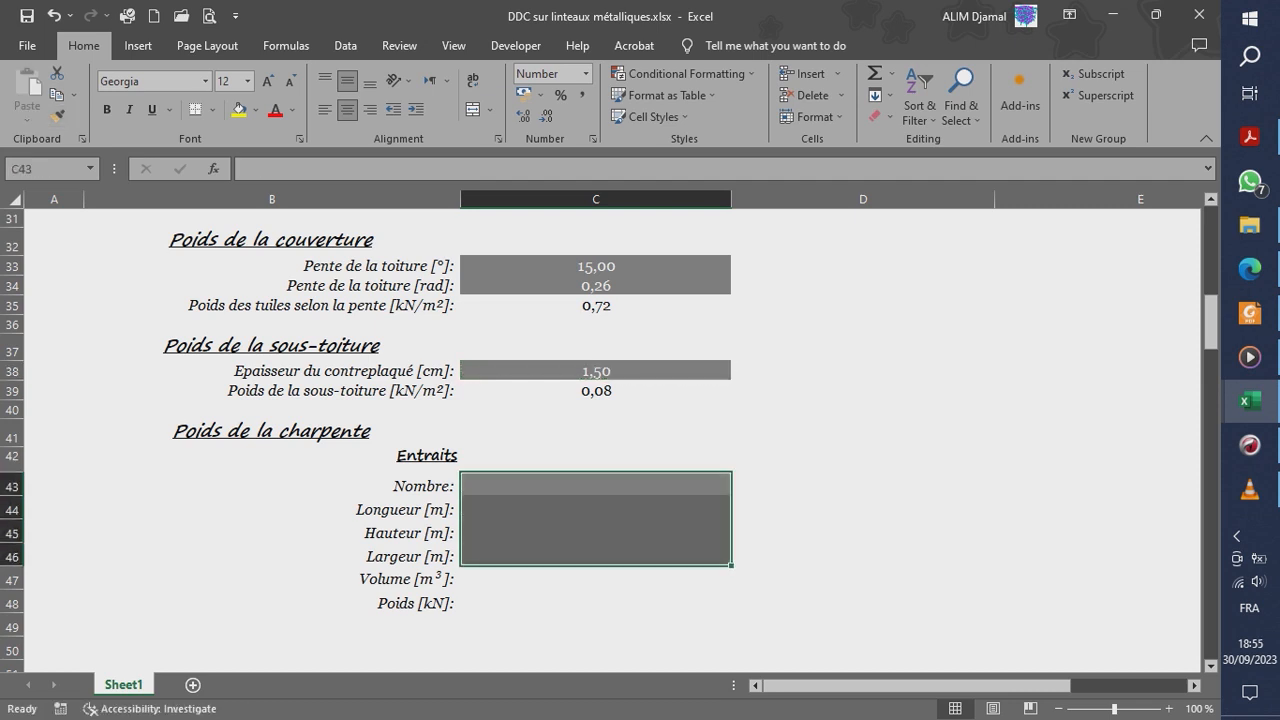
# - Copy the result-cell formatting from C39 to C47:C48, beside the Entraits Volume and Poids labels
pyautogui.click(596, 391)
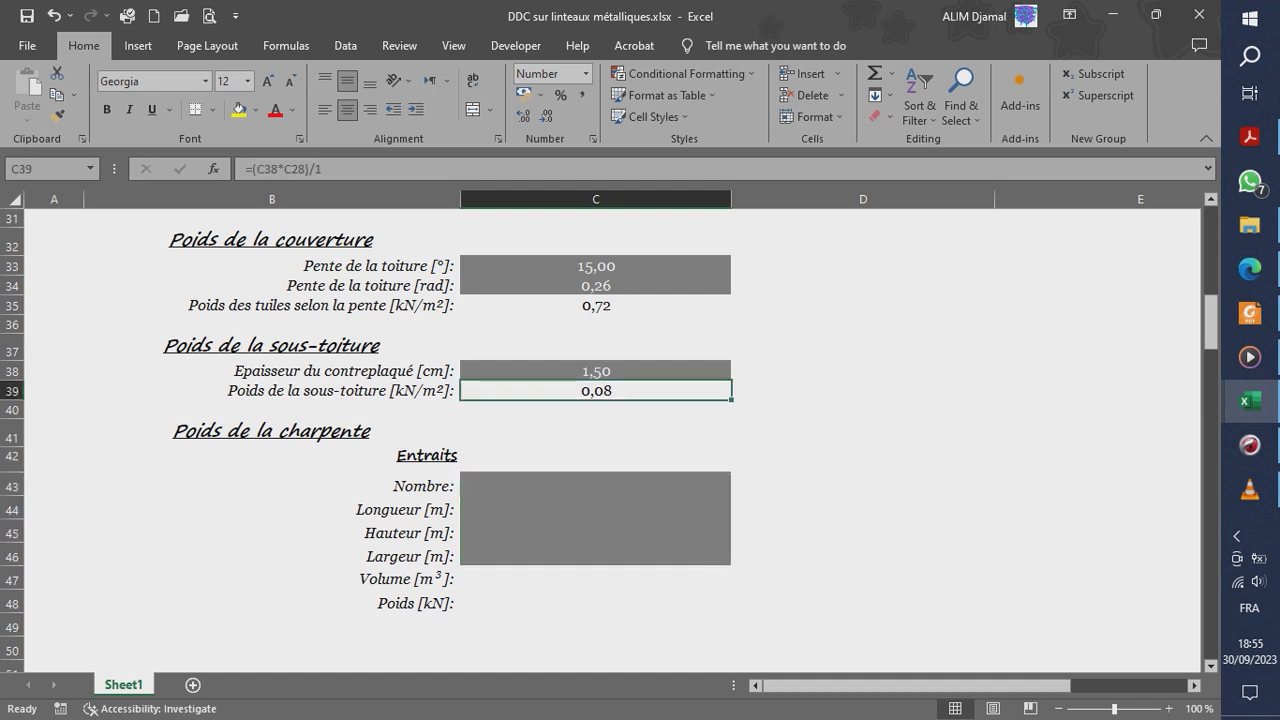
pyautogui.click(57, 117)
pyautogui.moveTo(596, 578)
pyautogui.mouseDown()
pyautogui.moveTo(596, 625)
pyautogui.moveTo(596, 602)
pyautogui.mouseUp()
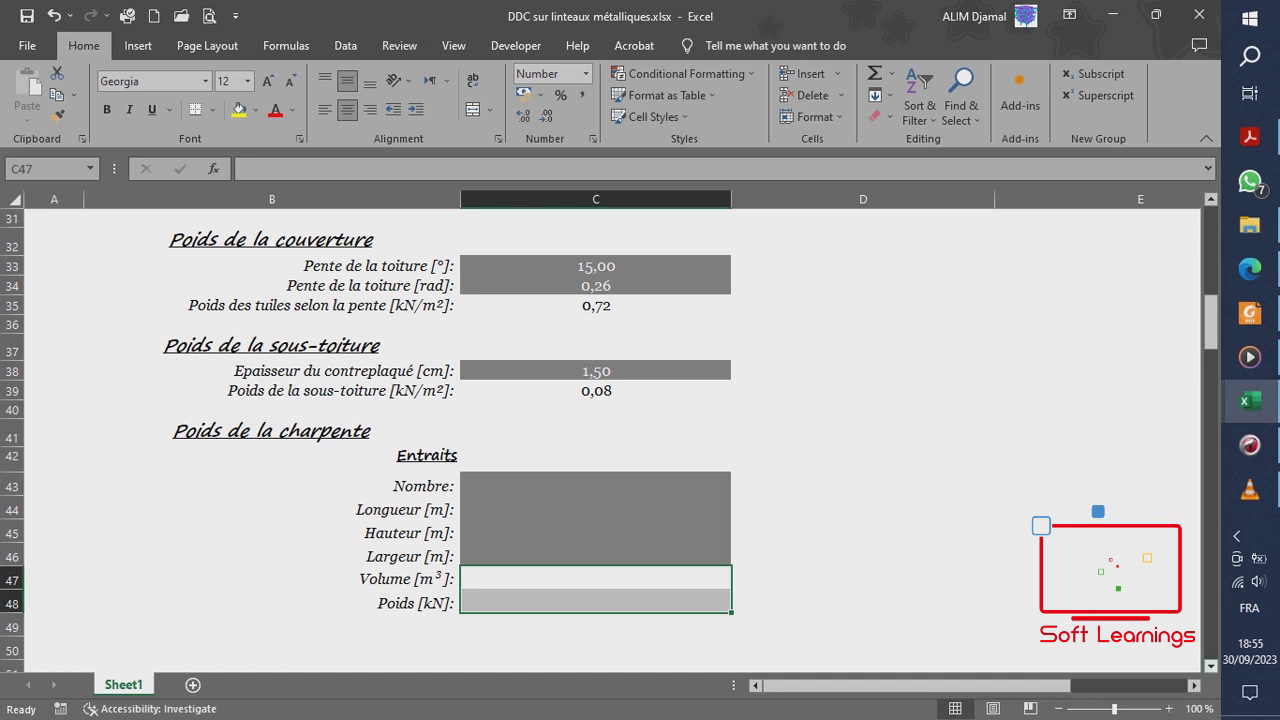
# - Copy the Entraits heading from B42 to B50, leaving row 49 blank as a separator
pyautogui.scroll(-3, 609, 439)
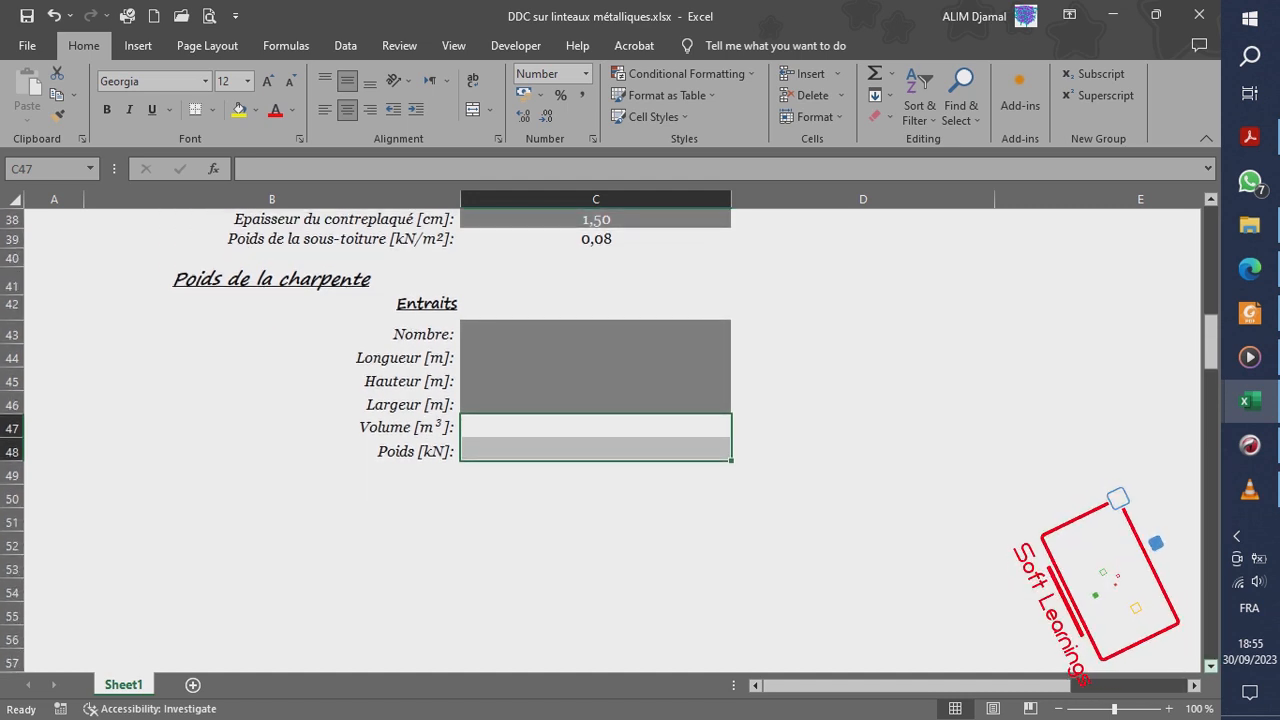
pyautogui.scroll(-1, 609, 440)
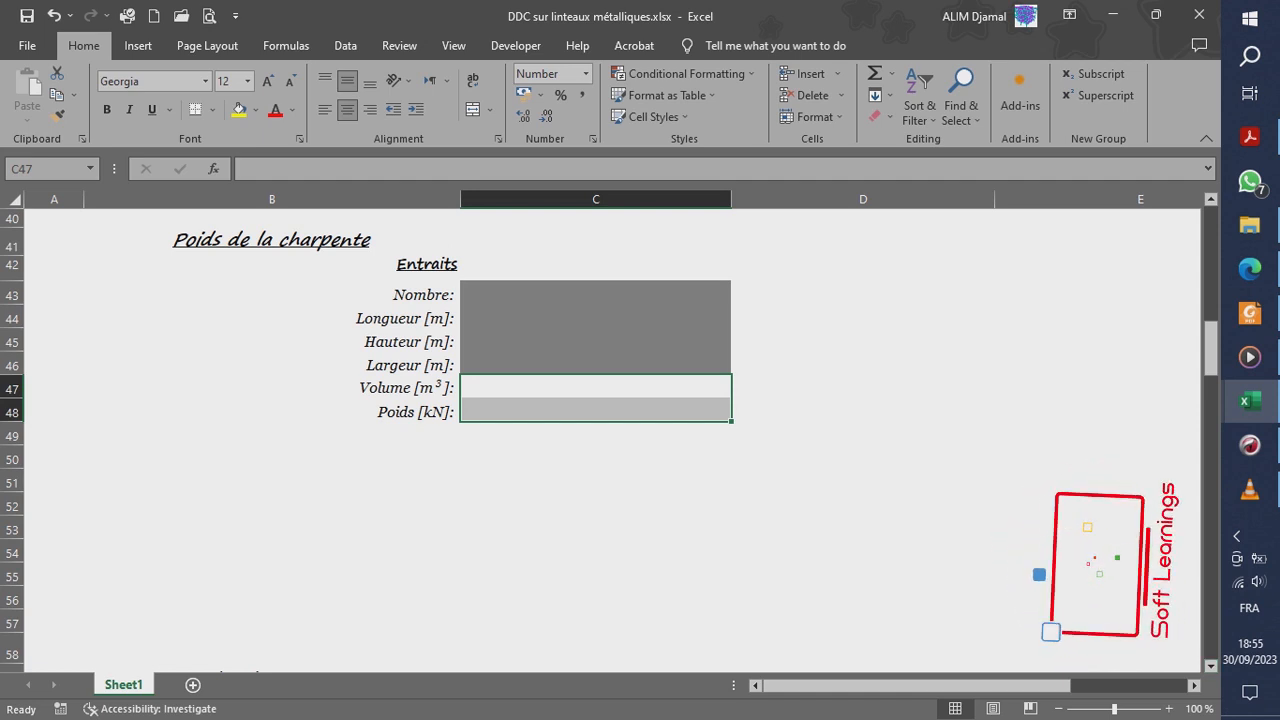
pyautogui.click(425, 267)
pyautogui.hotkey('ctrl', 'c')
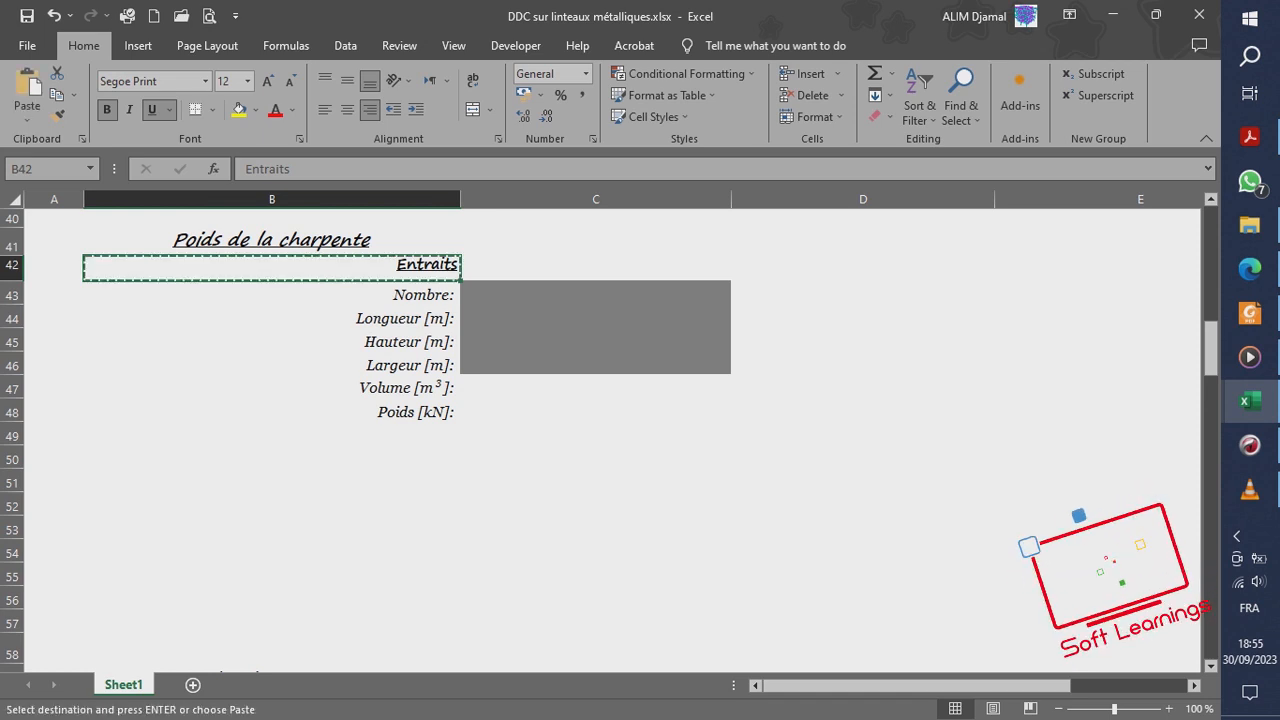
pyautogui.click(271, 433)
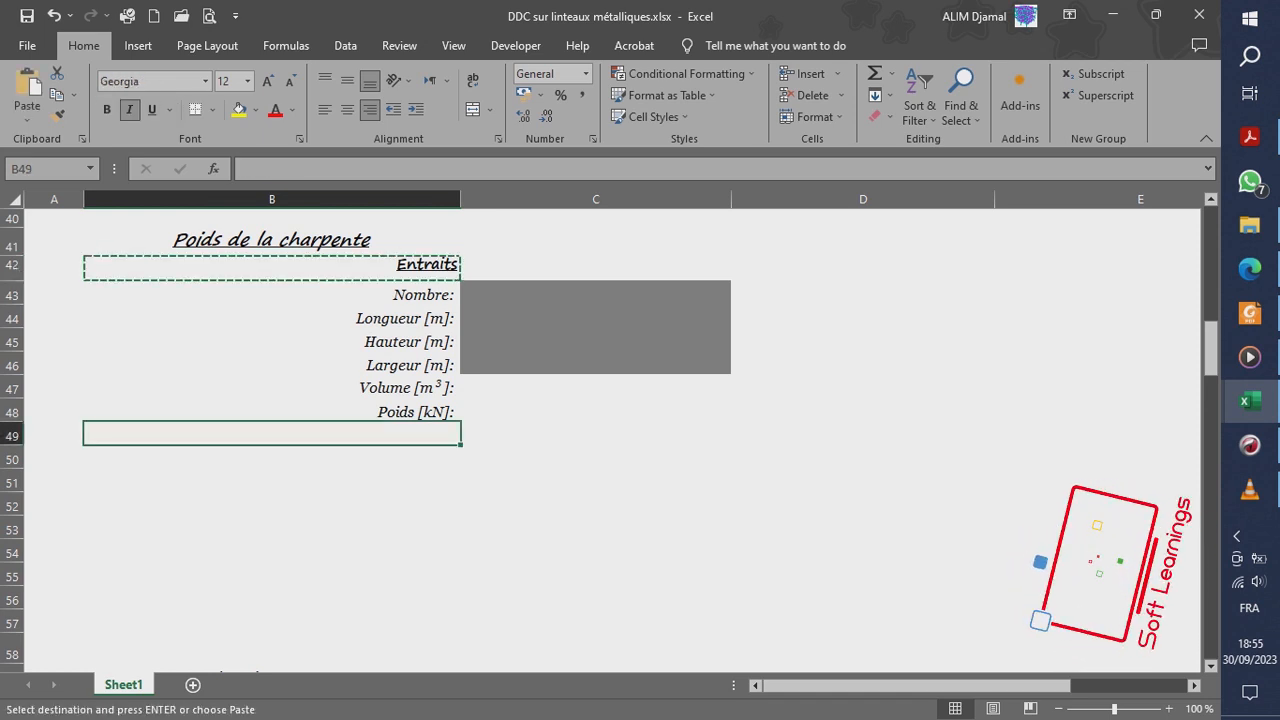
pyautogui.click(271, 457)
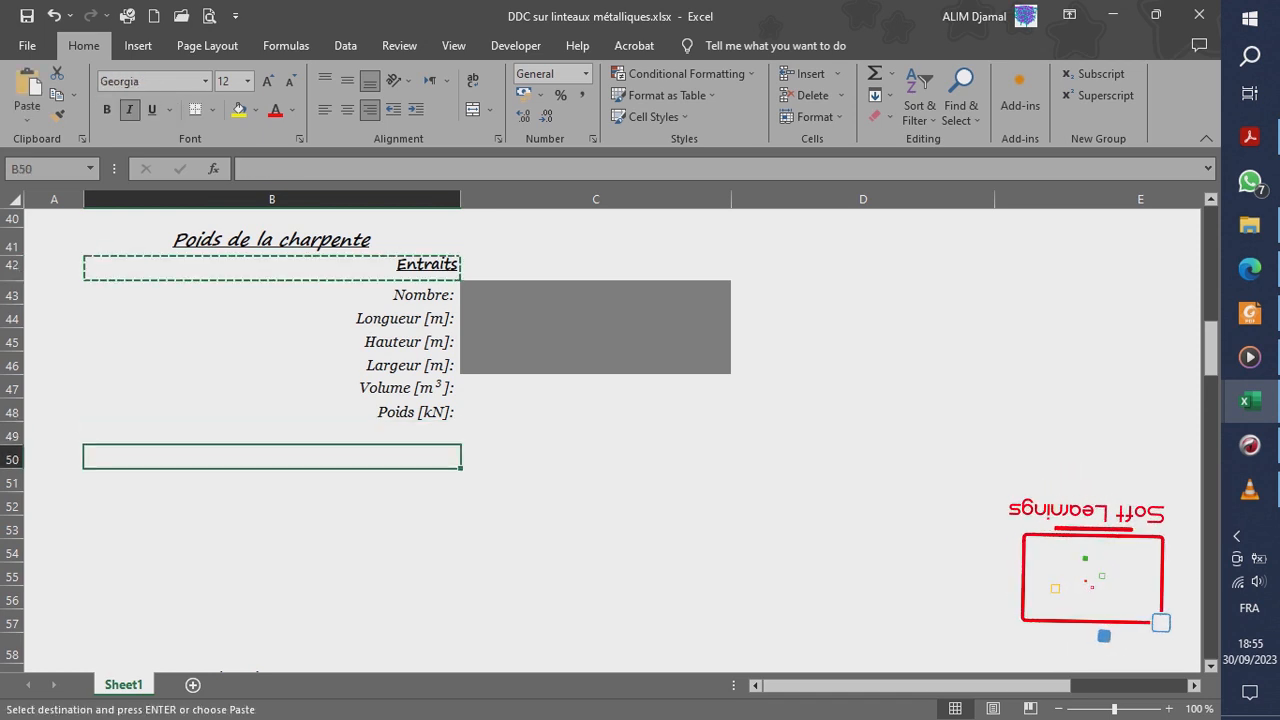
pyautogui.hotkey('ctrl', 'v')
pyautogui.press('Escape')
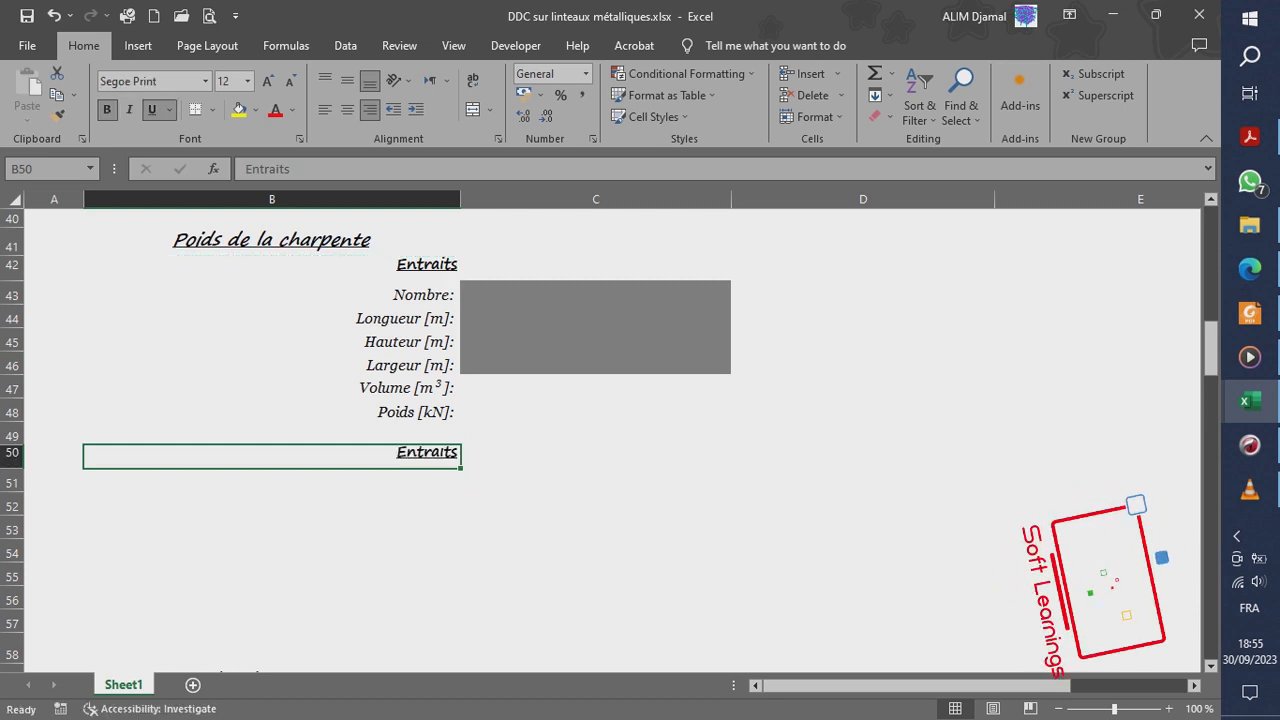
# - Replace the copied heading text in B50 with "Panne faîtière"
pyautogui.write('Pa')
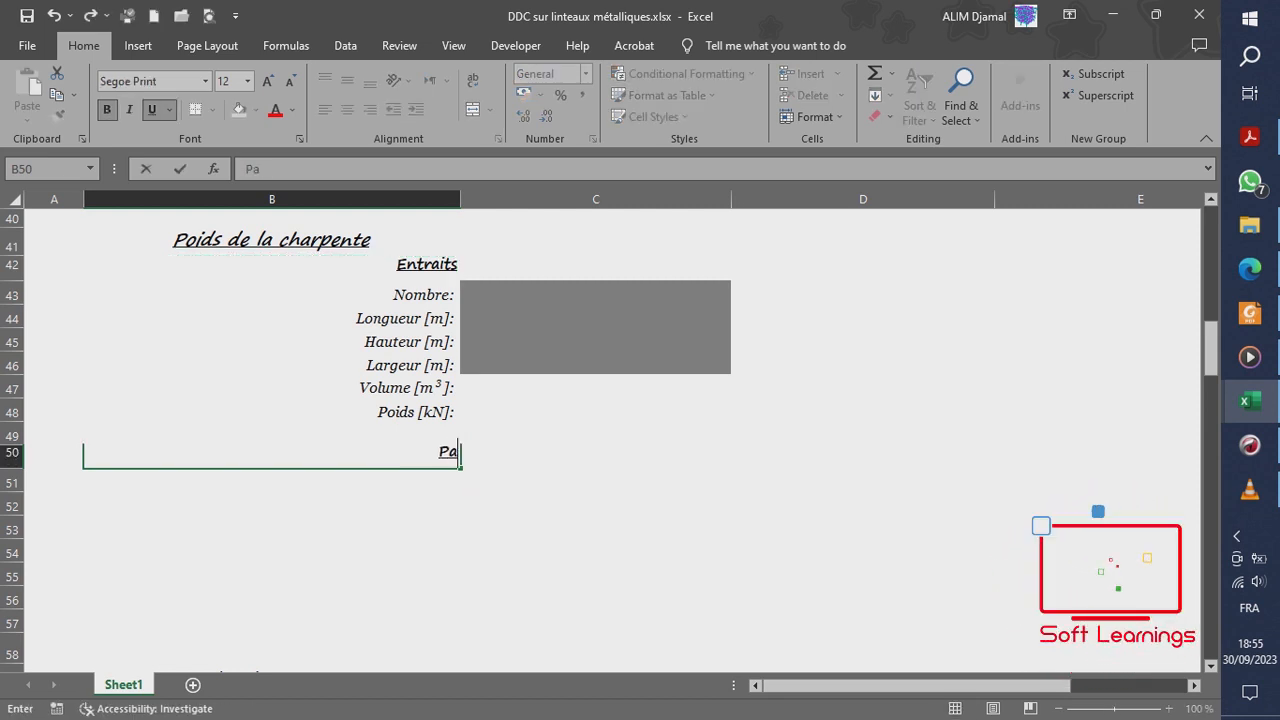
pyautogui.write('nne f')
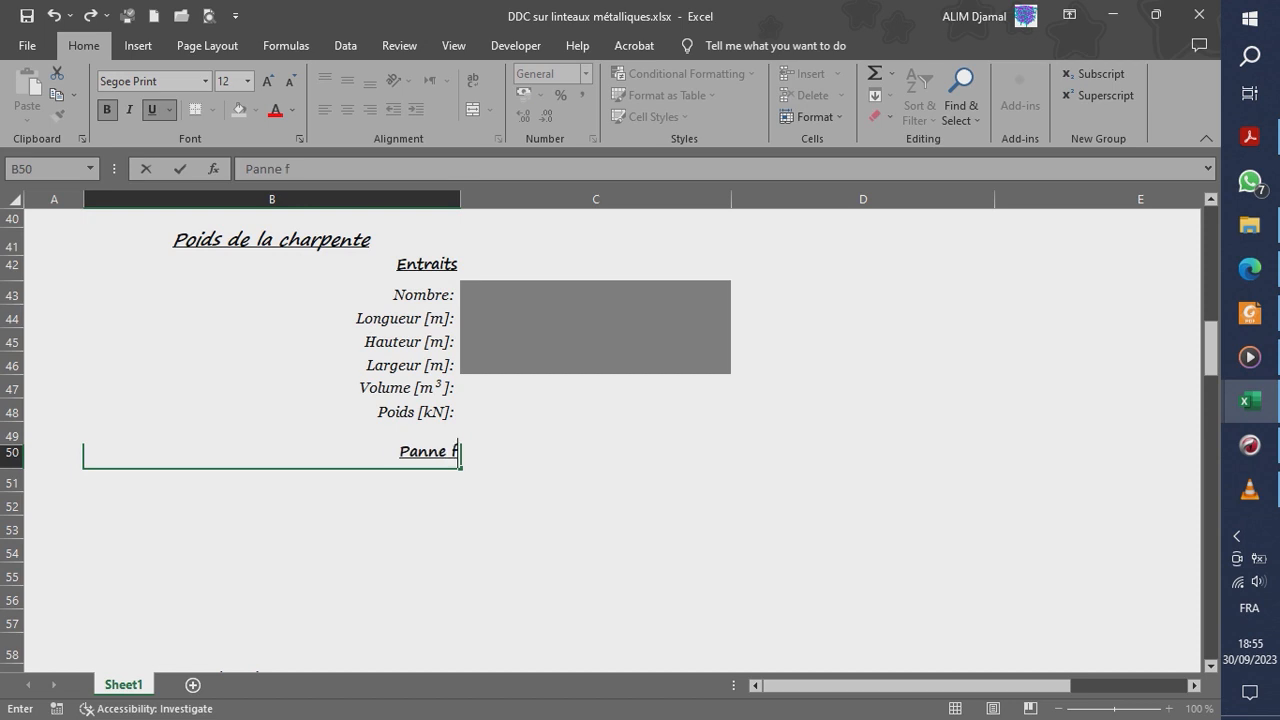
pyautogui.write('ai')
pyautogui.press('BackSpace')
pyautogui.write('i')
pyautogui.press('BackSpace')
pyautogui.write('ï')
pyautogui.press('Left')
pyautogui.press('BackSpace')
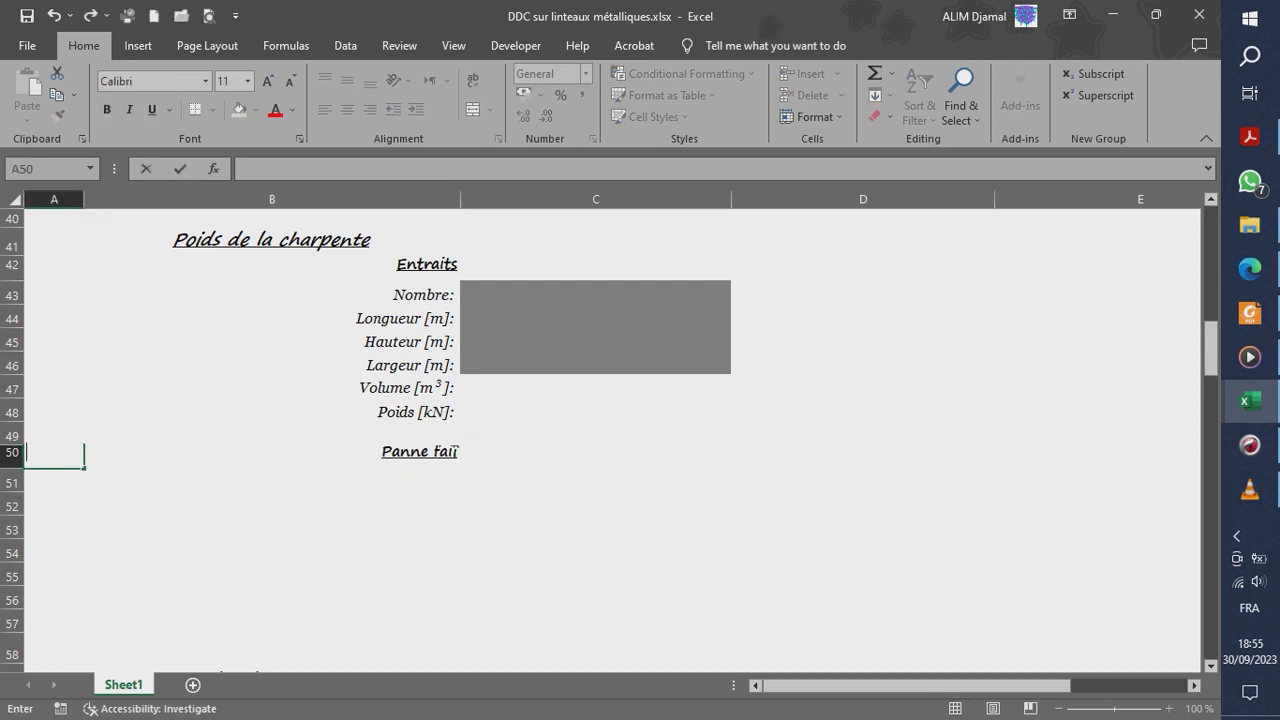
pyautogui.press('Right')
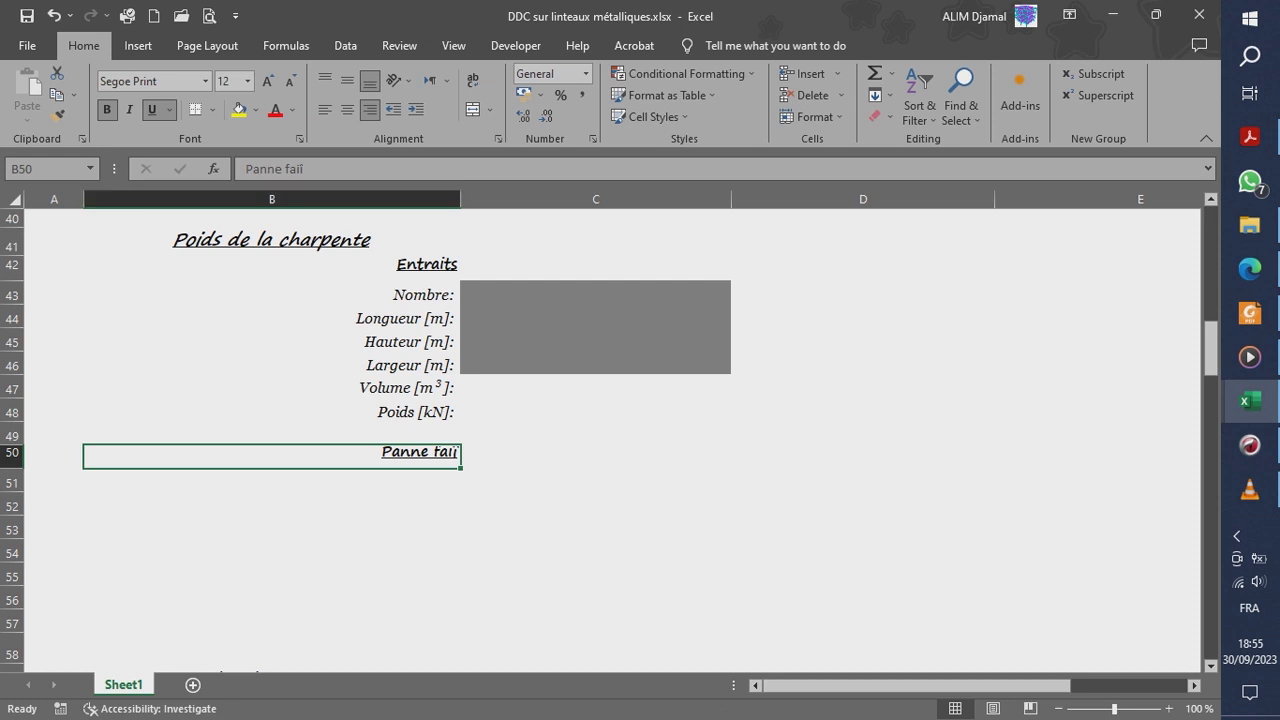
pyautogui.press('F2')
pyautogui.press('BackSpace')
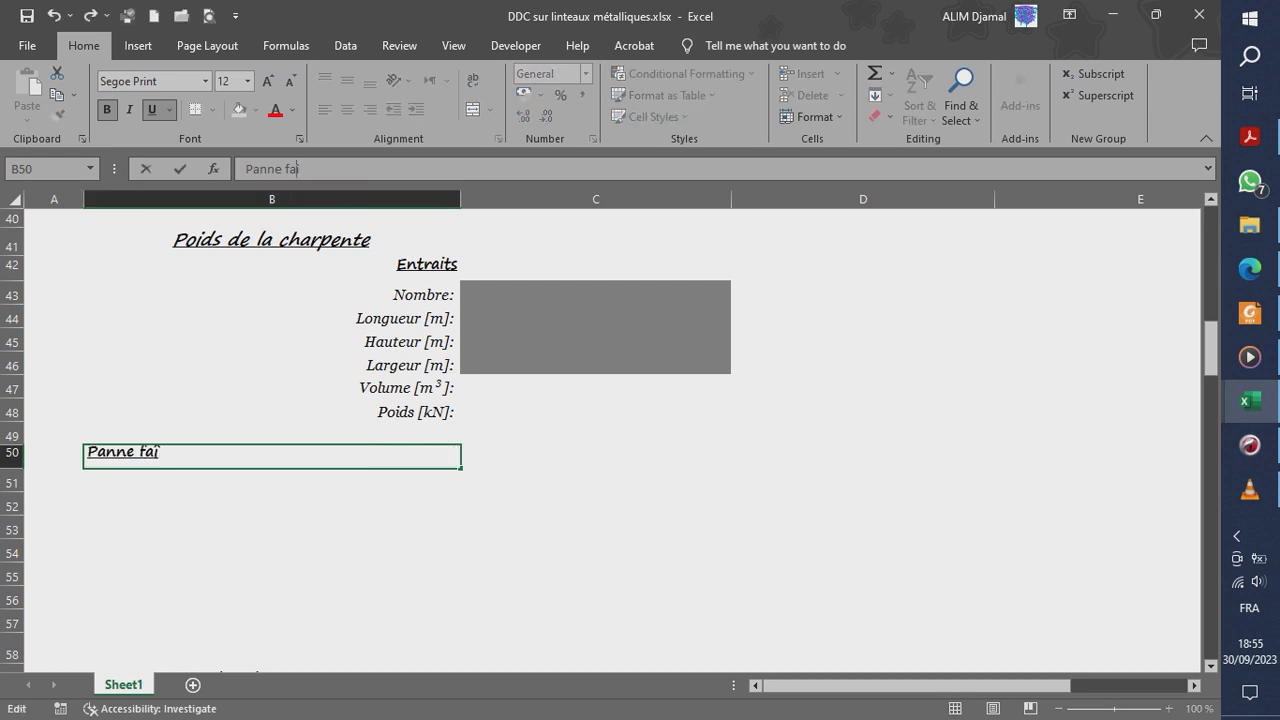
pyautogui.write('îtière')
pyautogui.press('Return')
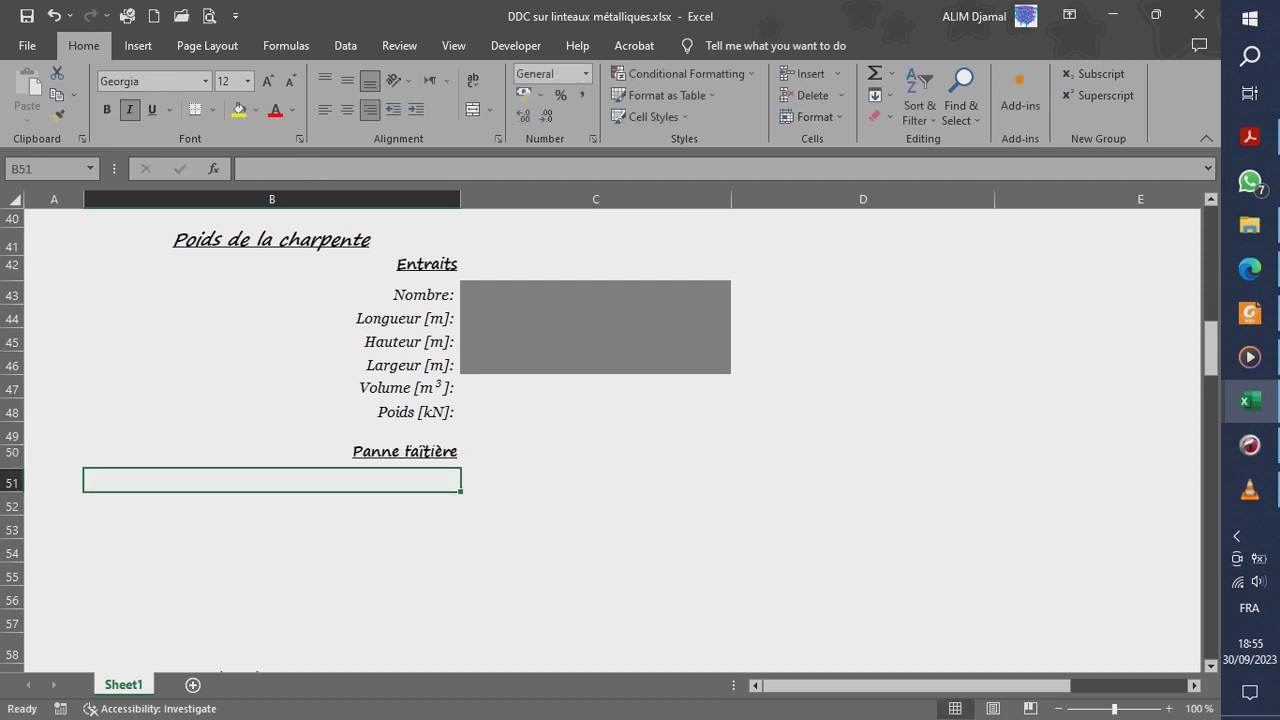
# - Copy the labels from Nombre to Poids in B43:B48 to B51:B56, under the Panne faîtière heading
pyautogui.moveTo(272, 294); pyautogui.dragTo(272, 411)
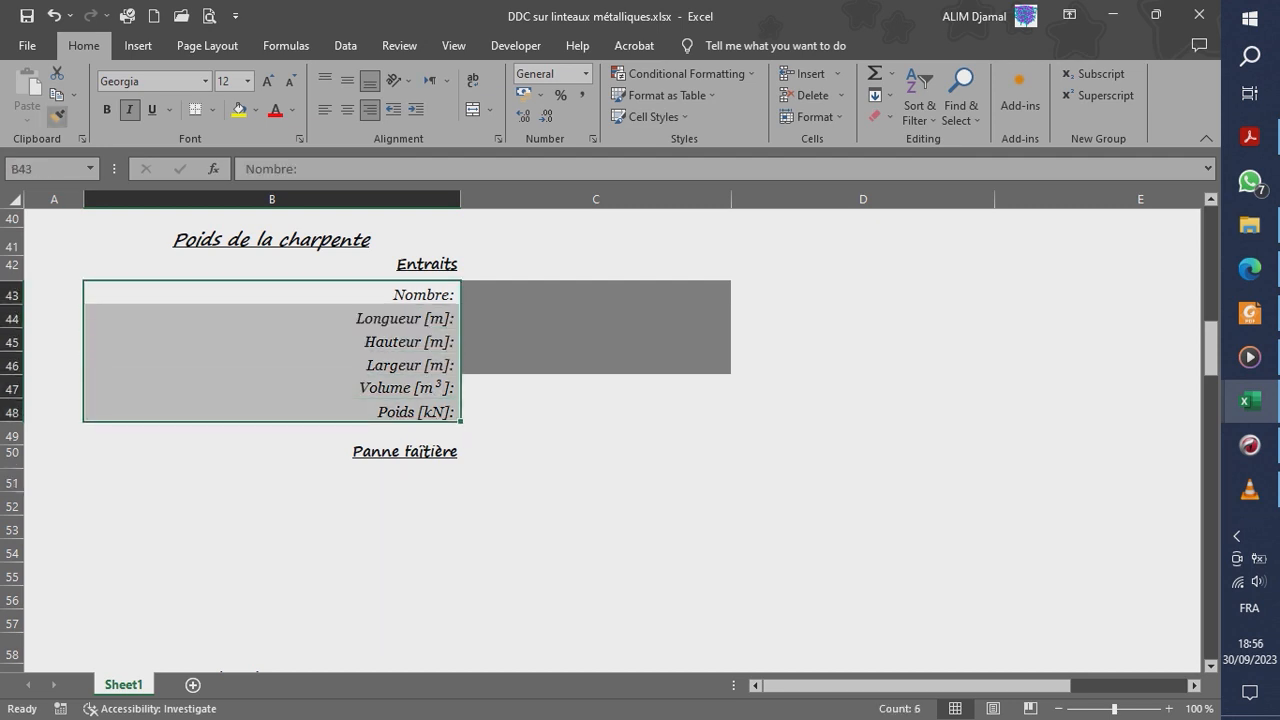
pyautogui.click(57, 117)
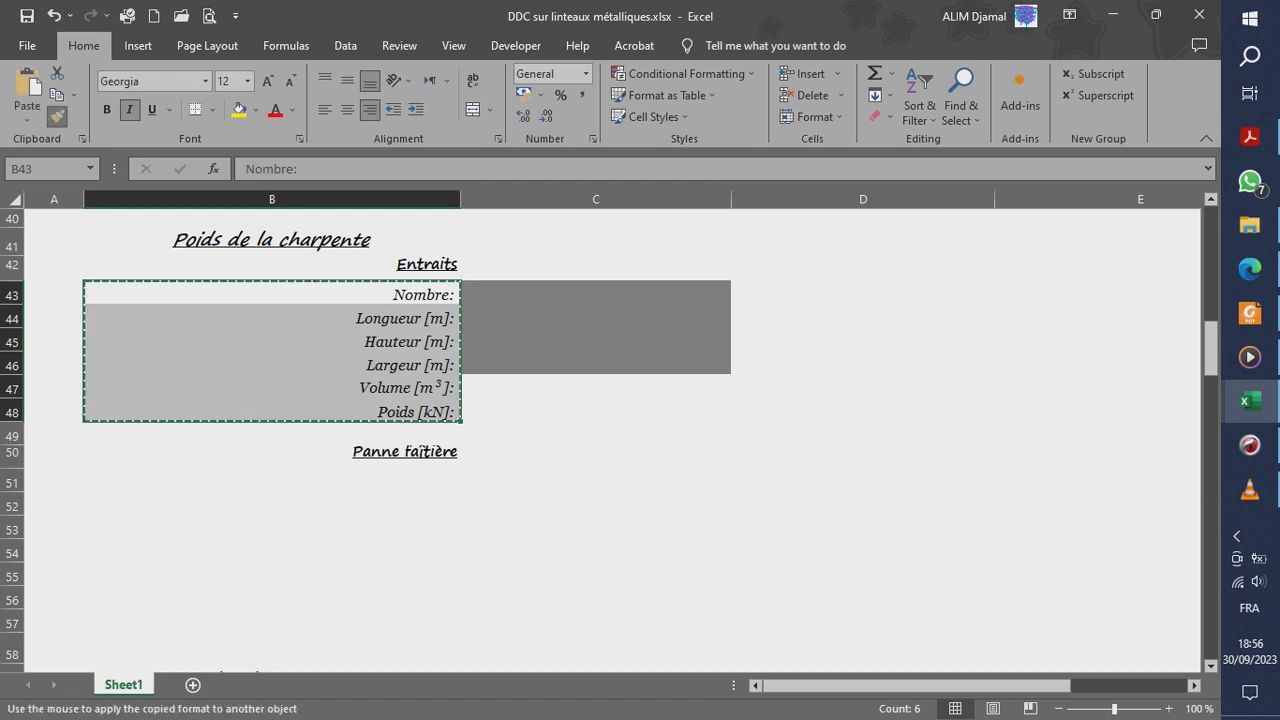
pyautogui.press('Escape')
pyautogui.hotkey('ctrl', 'c')
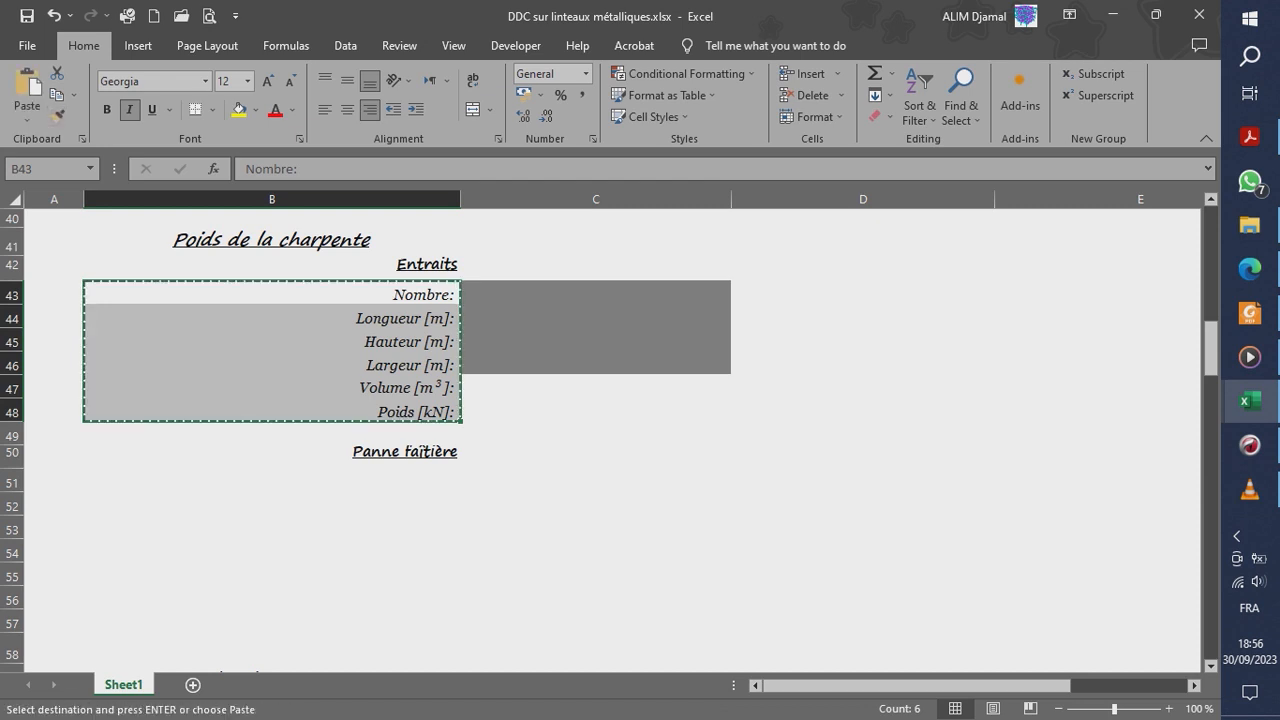
pyautogui.click(272, 480)
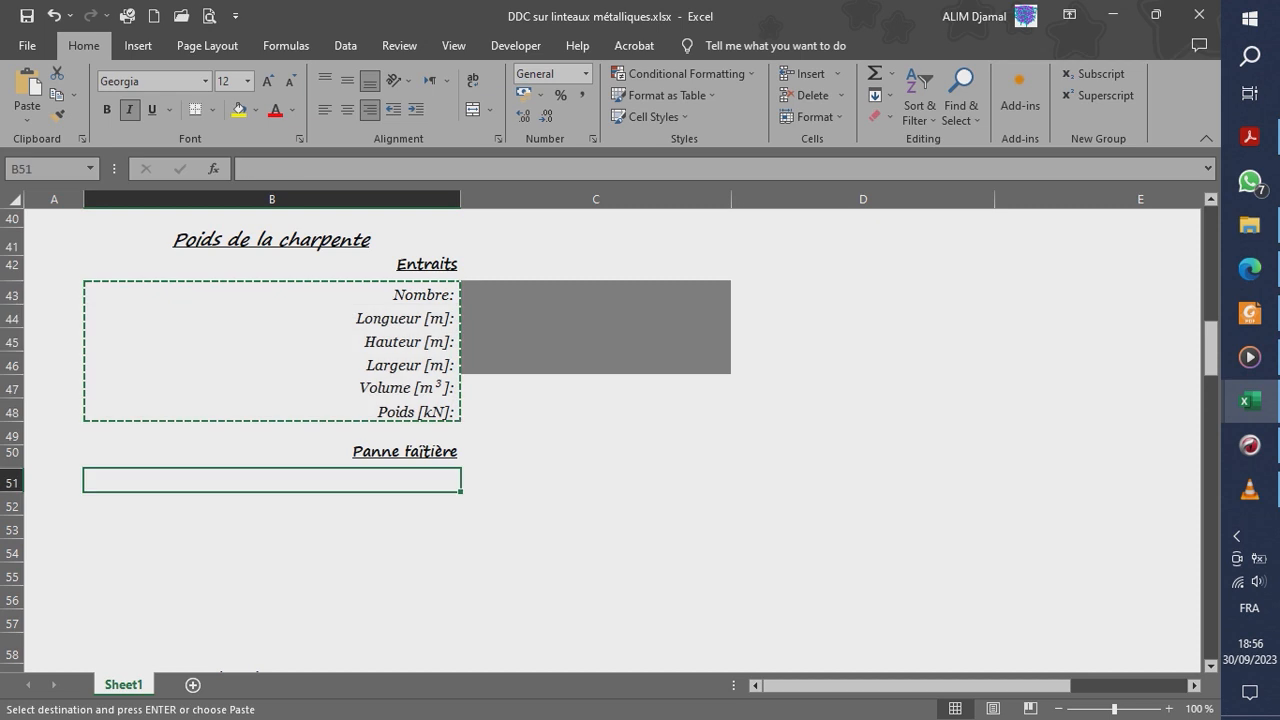
pyautogui.hotkey('ctrl', 'v')
pyautogui.press('Escape')
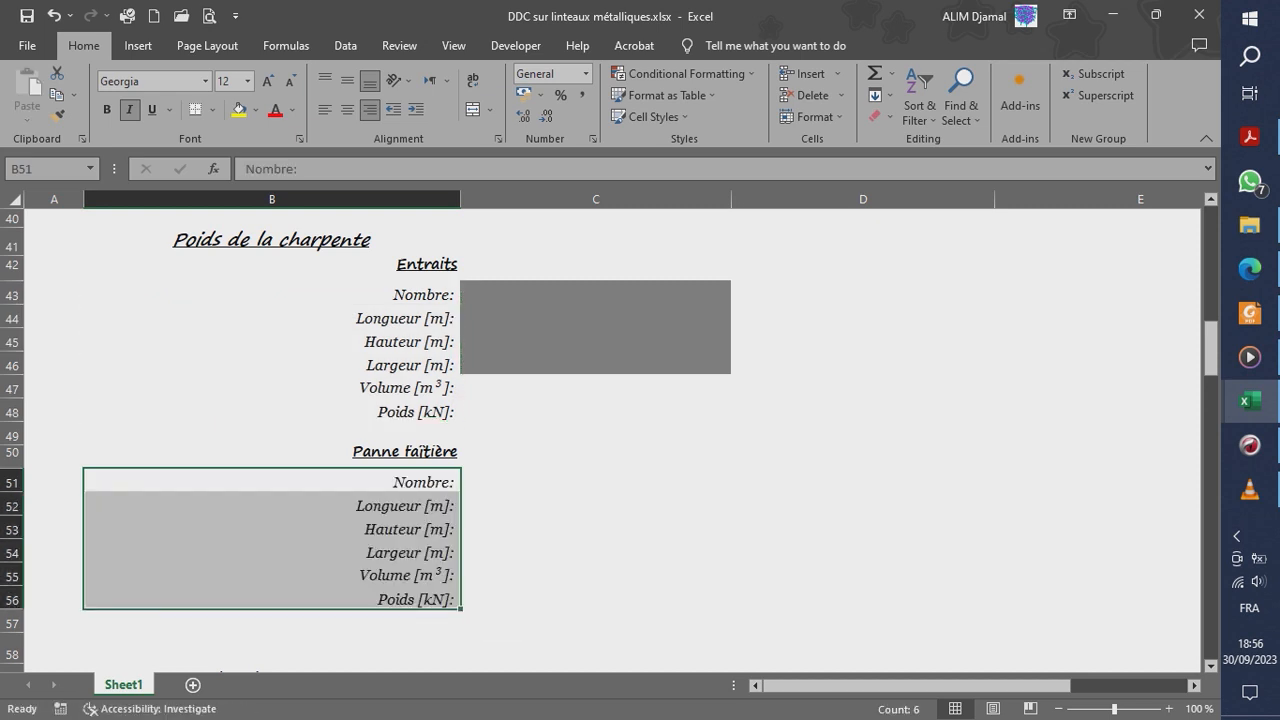
# - Copy the grey input-cell formatting from C43 to C51:C54, beside the Panne faîtière number and dimension labels
pyautogui.click(596, 292)
pyautogui.click(57, 116)
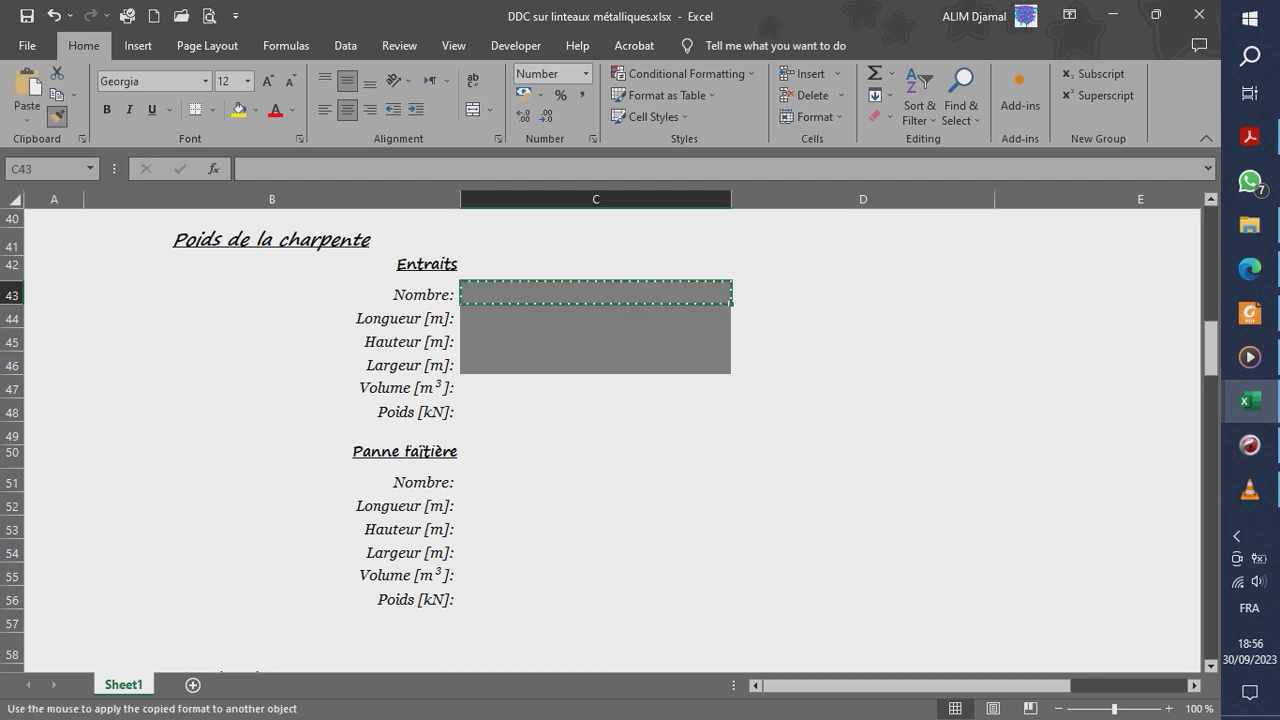
pyautogui.moveTo(596, 480); pyautogui.dragTo(596, 553)
# - Copy the formatting of C47 to C55:C56, beside the Panne faîtière Volume and Poids labels
pyautogui.click(596, 386)
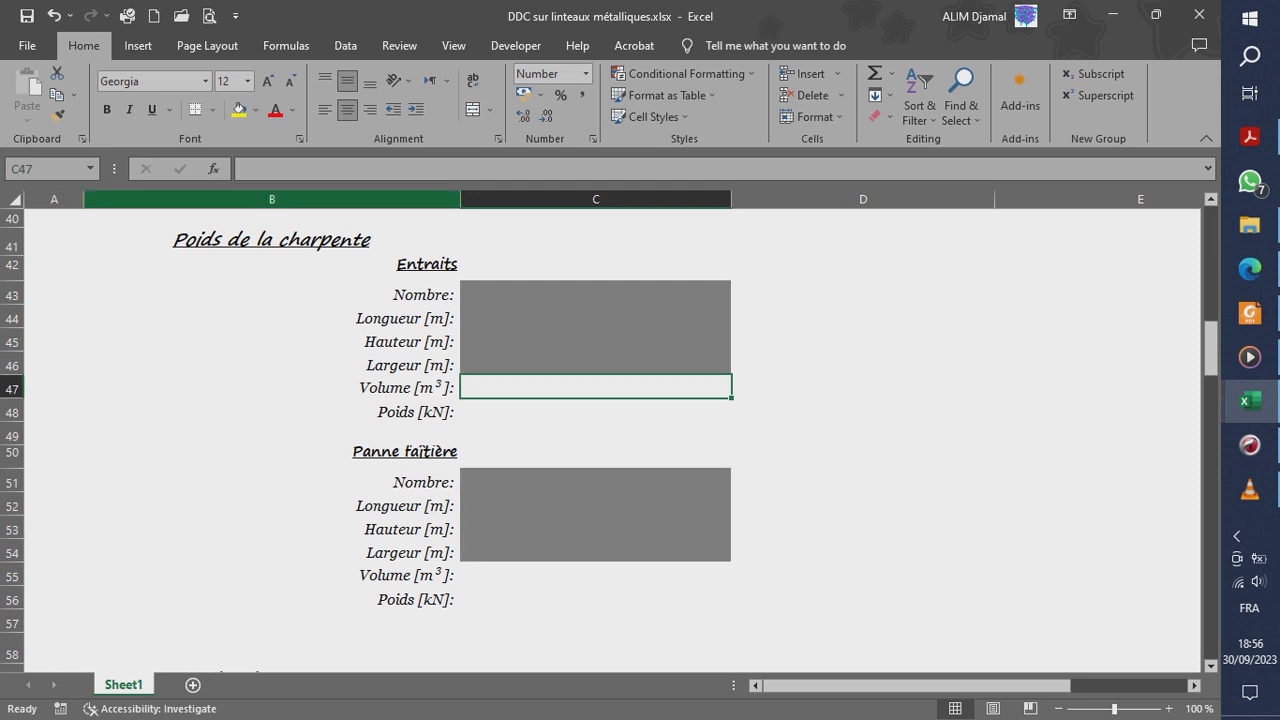
pyautogui.click(57, 116)
pyautogui.moveTo(596, 575); pyautogui.dragTo(596, 598)
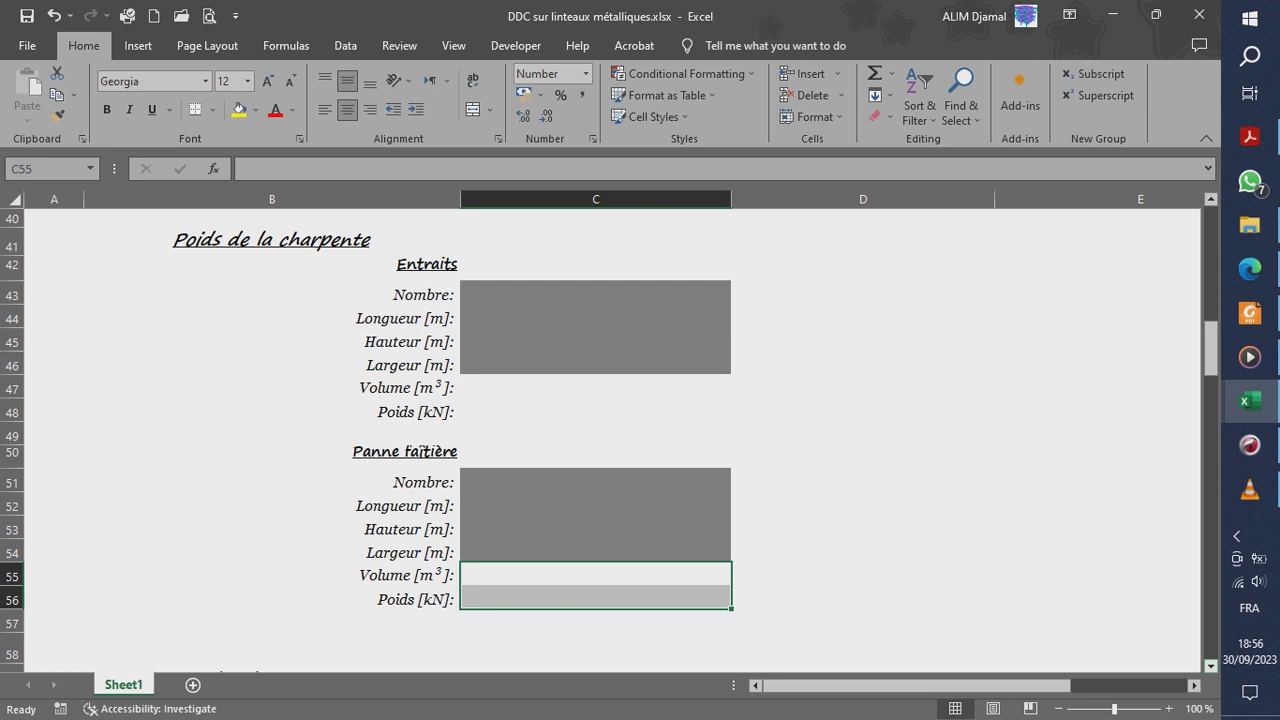
# - Insert two blank rows at rows 57:58, above the "Charges du plancher par entité" section
pyautogui.scroll(-3, 609, 440)
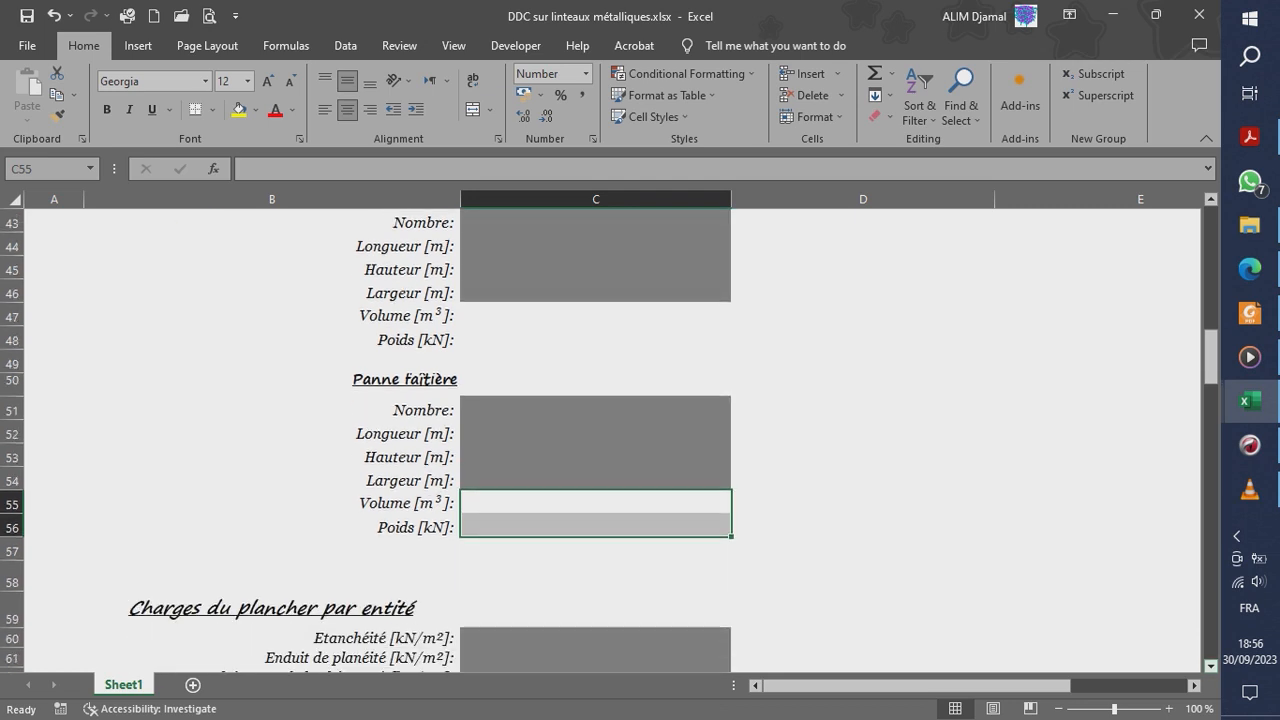
pyautogui.scroll(-2, 609, 440)
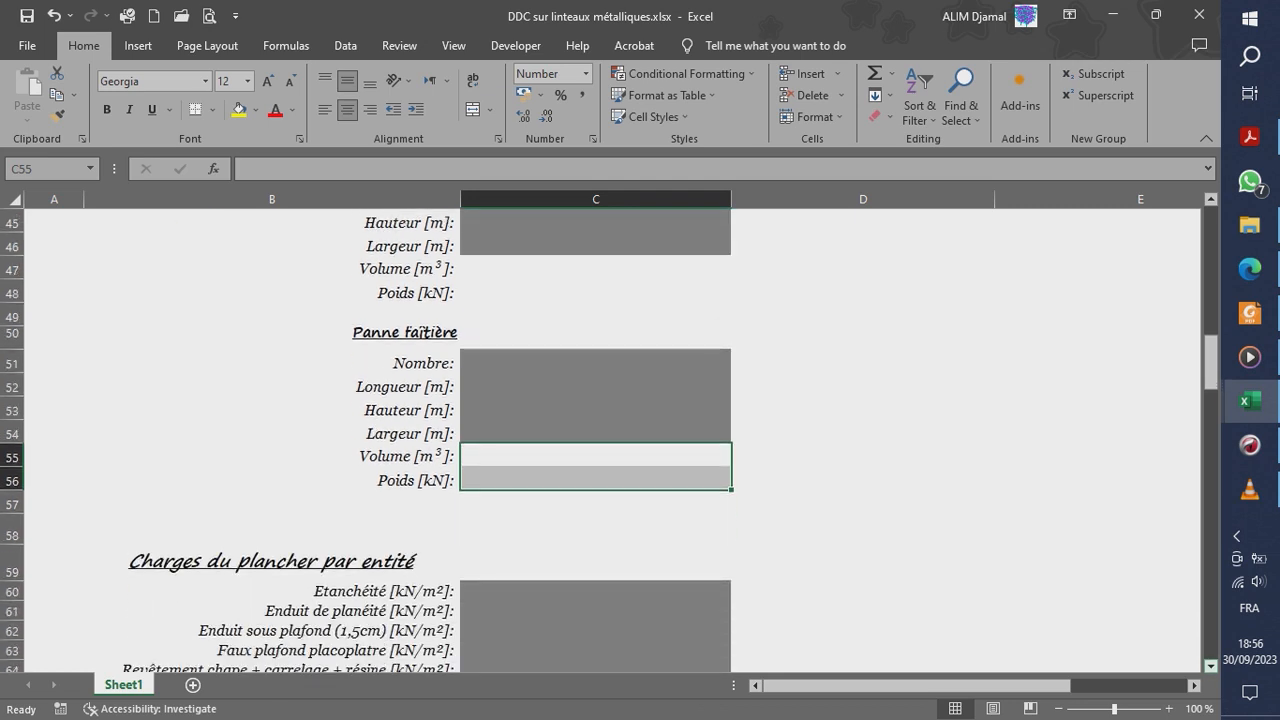
pyautogui.scroll(-3, 609, 440)
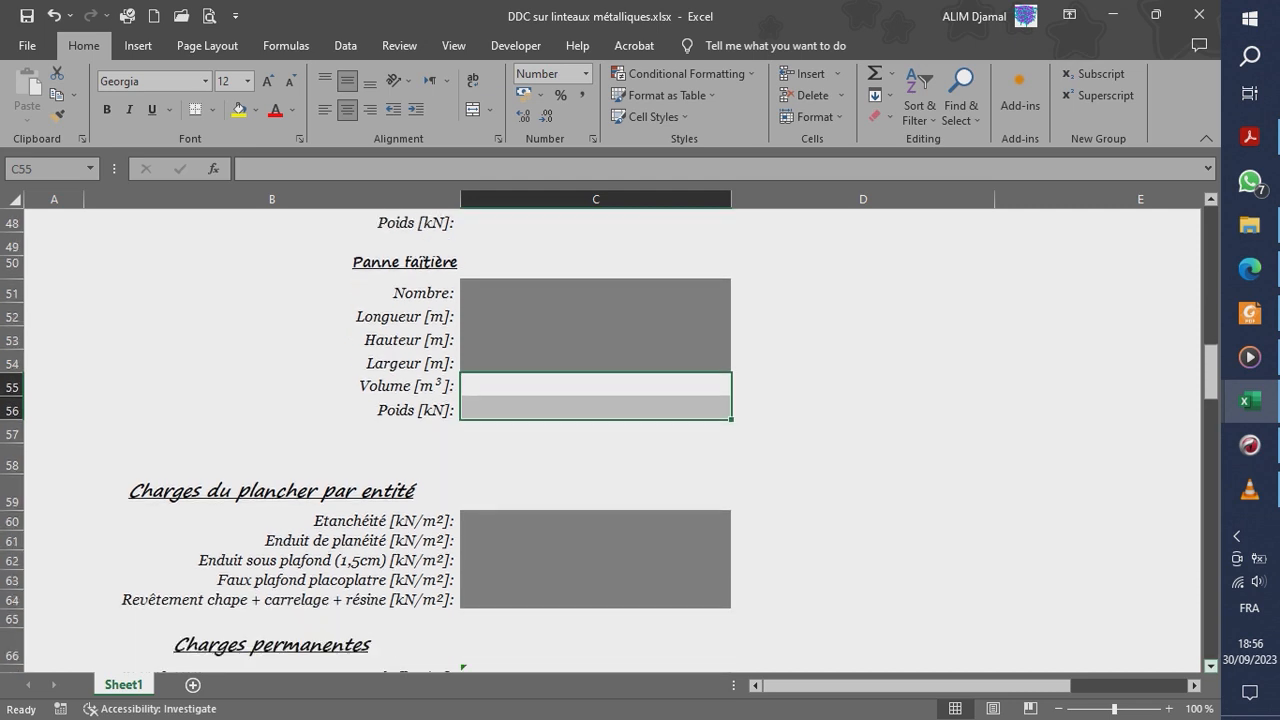
pyautogui.click(12, 466)
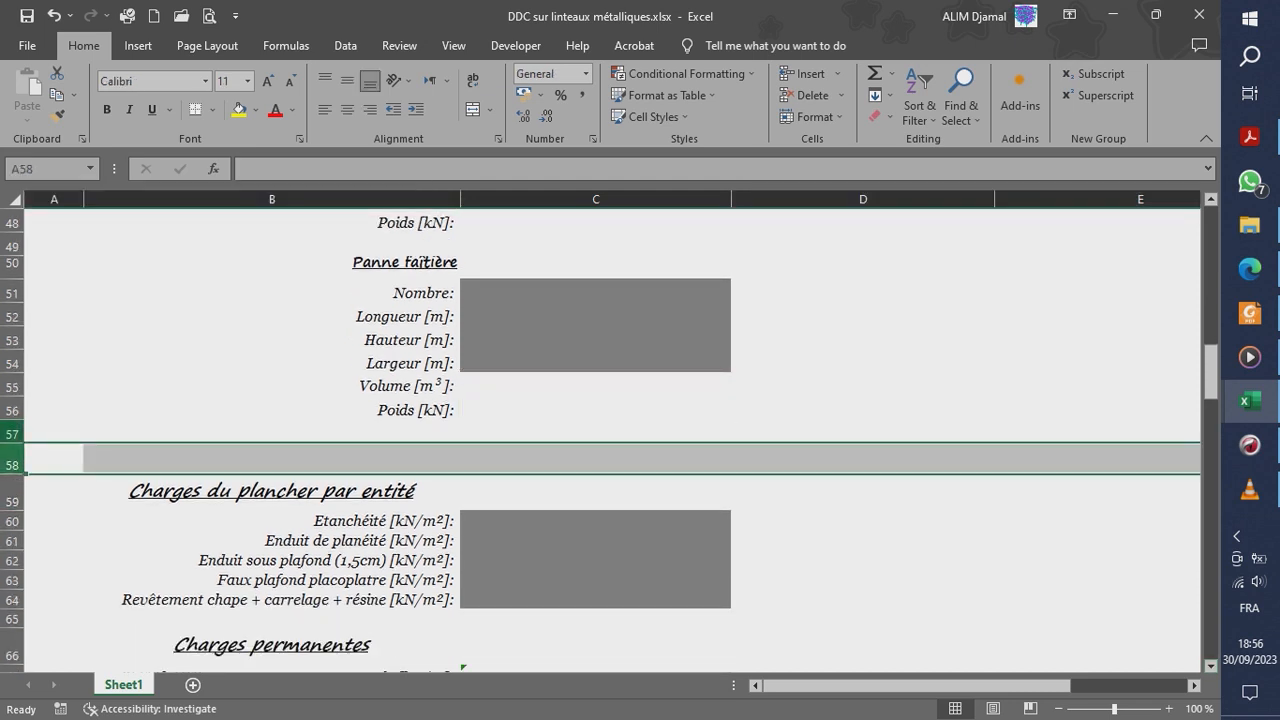
pyautogui.moveTo(12, 434); pyautogui.dragTo(12, 462)
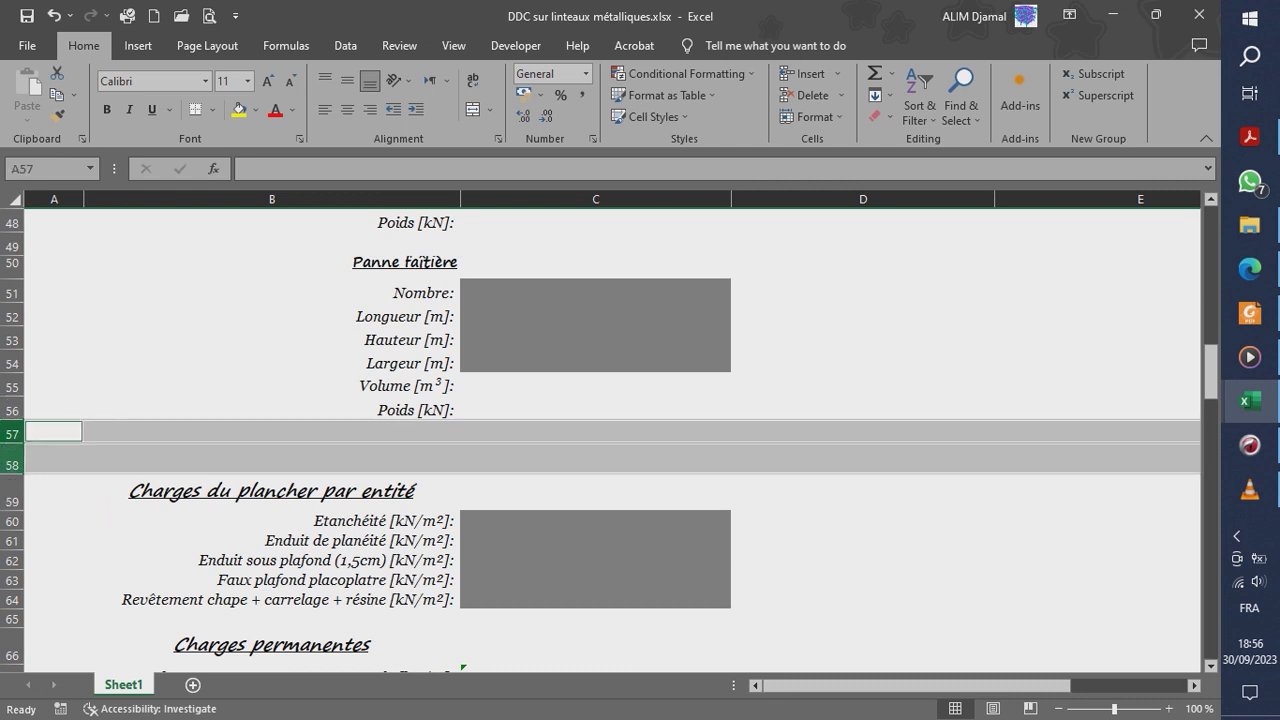
pyautogui.rightClick(12, 448)
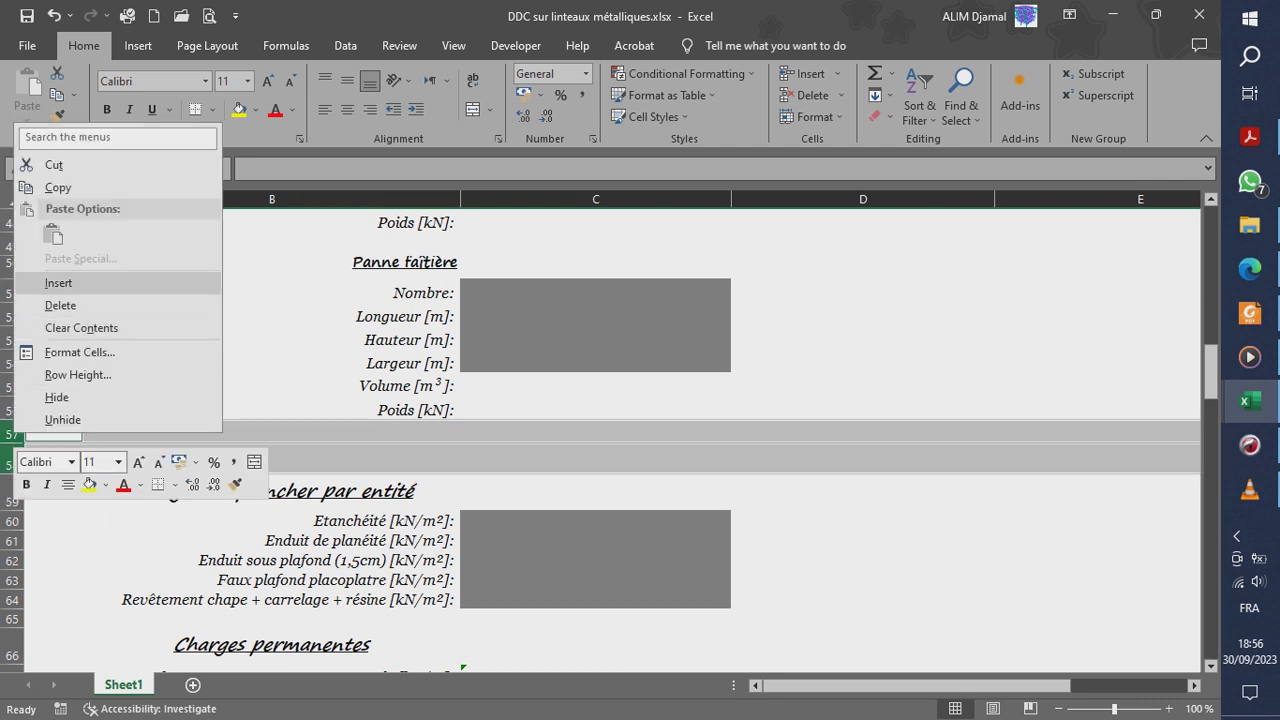
pyautogui.click(58, 283)
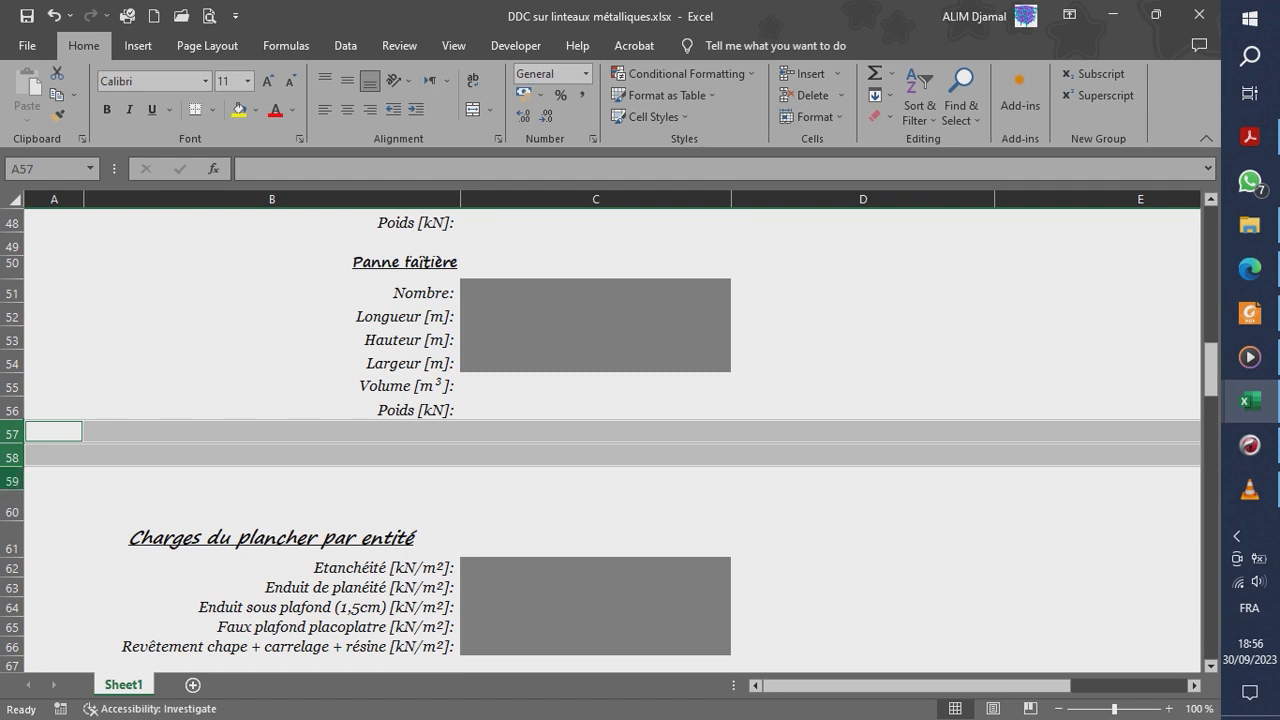
# - Extend the row selection to rows 57 to 60 and insert four more blank rows there
pyautogui.keyDown('ctrl'); pyautogui.click(12, 480); pyautogui.keyUp('ctrl')
pyautogui.keyDown('ctrl'); pyautogui.click(12, 508); pyautogui.keyUp('ctrl')
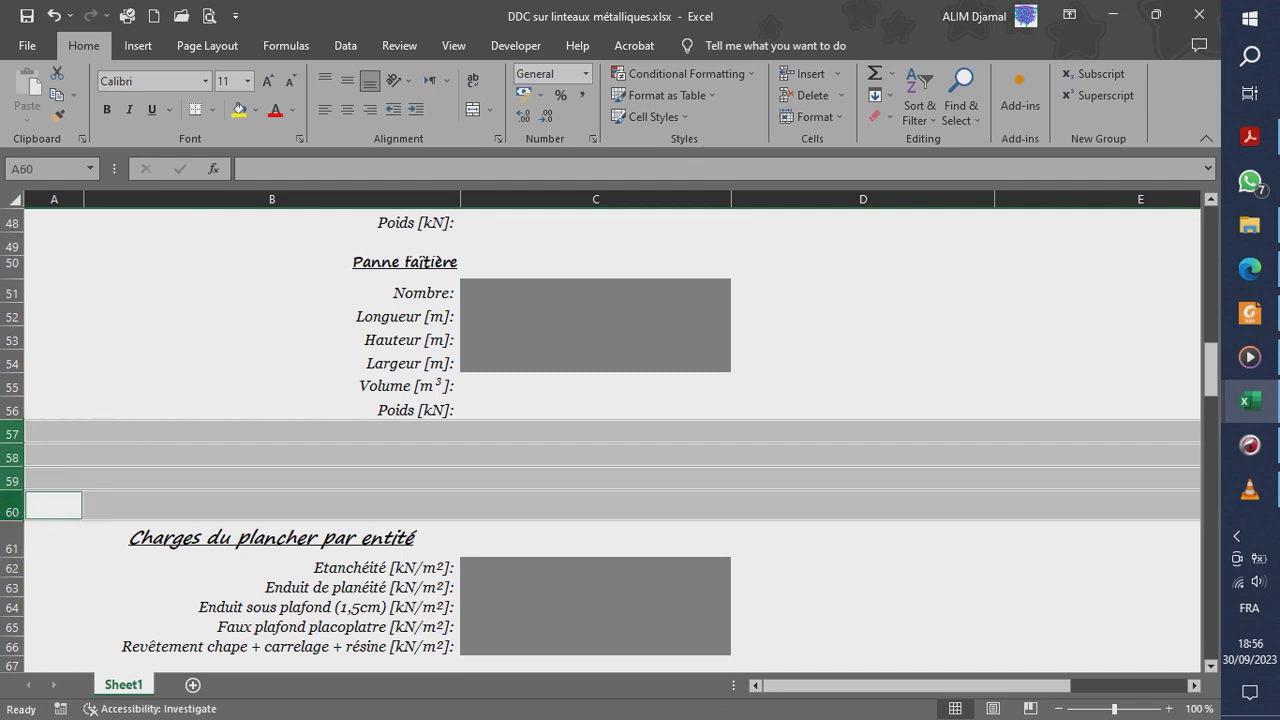
pyautogui.rightClick(12, 506)
pyautogui.click(45, 348)
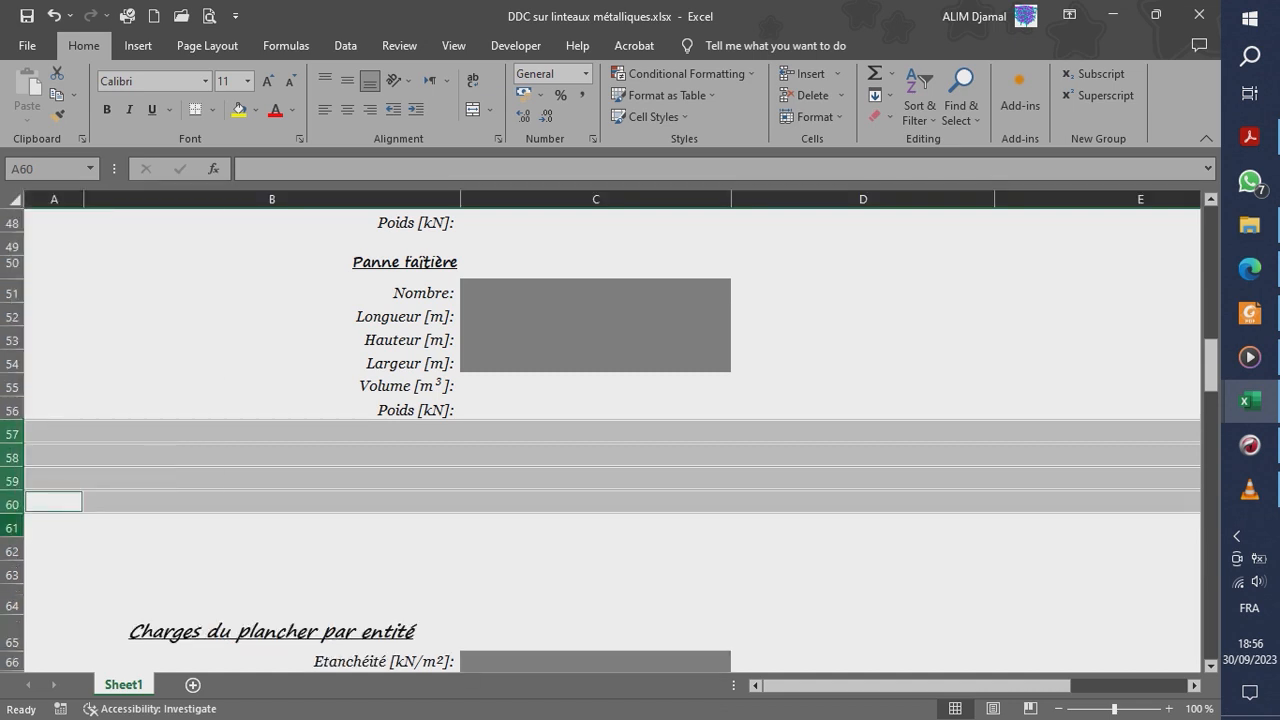
# - Extend the row selection to rows 57 to 64 and insert eight more blank rows there
pyautogui.keyDown('ctrl'); pyautogui.click(12, 528); pyautogui.keyUp('ctrl')
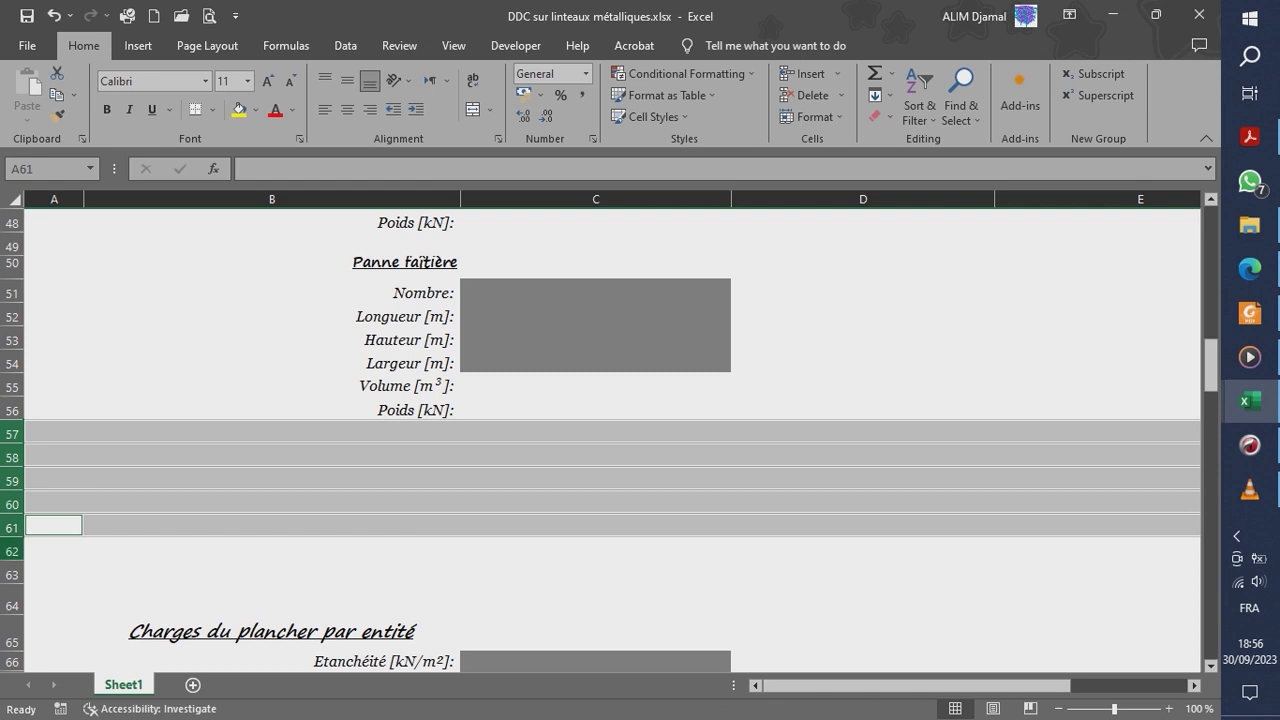
pyautogui.keyDown('ctrl'); pyautogui.click(12, 551); pyautogui.keyUp('ctrl')
pyautogui.keyDown('ctrl'); pyautogui.click(12, 574); pyautogui.keyUp('ctrl')
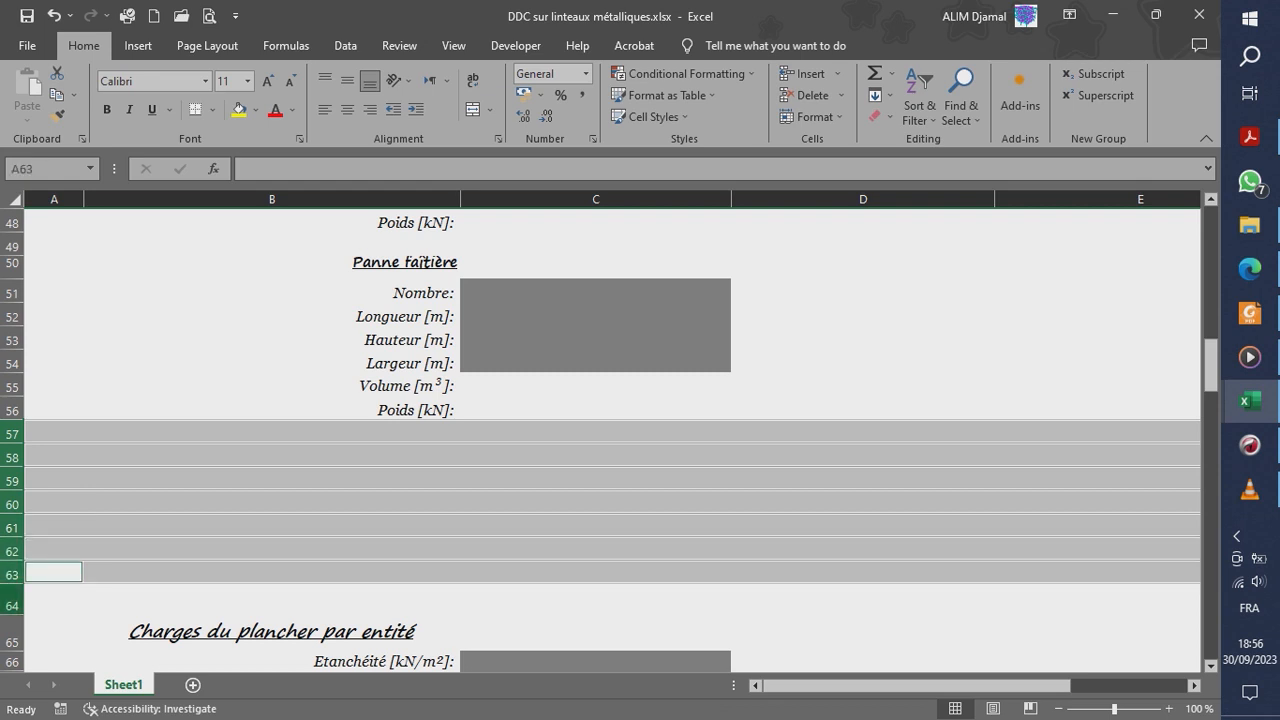
pyautogui.keyDown('ctrl'); pyautogui.click(12, 600); pyautogui.keyUp('ctrl')
pyautogui.rightClick(12, 600)
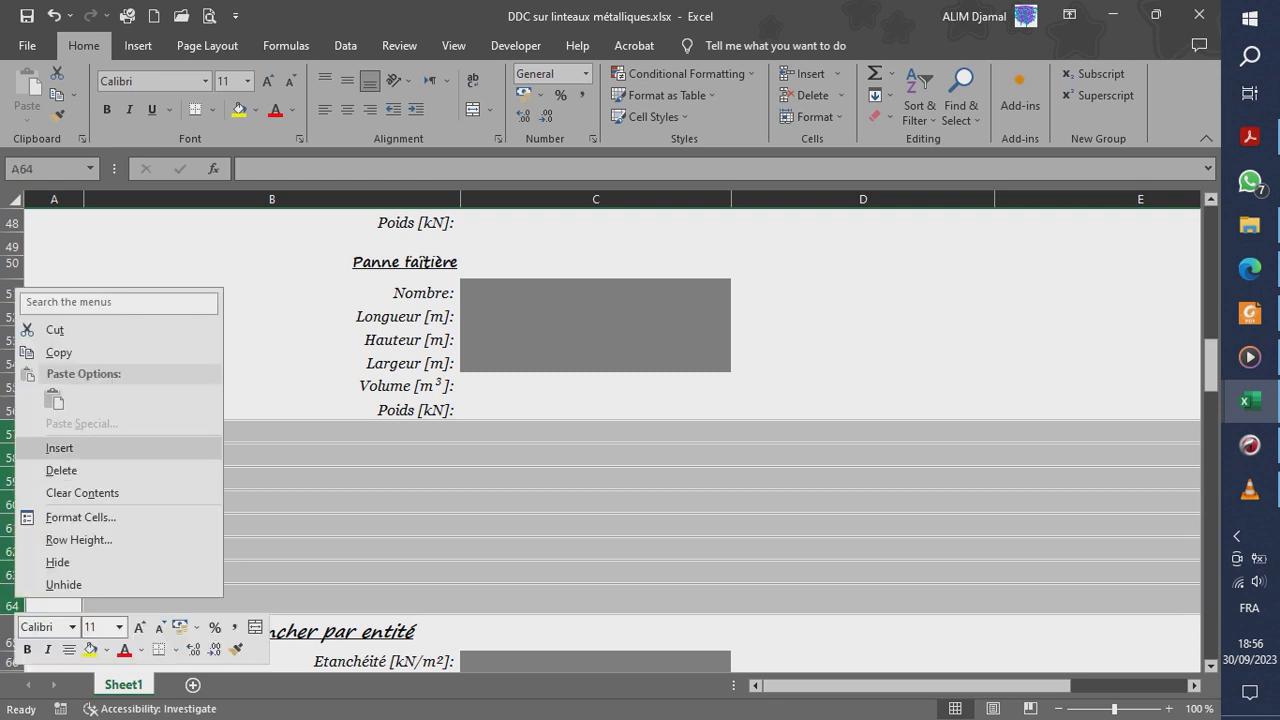
pyautogui.click(60, 448)
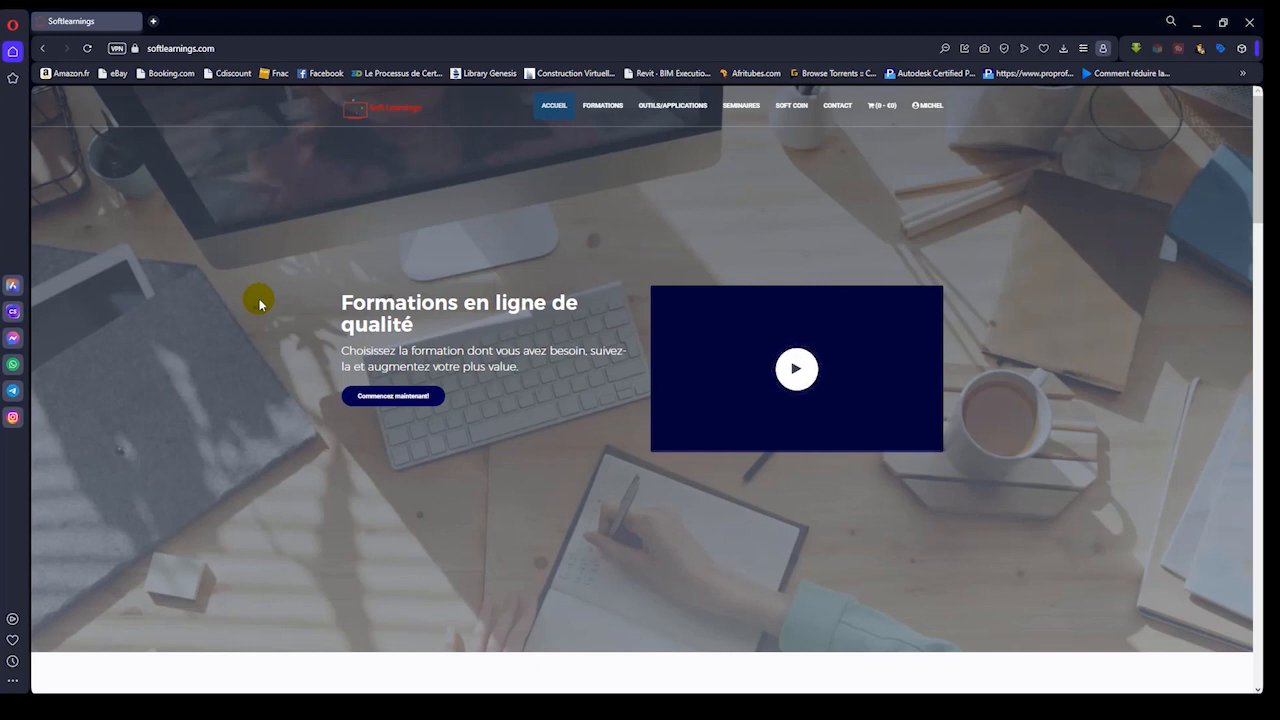
# - In the browser, look through the course, tools and training seminar offers on softlearnings.com
pyautogui.scroll(-3, 259, 300)
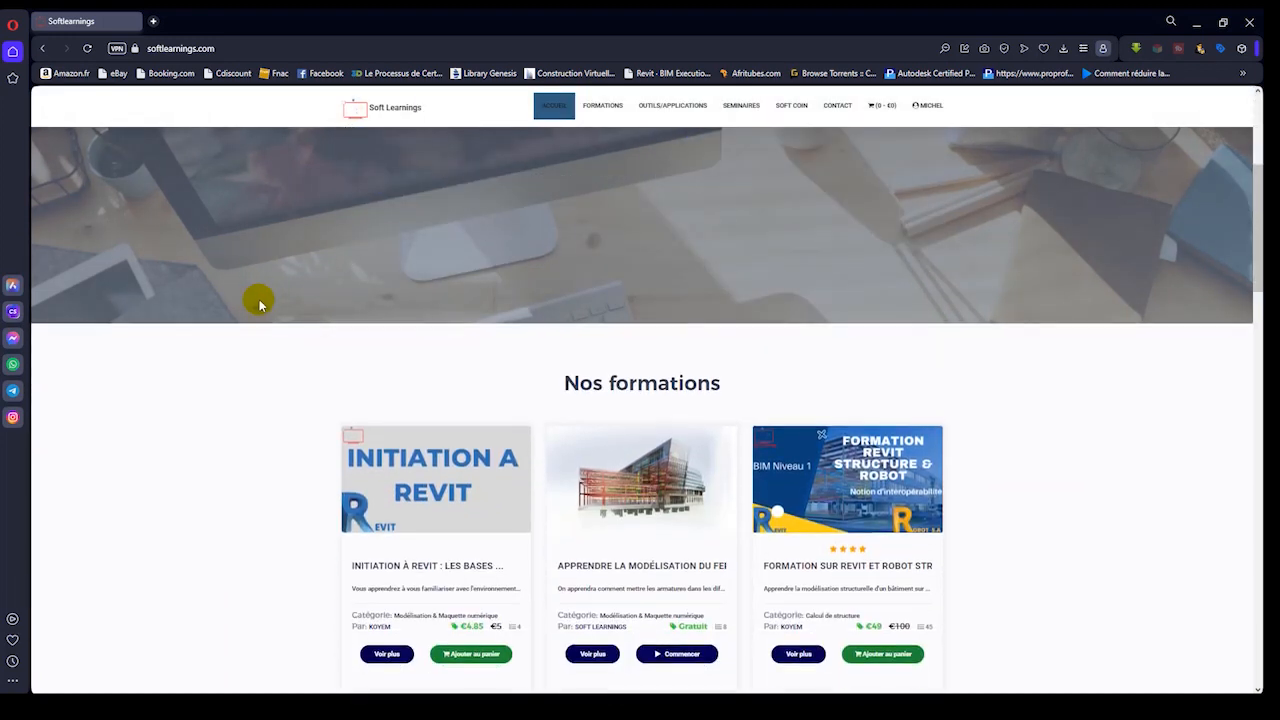
pyautogui.scroll(-2, 259, 304)
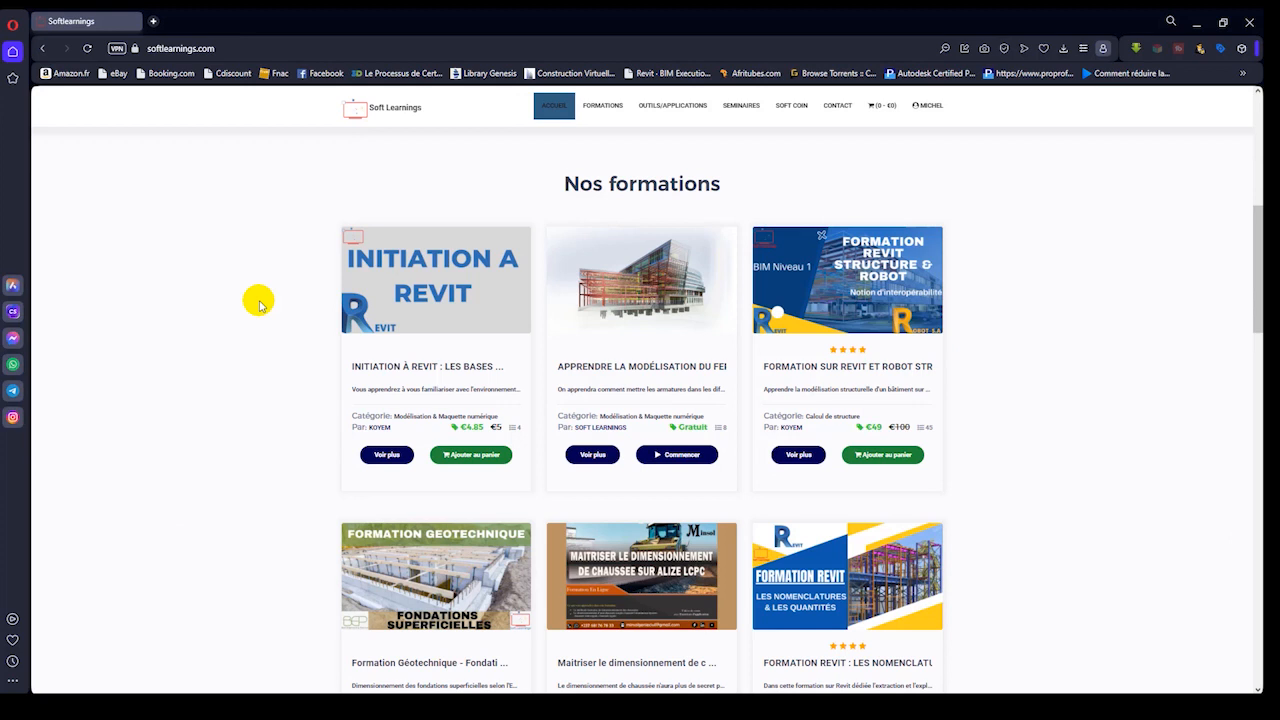
pyautogui.click(676, 105)
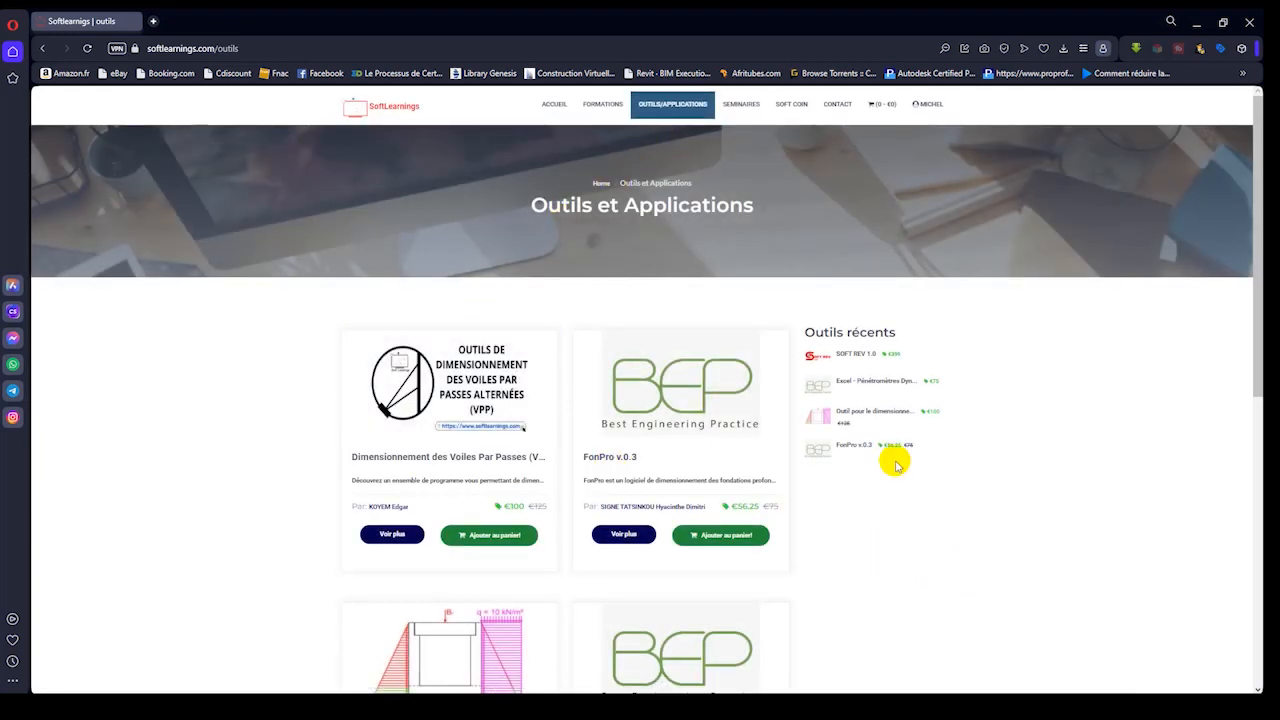
pyautogui.click(742, 108)
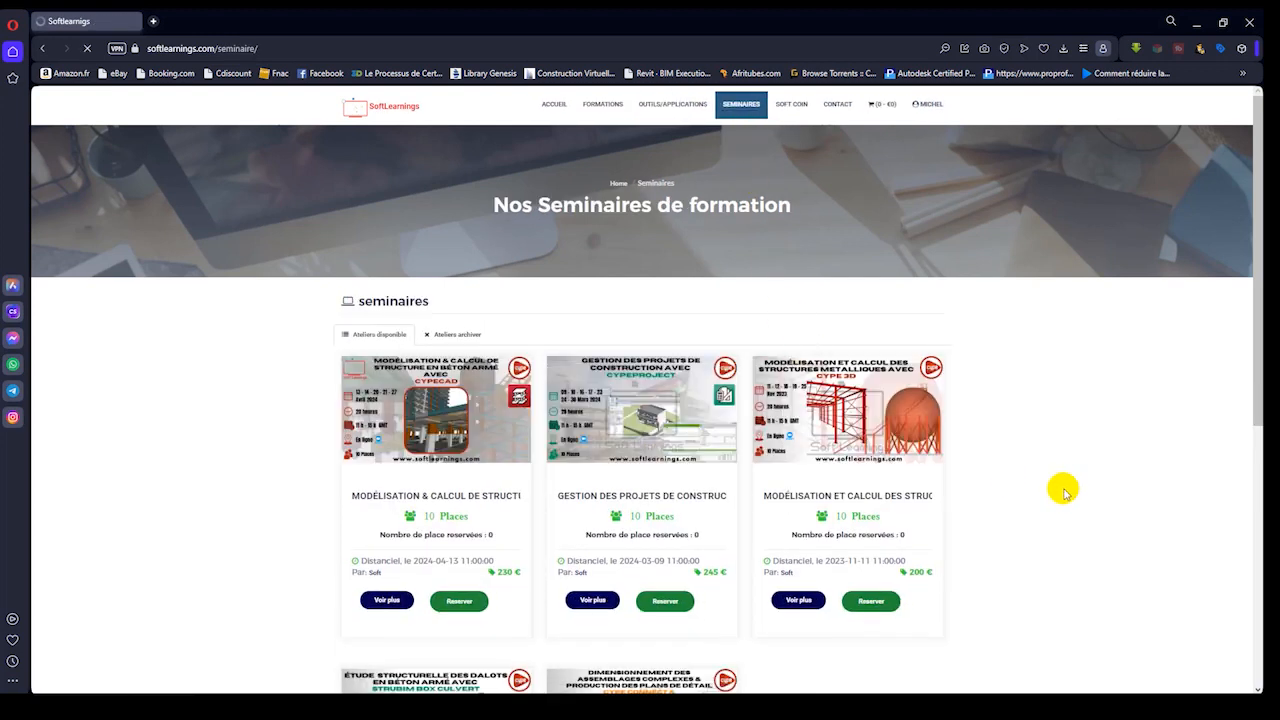
pyautogui.scroll(-1, 1068, 478)
pyautogui.scroll(-2, 1068, 478)
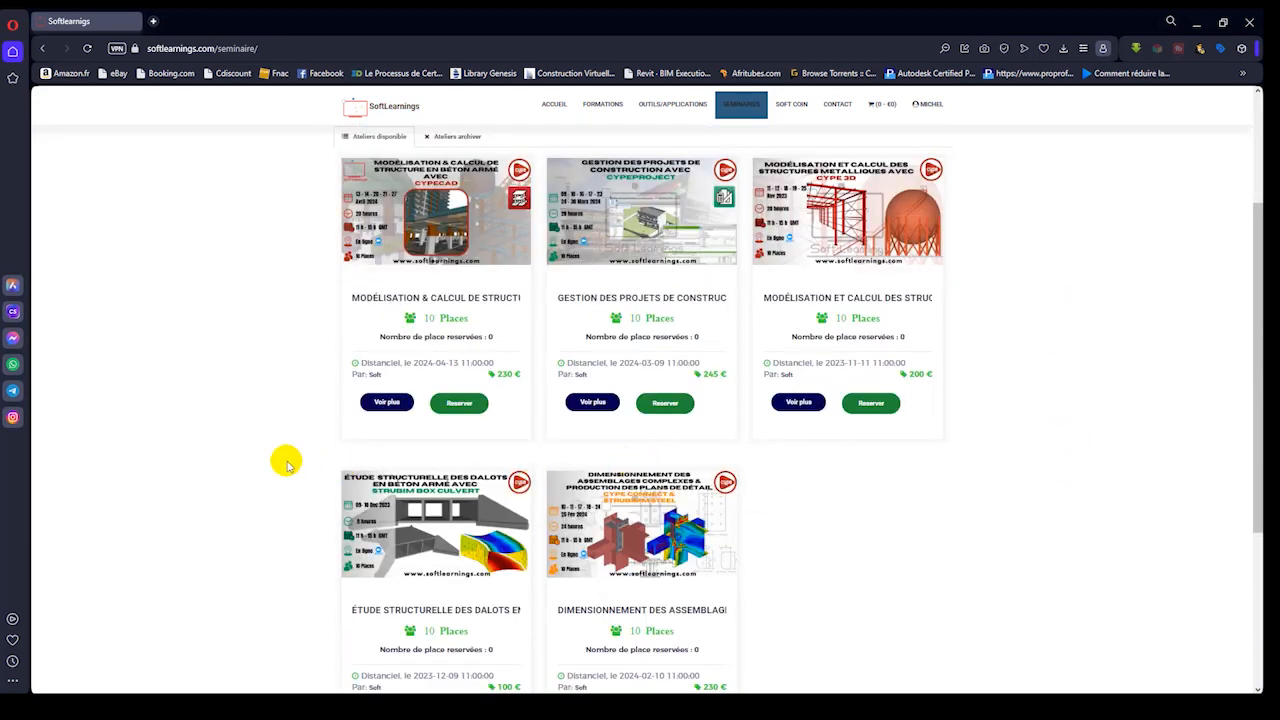
# - Open the "Formation complete sur Revit Architecture 2020" course and examine its contents, description and tools
pyautogui.click(593, 112)
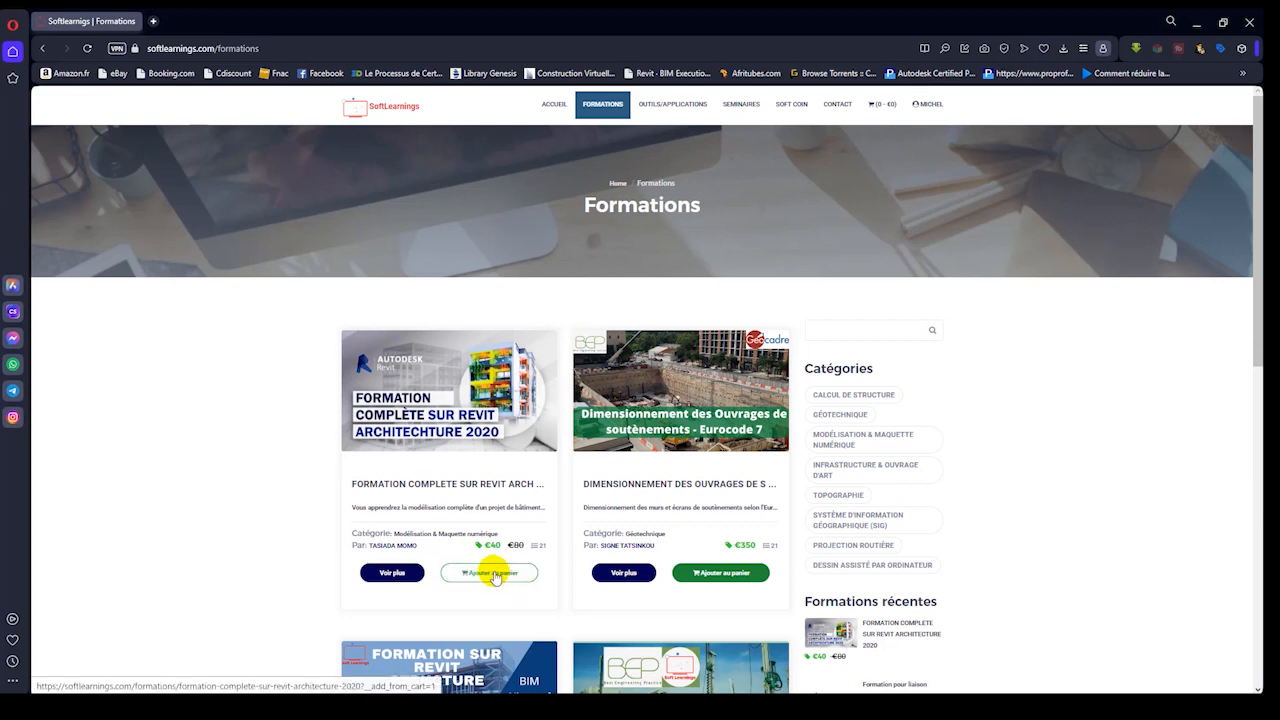
pyautogui.click(392, 576)
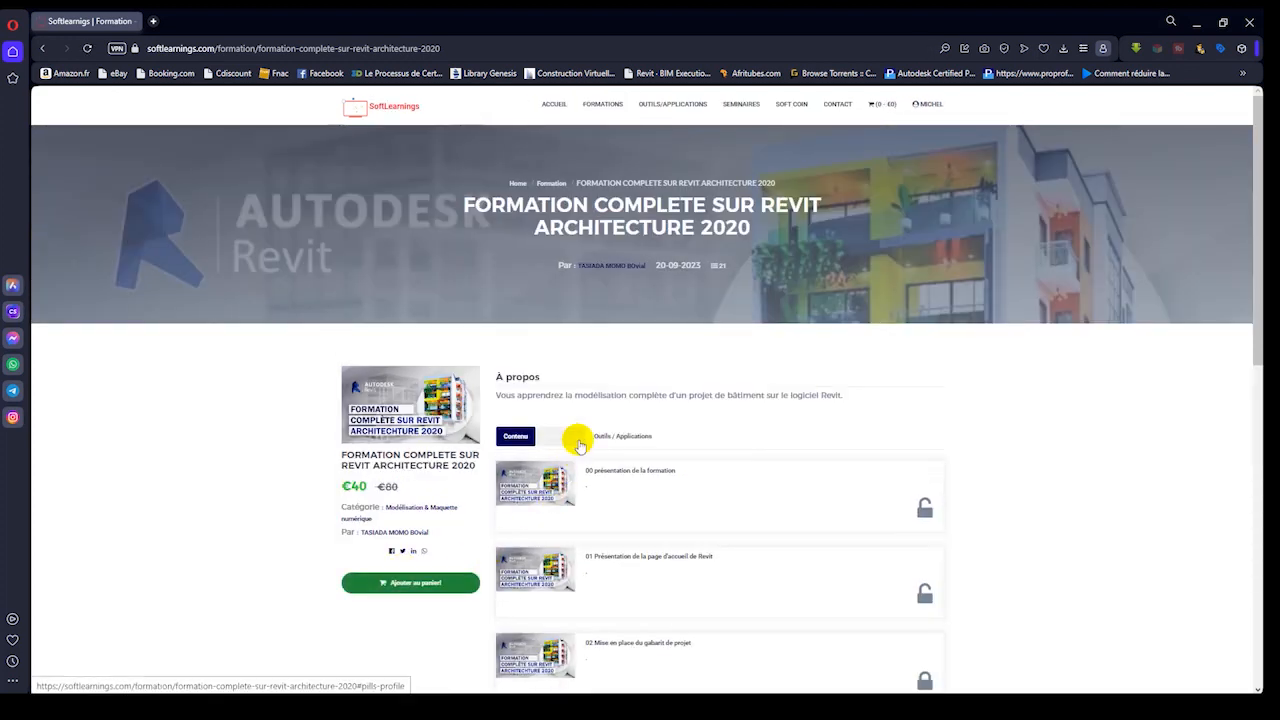
pyautogui.scroll(-1, 578, 440)
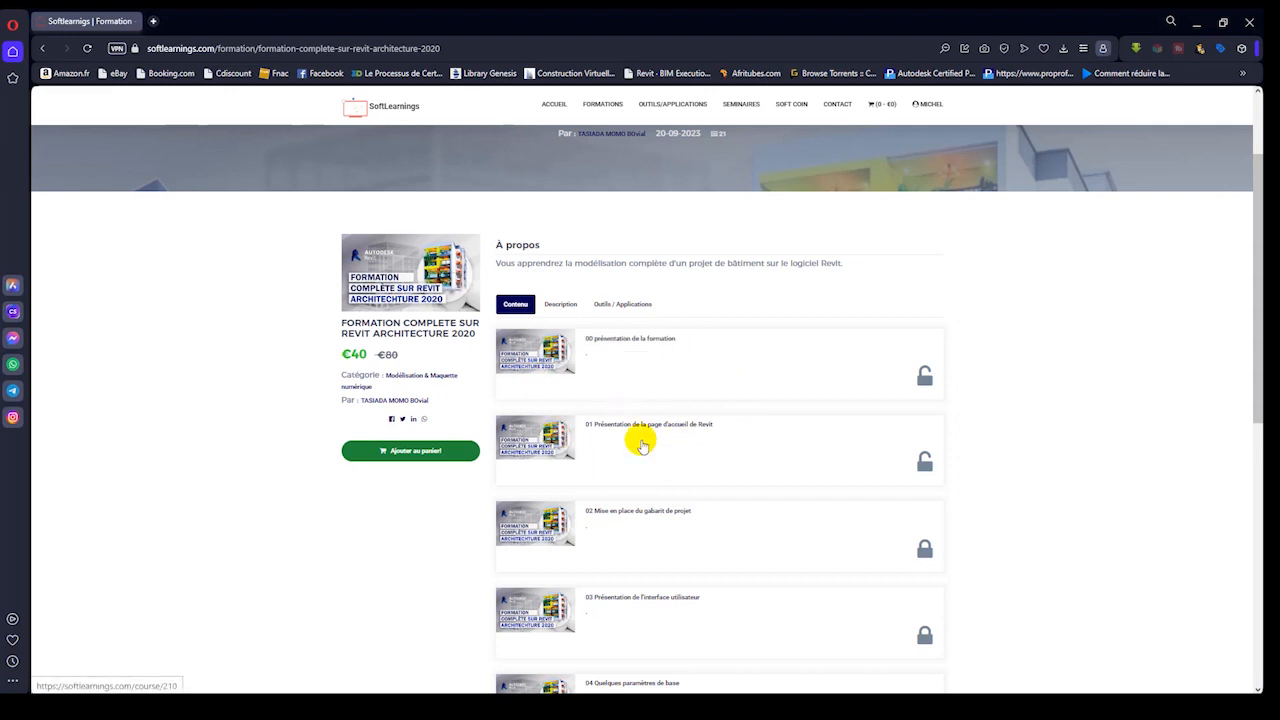
pyautogui.click(560, 303)
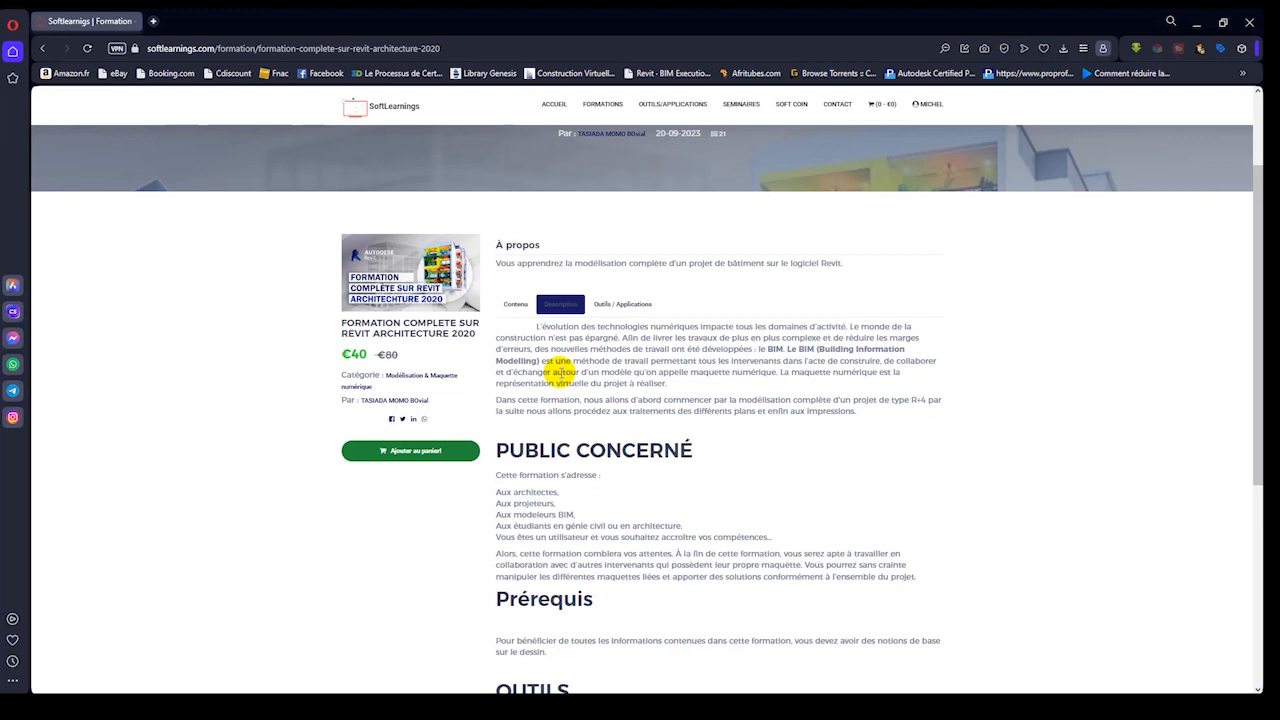
pyautogui.click(622, 304)
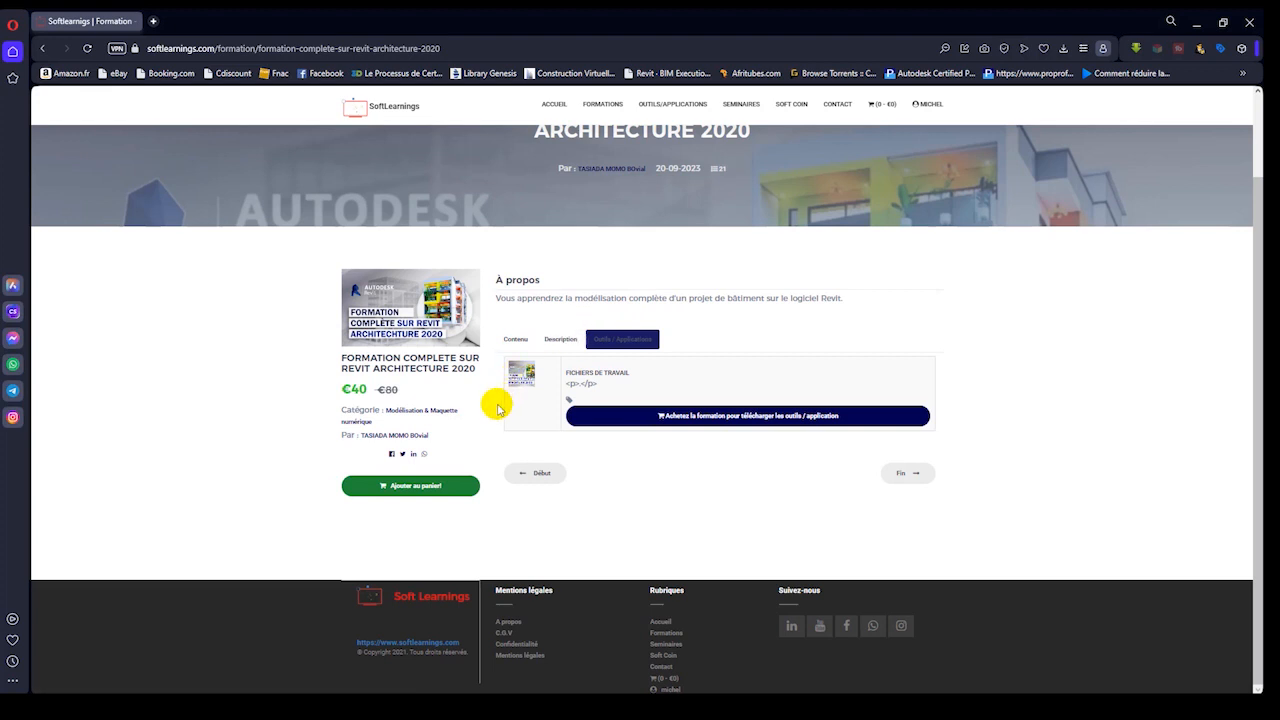
# - Add the Revit Architecture 2020 course to the cart and review the cart's order details
pyautogui.click(420, 489)
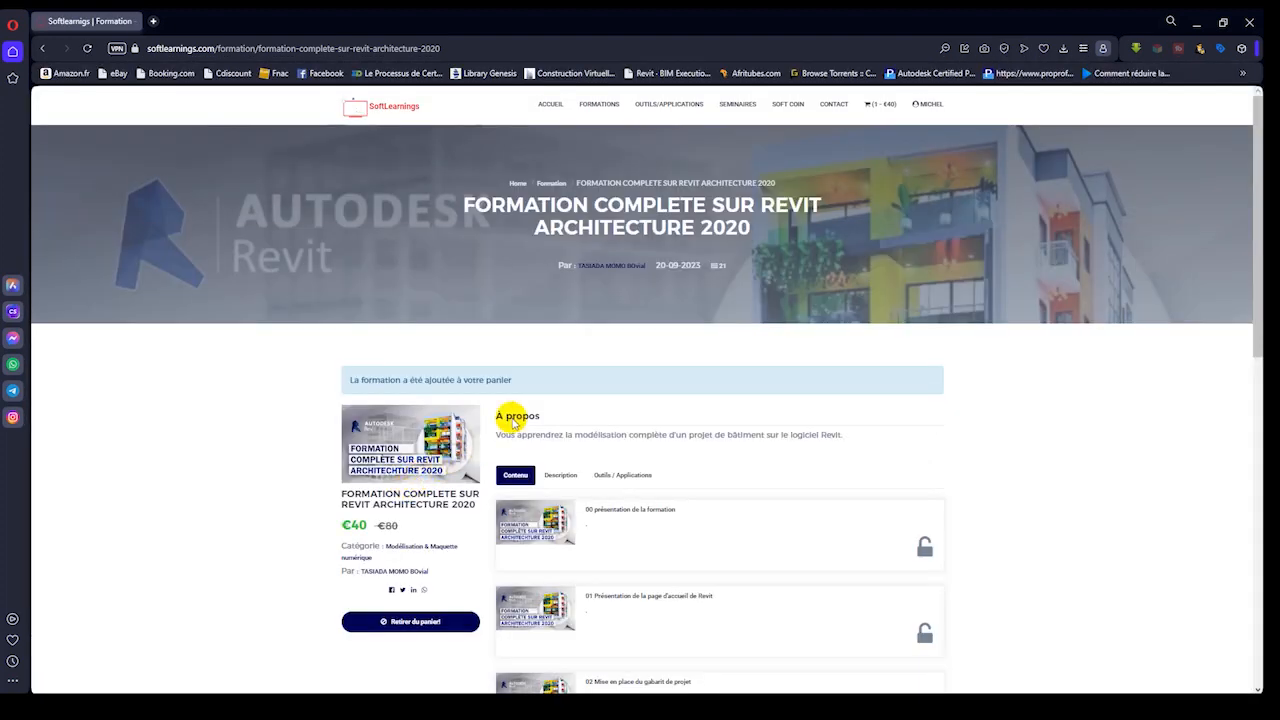
pyautogui.click(880, 104)
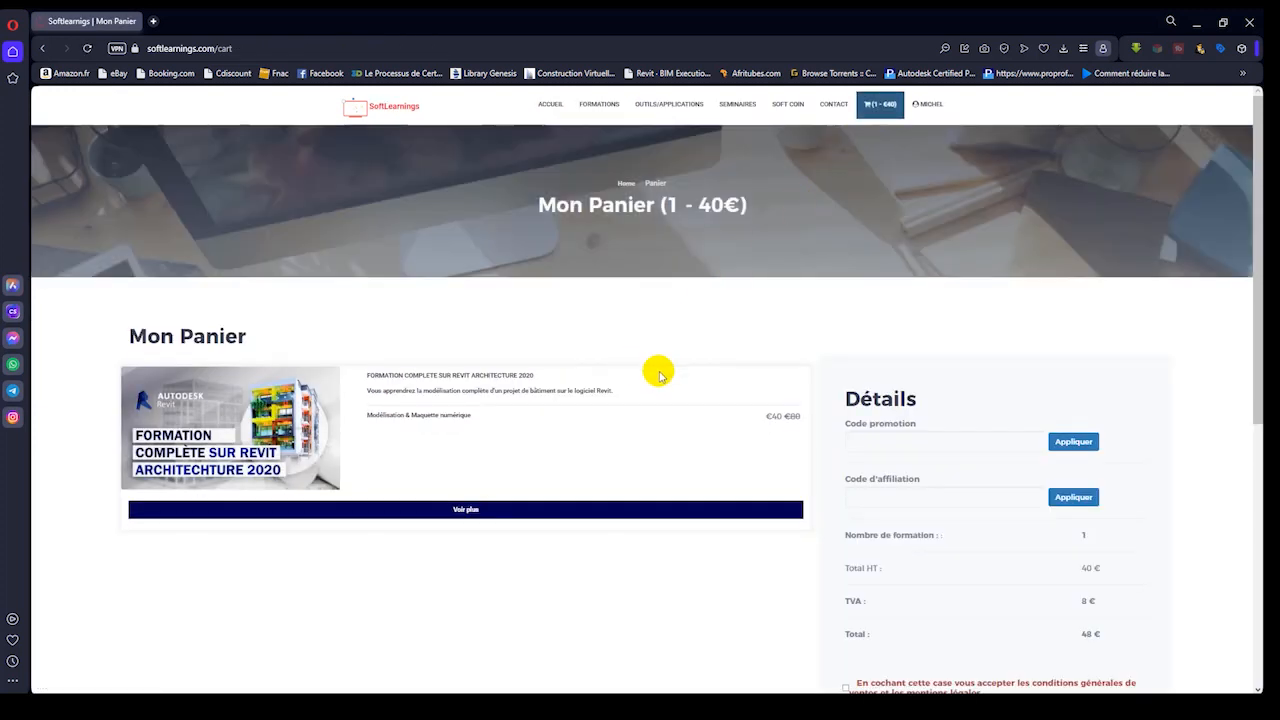
pyautogui.scroll(-1, 720, 380)
pyautogui.scroll(-1, 781, 397)
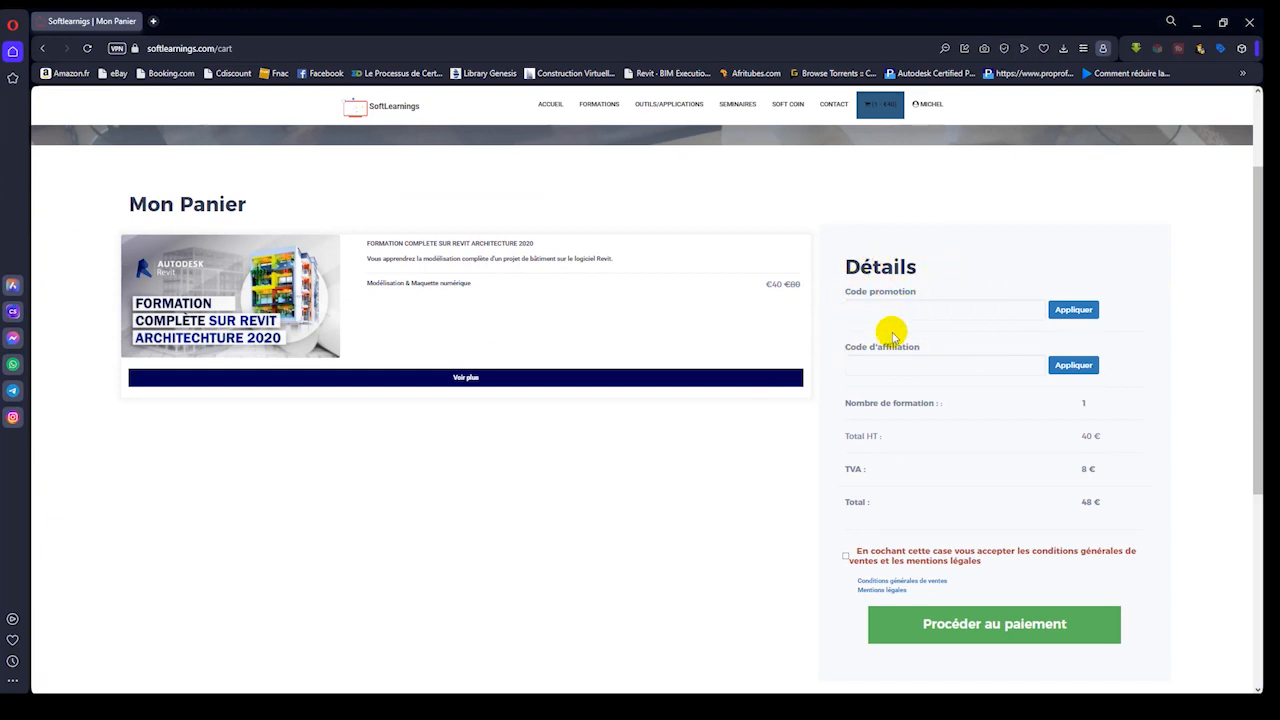
# - Accept the terms of sale and proceed to payment with the 6 Mois plan selected
pyautogui.click(845, 555)
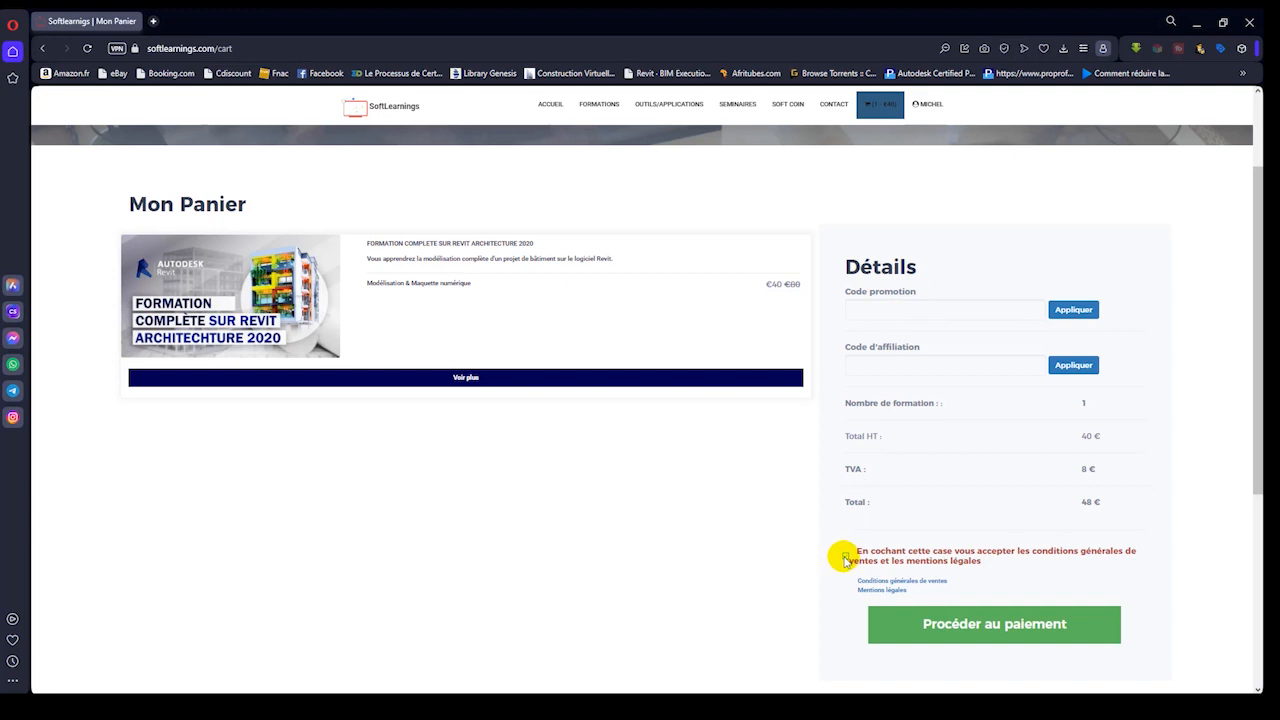
pyautogui.click(991, 626)
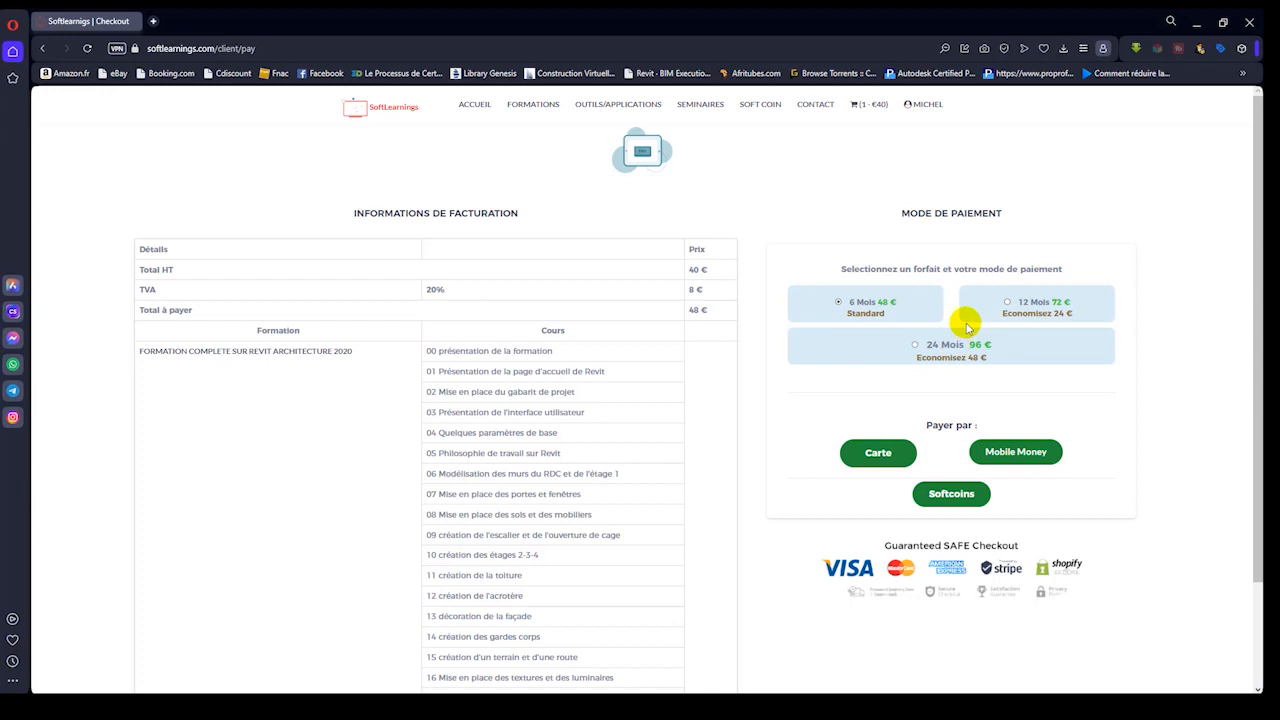
pyautogui.click(1003, 303)
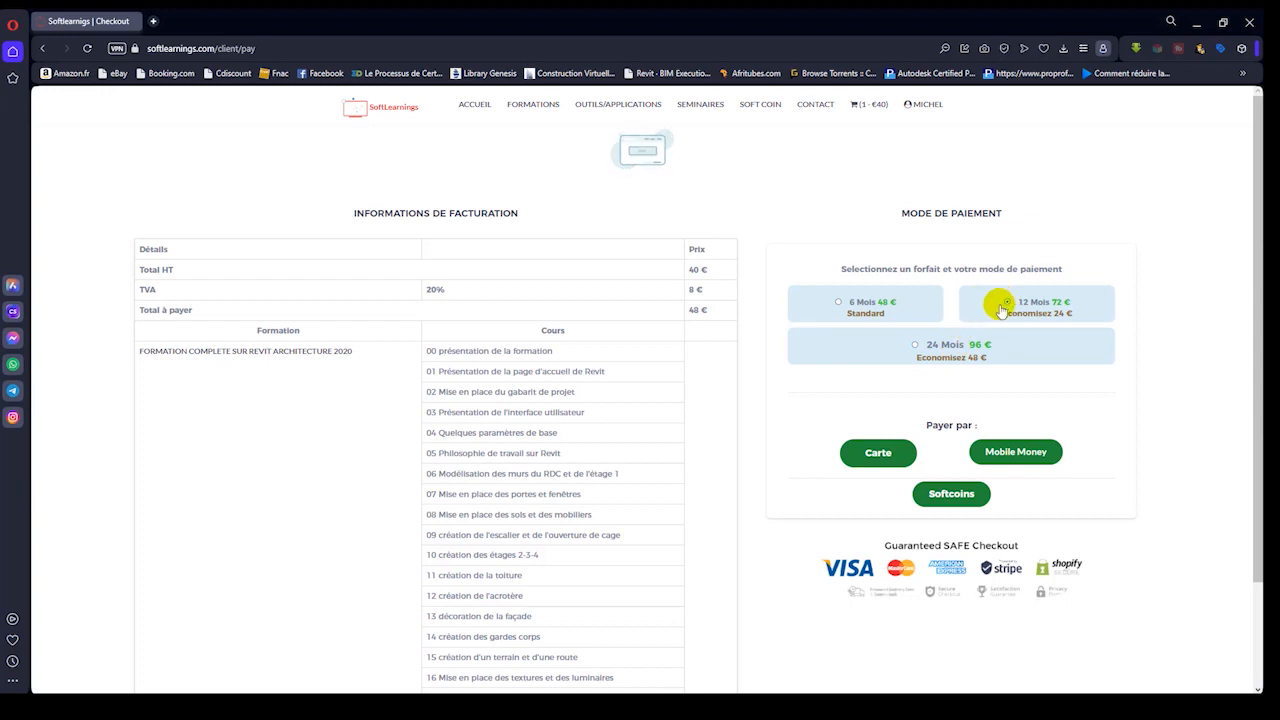
pyautogui.click(850, 303)
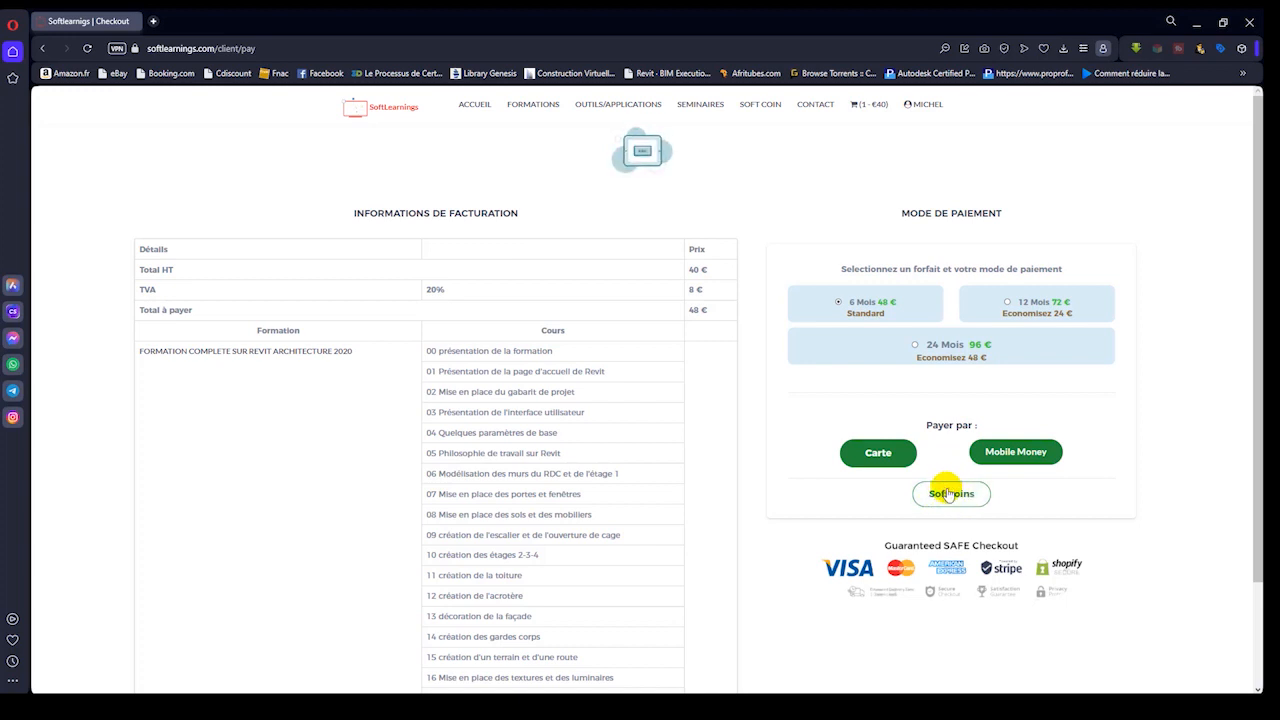
# - Start a Soft Coin recharge of 14000 coins and review its card payment form
pyautogui.click(757, 106)
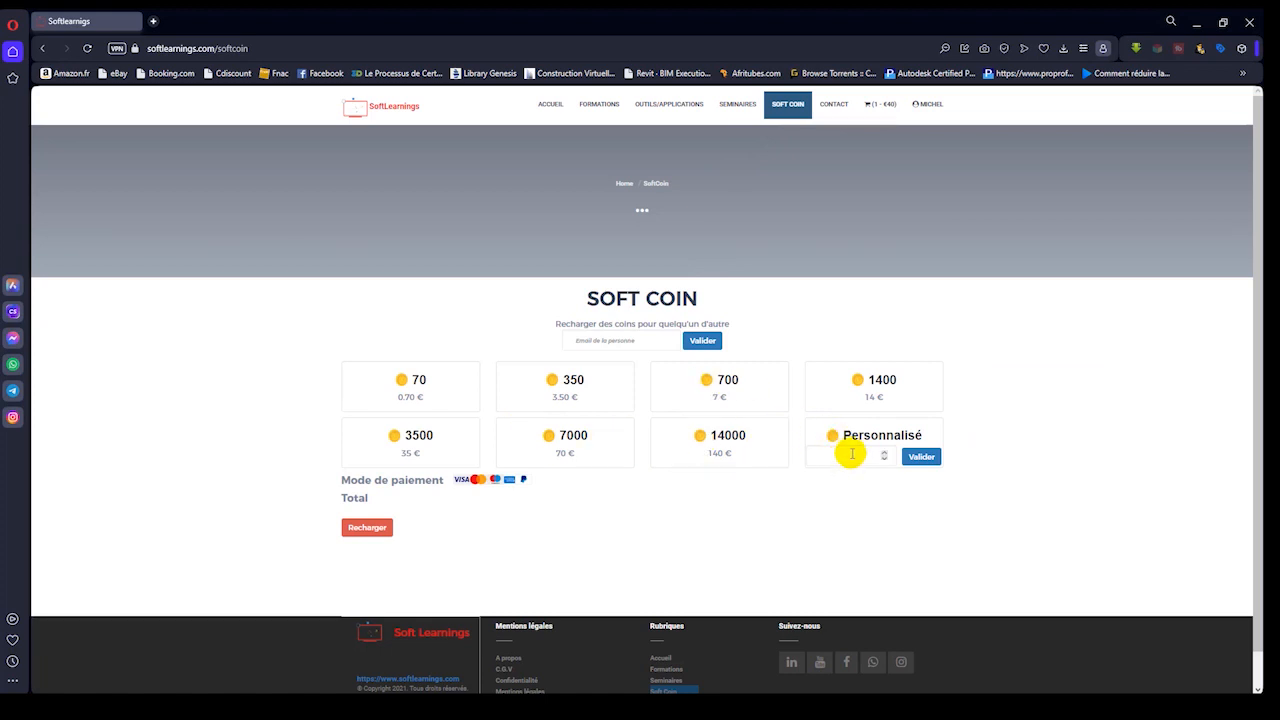
pyautogui.click(714, 451)
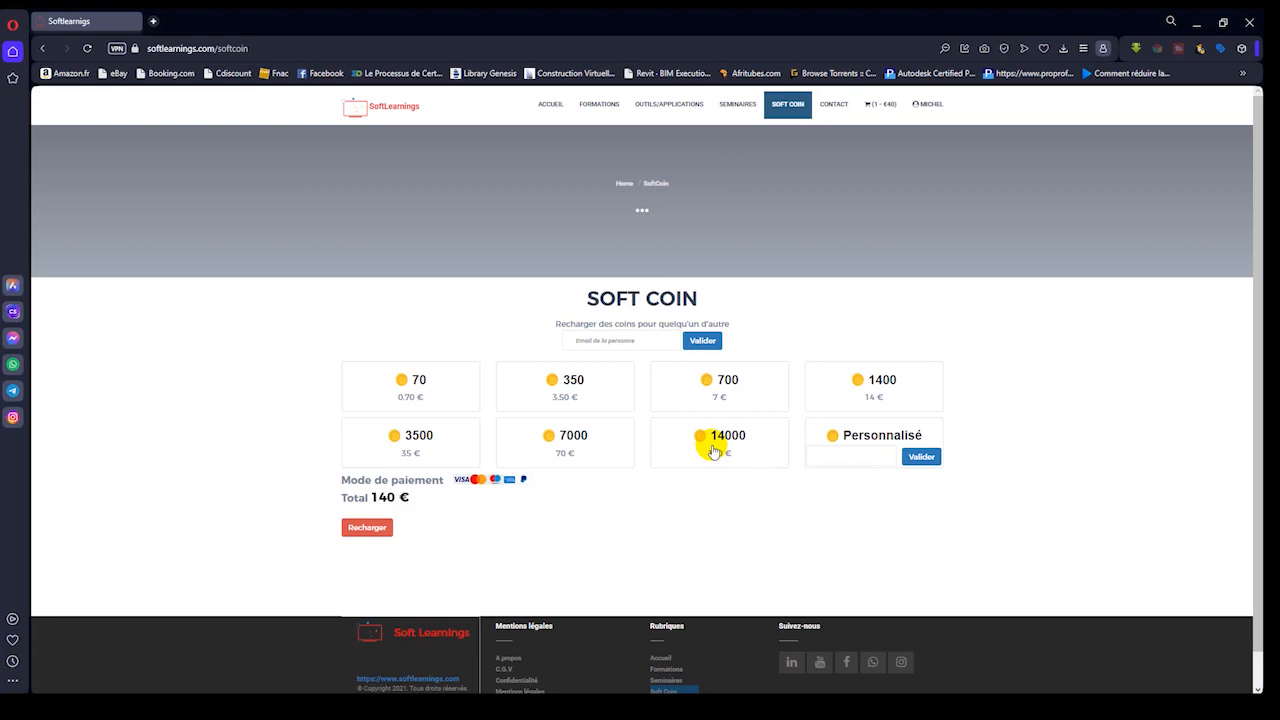
pyautogui.click(360, 533)
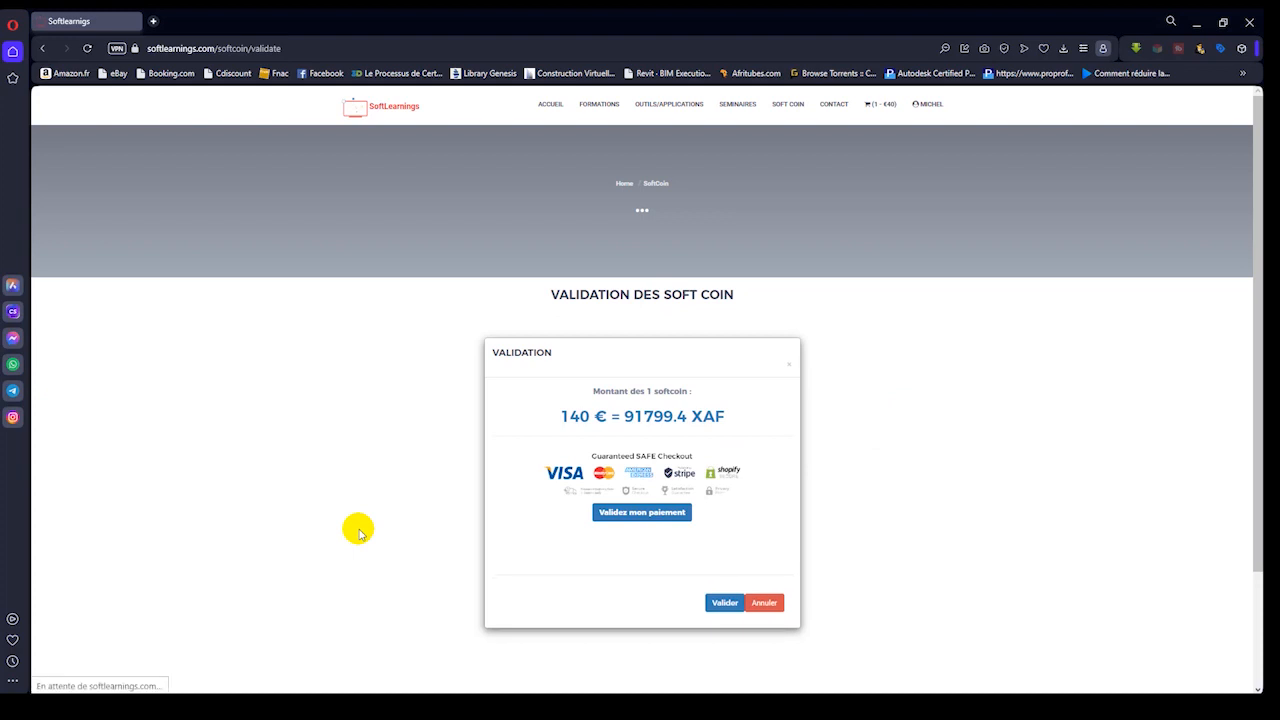
pyautogui.scroll(-1, 457, 512)
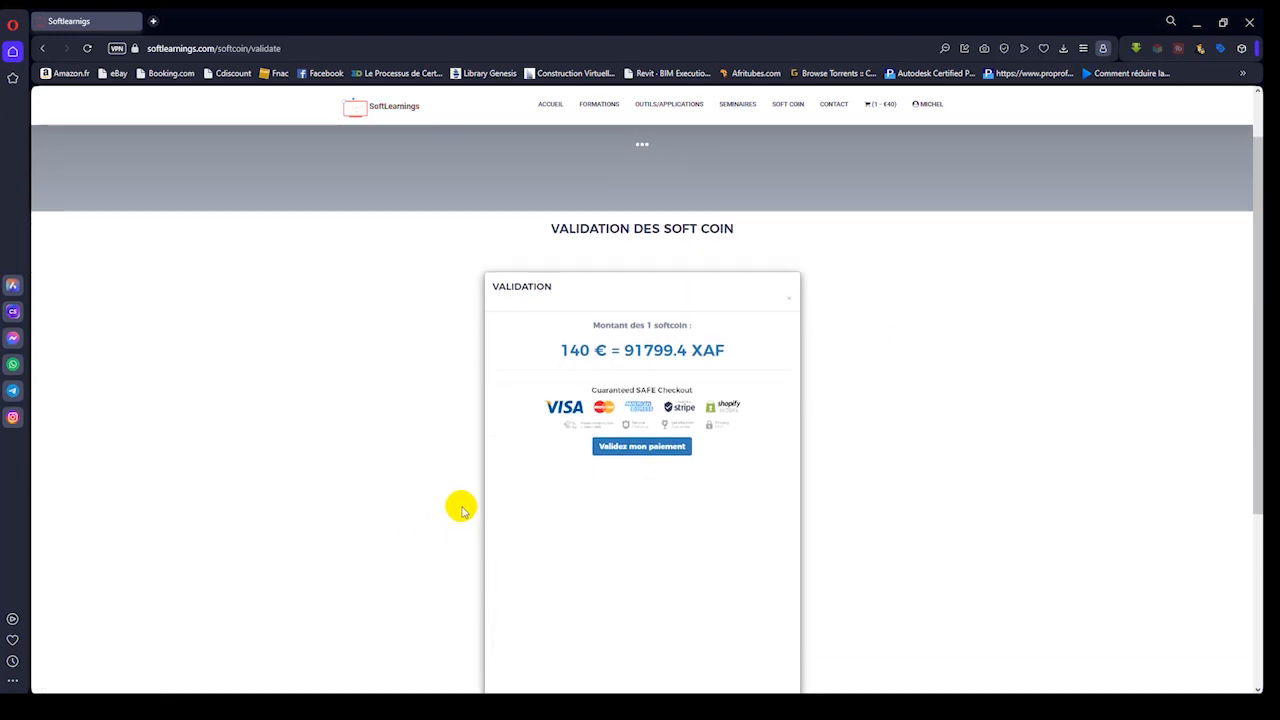
pyautogui.scroll(-1, 570, 590)
pyautogui.scroll(-1, 575, 582)
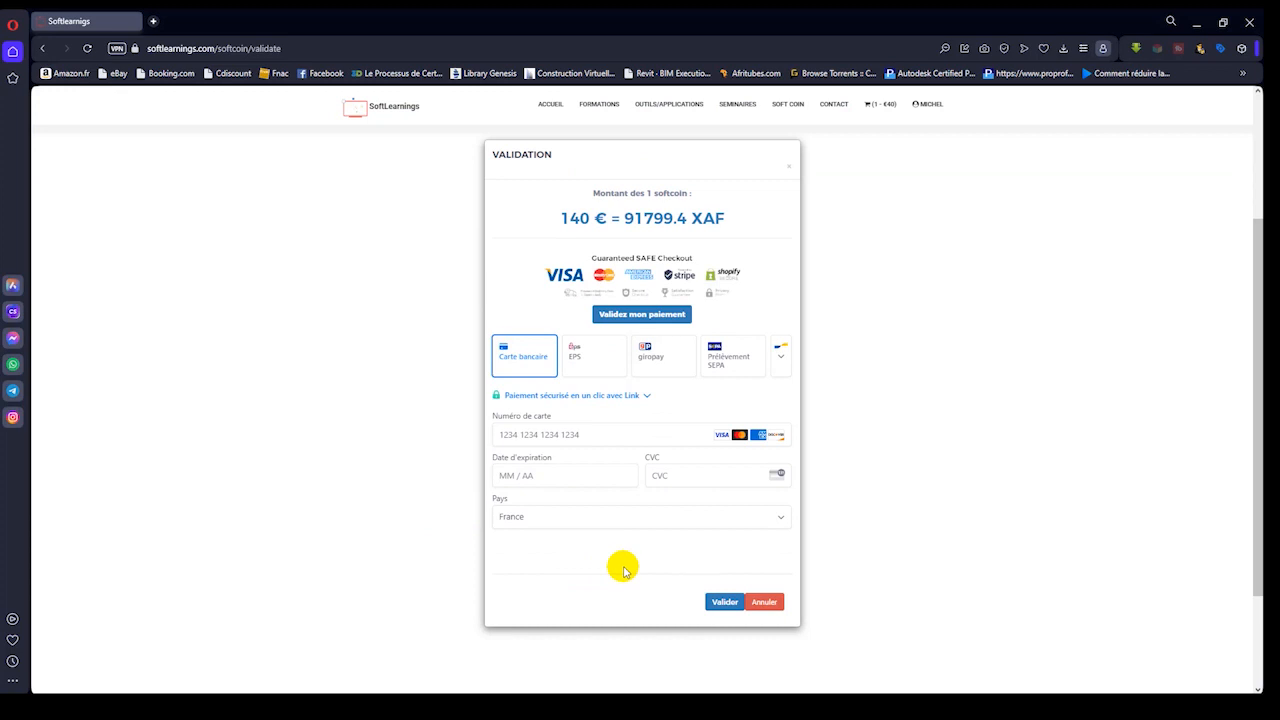
pyautogui.scroll(1, 645, 490)
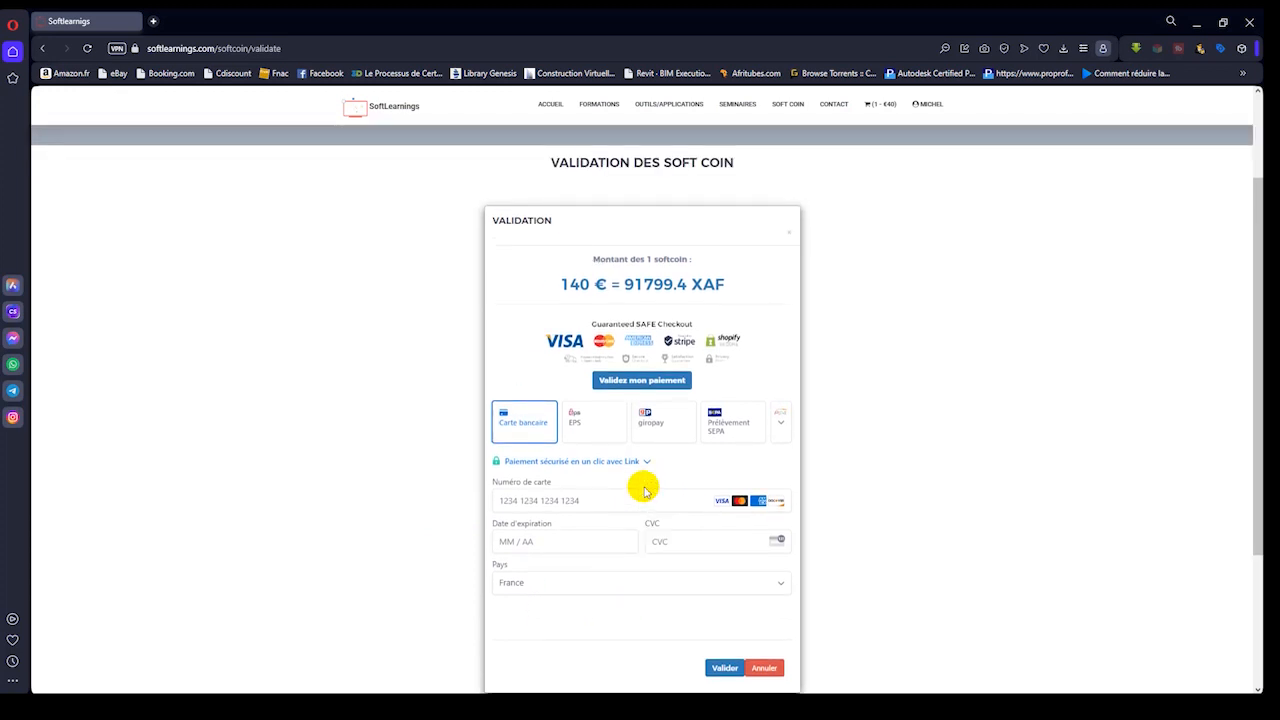
# - View the coins section of the account dashboard
pyautogui.click(928, 106)
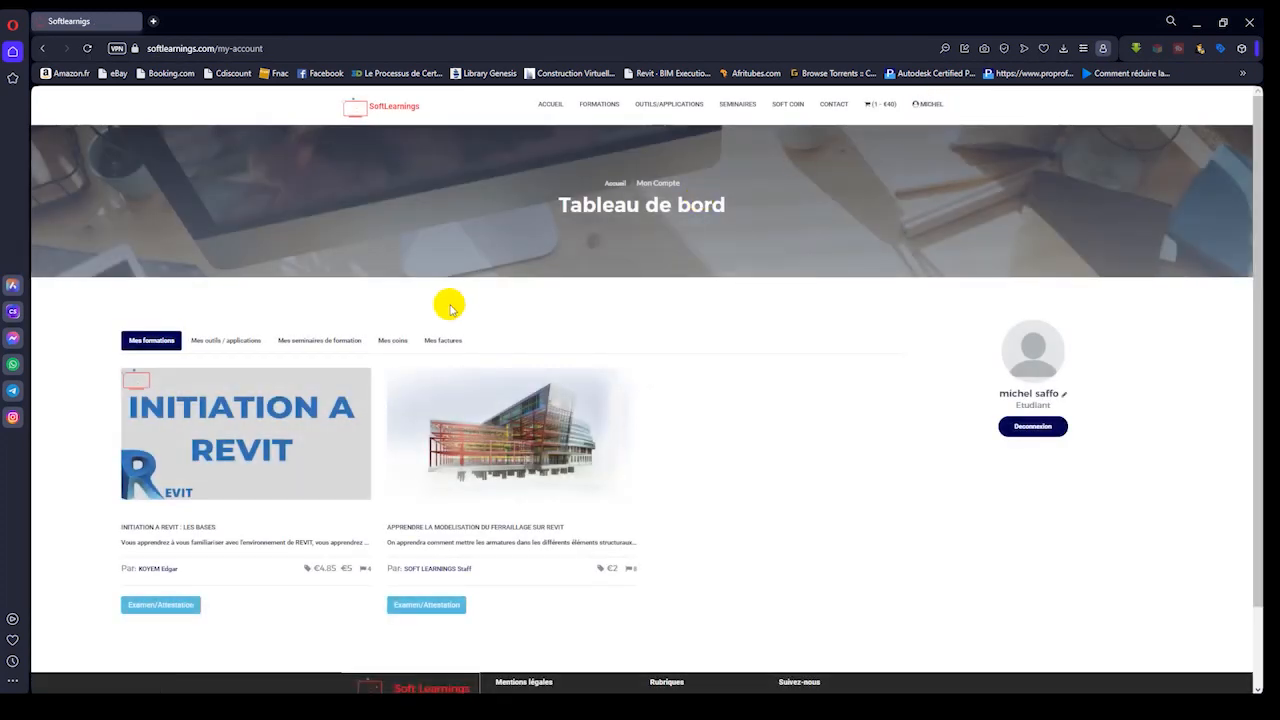
pyautogui.click(390, 345)
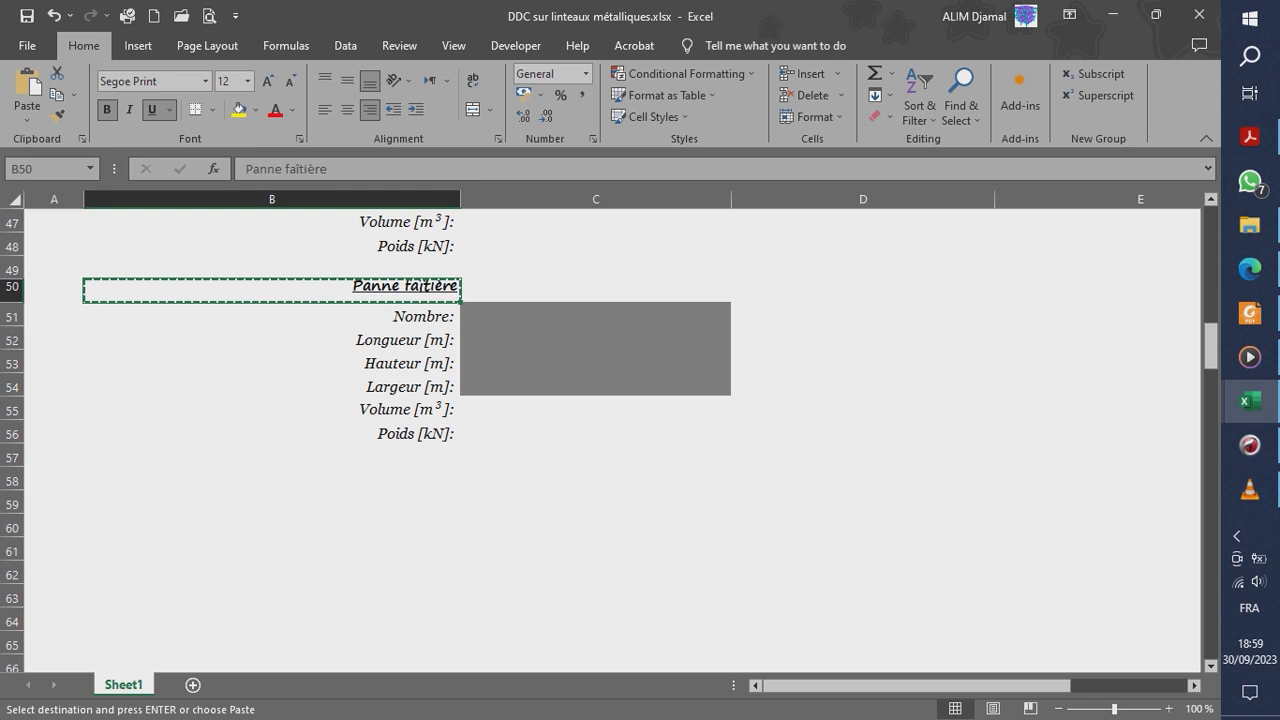
# - In the Excel sheet, paste the copied "Panne faîtière" heading into B58
pyautogui.click(272, 456)
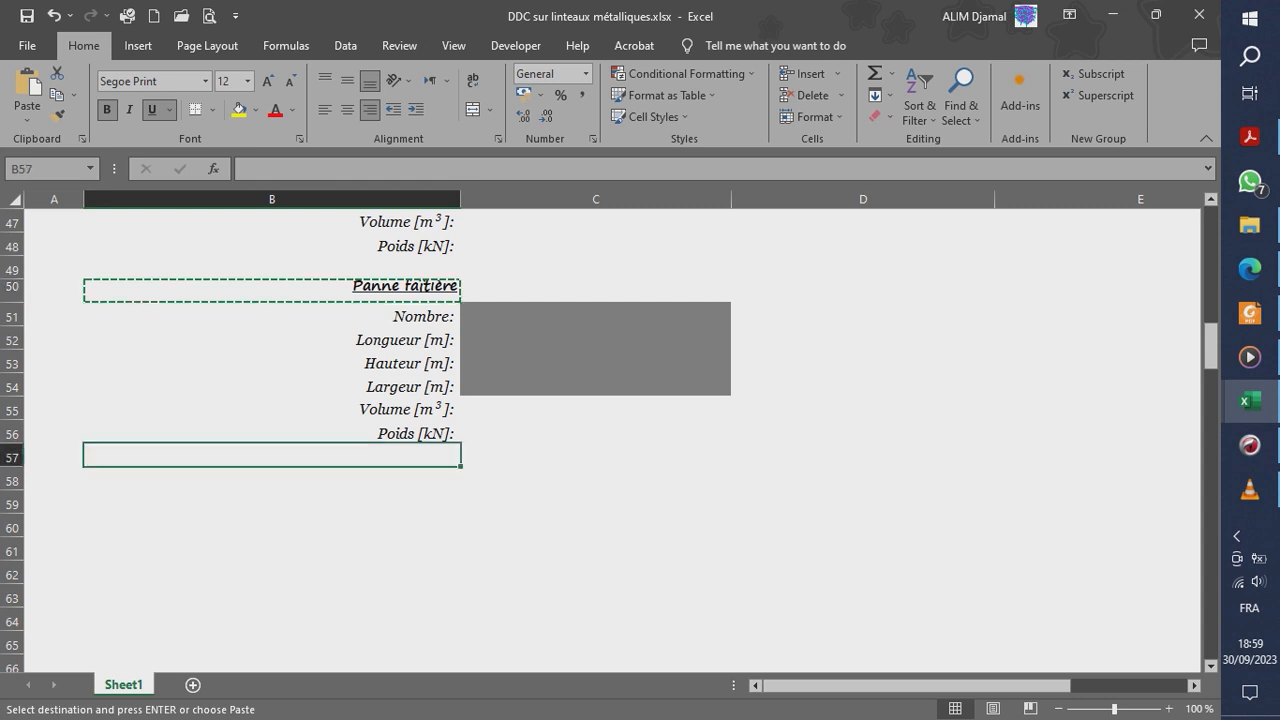
pyautogui.press('Down')
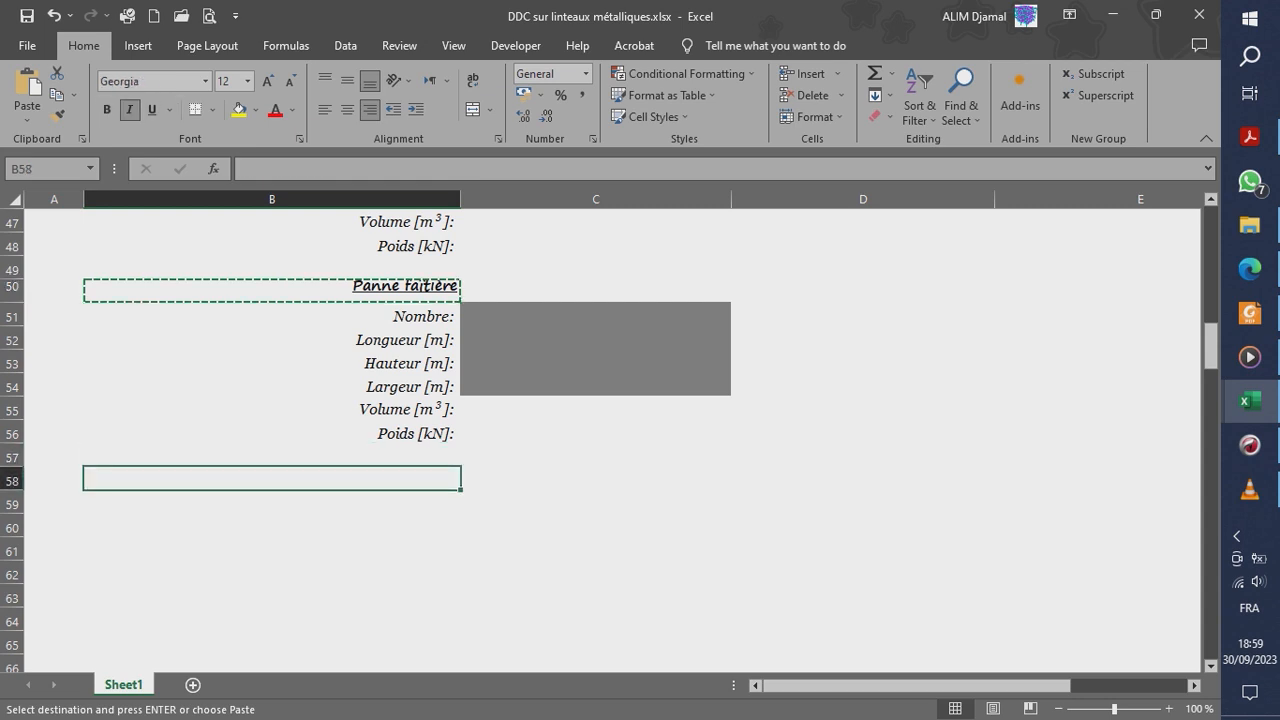
pyautogui.hotkey('ctrl', 'v')
pyautogui.press('Escape')
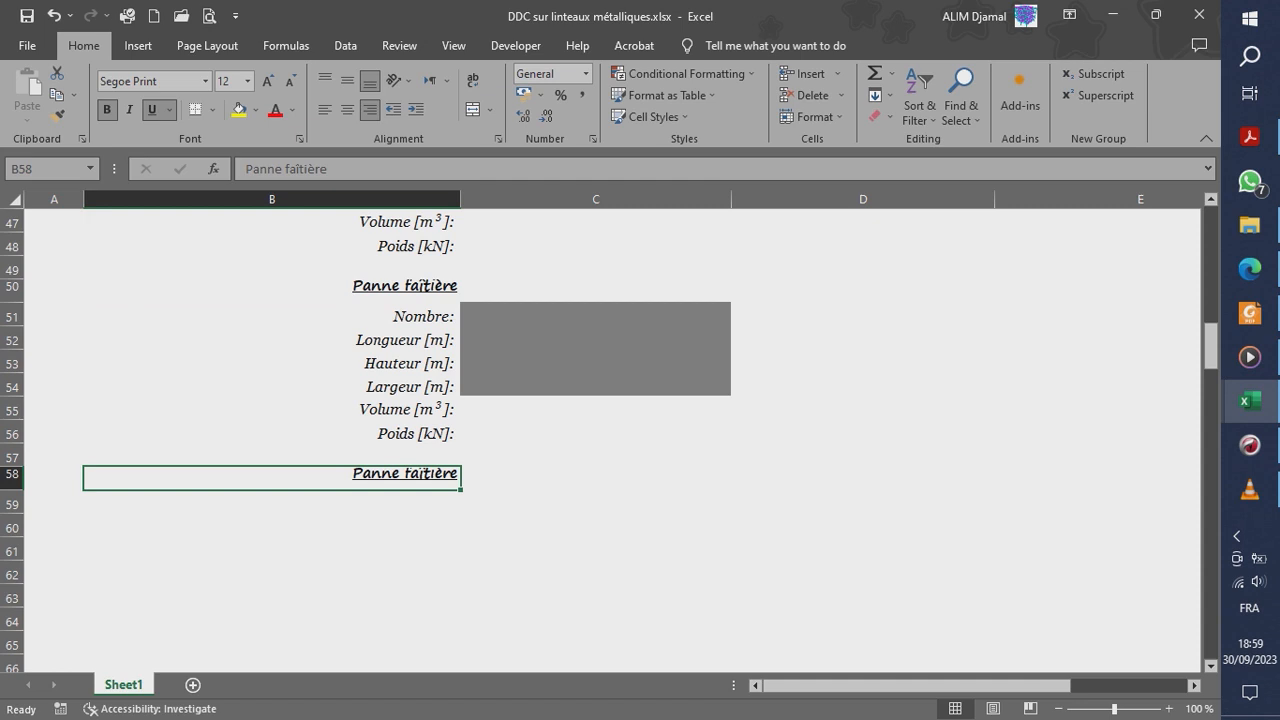
# - Change the heading in B58 to "Pannes sablières"
pyautogui.click(270, 169)
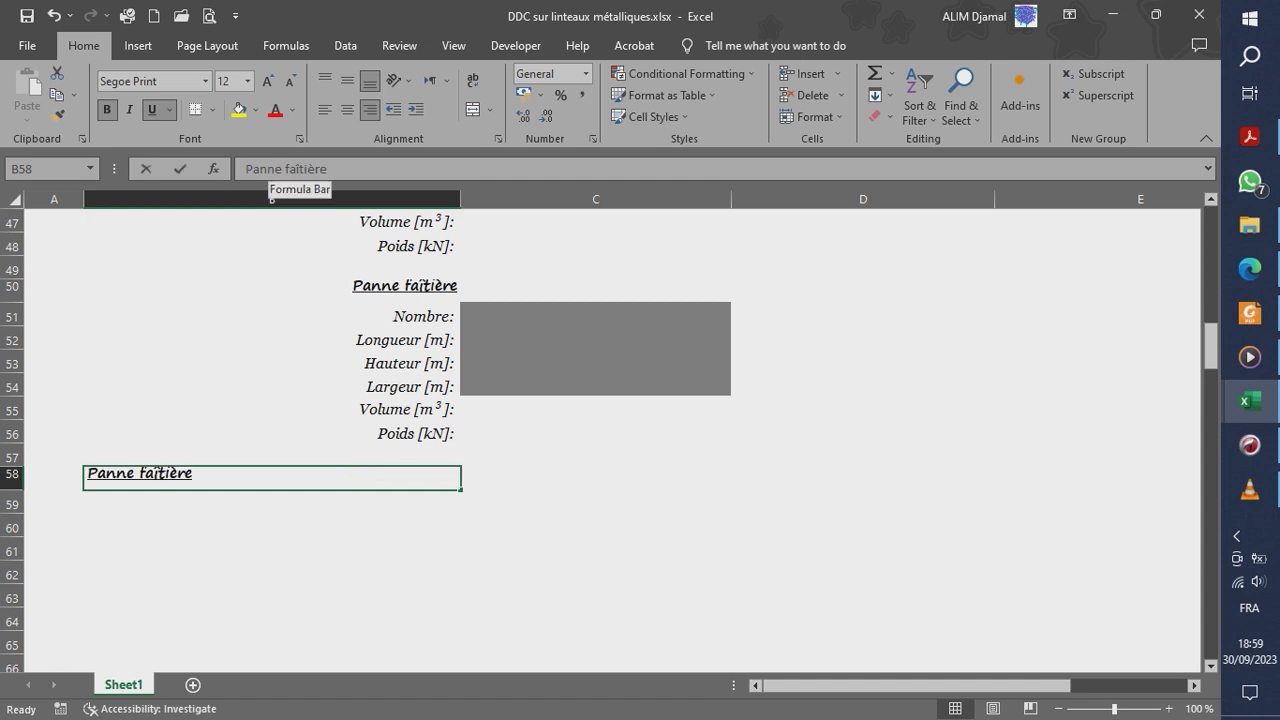
pyautogui.write('s')
pyautogui.click(334, 169)
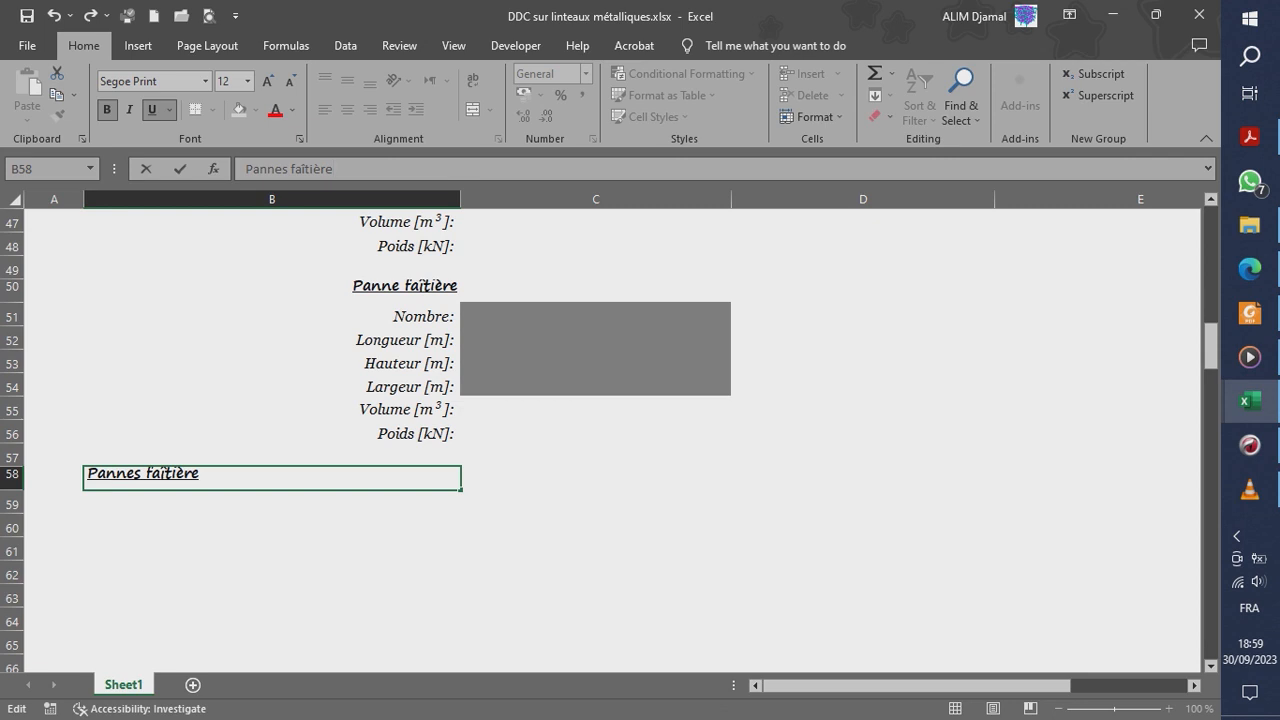
pyautogui.write('s')
pyautogui.click(313, 169)
pyautogui.press('BackSpace')
pyautogui.press('BackSpace')
pyautogui.press('BackSpace')
pyautogui.press('BackSpace')
pyautogui.write('sabl')
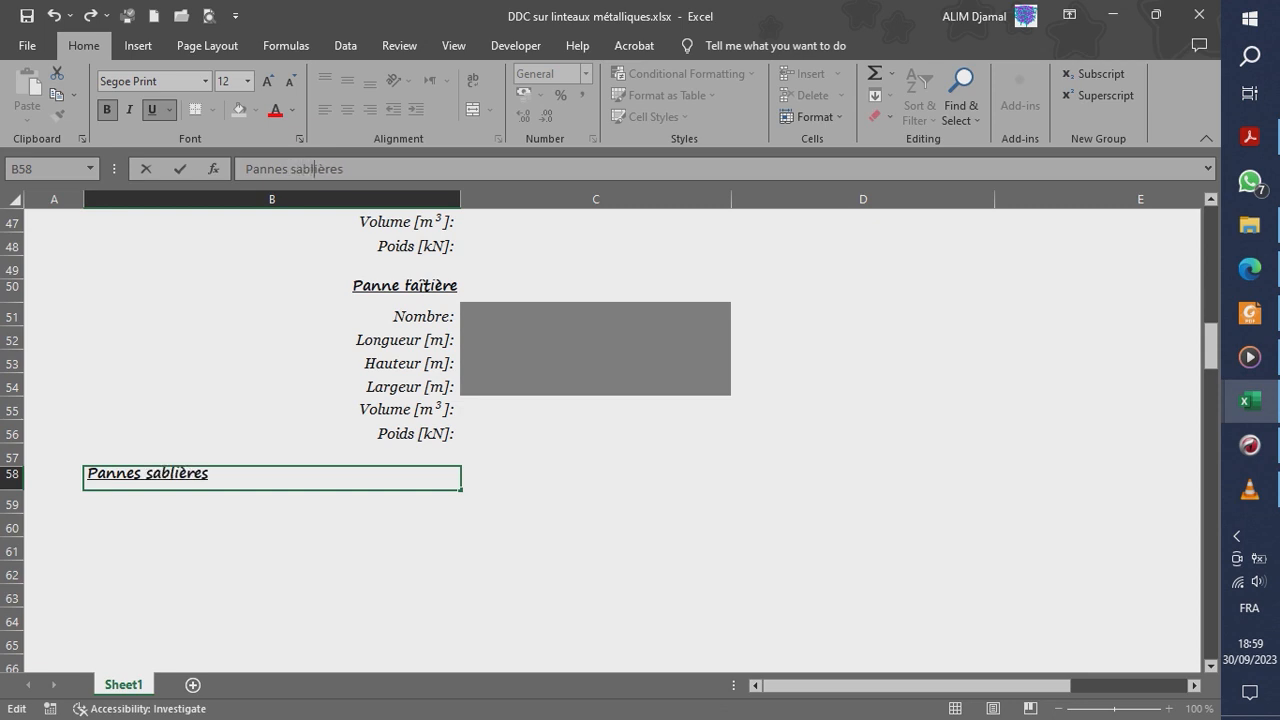
pyautogui.press('Return')
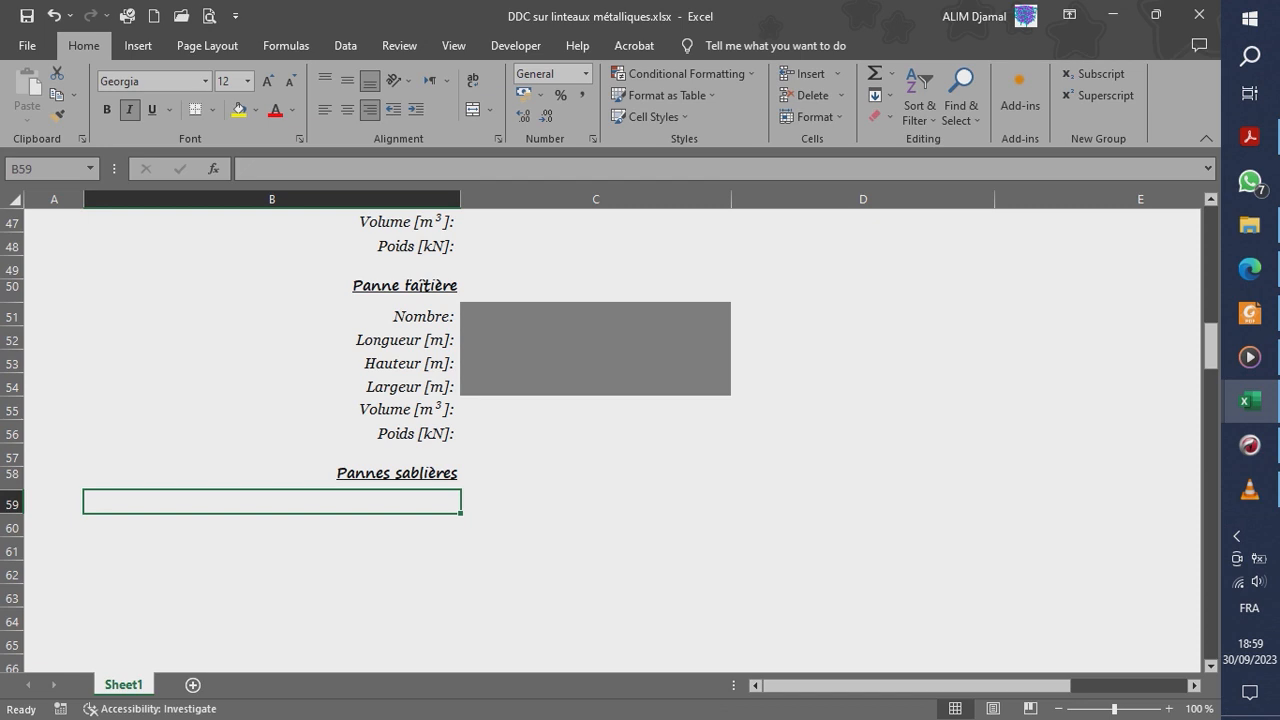
# - Copy the labels from Nombre to Poids in B51:B56 to B59:B64, under the Pannes sablières heading
pyautogui.moveTo(270, 316); pyautogui.dragTo(270, 433)
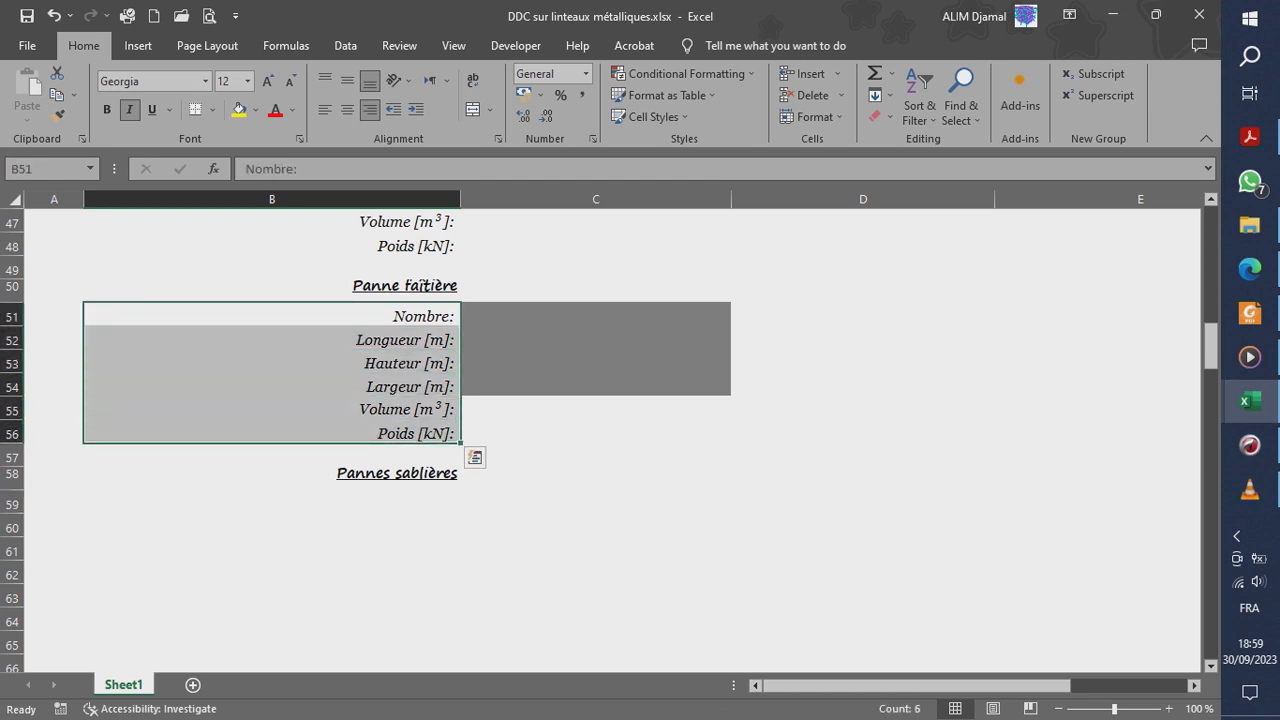
pyautogui.hotkey('ctrl', 'c')
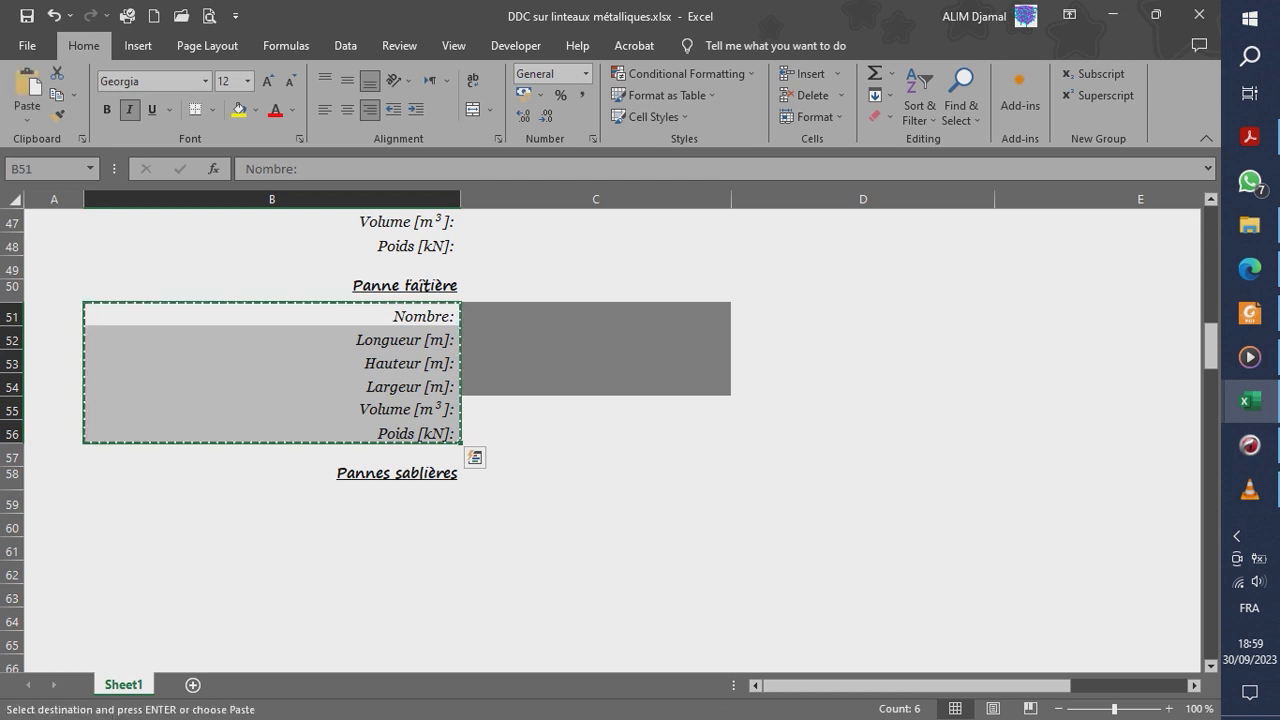
pyautogui.click(271, 501)
pyautogui.hotkey('ctrl', 'v')
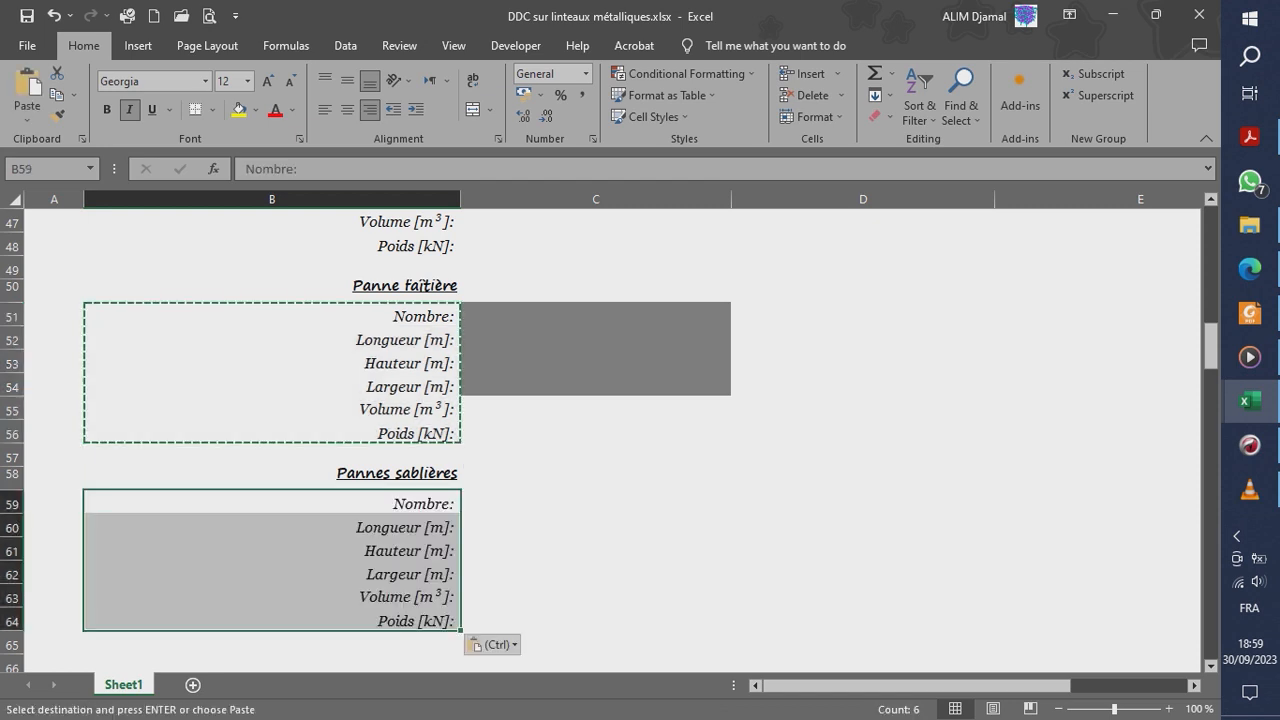
# - Copy the grey input format of C51 to C59:C62 and the plain format of C55 to C63:C64 under Pannes sablières
pyautogui.press('Escape')
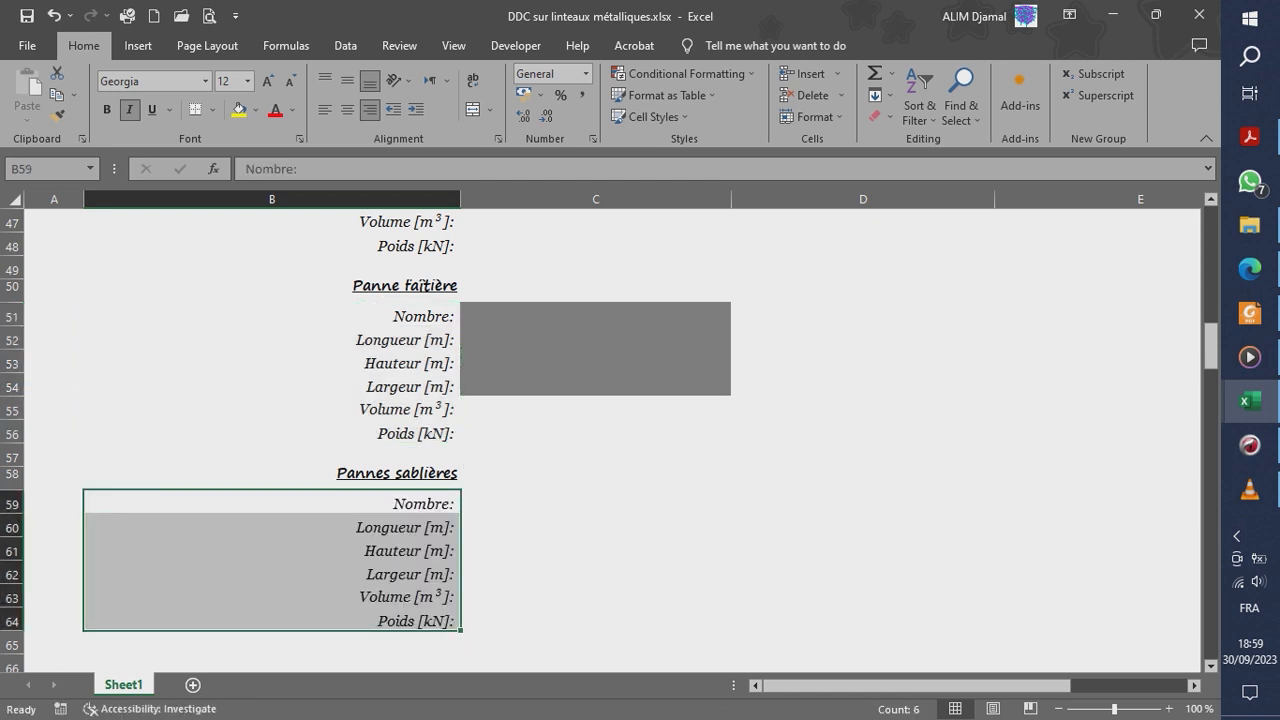
pyautogui.click(595, 315)
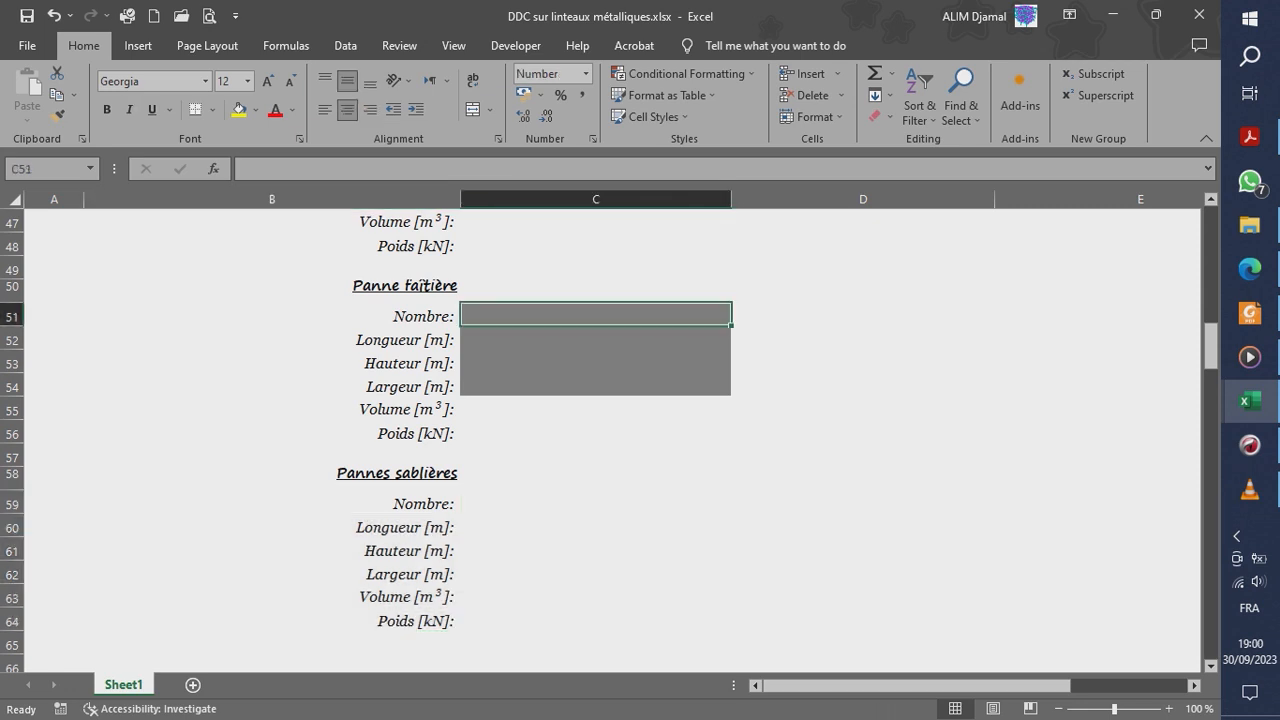
pyautogui.click(57, 116)
pyautogui.moveTo(595, 503); pyautogui.dragTo(595, 620)
pyautogui.click(595, 408)
pyautogui.click(57, 116)
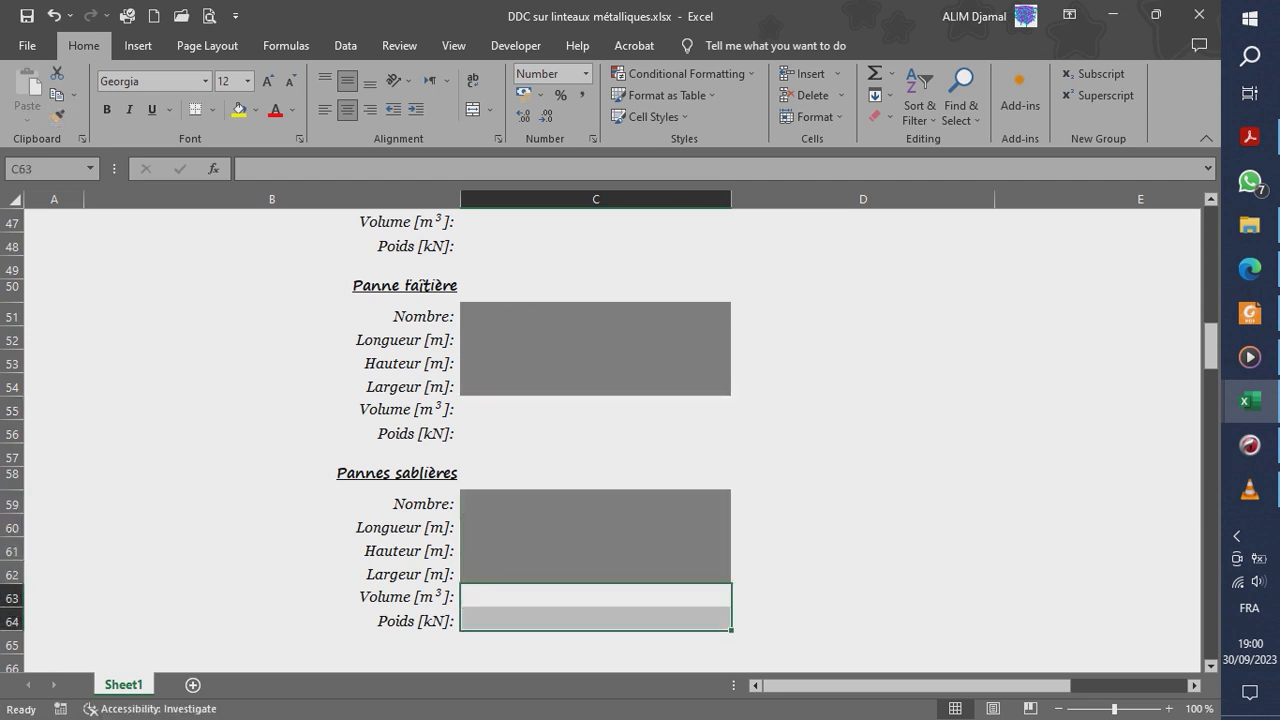
# - Copy the "Pannes sablières" heading from B58 to B66
pyautogui.scroll(-3, 610, 440)
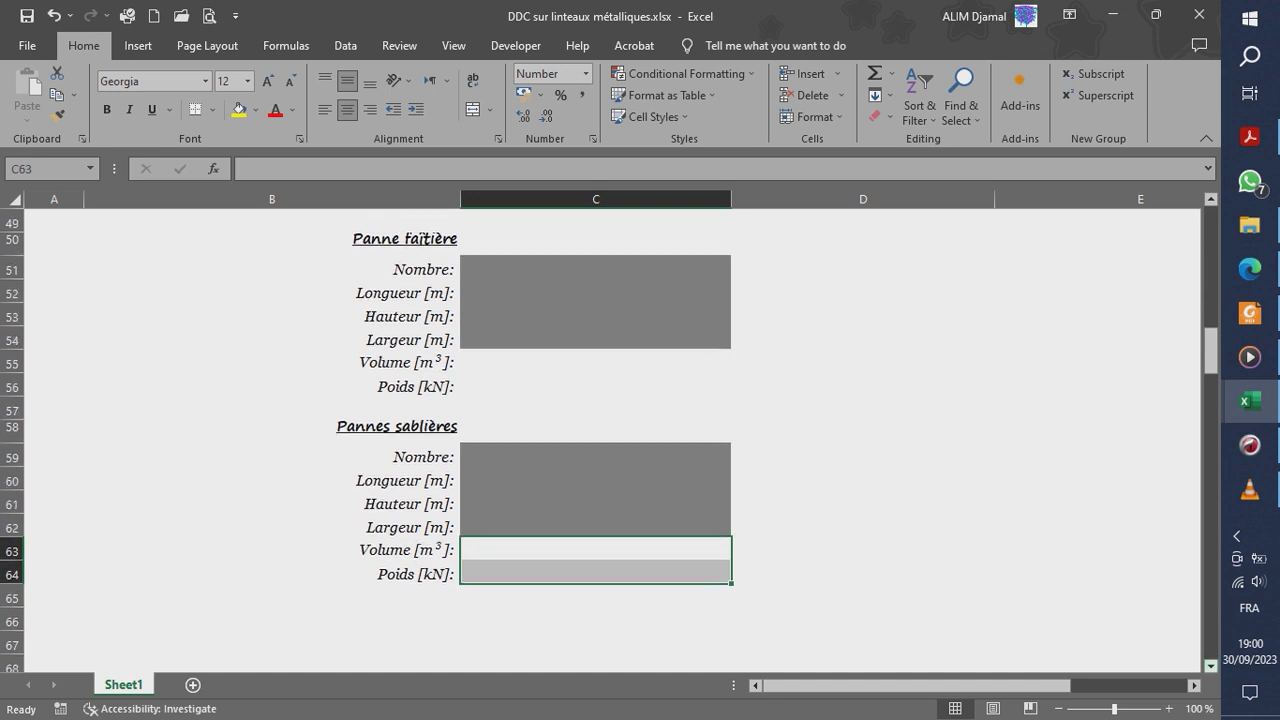
pyautogui.scroll(-1, 610, 440)
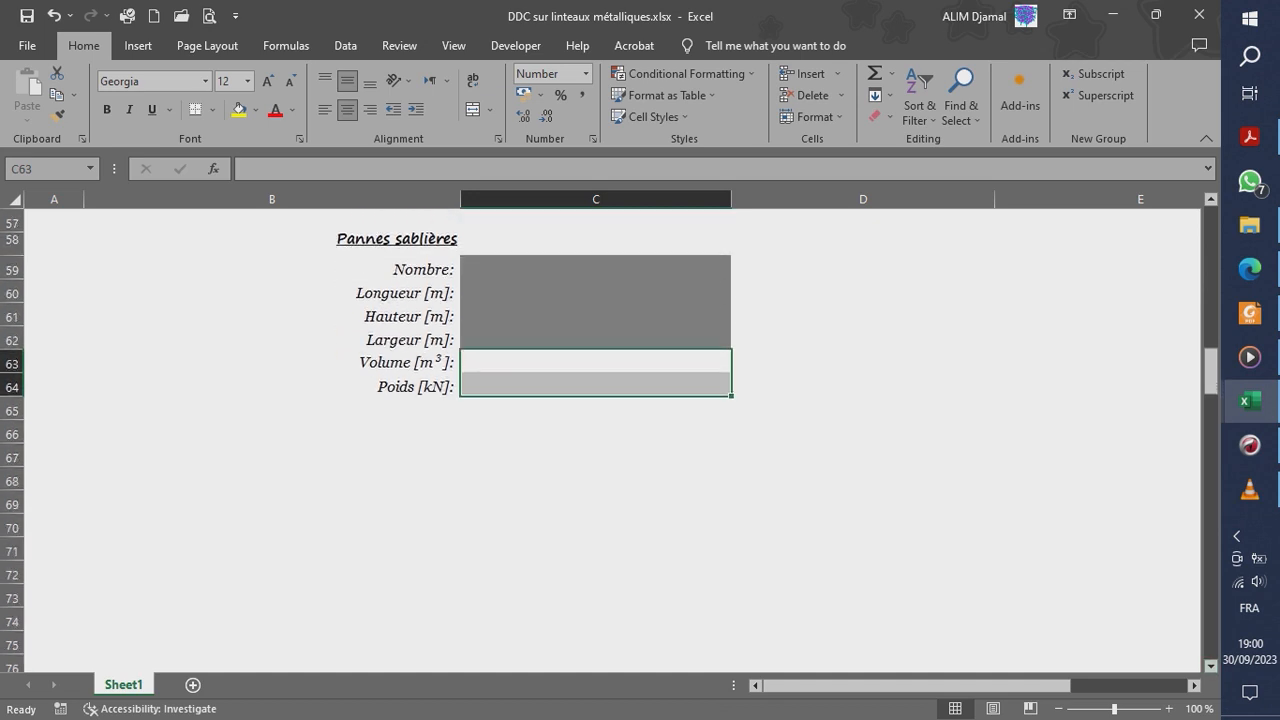
pyautogui.click(396, 241)
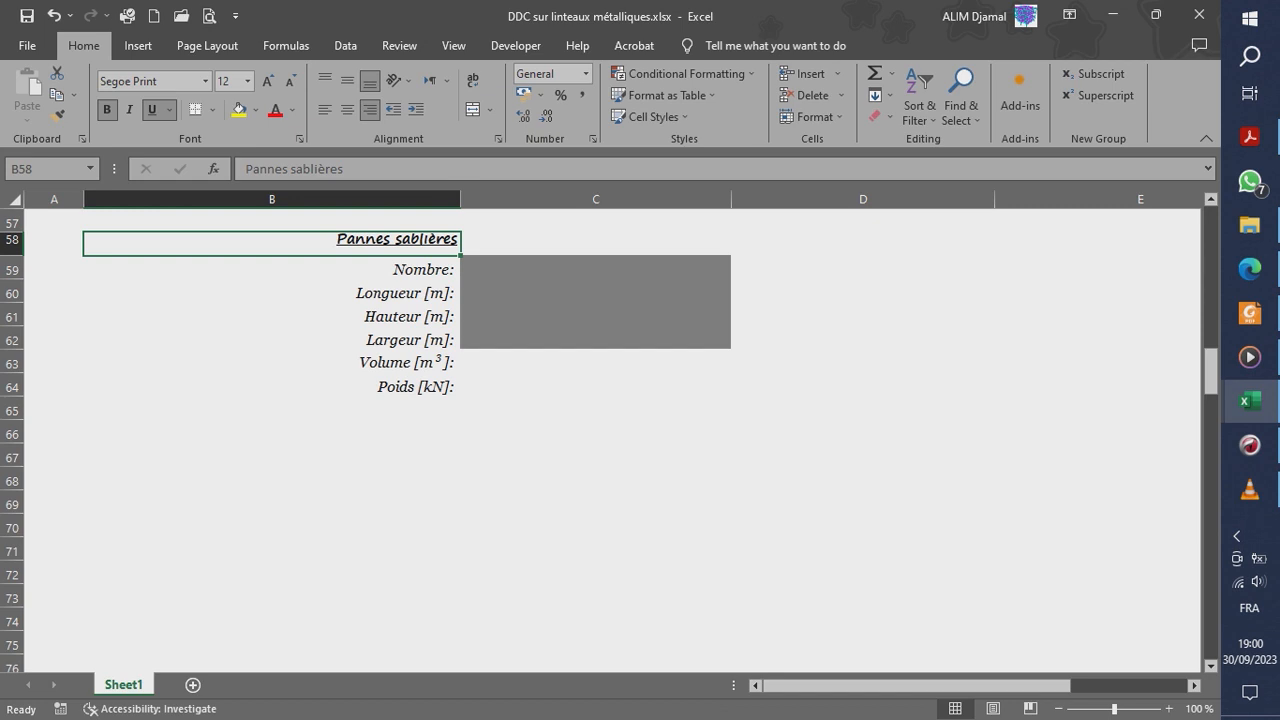
pyautogui.hotkey('ctrl', 'c')
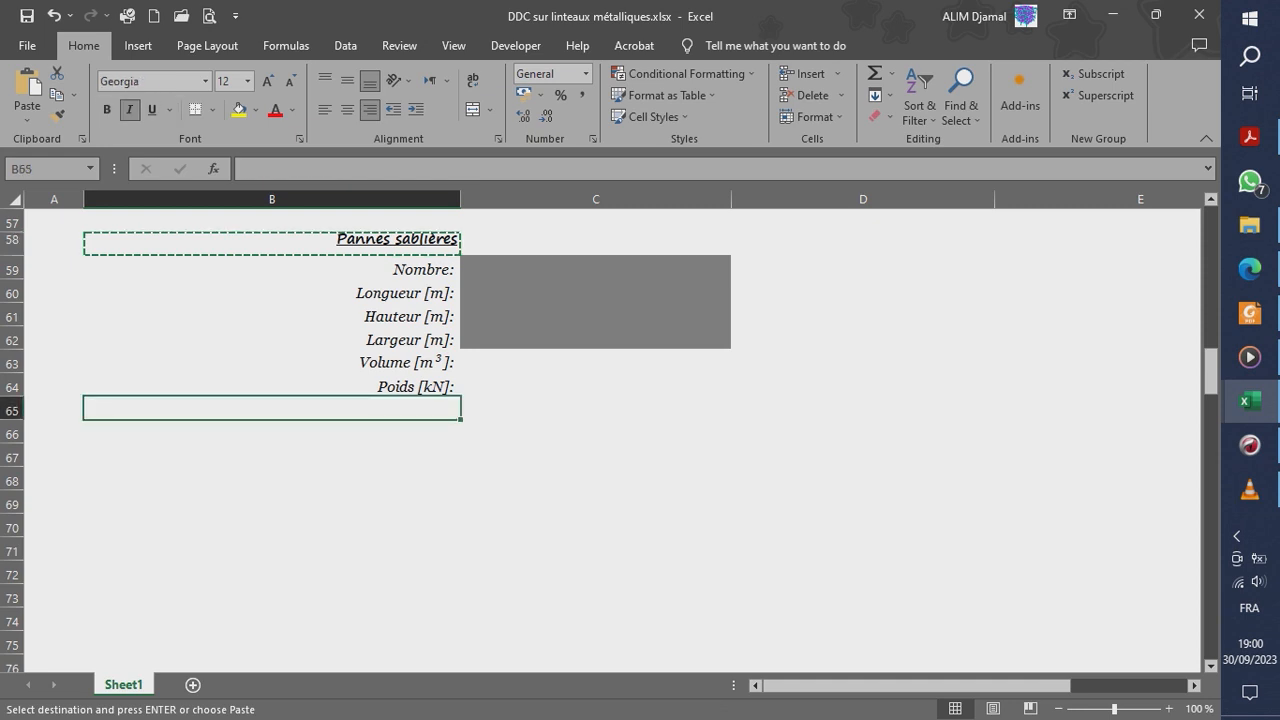
pyautogui.press('Down')
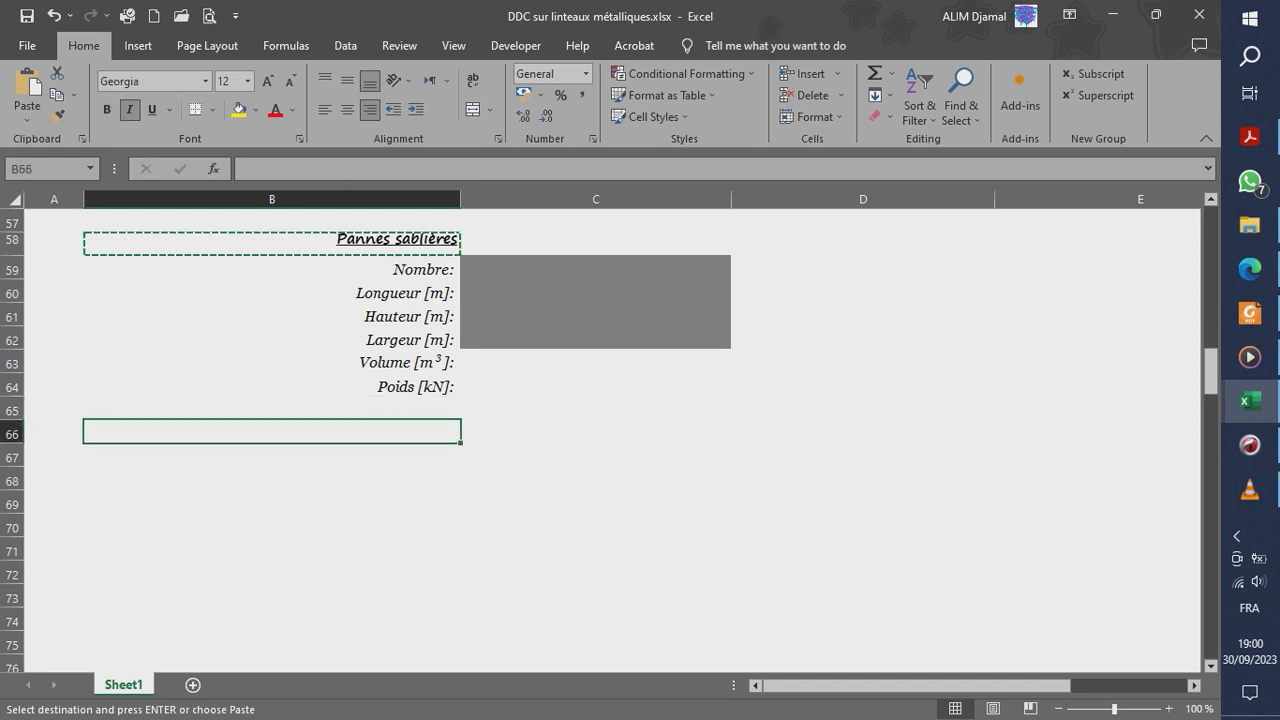
pyautogui.hotkey('ctrl', 'v')
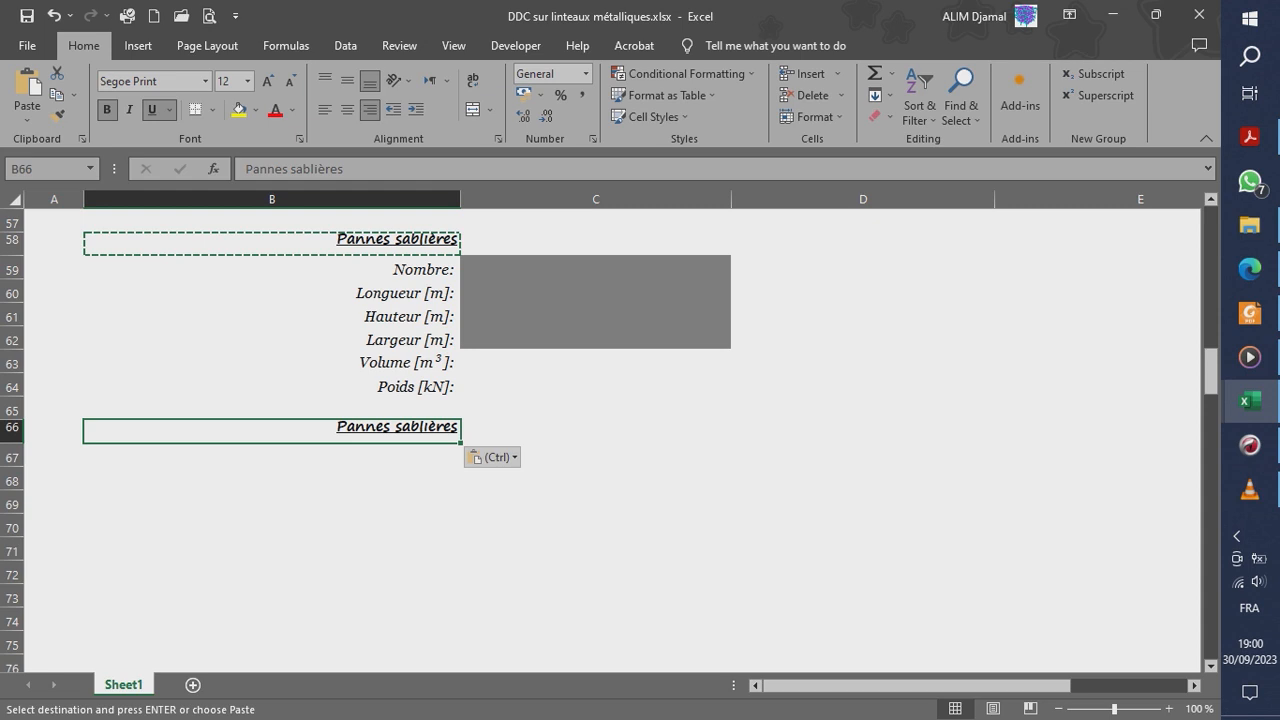
pyautogui.press('Escape')
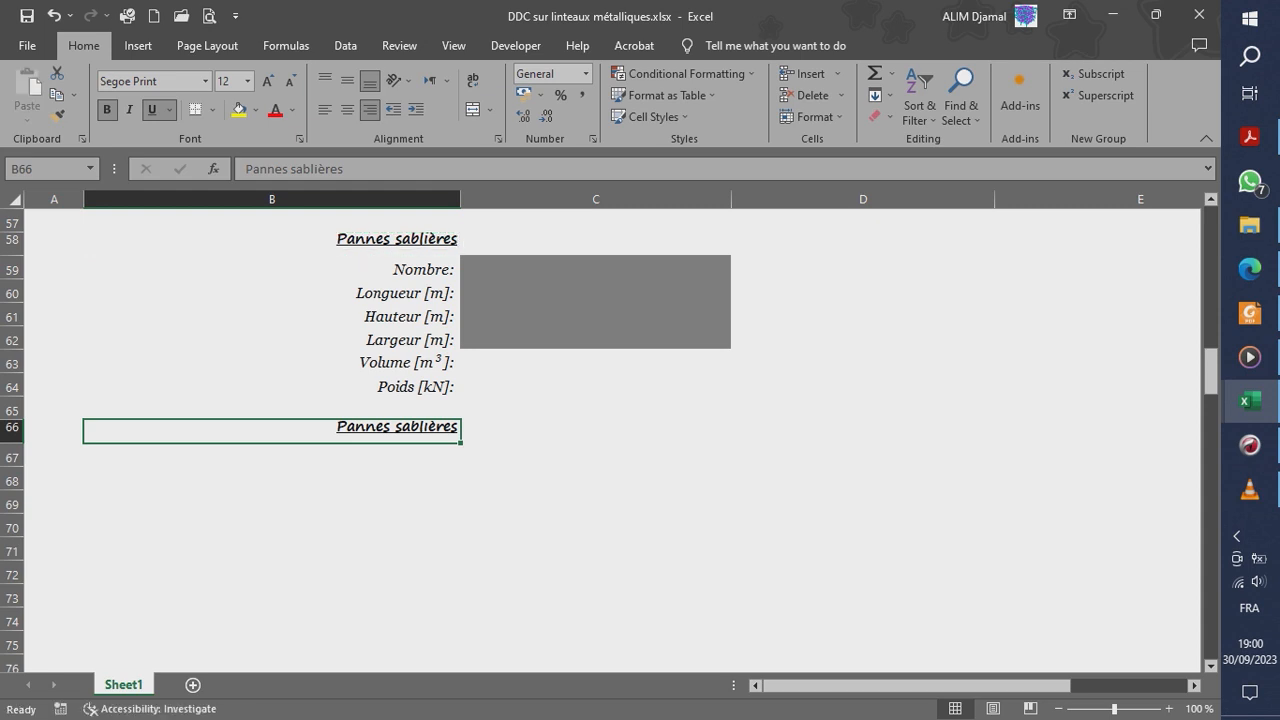
# - Replace the heading in B66 with "Chevrons"
pyautogui.write('Cheb')
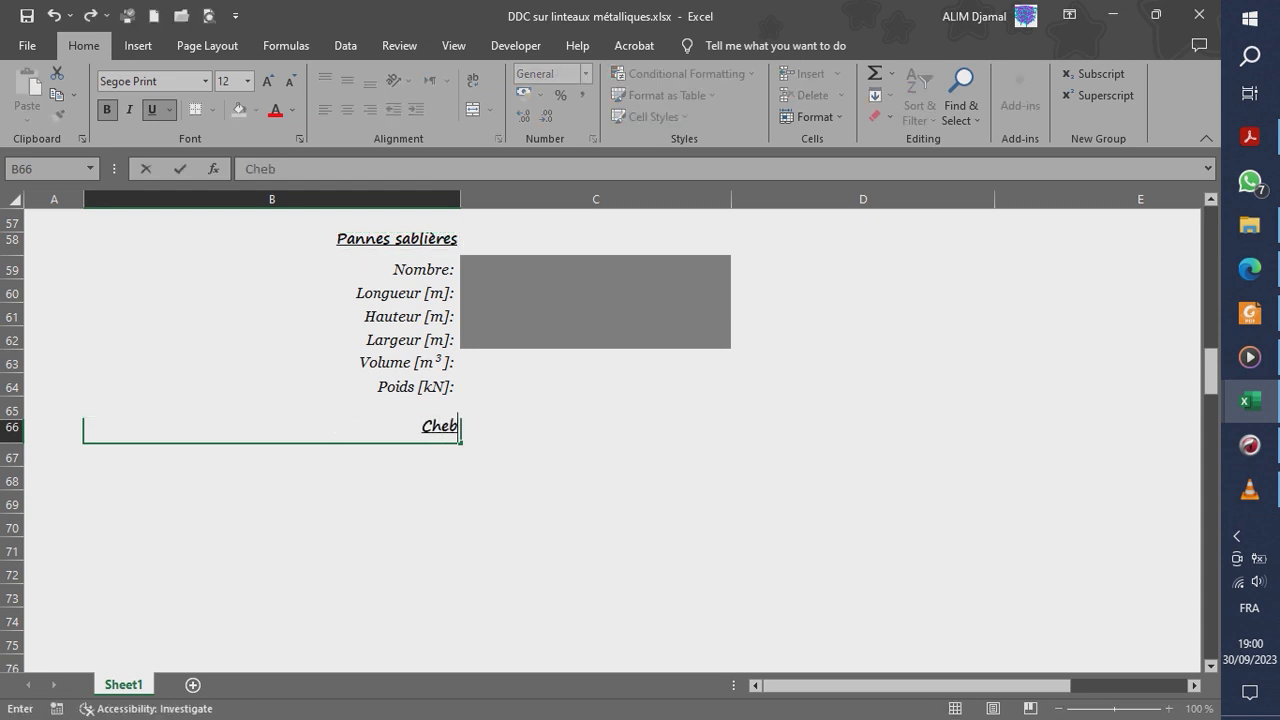
pyautogui.press('BackSpace')
pyautogui.write('vro,')
pyautogui.press('BackSpace')
pyautogui.write('ns')
pyautogui.press('Return')
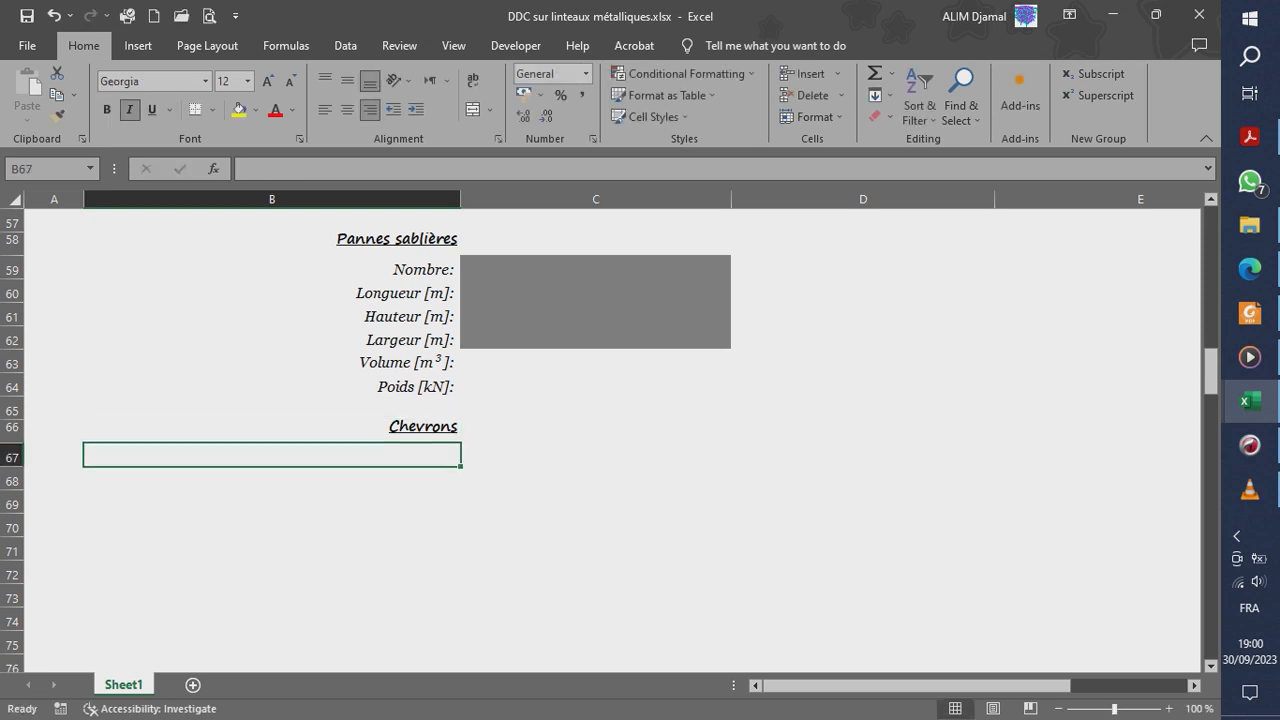
# - Copy the labels from Nombre to Poids in B59:B64 to B67:B72, under the Chevrons heading
pyautogui.moveTo(300, 269); pyautogui.dragTo(300, 386)
pyautogui.hotkey('ctrl', 'c')
pyautogui.click(272, 431)
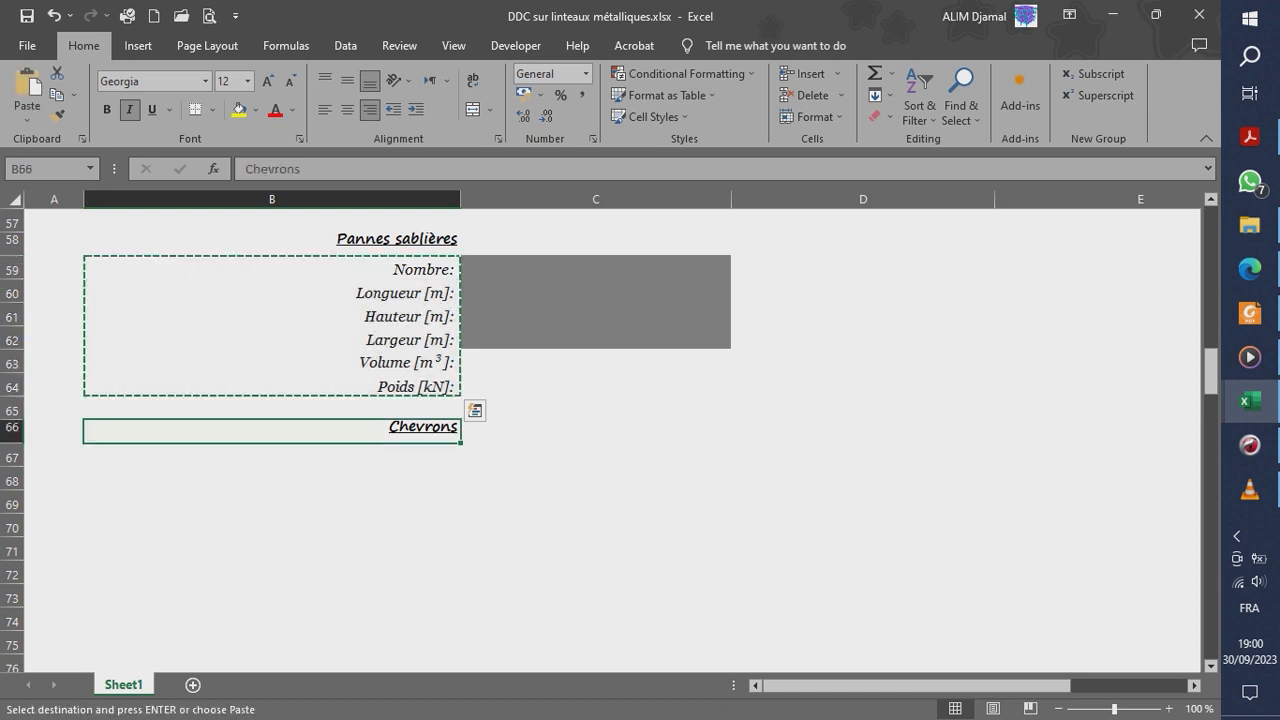
pyautogui.click(272, 455)
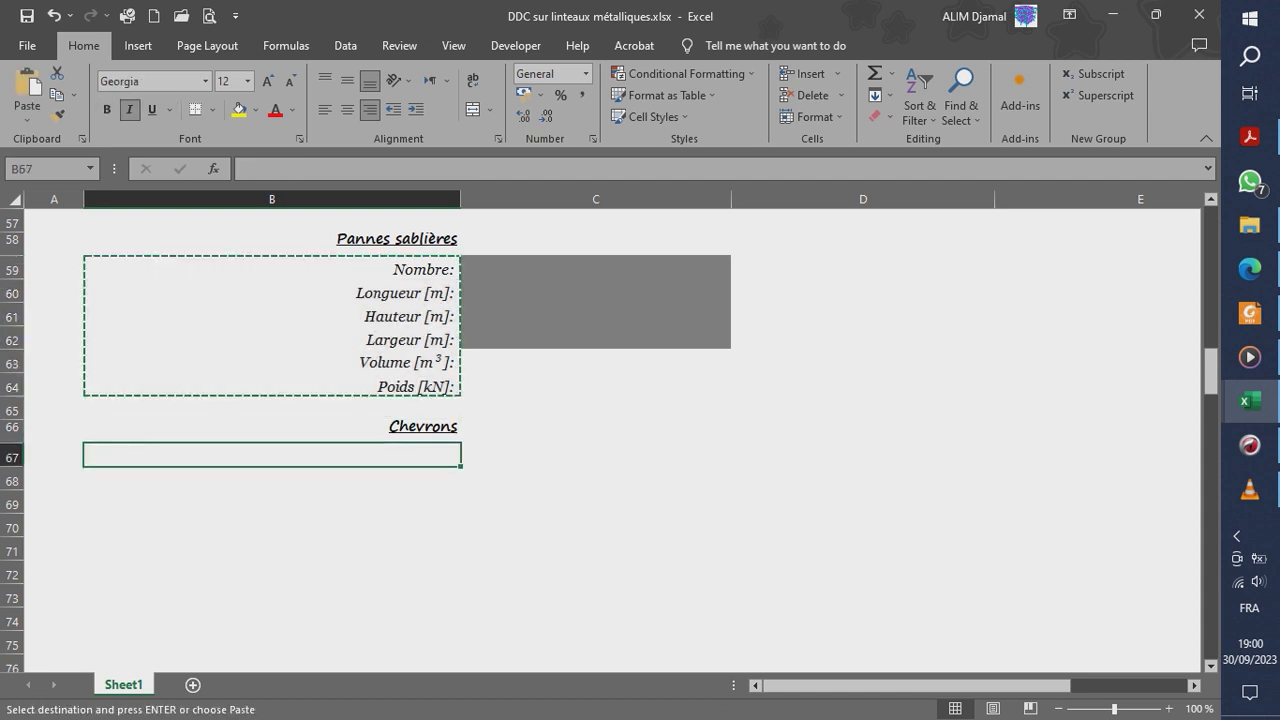
pyautogui.hotkey('ctrl', 'v')
pyautogui.press('Escape')
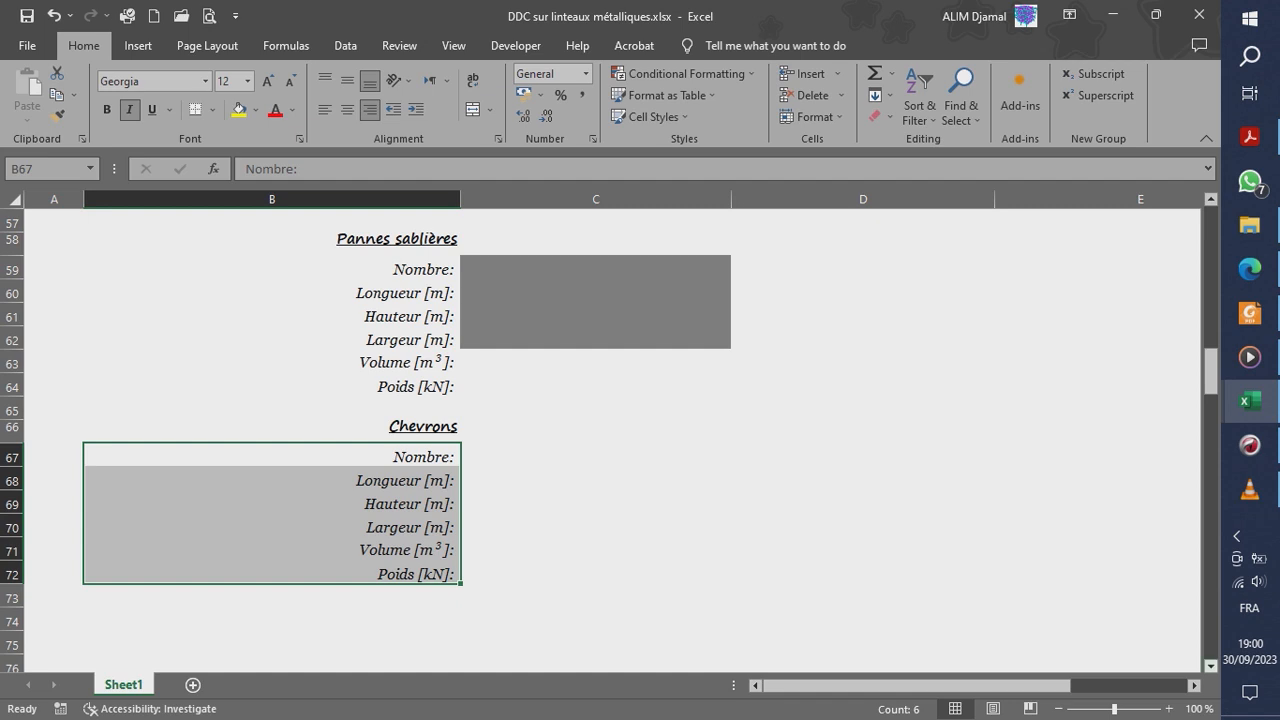
# - Copy the "Pannes sablières" heading from B58 to B74, leaving one empty row below the Chevrons labels
pyautogui.click(1211, 666)
pyautogui.click(1211, 666)
pyautogui.click(1211, 666)
pyautogui.click(1211, 666)
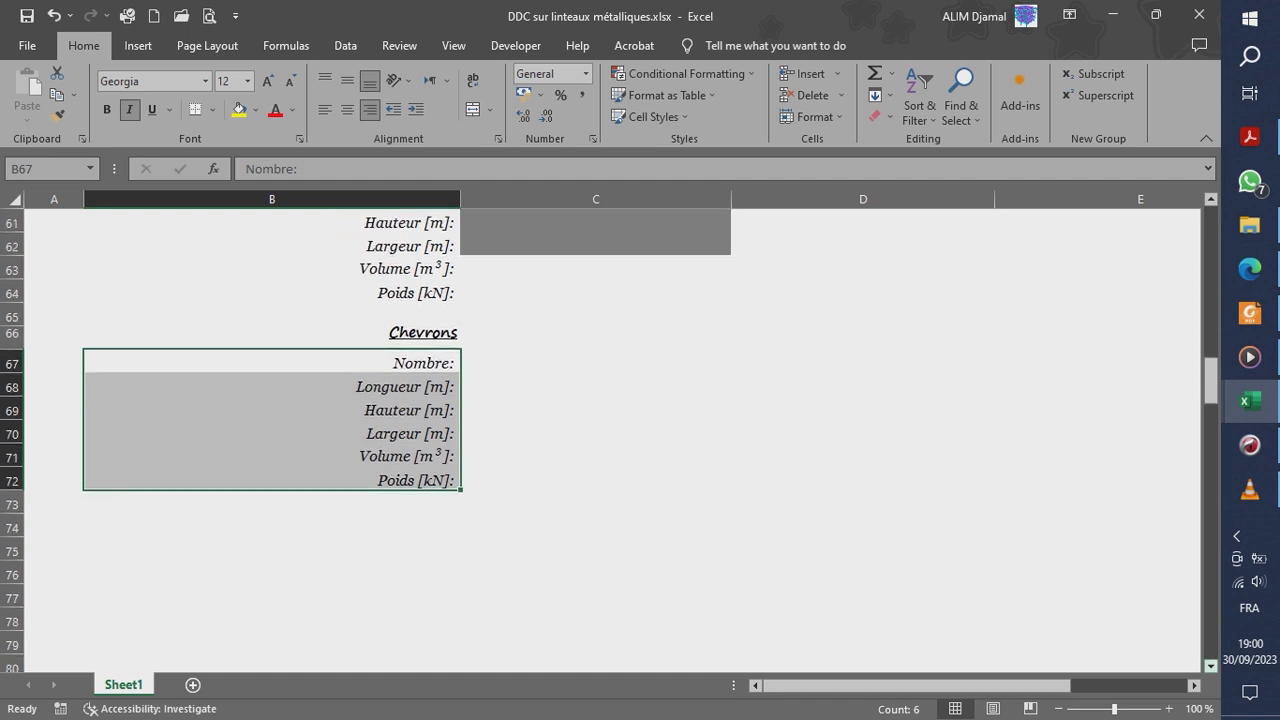
pyautogui.click(1211, 199)
pyautogui.click(1211, 199)
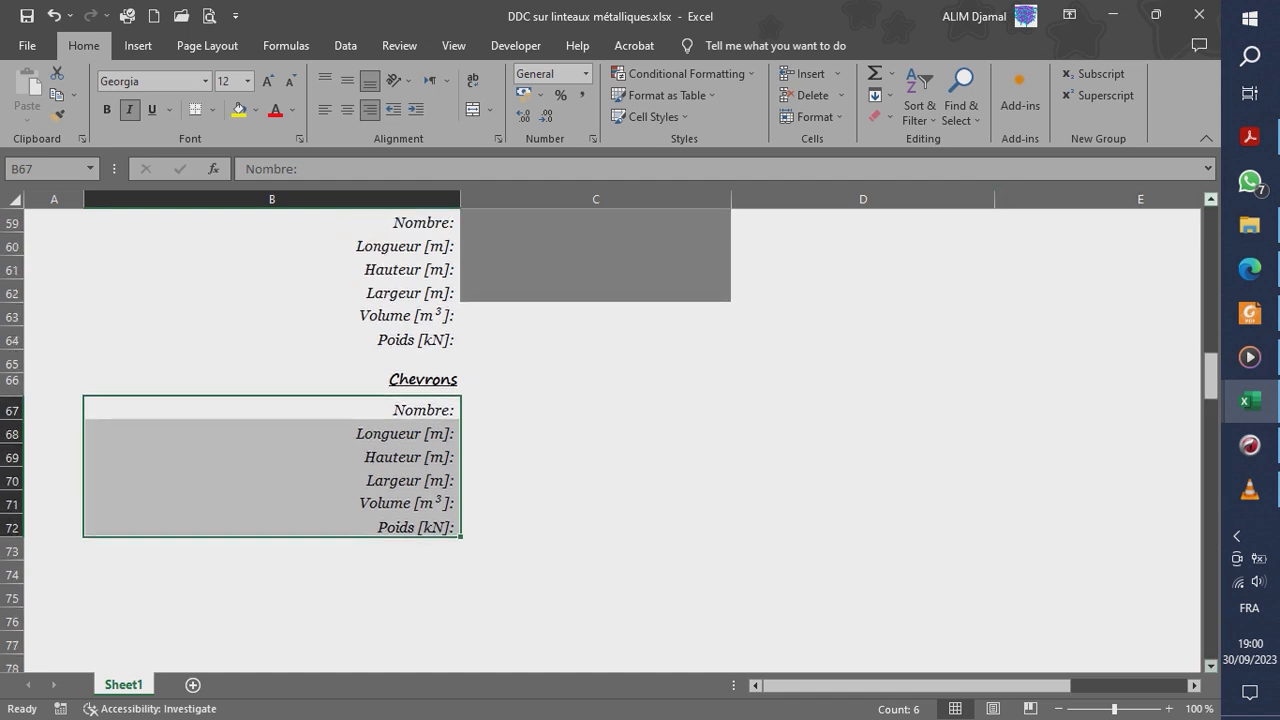
pyautogui.click(1211, 199)
pyautogui.click(1211, 199)
pyautogui.click(1211, 199)
pyautogui.click(397, 266)
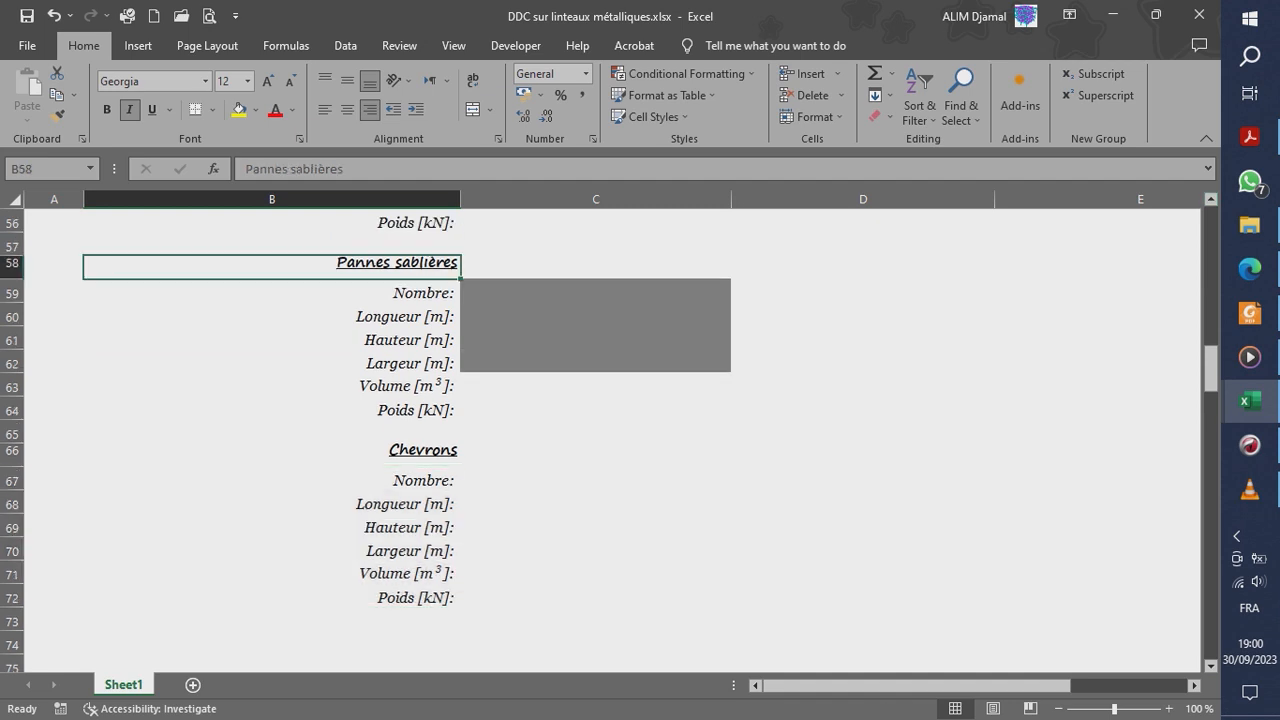
pyautogui.hotkey('ctrl', 'c')
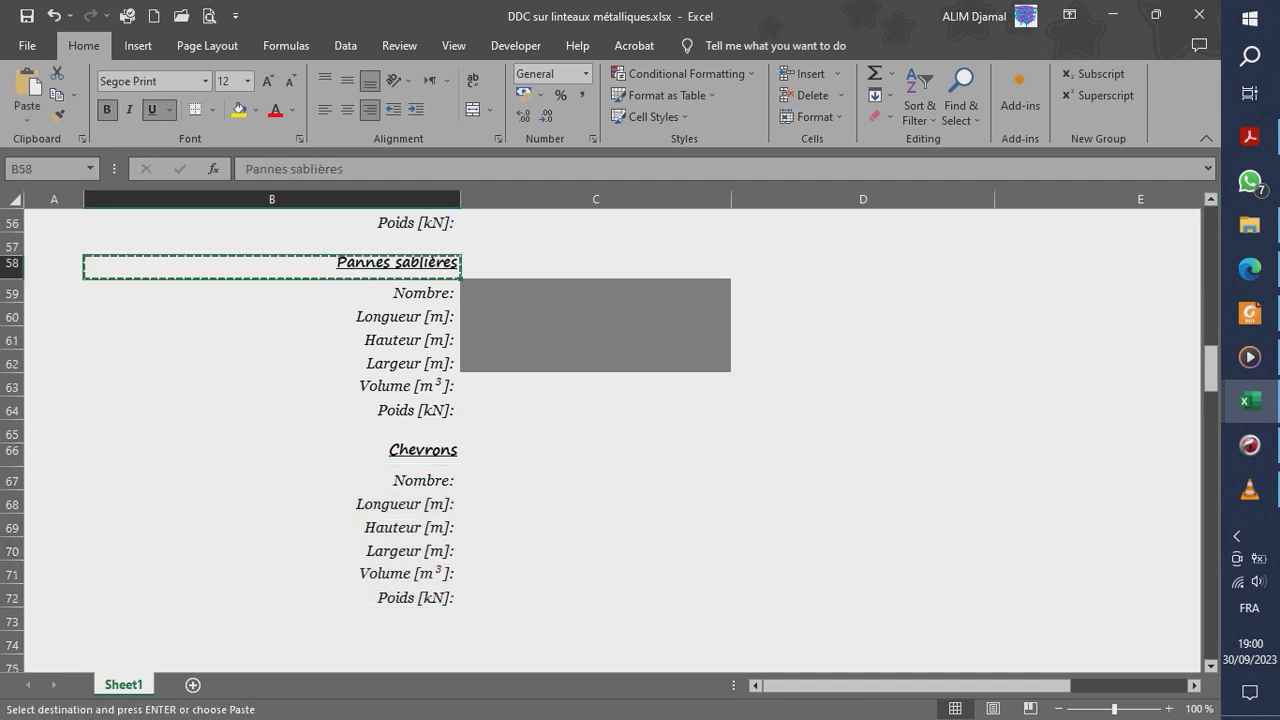
pyautogui.click(380, 620)
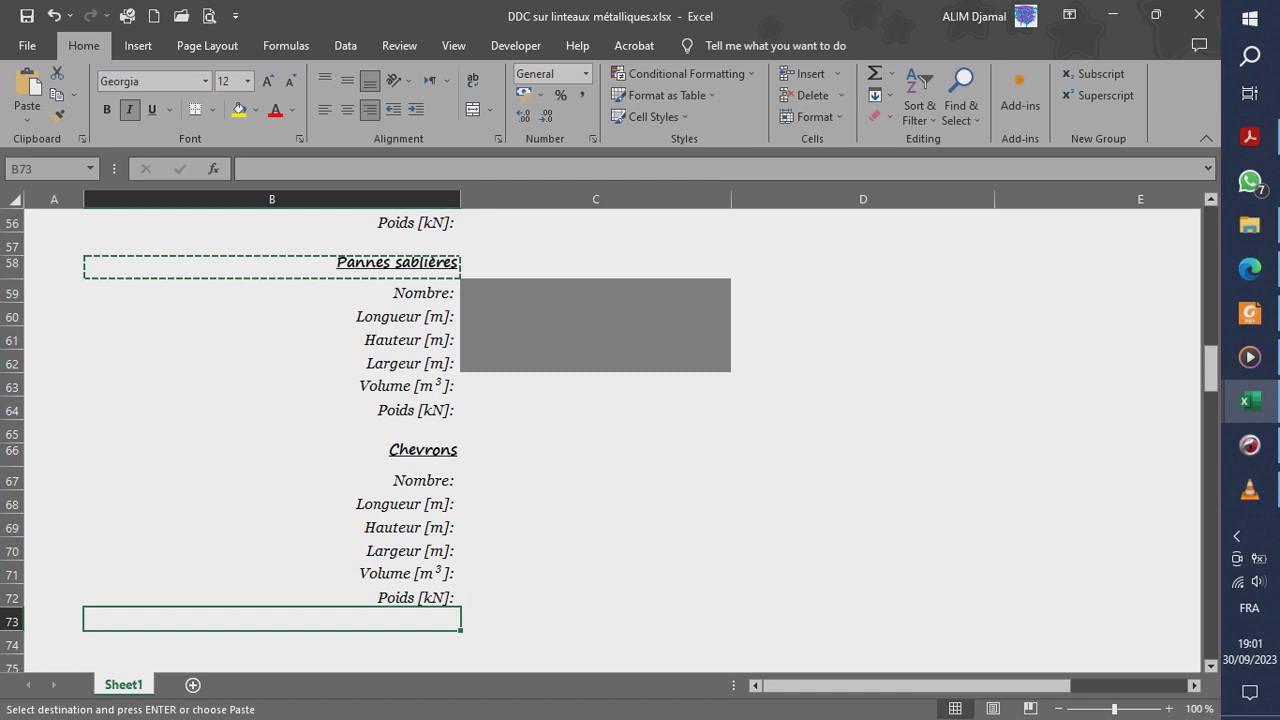
pyautogui.click(380, 643)
pyautogui.hotkey('ctrl', 'v')
pyautogui.press('Escape')
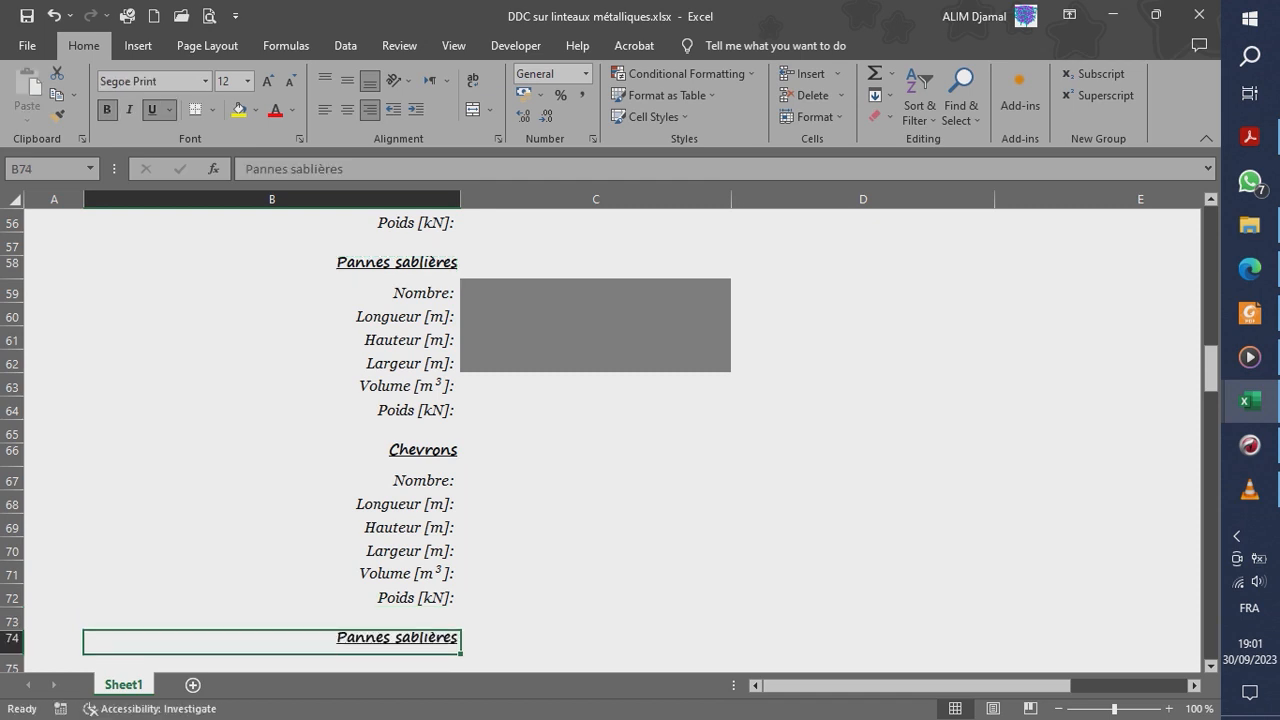
# - Change the heading in B74 to "Pannes intermédiaires"
pyautogui.click(385, 169)
pyautogui.press('BackSpace')
pyautogui.press('BackSpace')
pyautogui.press('BackSpace')
pyautogui.press('BackSpace')
pyautogui.press('BackSpace')
pyautogui.press('BackSpace')
pyautogui.press('BackSpace')
pyautogui.press('BackSpace')
pyautogui.press('BackSpace')
pyautogui.write('intermé')
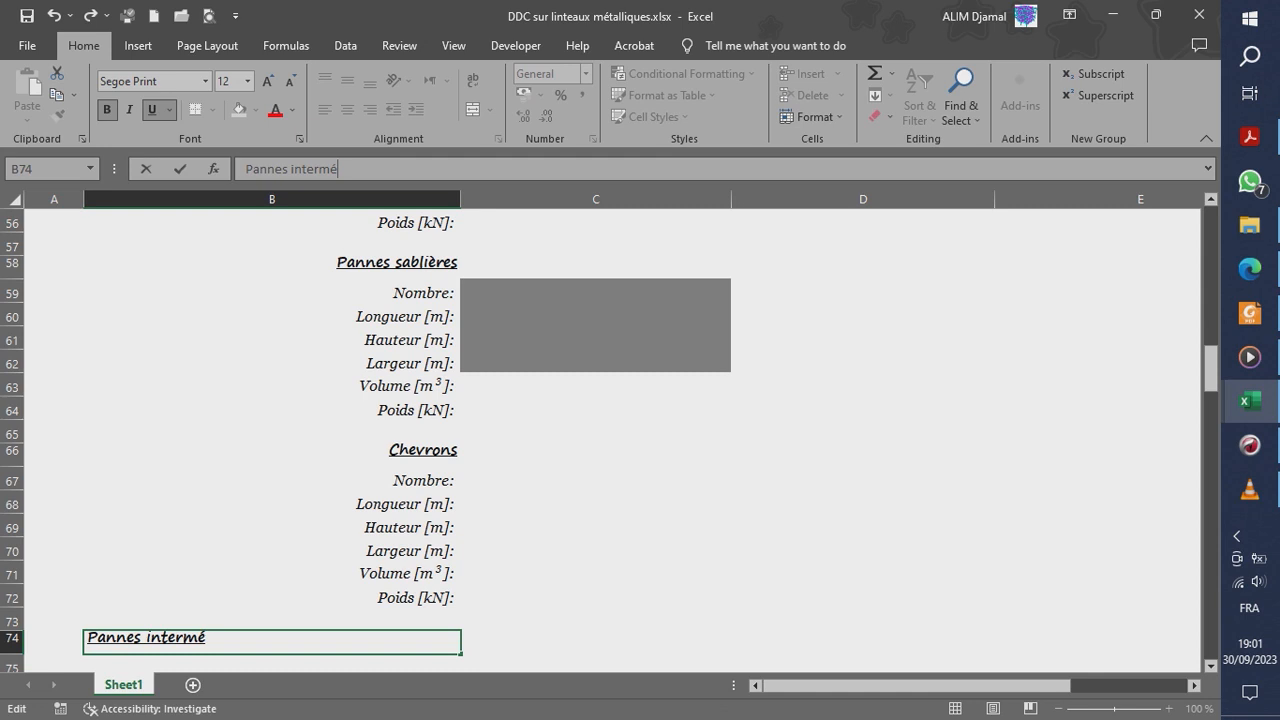
pyautogui.write('diaires')
pyautogui.press('Return')
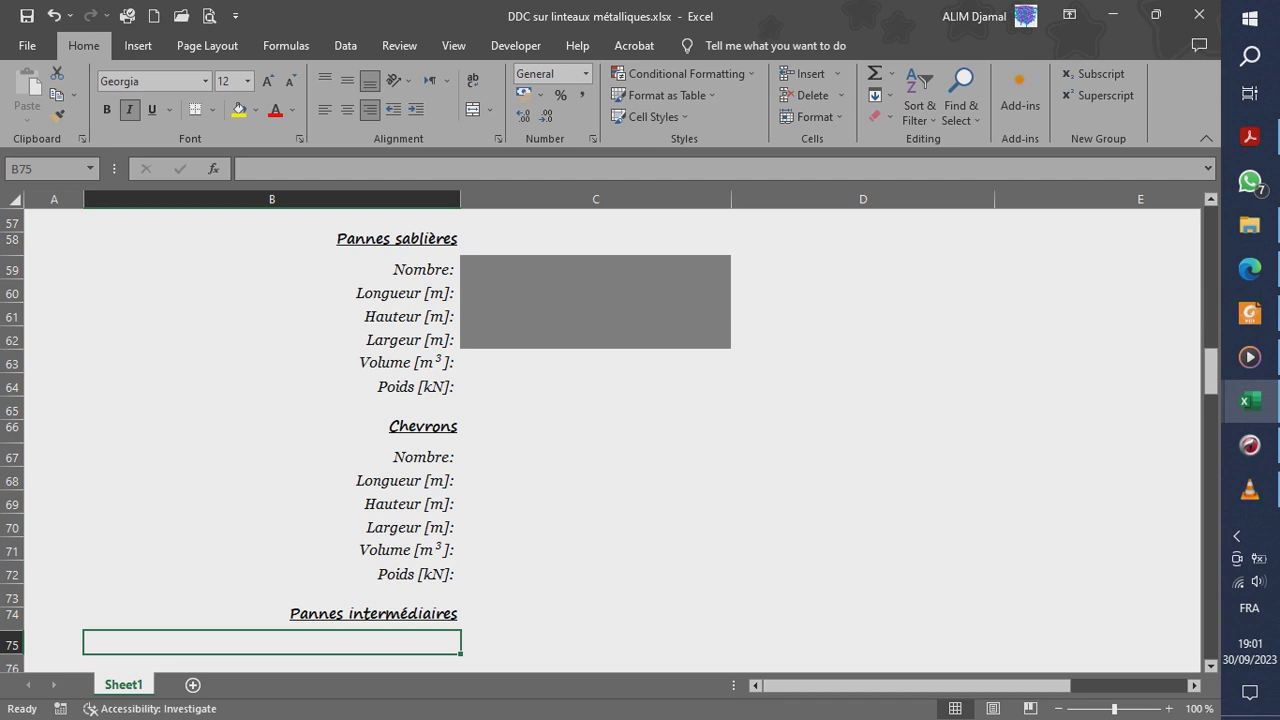
# - Apply the grey format of C62 to C67:C70 and the plain format of C63 to C71:C72 under Chevrons
pyautogui.click(595, 337)
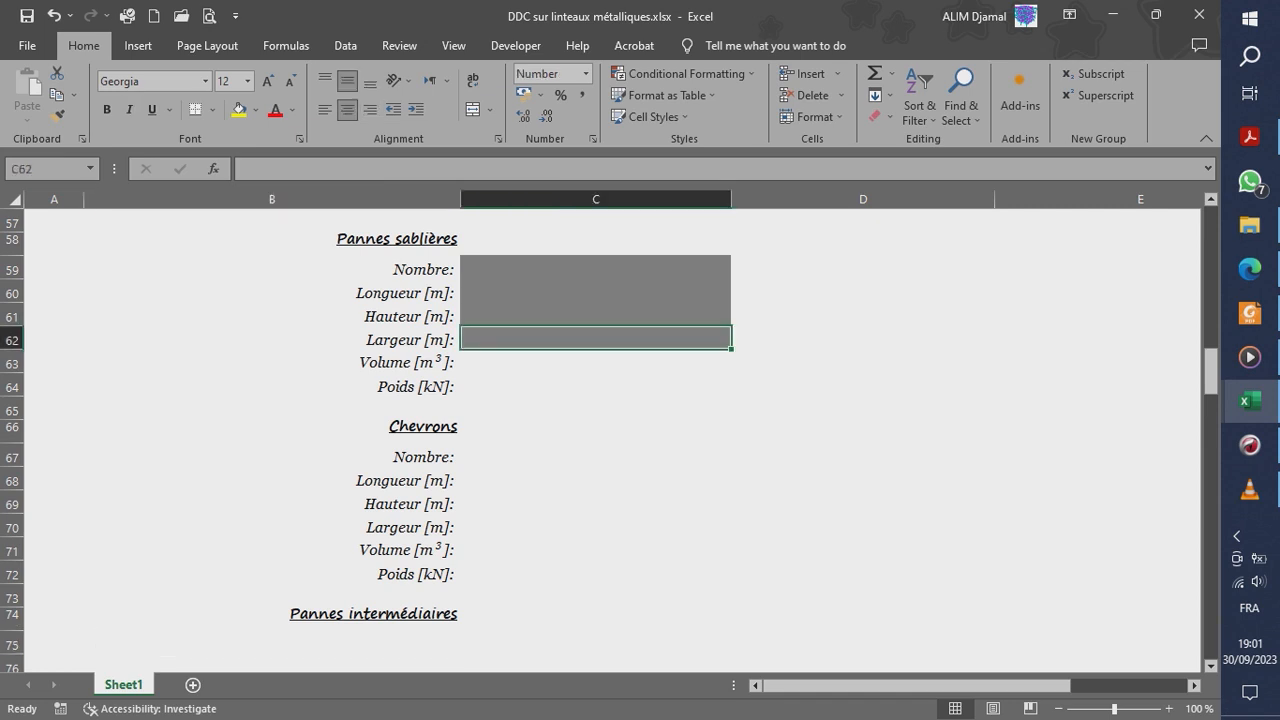
pyautogui.click(57, 116)
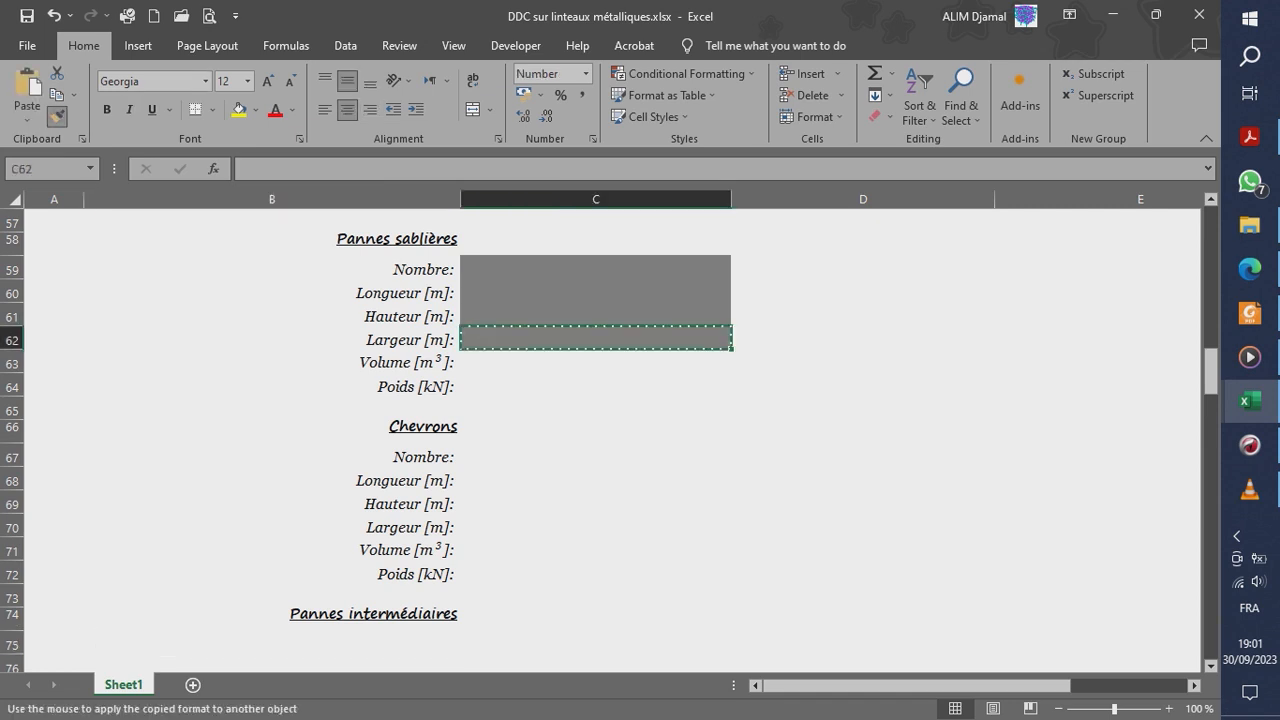
pyautogui.moveTo(595, 456); pyautogui.dragTo(595, 527)
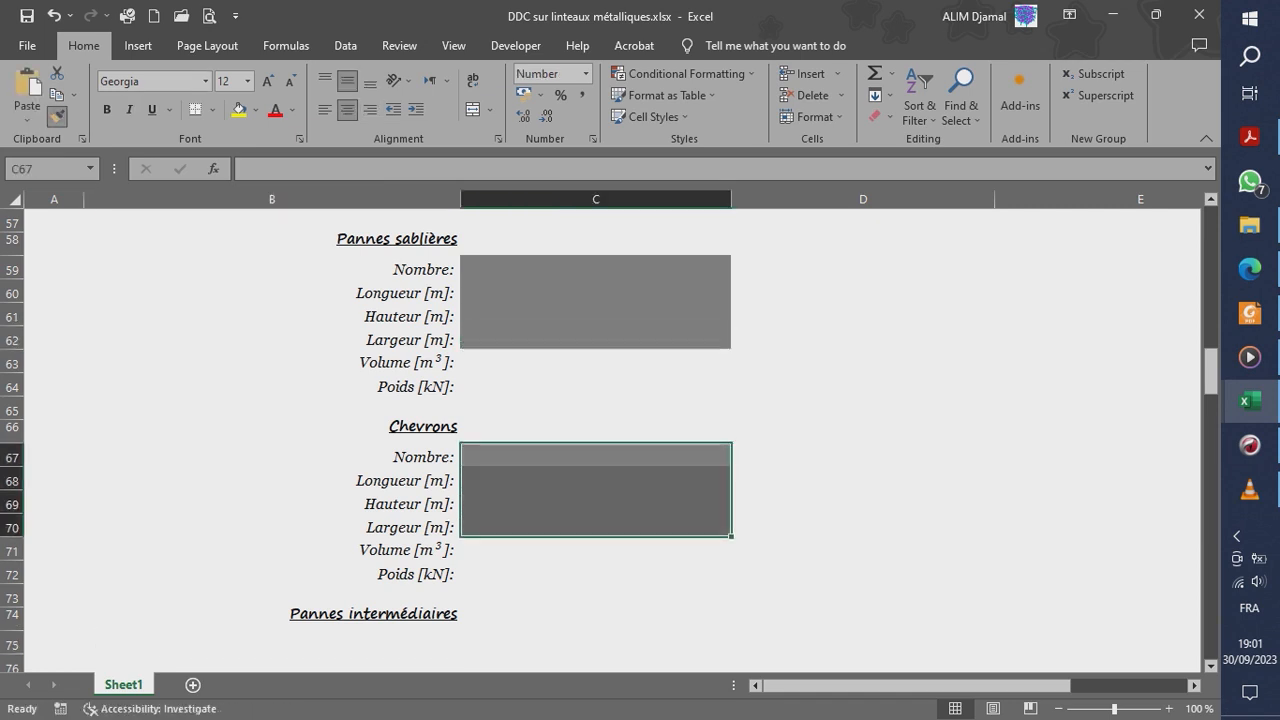
pyautogui.click(595, 361)
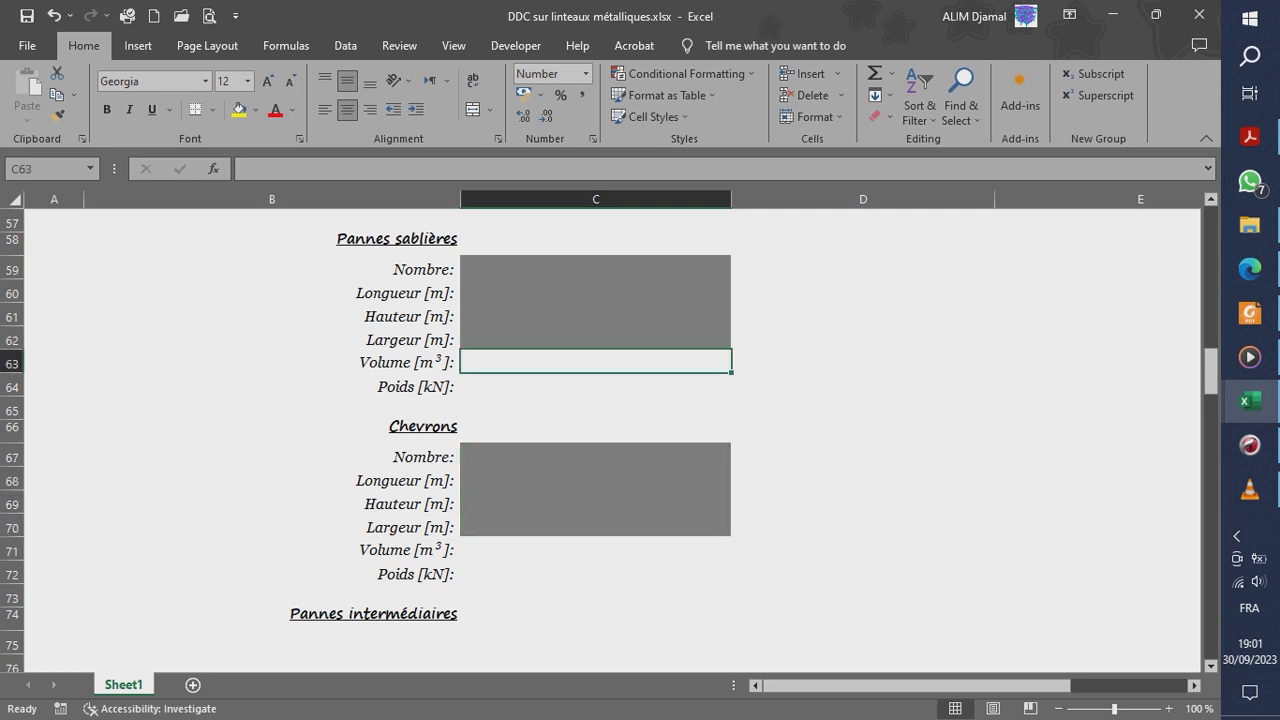
pyautogui.click(57, 116)
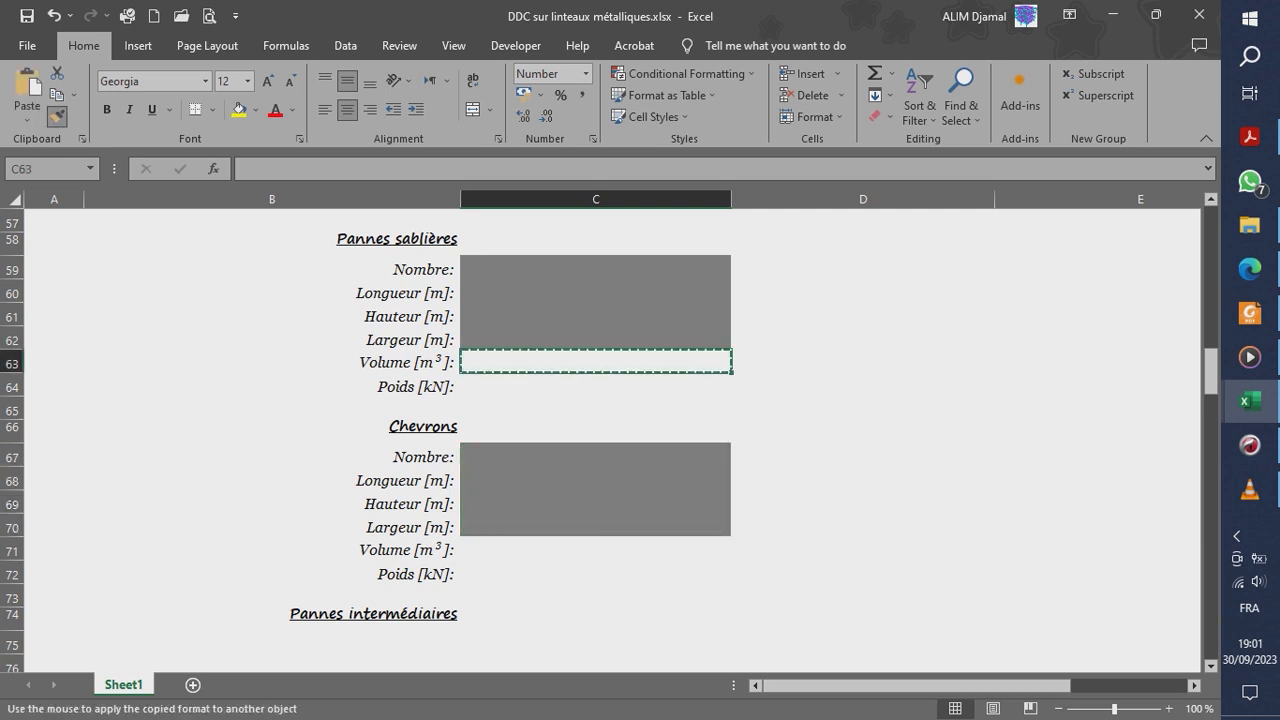
pyautogui.moveTo(595, 549); pyautogui.dragTo(595, 573)
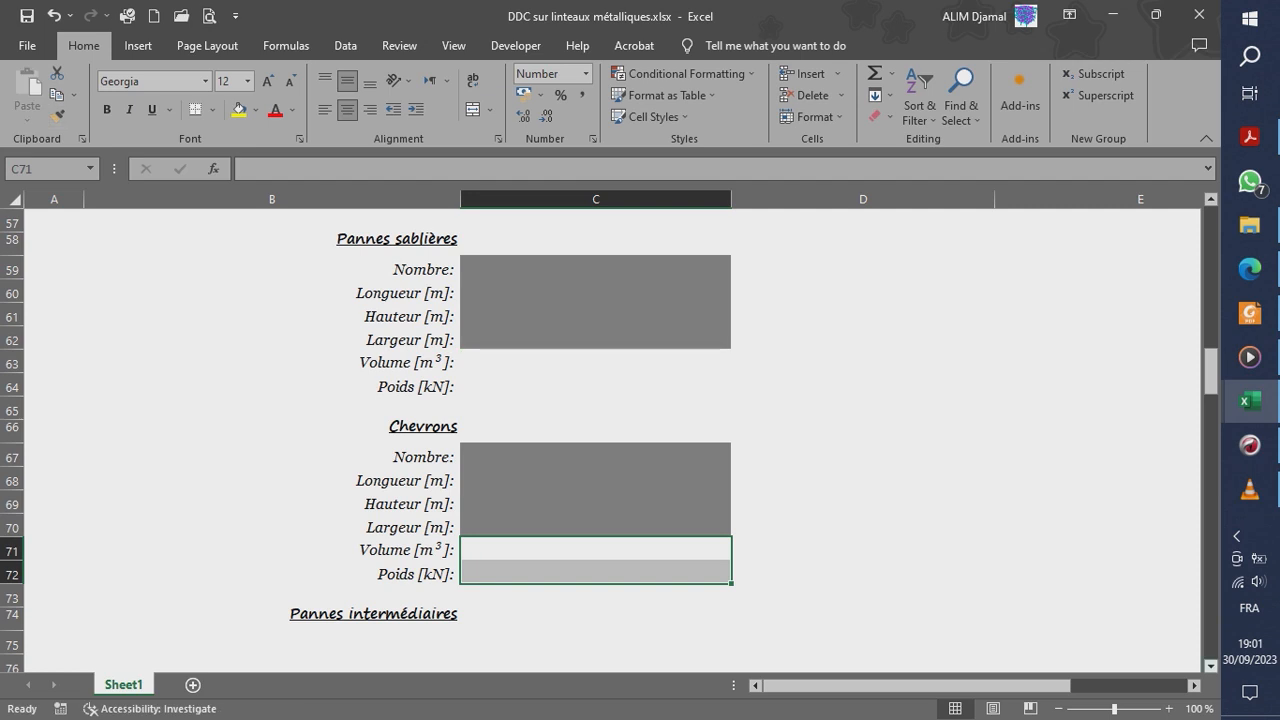
# - Copy the labels from Nombre to Poids in B67:B72 to B75:B80, under the Pannes intermédiaires heading
pyautogui.scroll(-2, 609, 429)
pyautogui.scroll(-1, 609, 429)
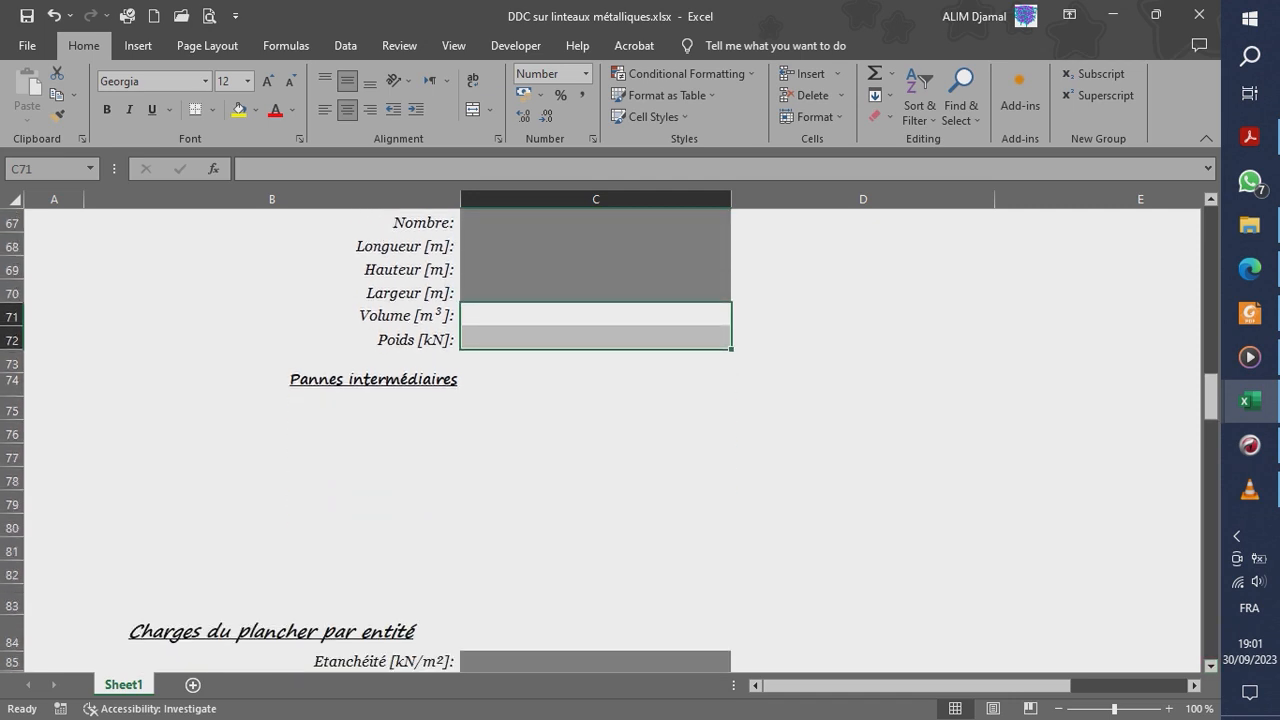
pyautogui.click(1211, 199)
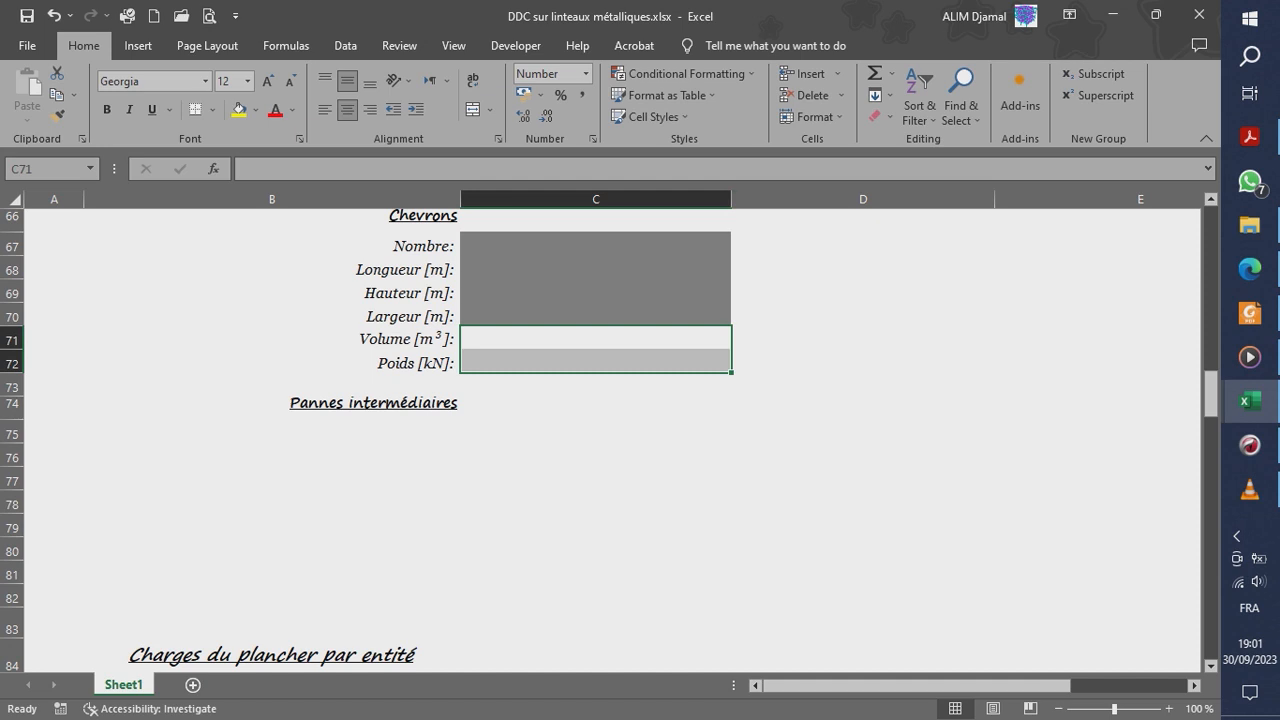
pyautogui.click(270, 245)
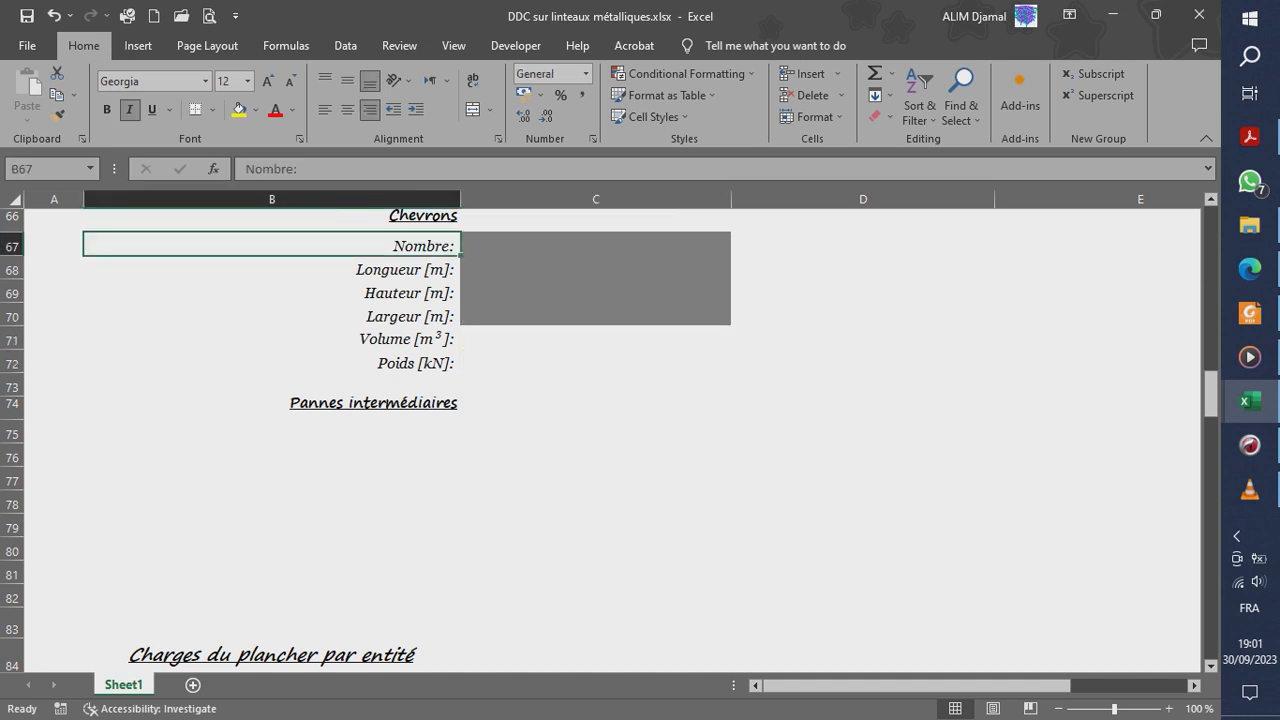
pyautogui.hotkey('shift', 'Down')
pyautogui.hotkey('shift', 'Down')
pyautogui.hotkey('shift', 'Down')
pyautogui.hotkey('shift', 'Down')
pyautogui.hotkey('shift', 'Down')
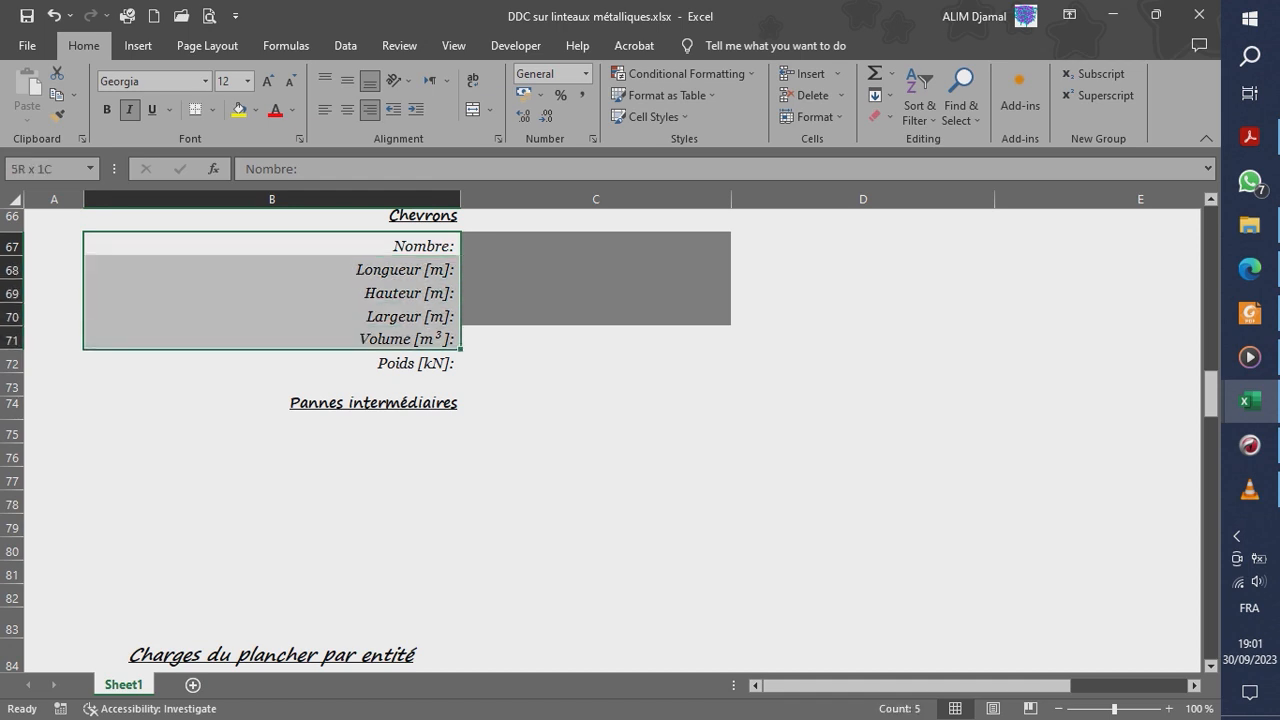
pyautogui.hotkey('ctrl', 'c')
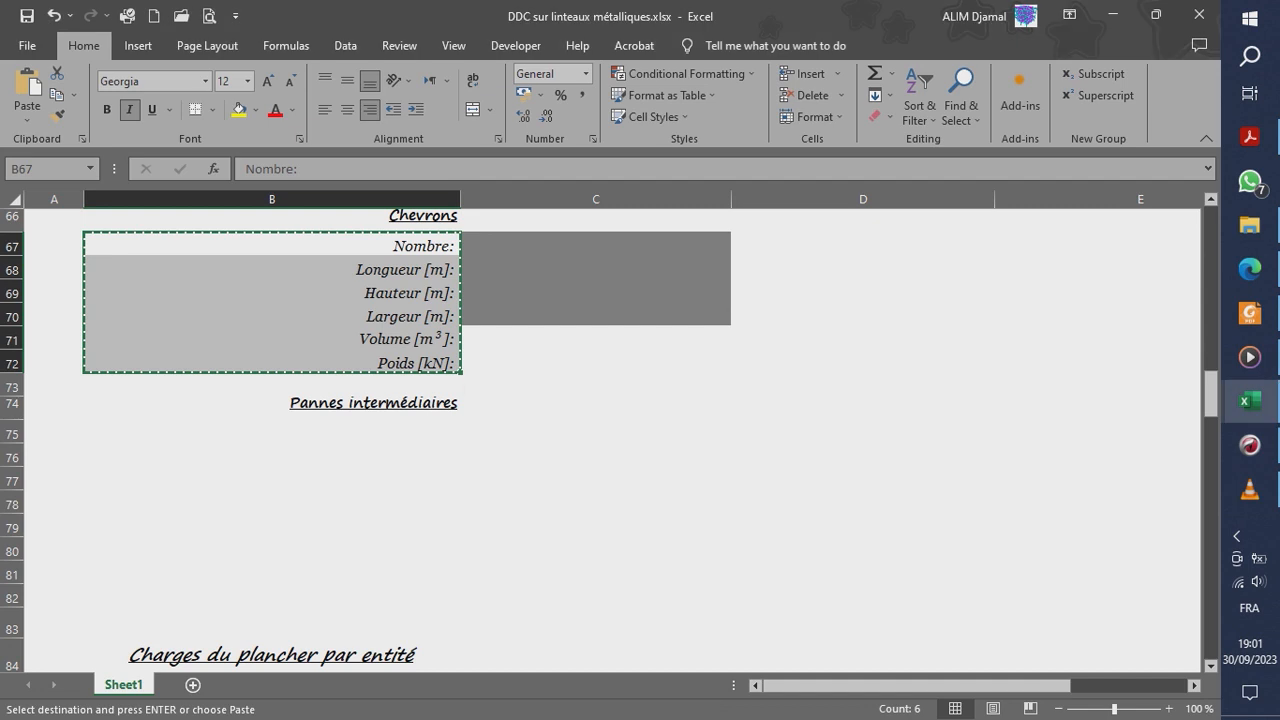
pyautogui.click(272, 432)
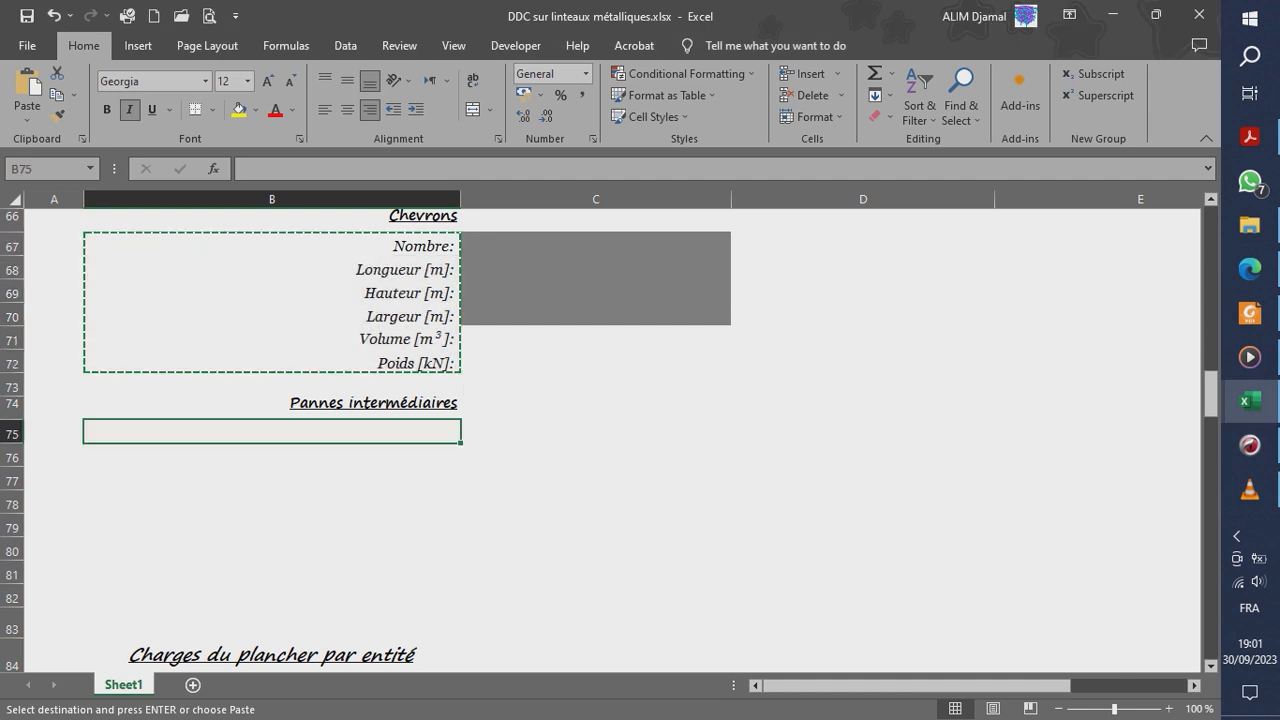
pyautogui.hotkey('ctrl', 'v')
pyautogui.press('Escape')
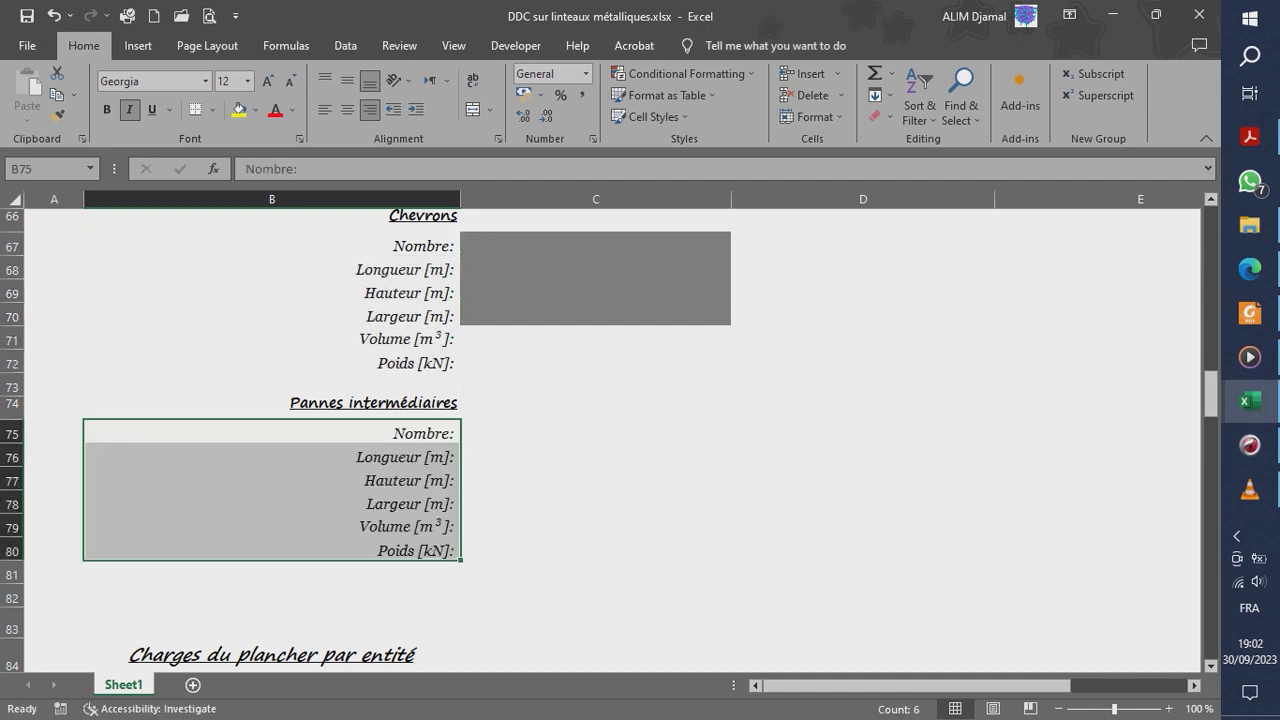
# - Apply the grey format of C67 to C75:C78 and the plain format of C71 to C79:C80 under Pannes intermédiaires
pyautogui.click(595, 244)
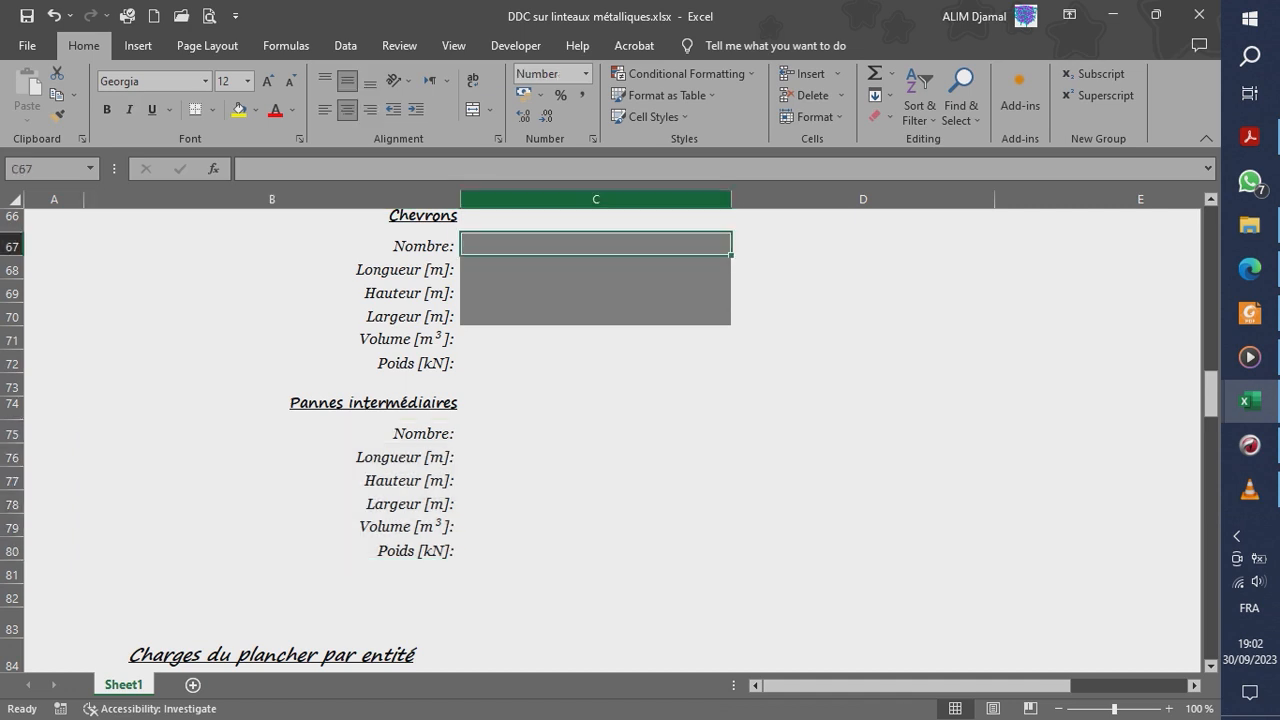
pyautogui.click(57, 117)
pyautogui.moveTo(595, 433); pyautogui.dragTo(595, 503)
pyautogui.click(595, 338)
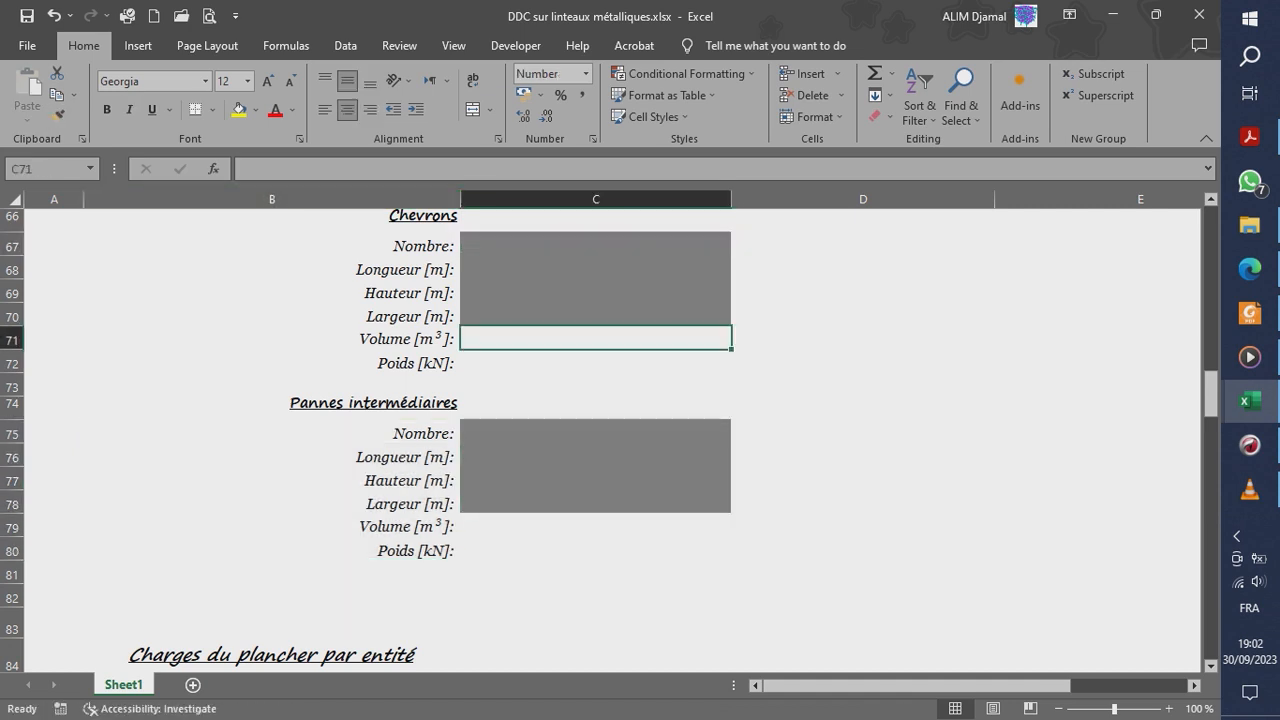
pyautogui.click(57, 117)
pyautogui.moveTo(595, 526); pyautogui.dragTo(595, 550)
# - Copy the "Pannes intermédiaires" heading from B74 to B82 and change the copy to "Arbalétrier"
pyautogui.click(271, 595)
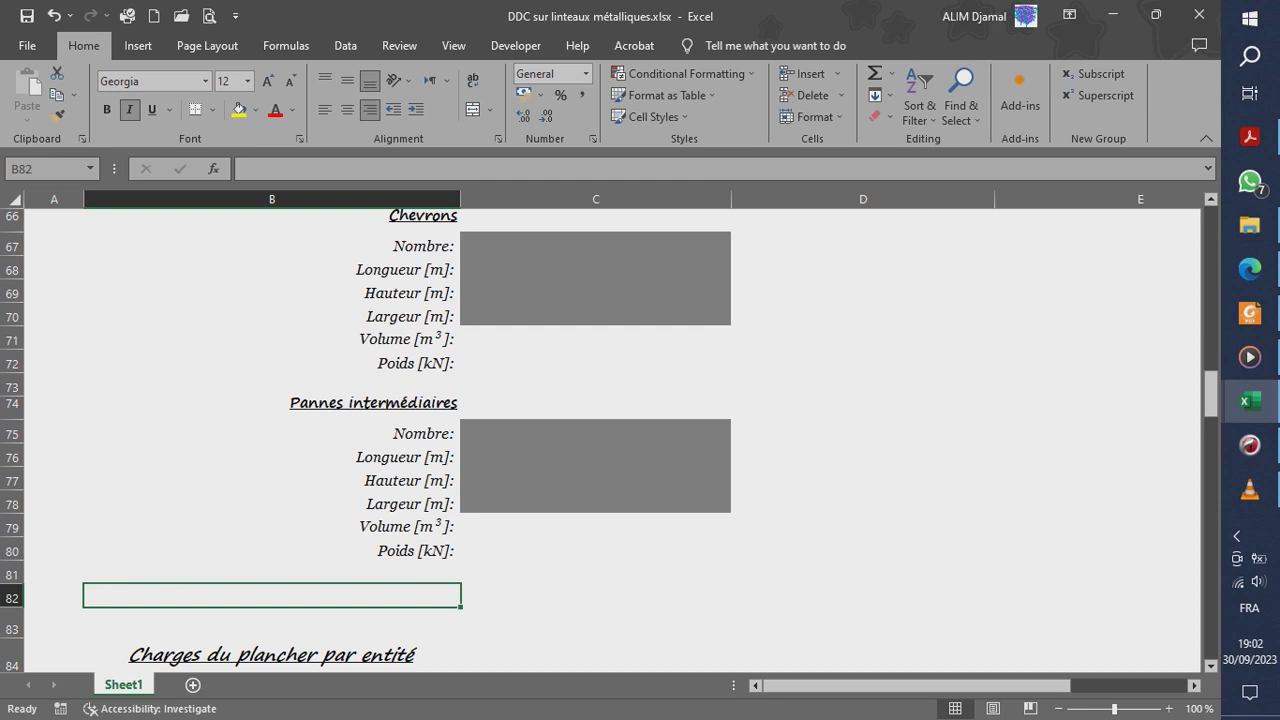
pyautogui.click(271, 406)
pyautogui.hotkey('ctrl', 'c')
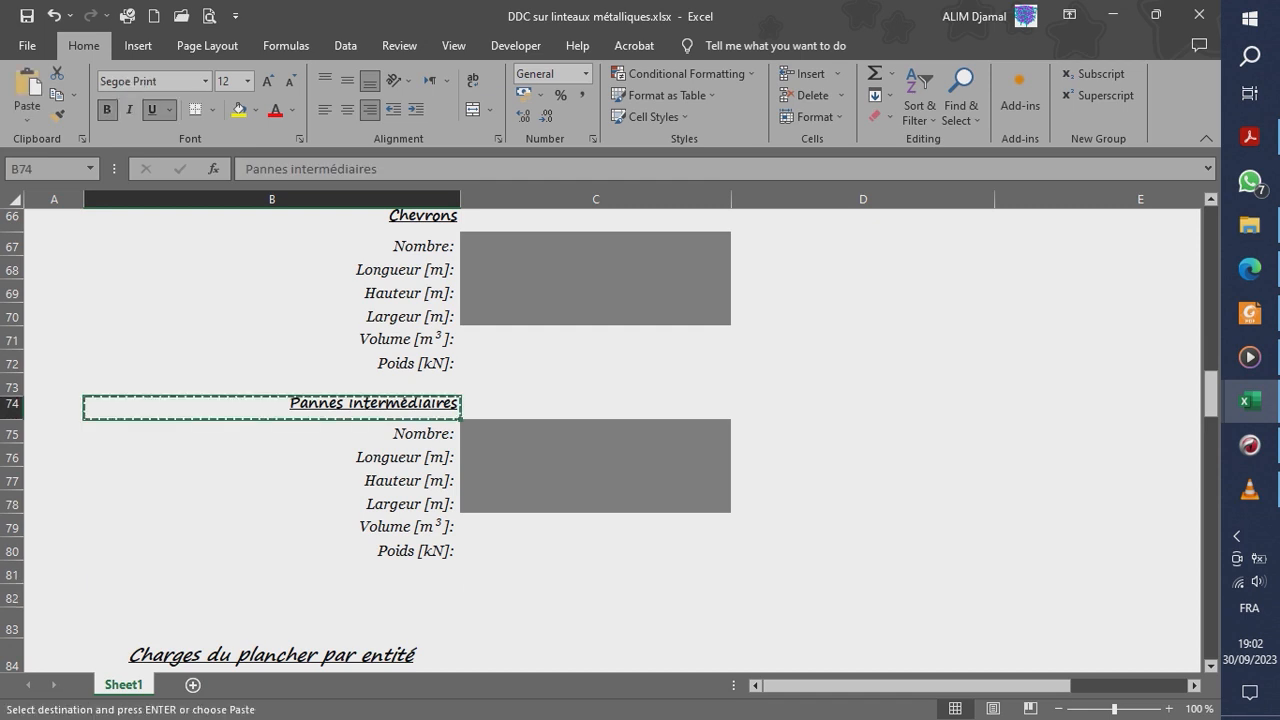
pyautogui.click(271, 572)
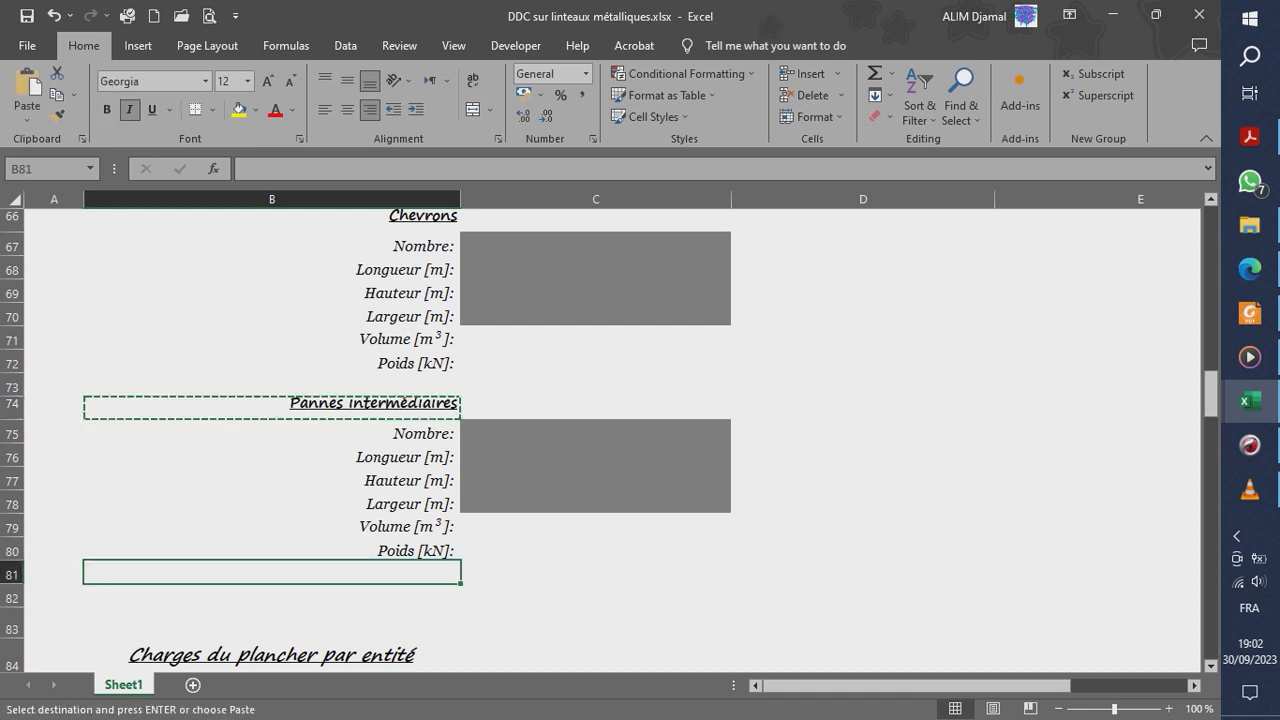
pyautogui.press('Down')
pyautogui.hotkey('ctrl', 'v')
pyautogui.press('Escape')
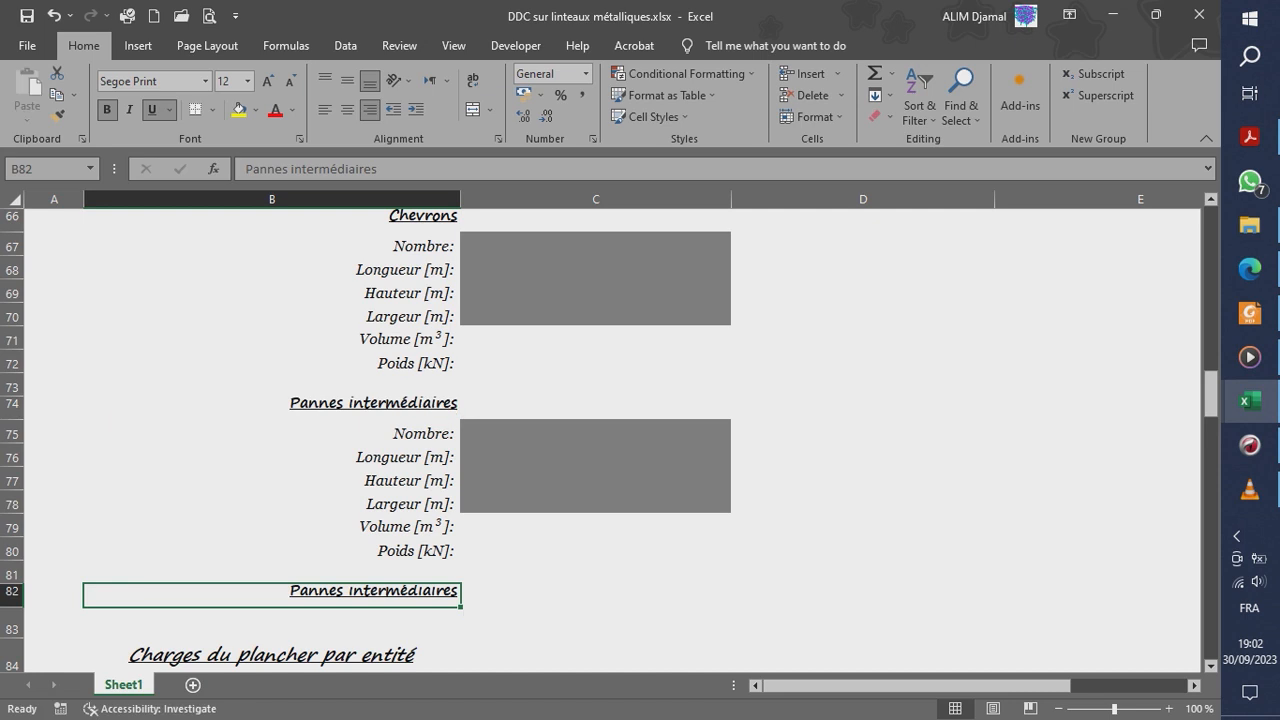
pyautogui.write('Arbalétrier')
pyautogui.press('Return')
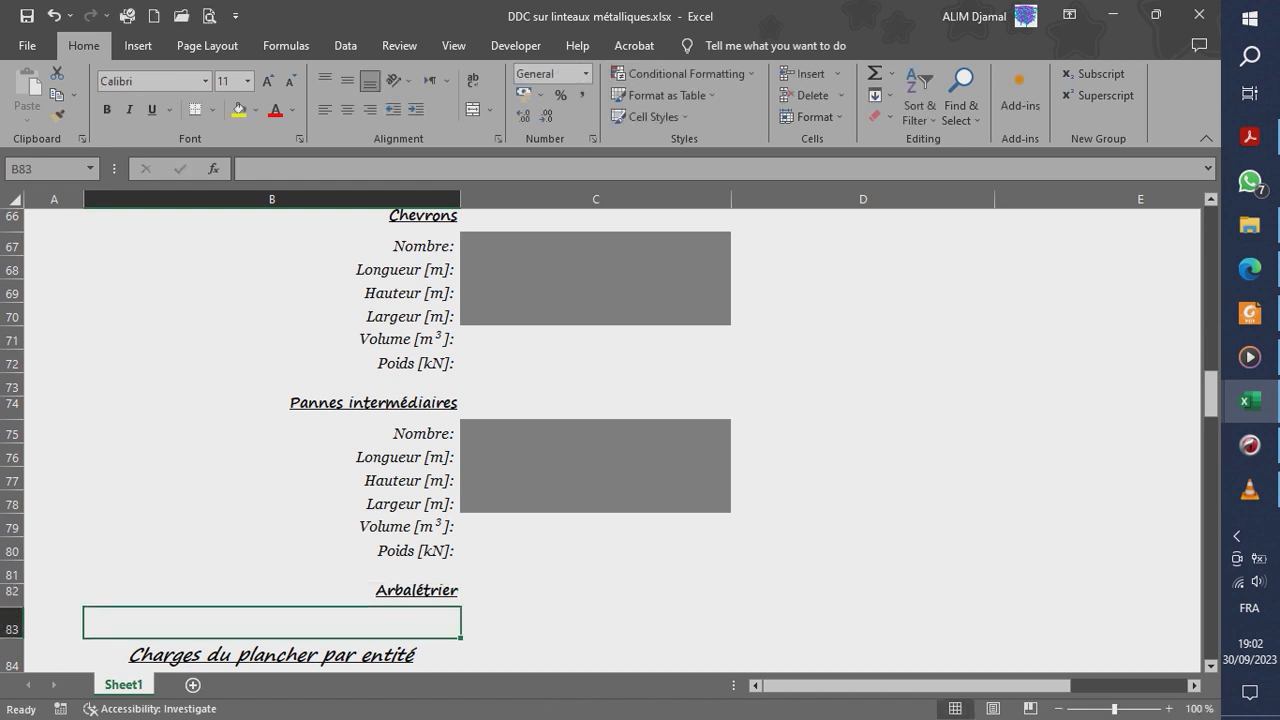
# - Insert seven blank rows between the Arbalétrier heading and the "Charges du plancher par entité" section
pyautogui.rightClick(12, 622)
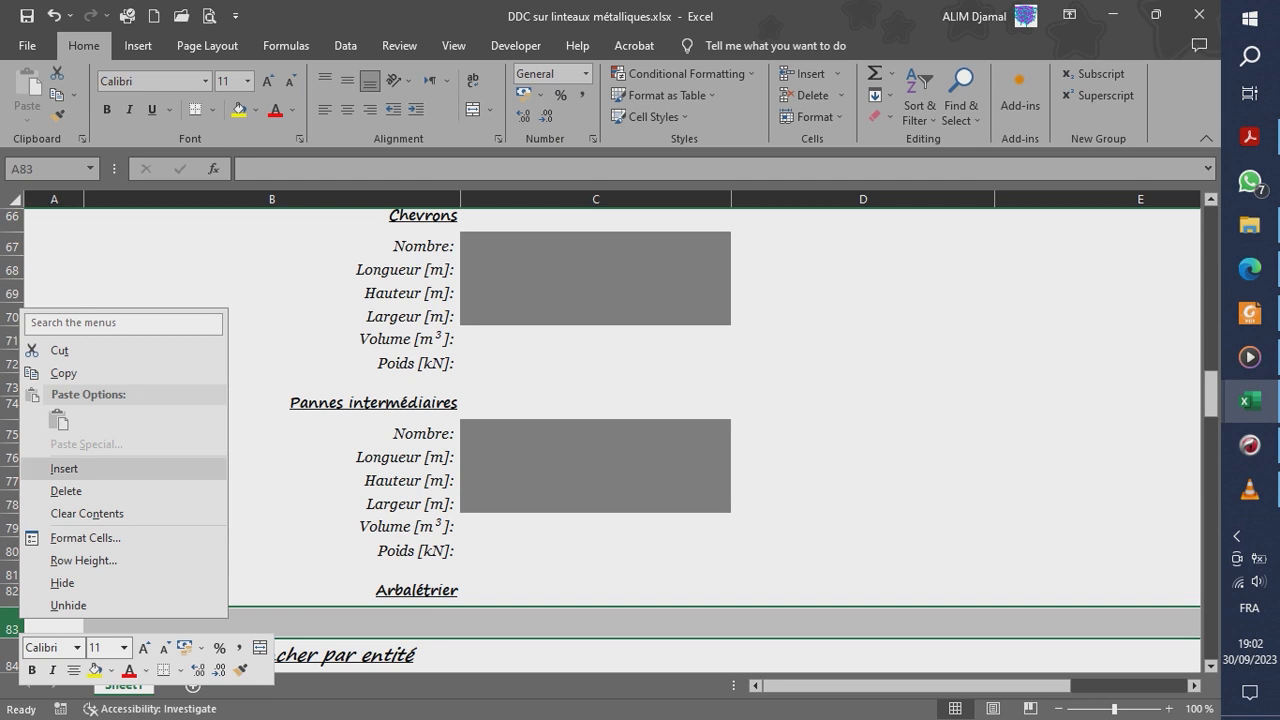
pyautogui.click(50, 466)
pyautogui.scroll(-4, 600, 440)
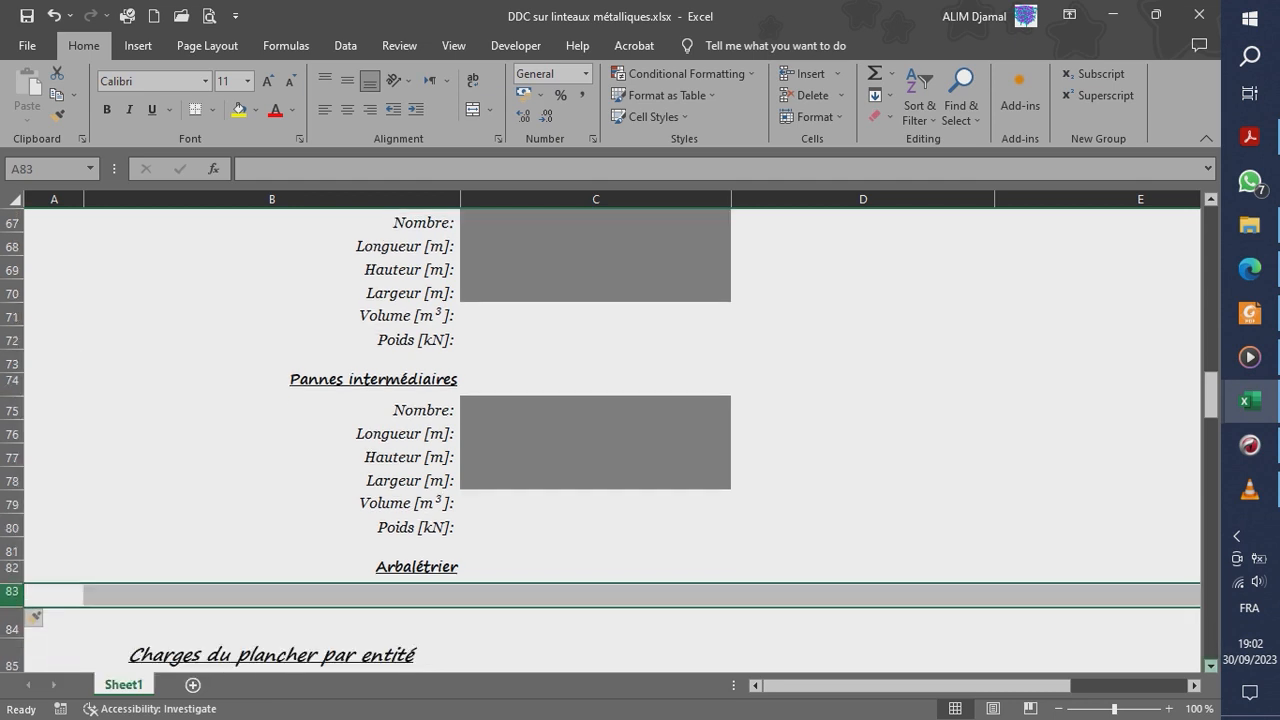
pyautogui.scroll(-1, 609, 445)
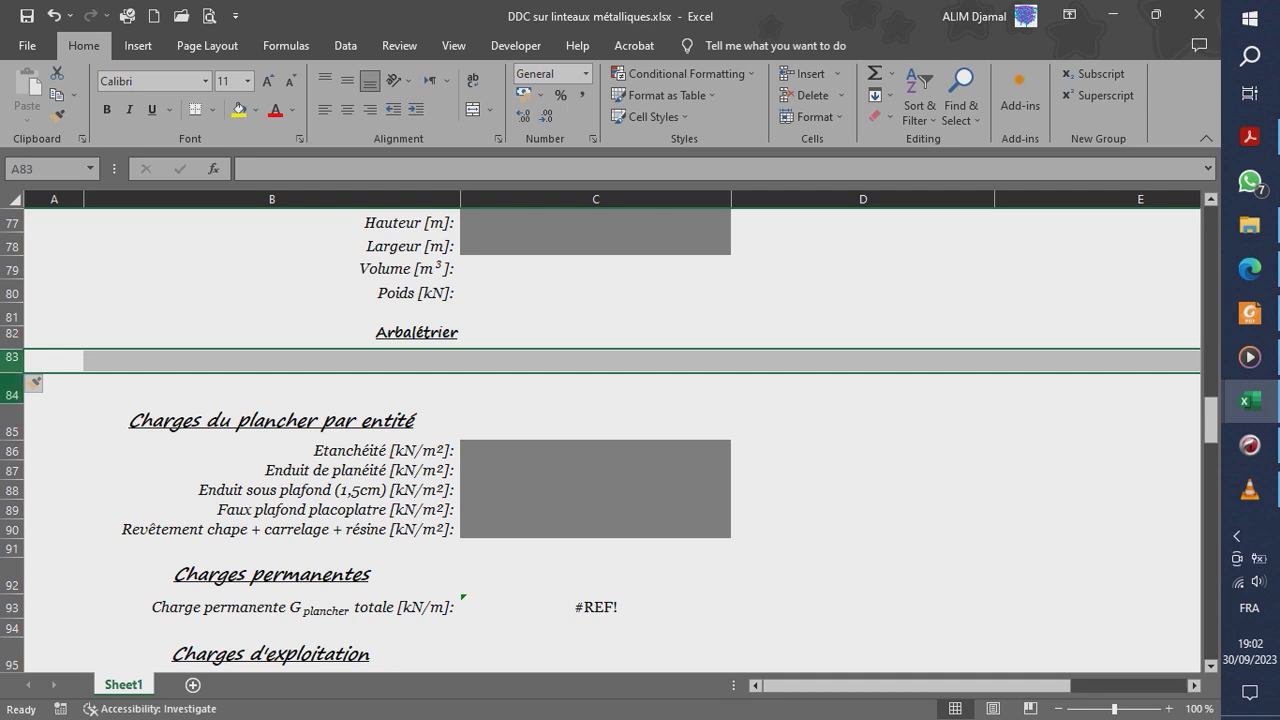
pyautogui.rightClick(12, 393)
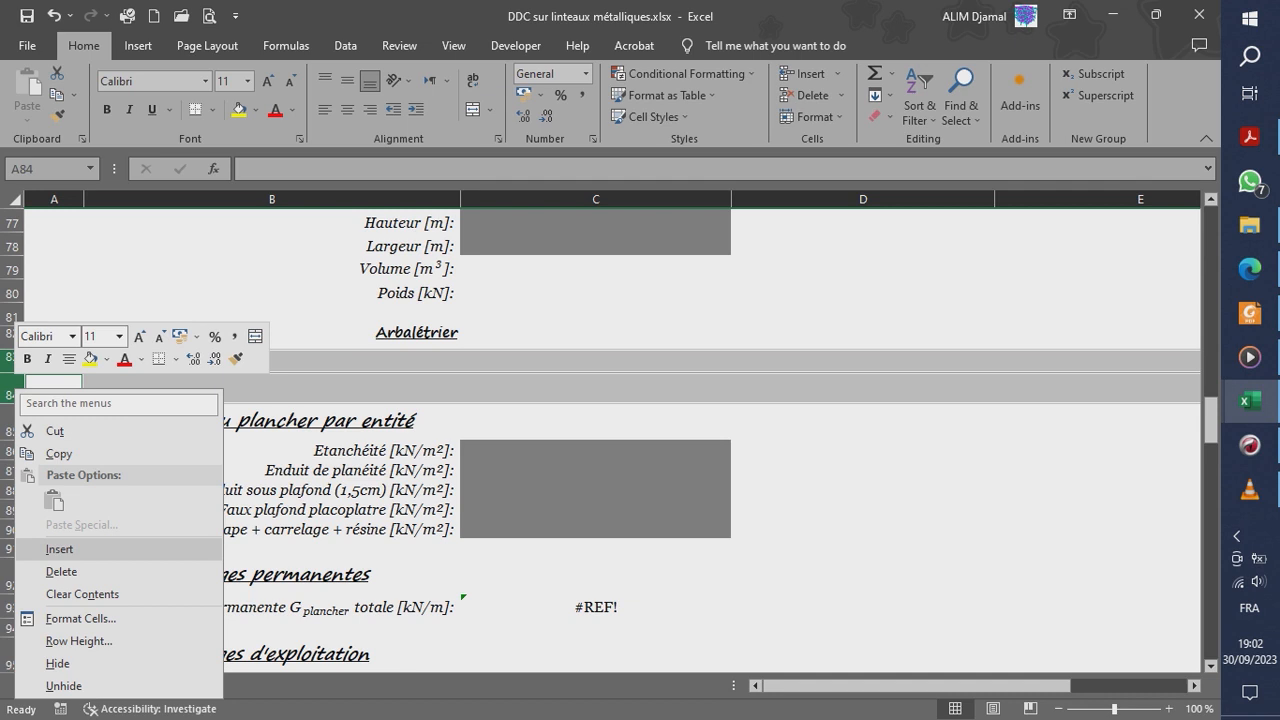
pyautogui.click(59, 549)
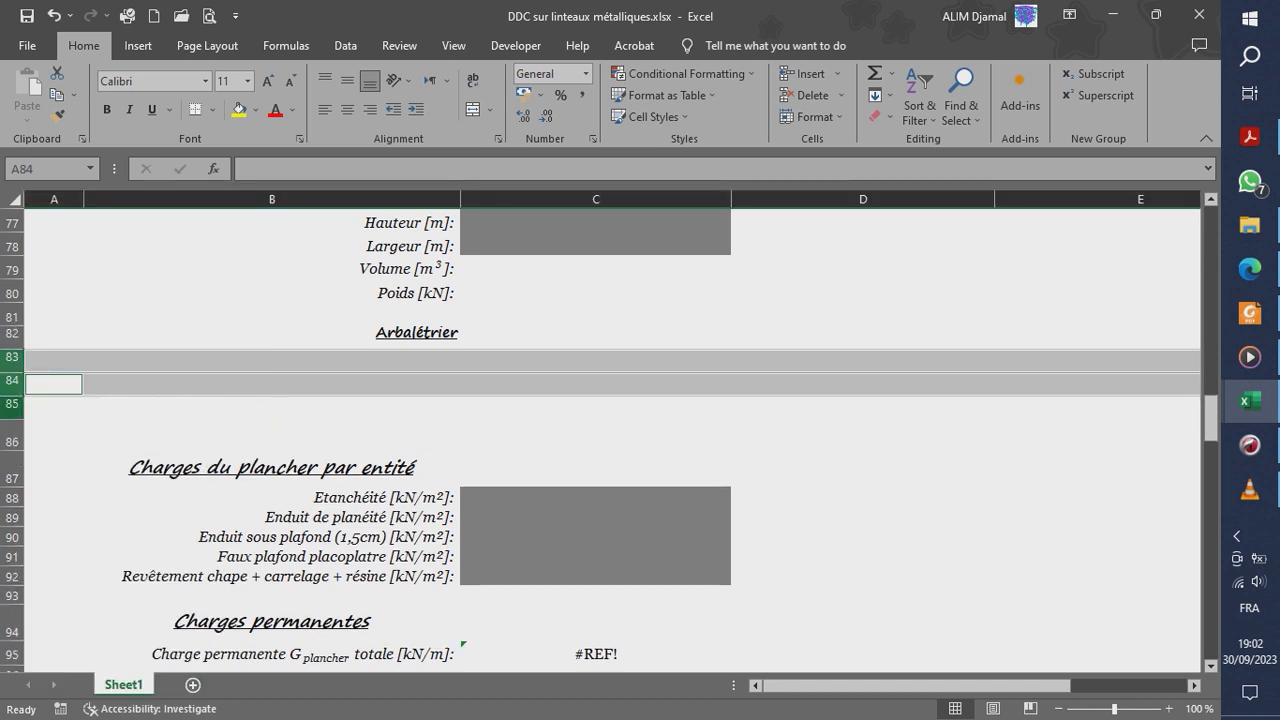
pyautogui.moveTo(12, 392); pyautogui.dragTo(12, 438)
pyautogui.rightClick(12, 438)
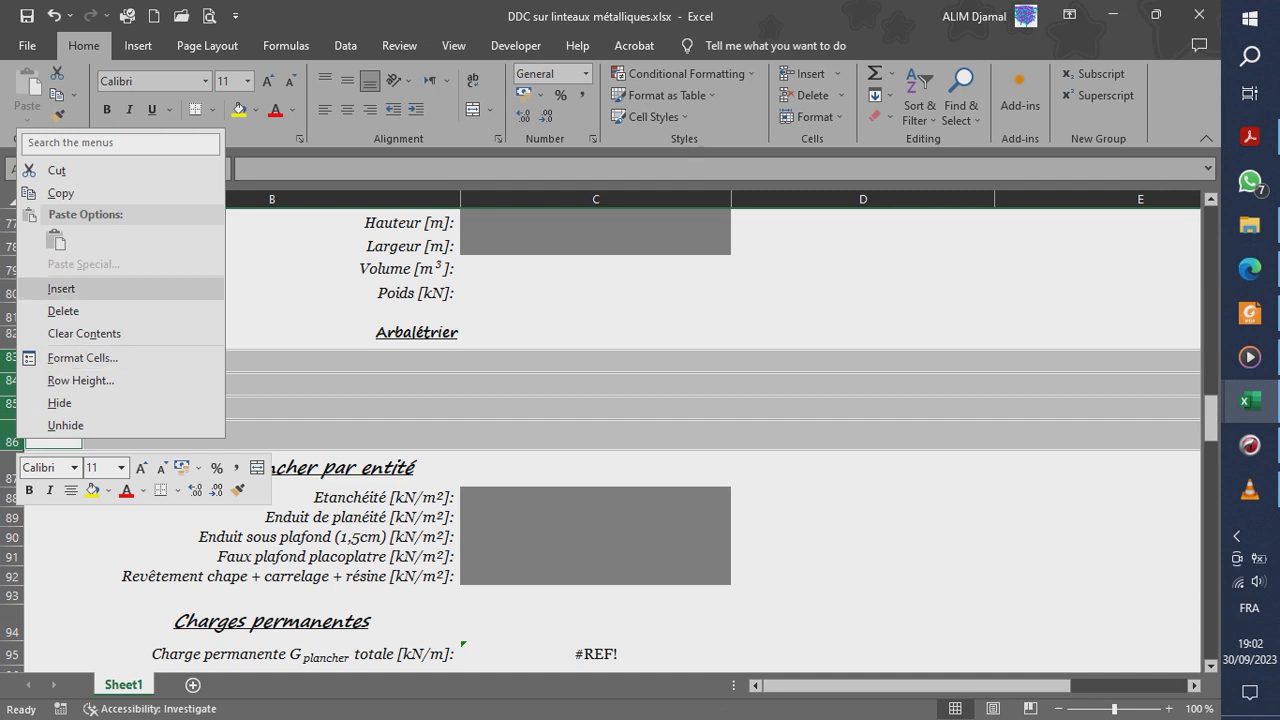
pyautogui.click(61, 288)
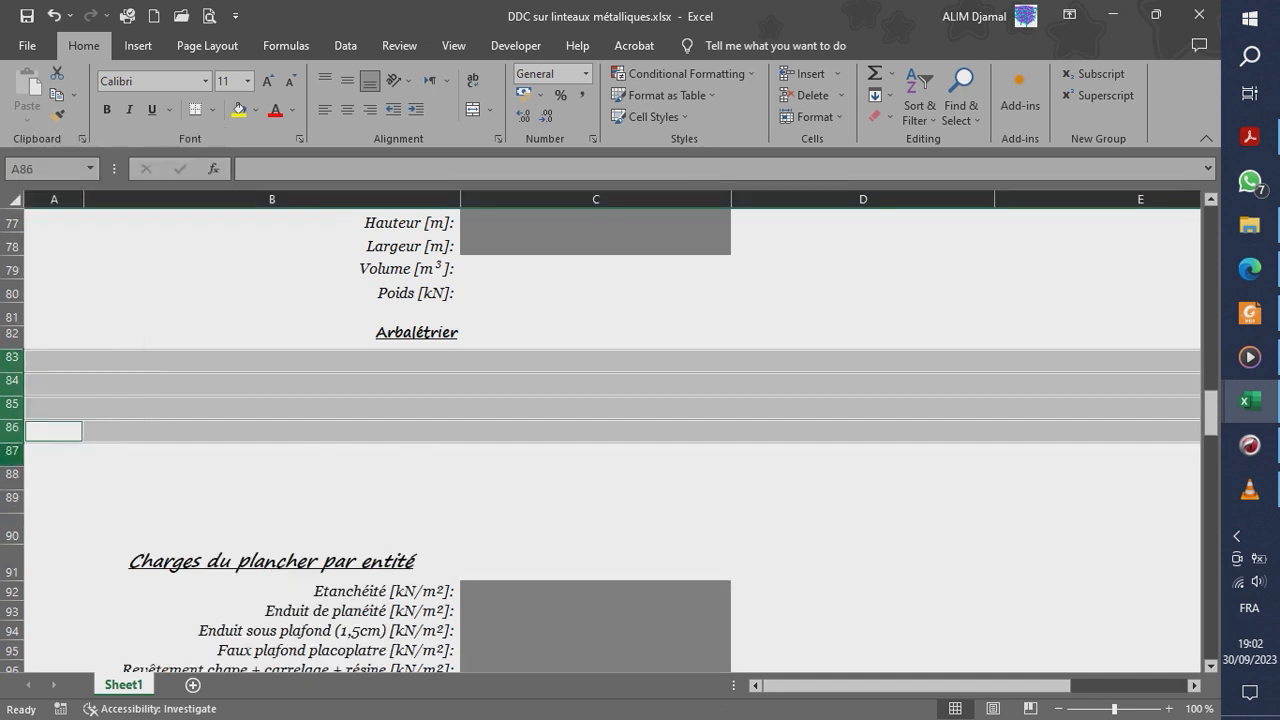
# - Insert eight more blank rows below the Arbalétrier heading, using rows 83 to 90 as the selection
pyautogui.press('F4')
pyautogui.press('F4')
pyautogui.press('F4')
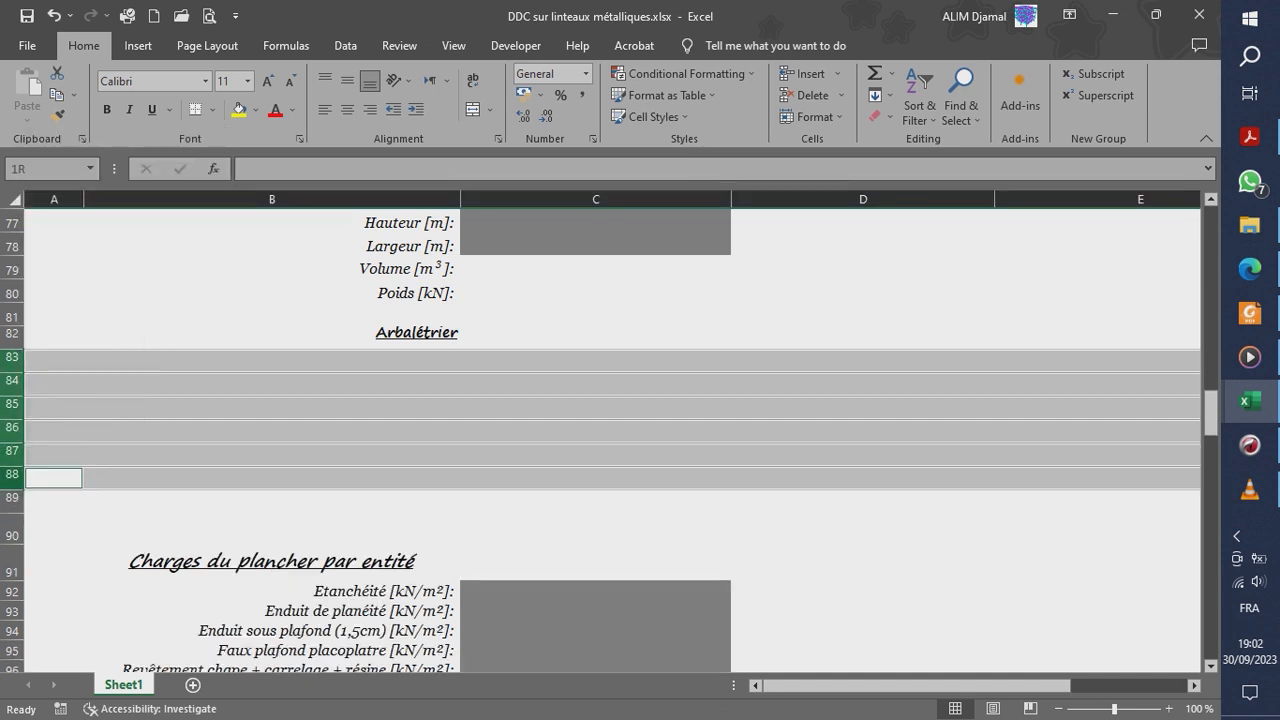
pyautogui.keyDown('ctrl'); pyautogui.click(13, 535); pyautogui.keyUp('ctrl')
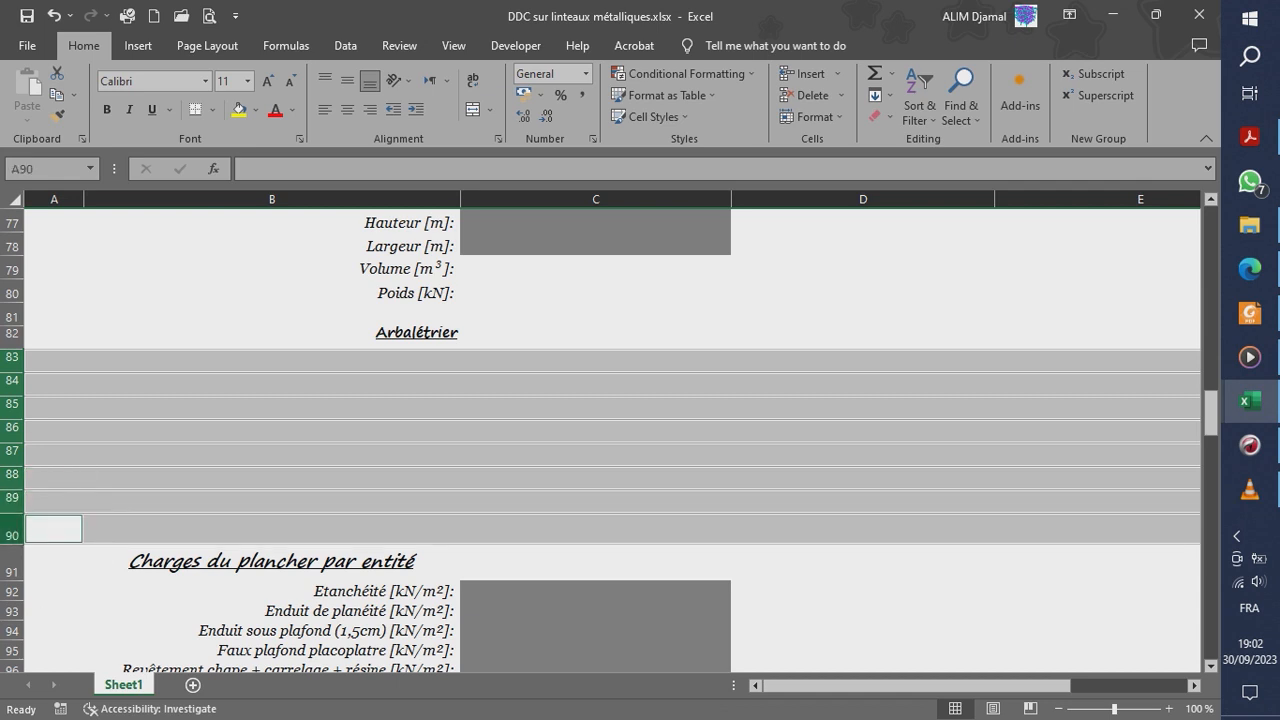
pyautogui.rightClick(13, 535)
pyautogui.click(58, 377)
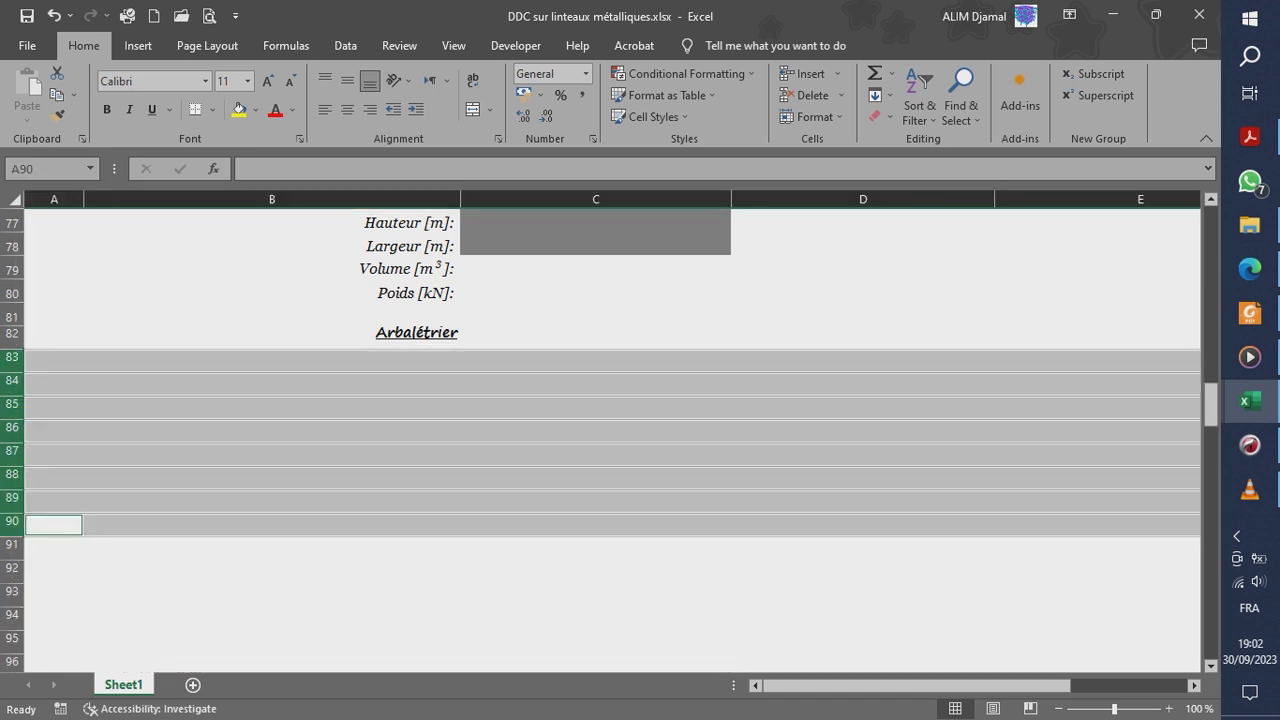
# - Insert 14 further blank rows below the Arbalétrier heading, using rows 83 to 96 as the selection
pyautogui.press('F4')
pyautogui.press('F4')
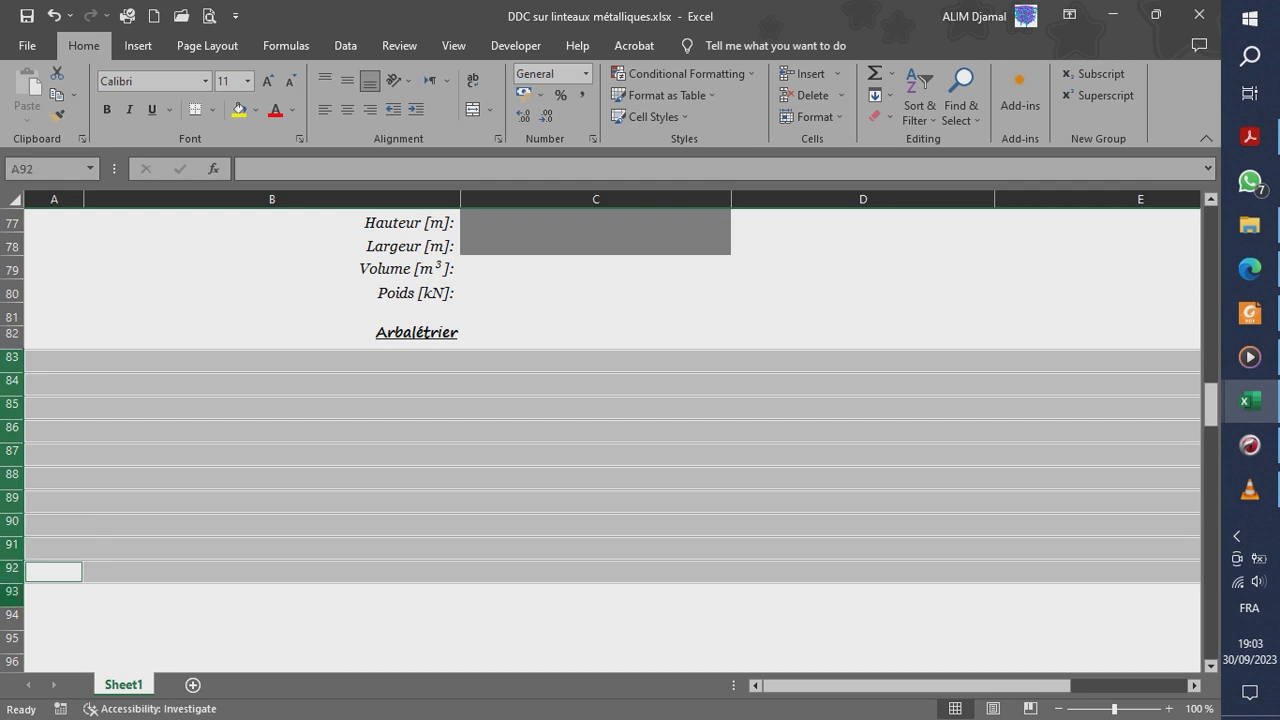
pyautogui.press('F4')
pyautogui.press('F4')
pyautogui.press('F4')
pyautogui.press('F4')
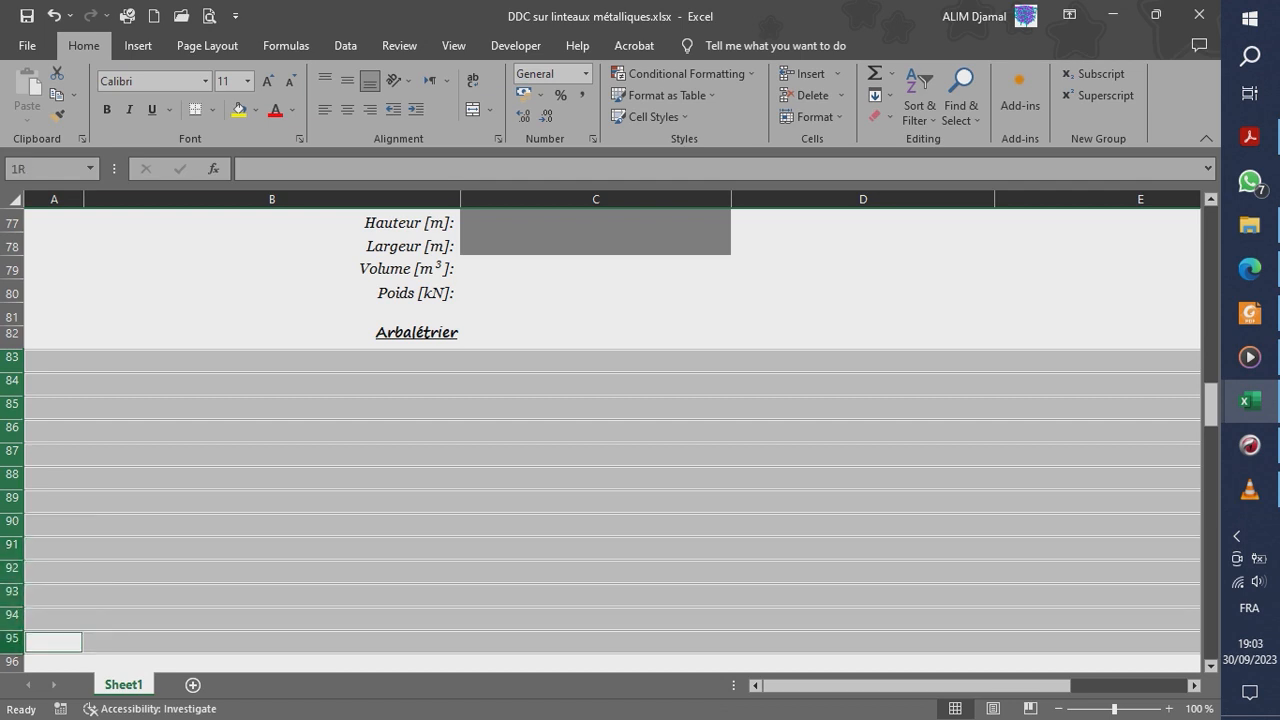
pyautogui.hotkey('shift', 'F10')
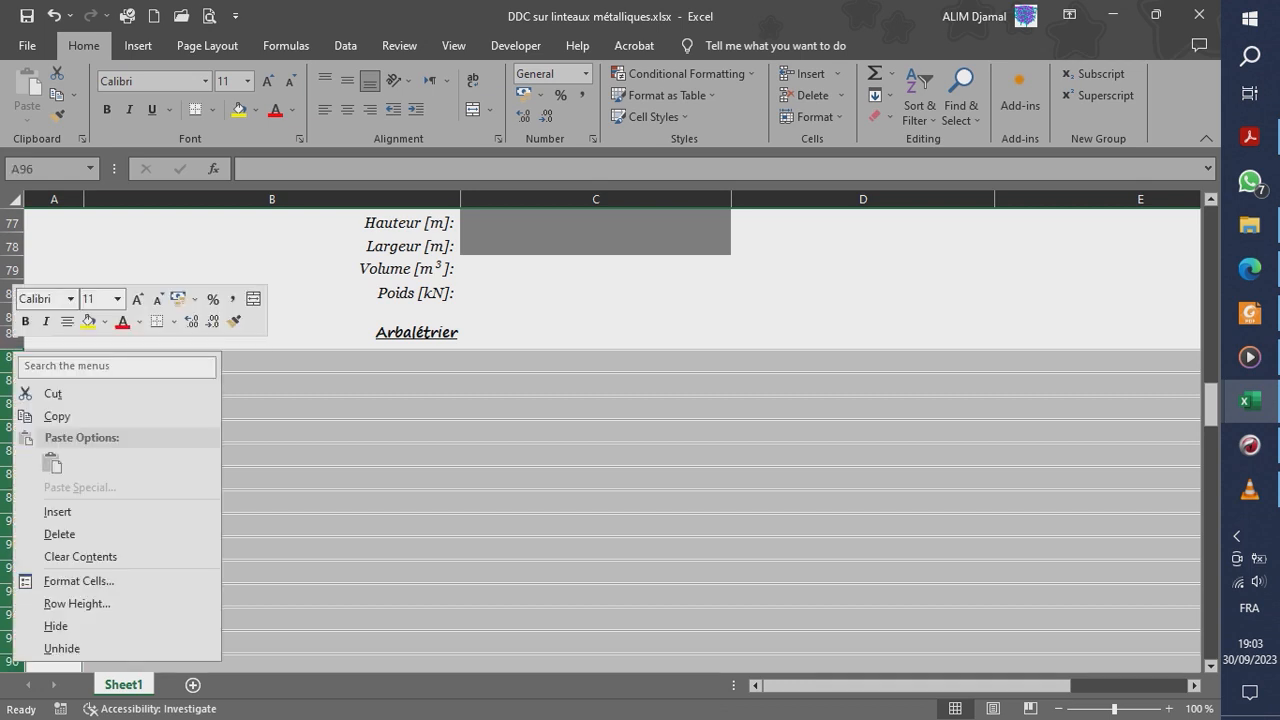
pyautogui.click(58, 512)
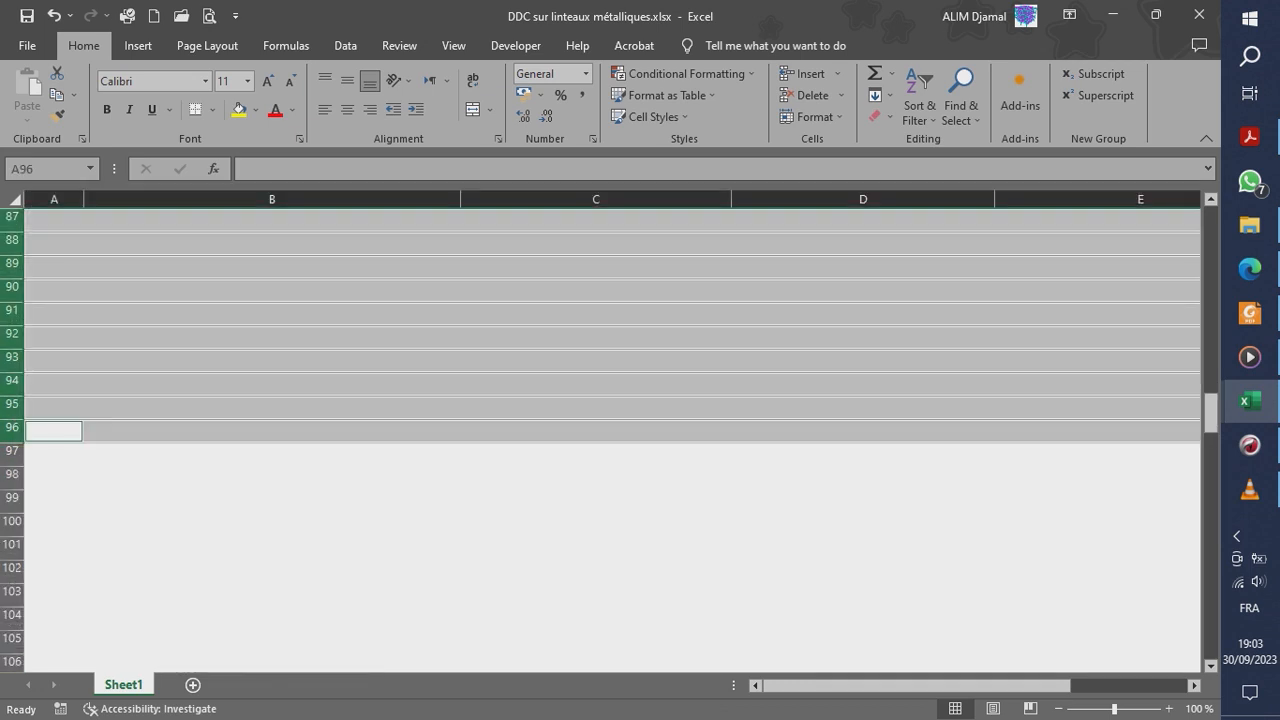
# - Copy the labels from Nombre to Poids in B75:B80 to B83:B88, under the Arbalétrier heading
pyautogui.moveTo(1210, 413); pyautogui.dragTo(1210, 380)
pyautogui.click(53, 14)
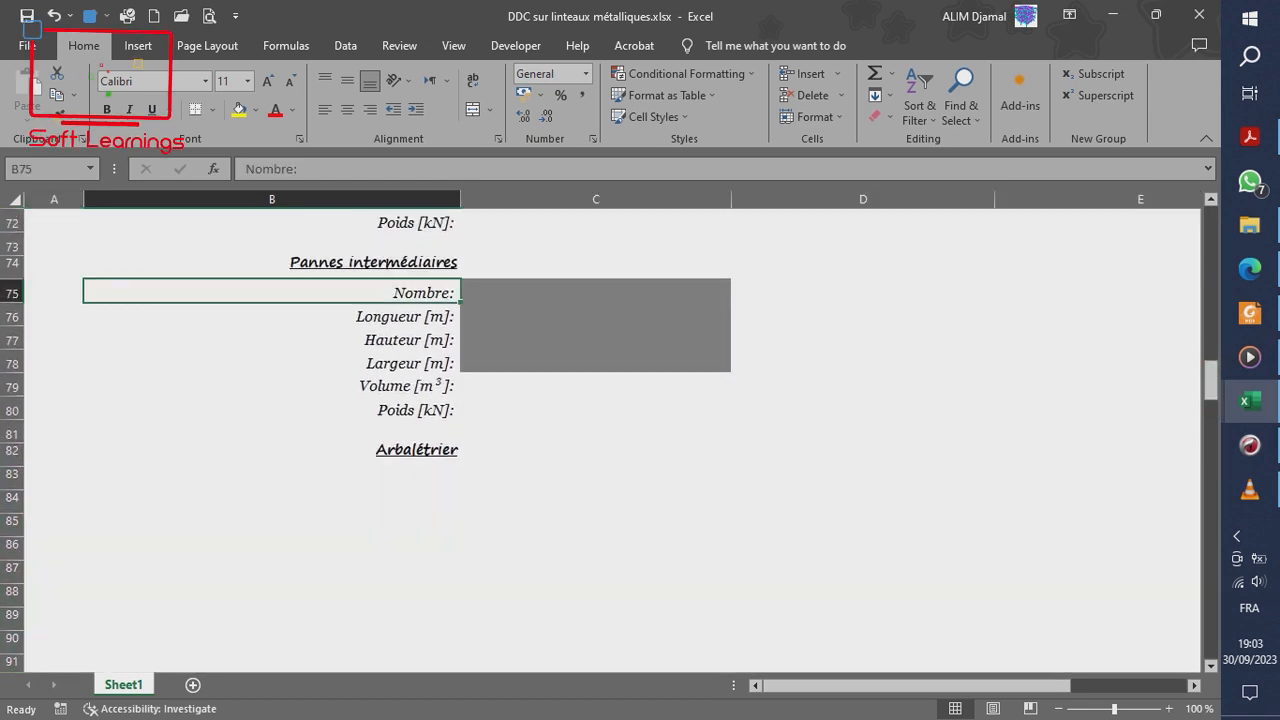
pyautogui.hotkey('shift', 'Down')
pyautogui.hotkey('shift', 'Down')
pyautogui.hotkey('shift', 'Down')
pyautogui.hotkey('shift', 'Down')
pyautogui.hotkey('shift', 'Down')
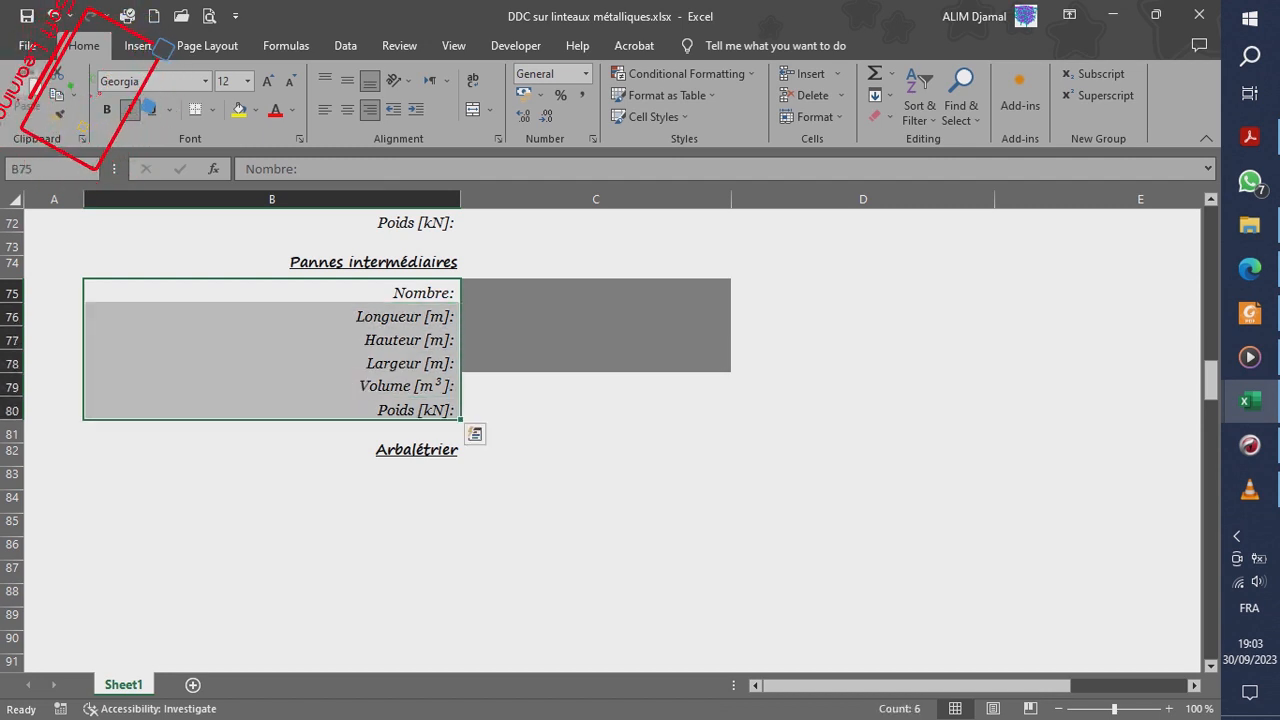
pyautogui.hotkey('ctrl', 'c')
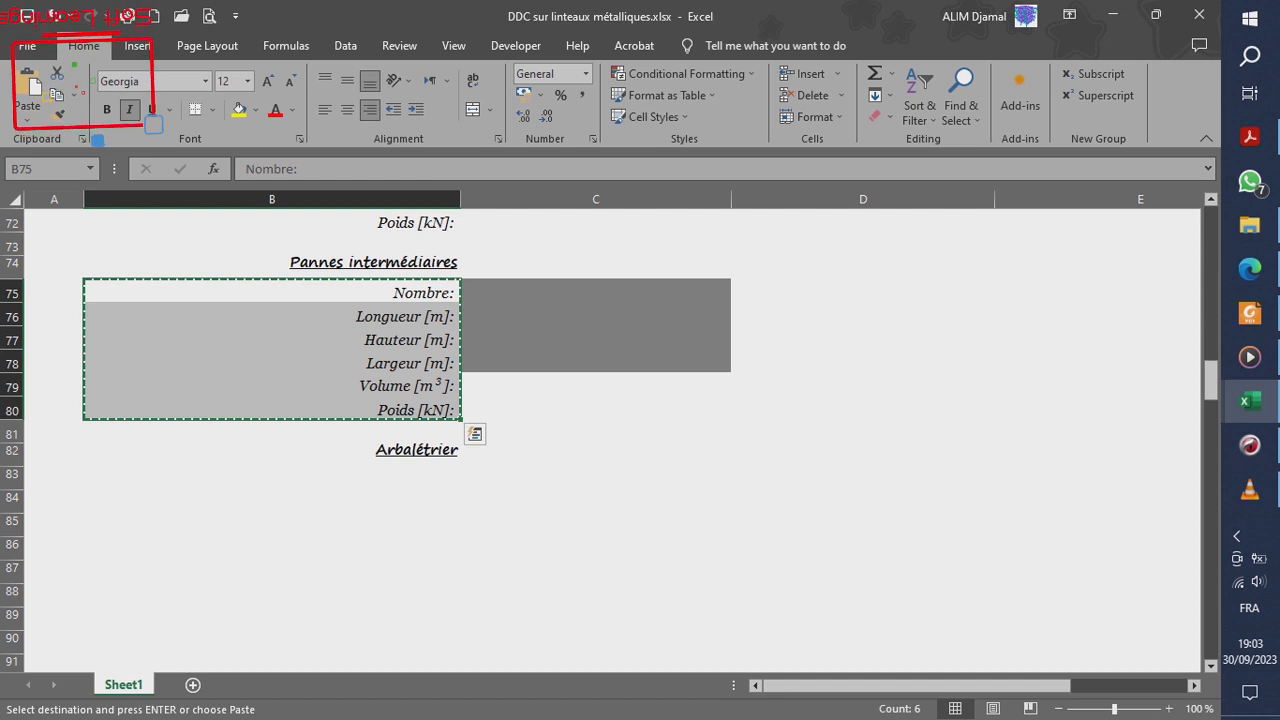
pyautogui.press('Down')
pyautogui.press('Down')
pyautogui.press('Down')
pyautogui.press('Down')
pyautogui.press('Down')
pyautogui.press('Down')
pyautogui.press('Down')
pyautogui.press('Down')
pyautogui.hotkey('ctrl', 'v')
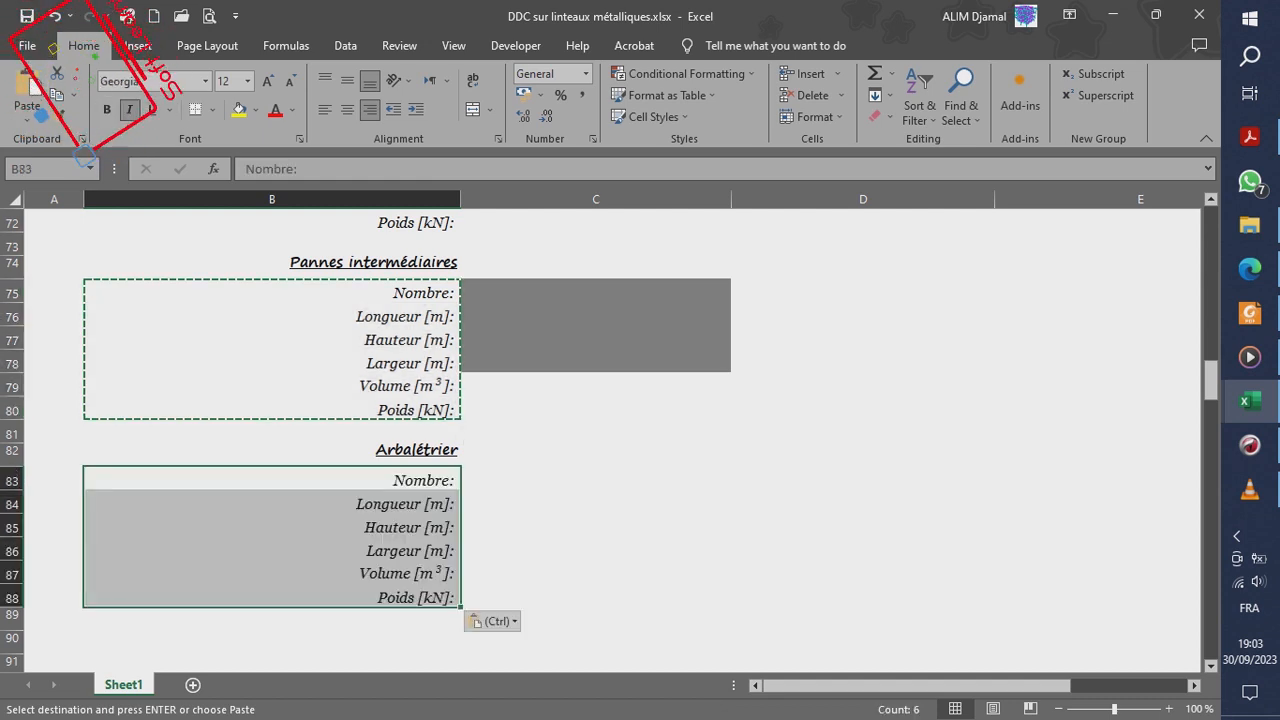
pyautogui.press('Escape')
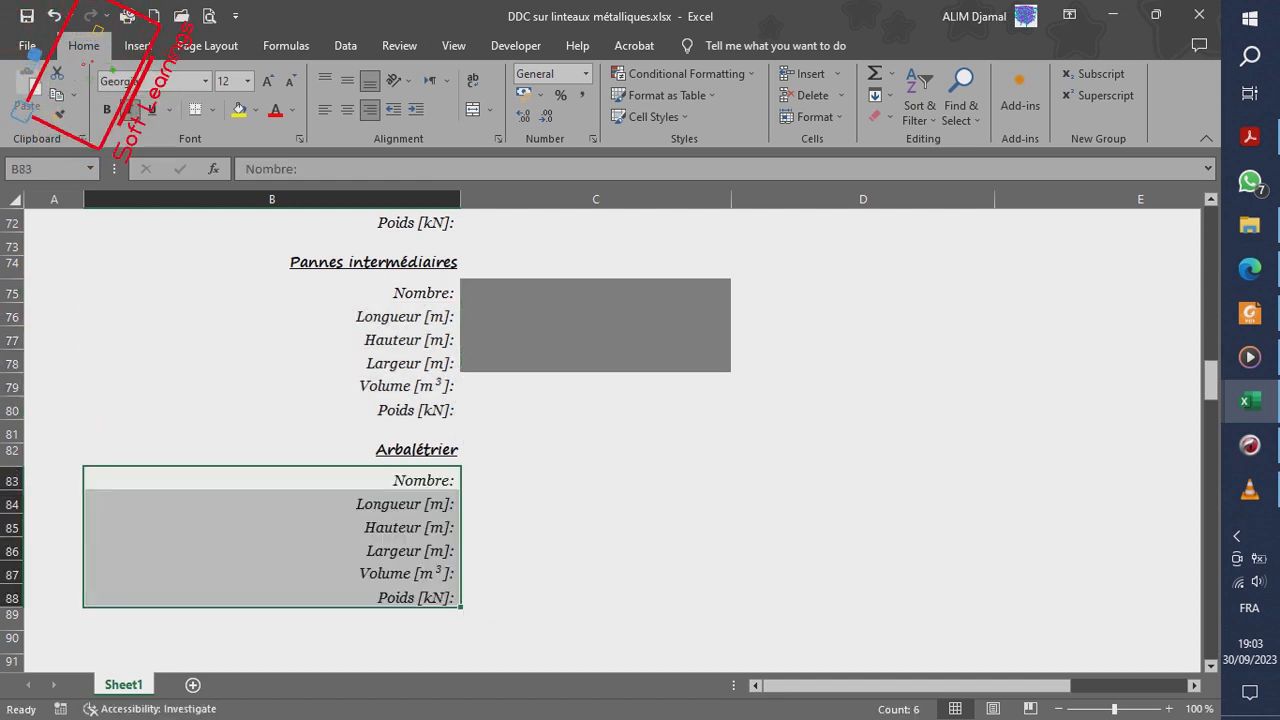
# - Copy the grey input-cell format of C78 to C83:C86, beside the Arbalétrier labels from Nombre to Largeur
pyautogui.click(595, 363)
pyautogui.hotkey('alt', 'h')
pyautogui.press('f')
pyautogui.press('p')
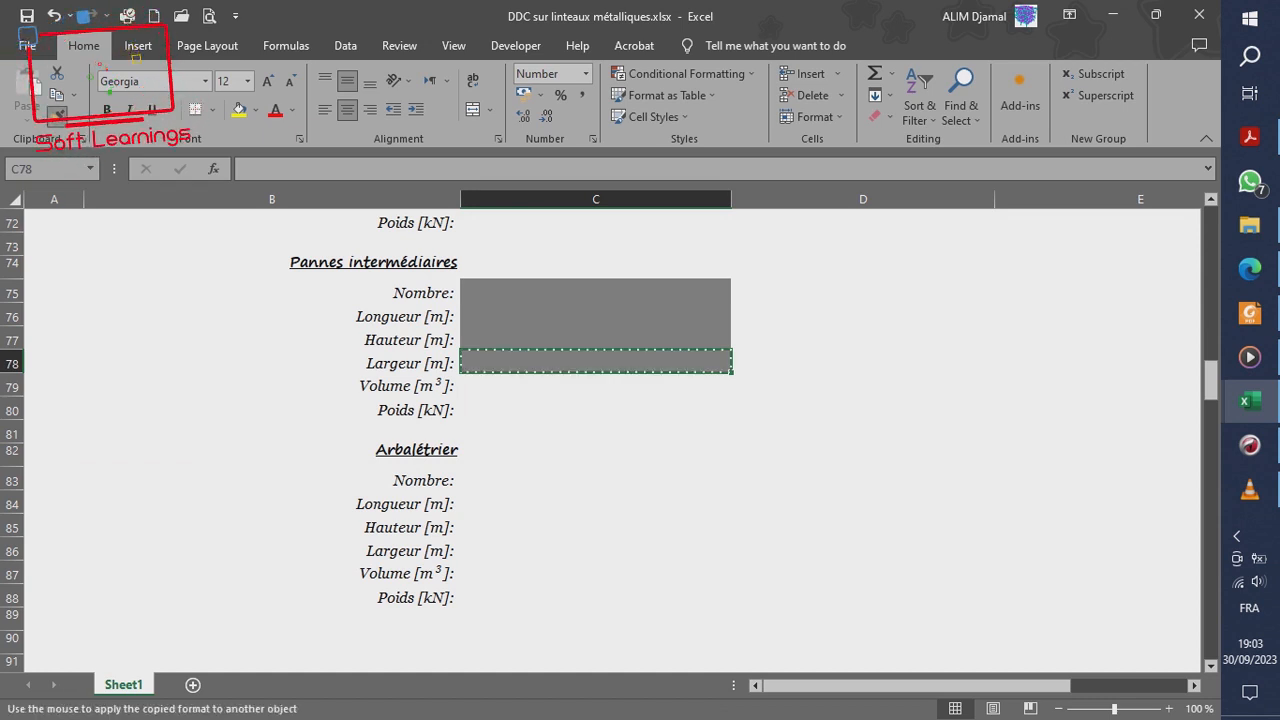
pyautogui.press('Down')
pyautogui.press('Down')
pyautogui.press('Down')
pyautogui.press('Down')
pyautogui.press('Down')
pyautogui.hotkey('shift', 'Down')
pyautogui.hotkey('shift', 'Down')
pyautogui.hotkey('shift', 'Down')
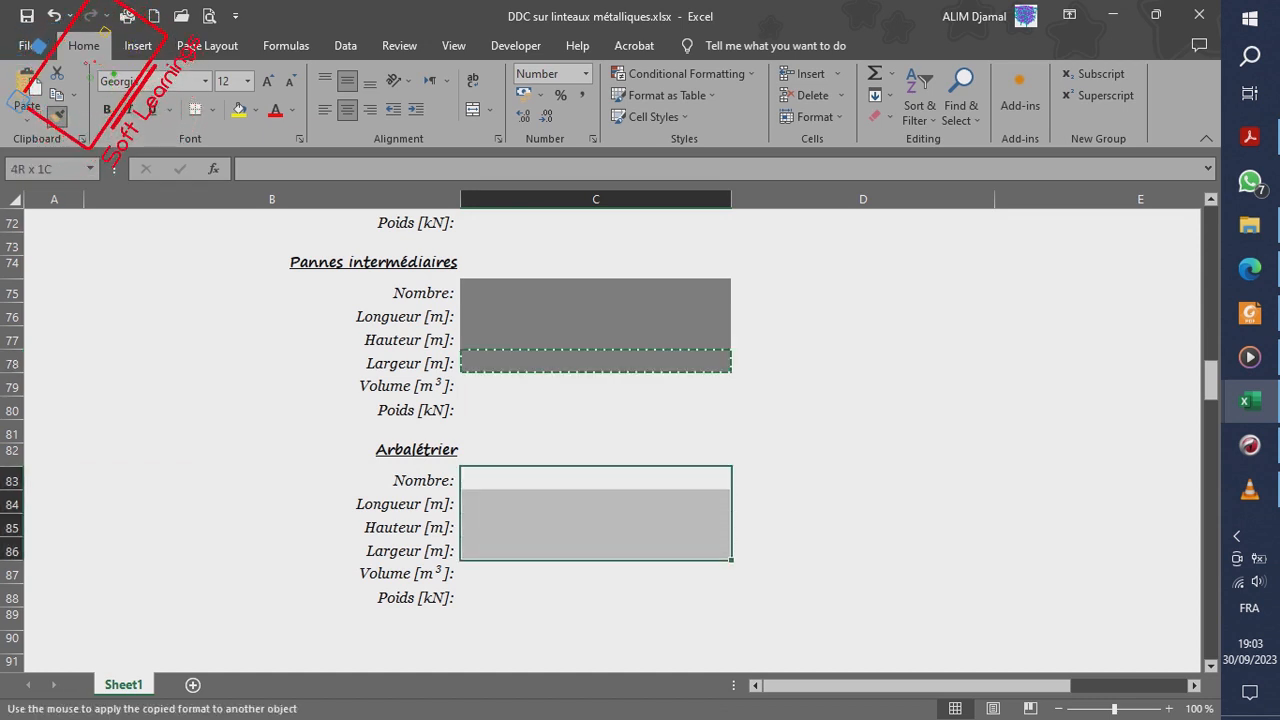
pyautogui.press('Return')
# - Copy the cell format of C79 to the Arbalétrier Volume and Poids cells C87:C88
pyautogui.click(595, 385)
pyautogui.hotkey('alt', 'h')
pyautogui.press('f')
pyautogui.press('p')
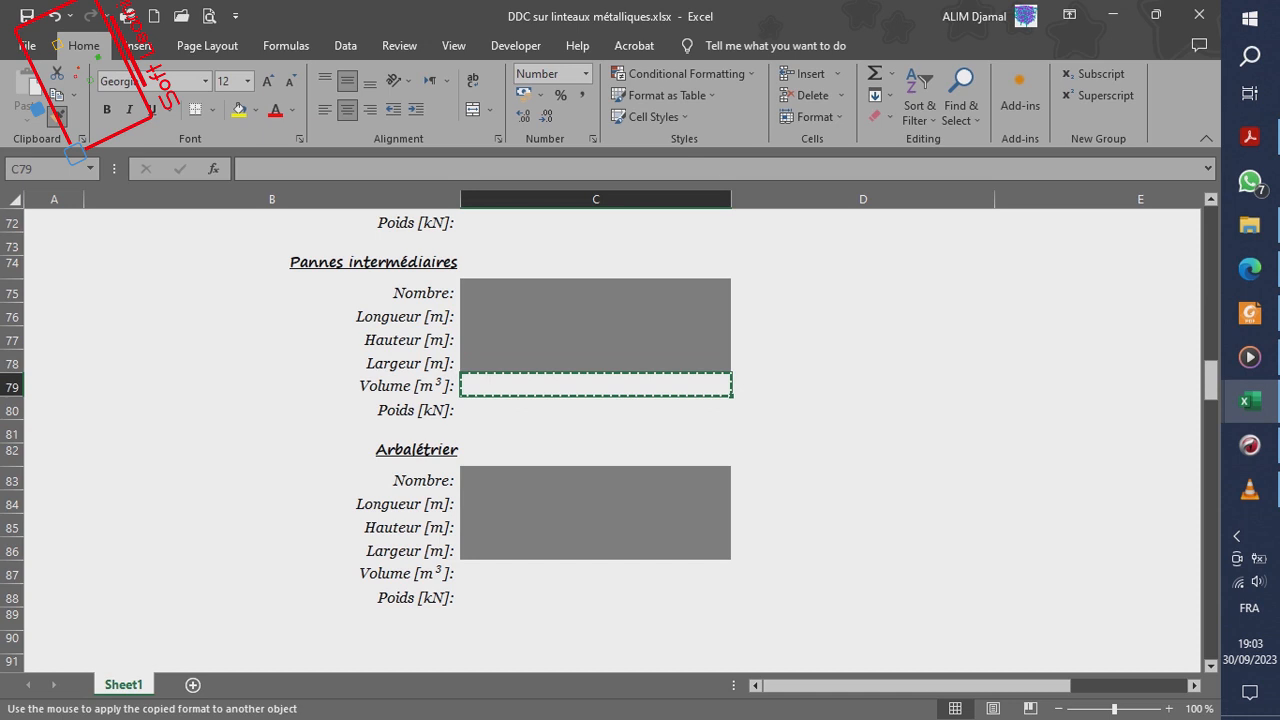
pyautogui.press('Down')
pyautogui.press('Down')
pyautogui.press('Down')
pyautogui.press('Down')
pyautogui.press('Down')
pyautogui.press('Down')
pyautogui.press('Down')
pyautogui.press('Down')
pyautogui.hotkey('shift', 'Down')
pyautogui.press('Return')
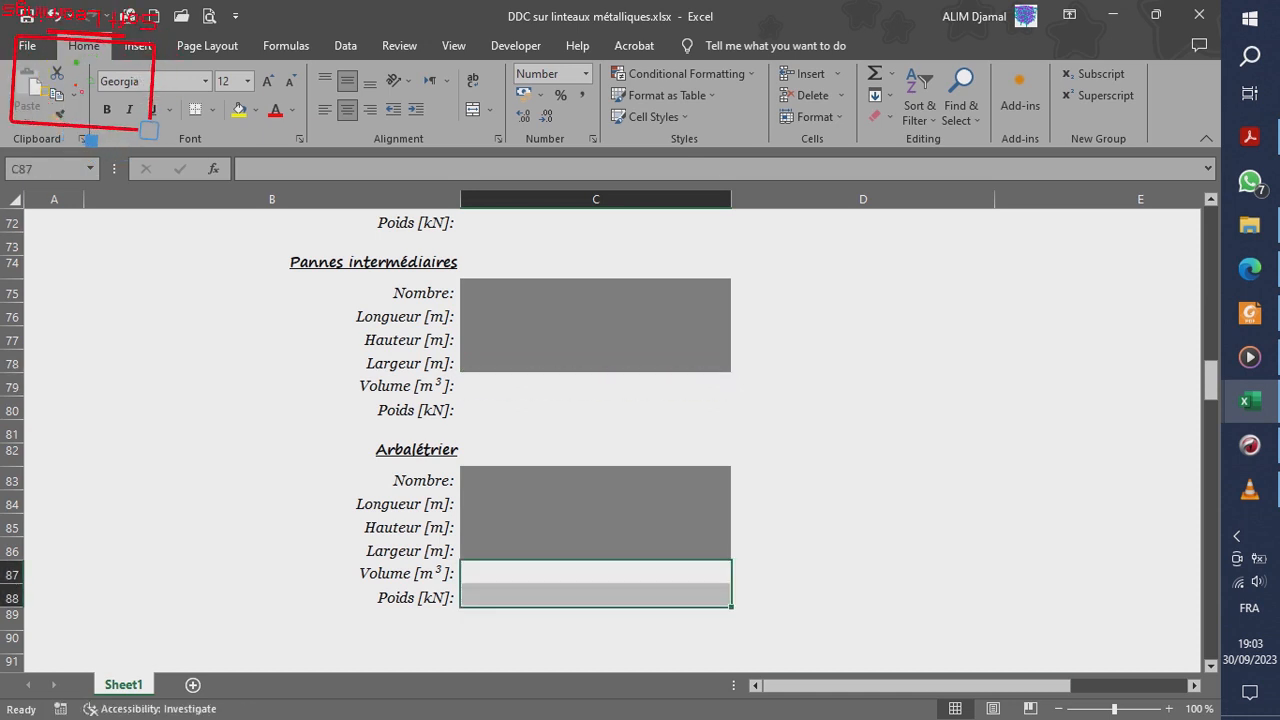
# - Copy the Arbalétrier heading from B82 to B90 and replace its text with "Liteau"
pyautogui.scroll(-3, 609, 445)
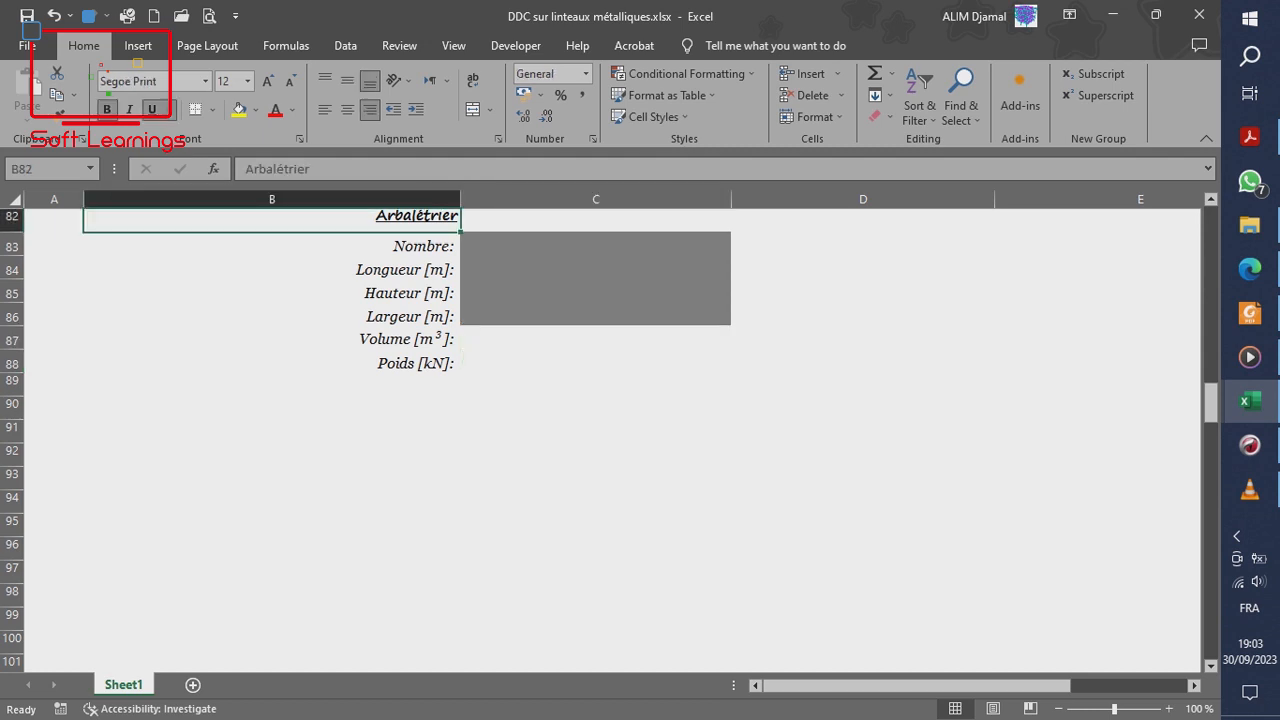
pyautogui.hotkey('ctrl', 'c')
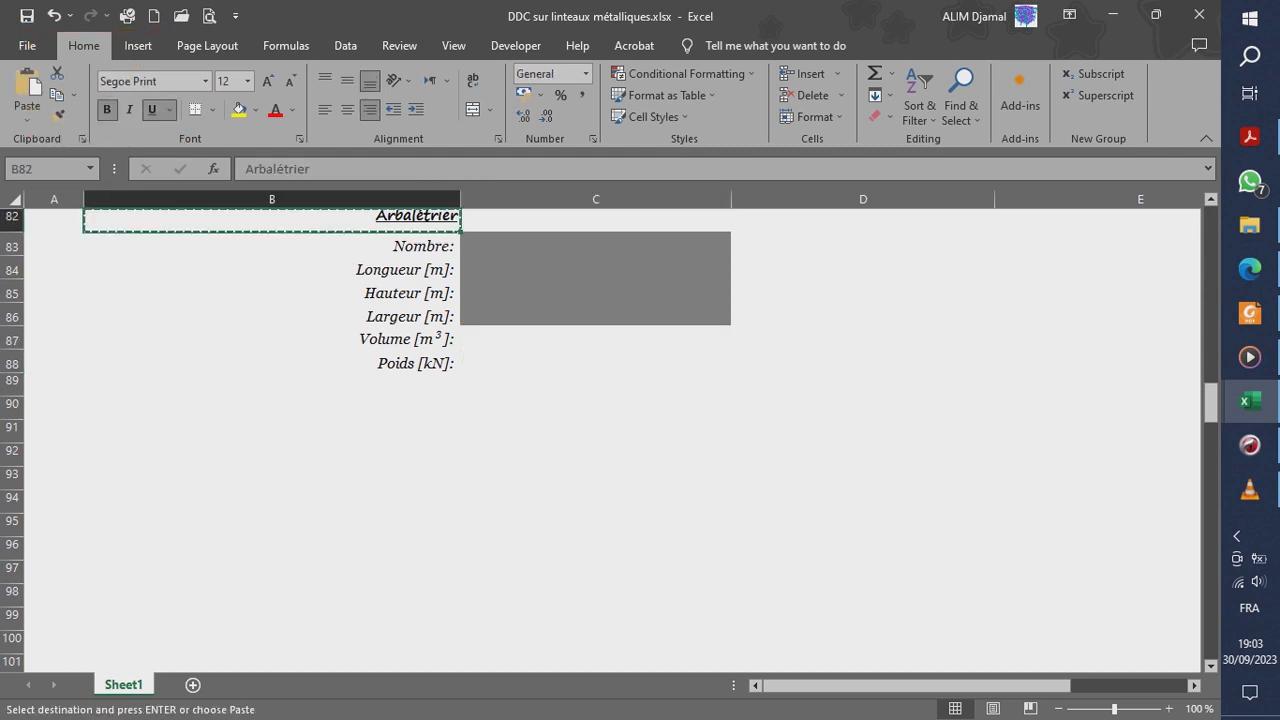
pyautogui.click(272, 385)
pyautogui.click(272, 408)
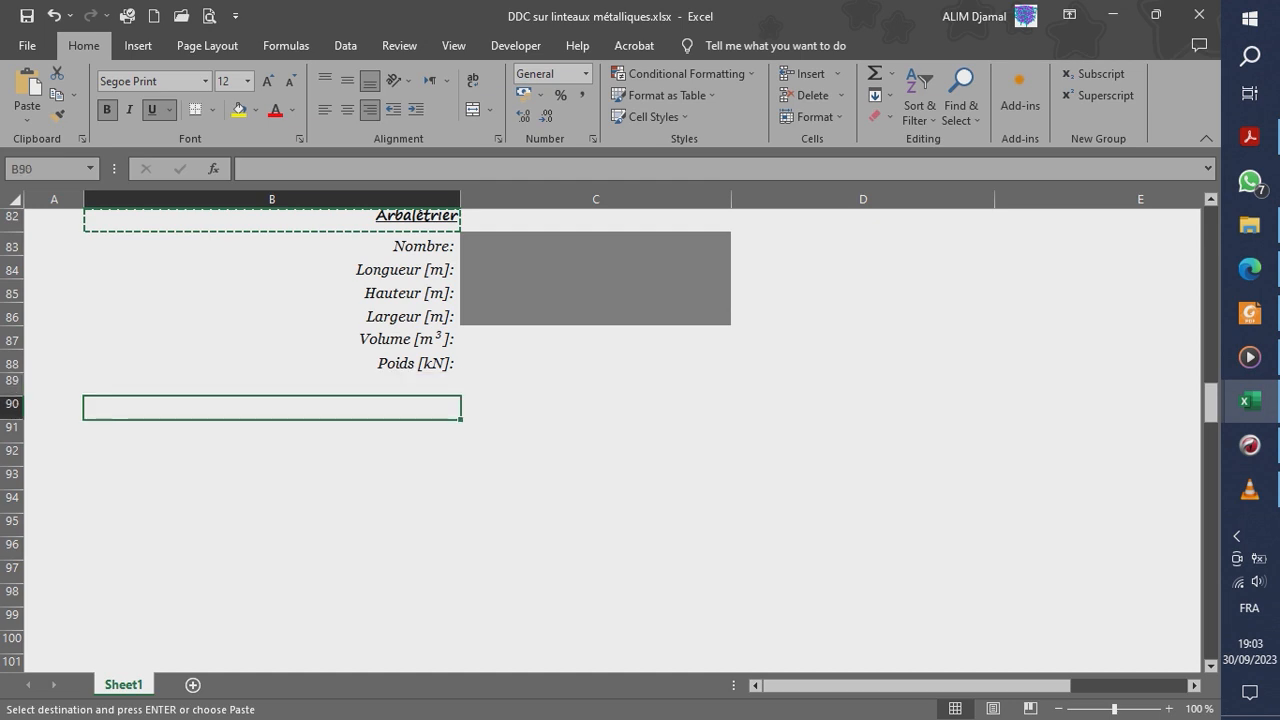
pyautogui.hotkey('ctrl', 'v')
pyautogui.press('Escape')
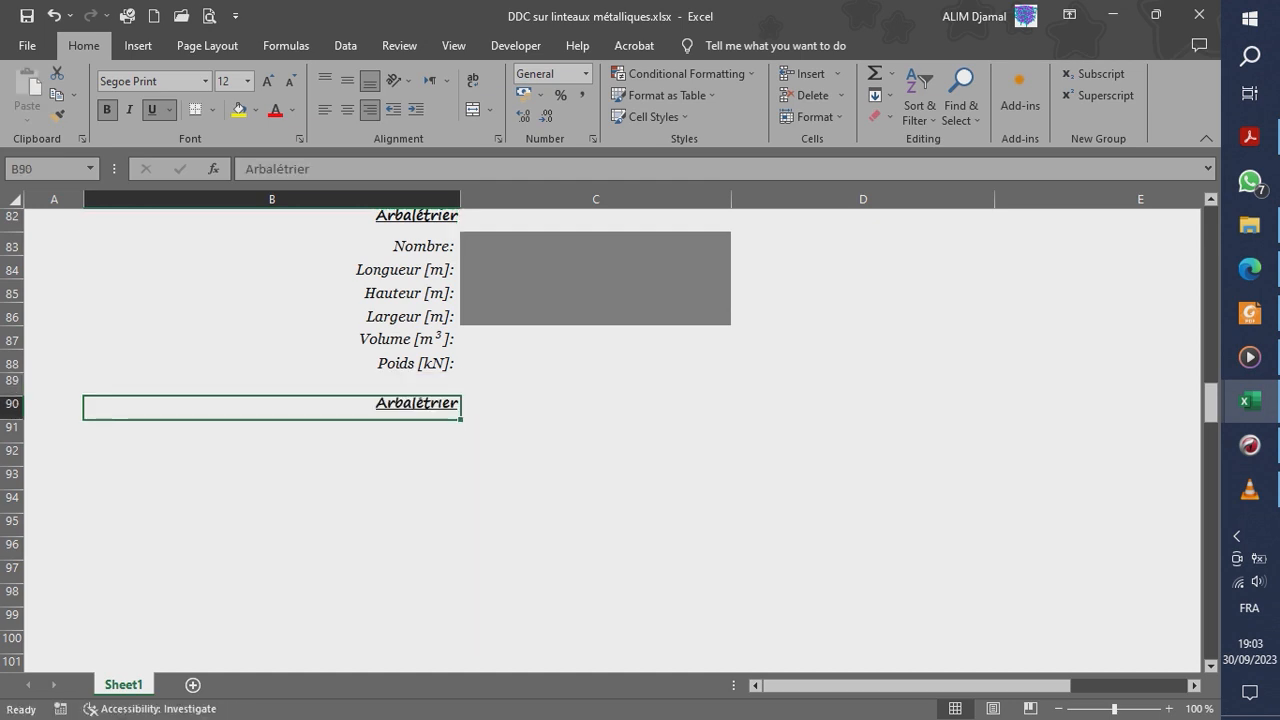
pyautogui.write('Li')
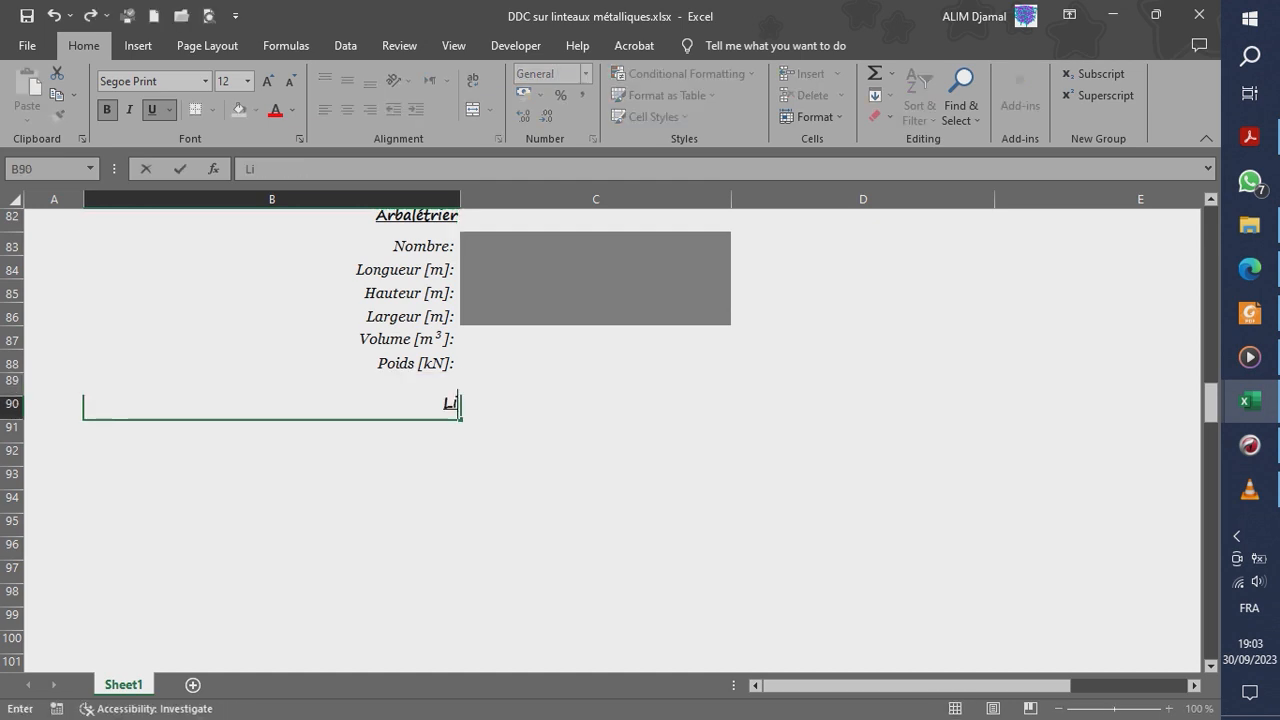
pyautogui.write('teau')
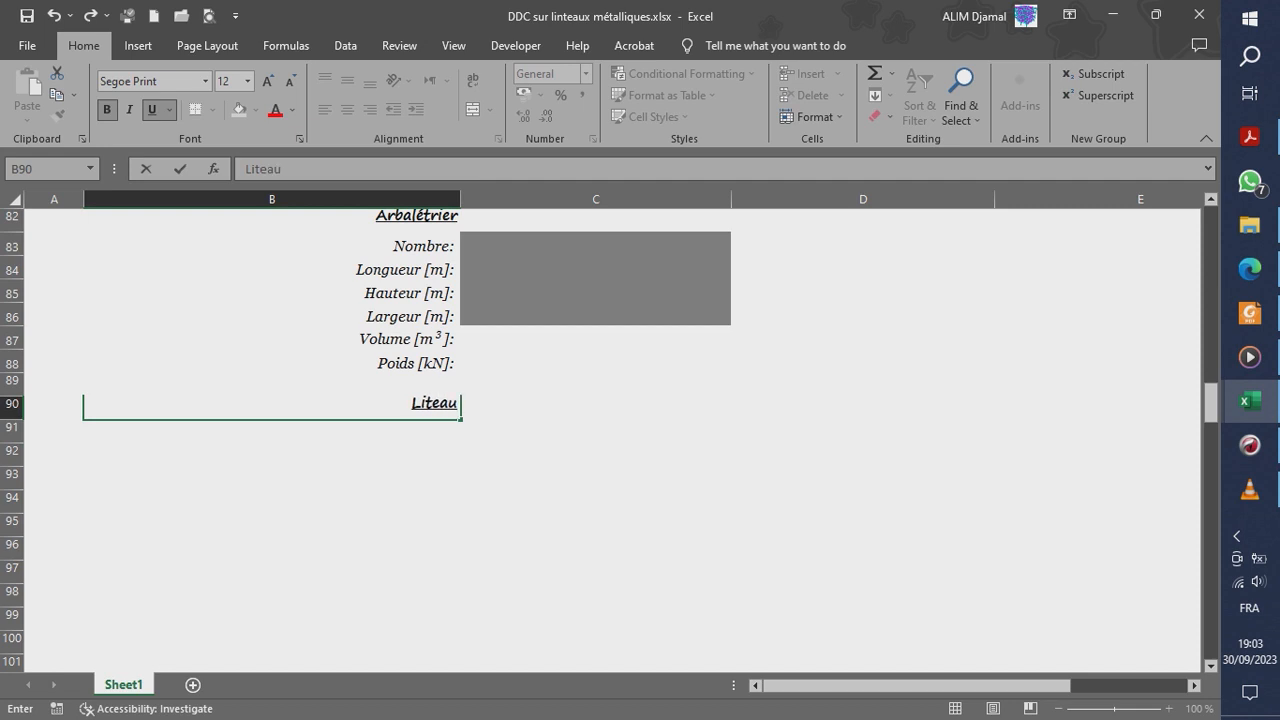
pyautogui.press('Return')
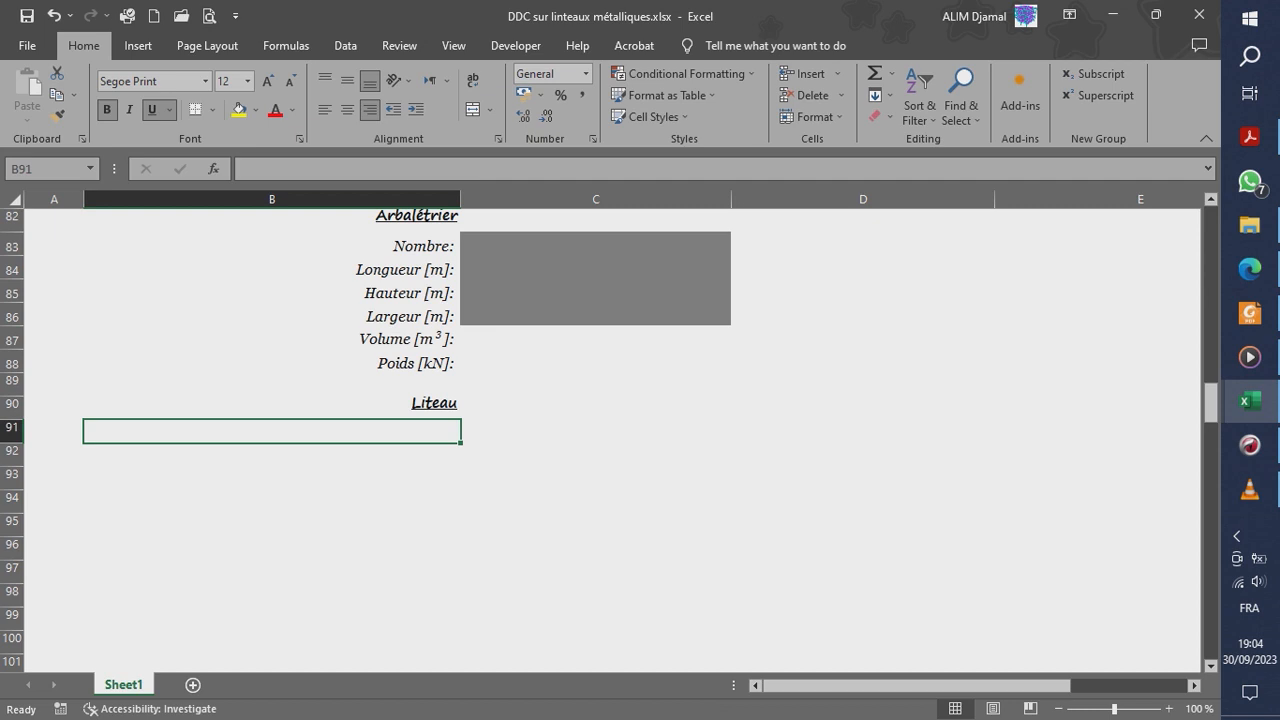
# - Copy the labels from Nombre to Poids in B83:B88 to B91:B96, under the Liteau heading
pyautogui.click(271, 244)
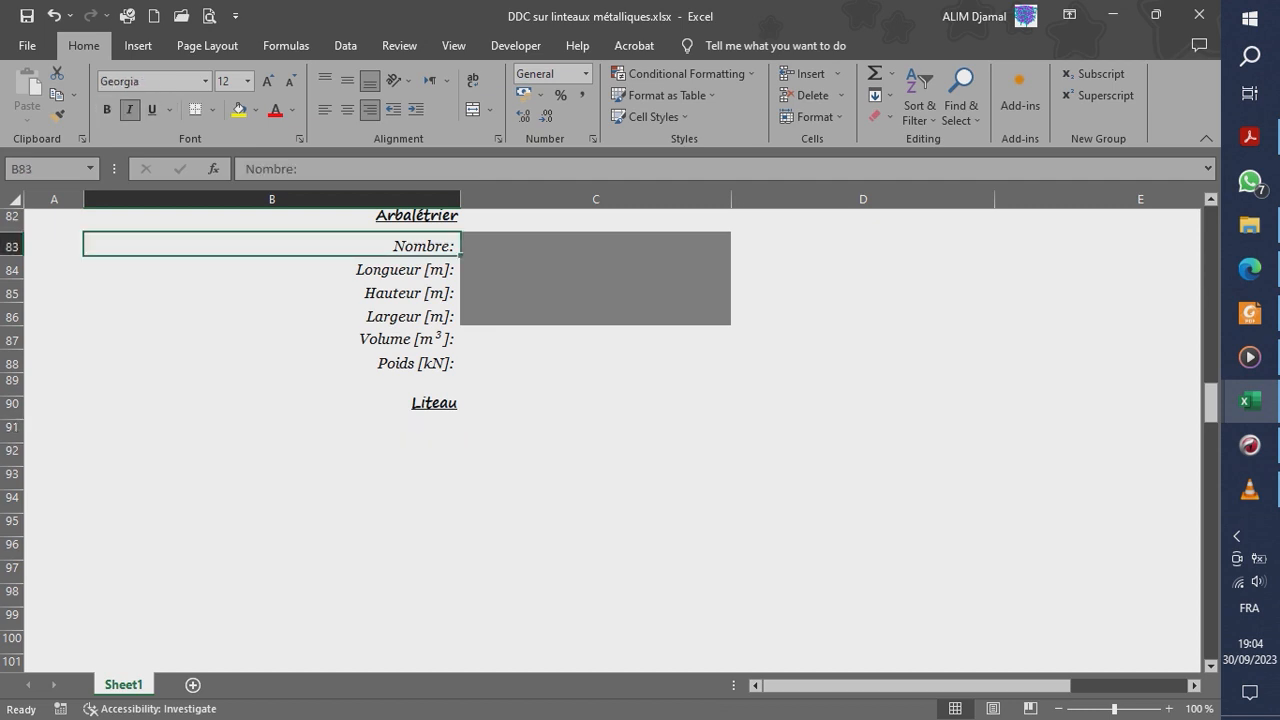
pyautogui.hotkey('shift', 'Down')
pyautogui.hotkey('shift', 'Down')
pyautogui.hotkey('shift', 'Down')
pyautogui.hotkey('shift', 'Down')
pyautogui.hotkey('shift', 'Down')
pyautogui.hotkey('ctrl', 'c')
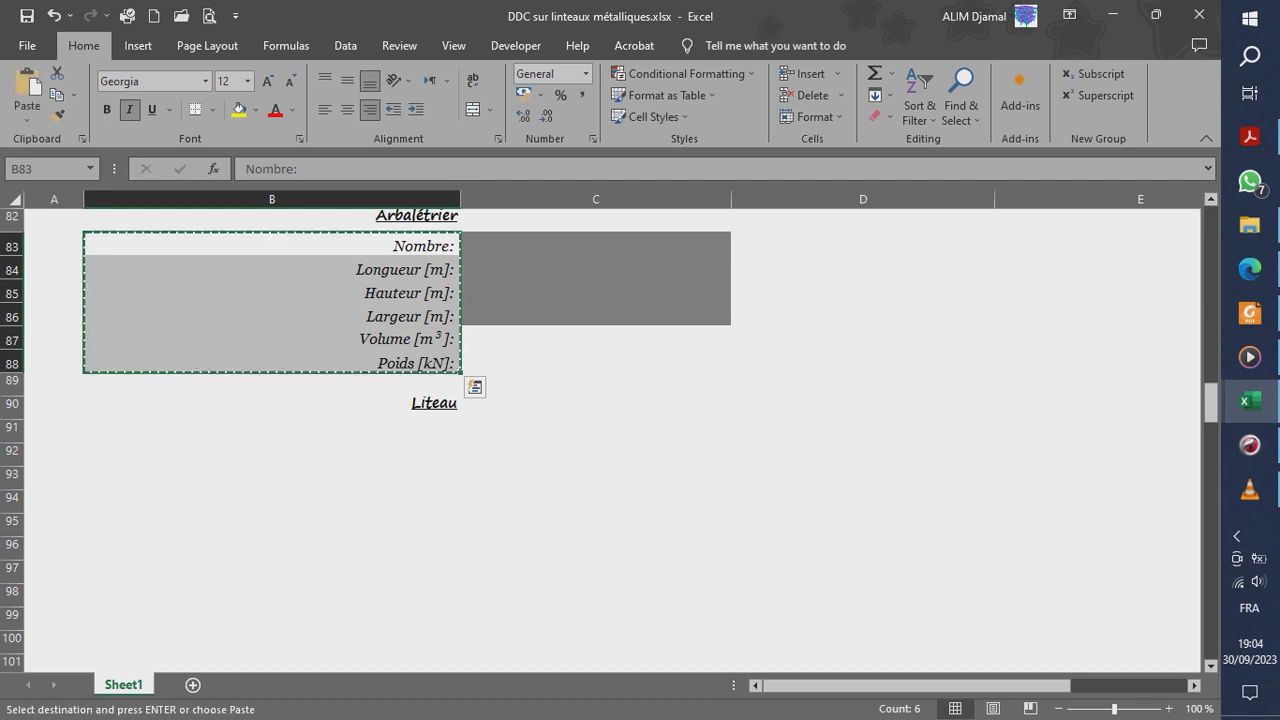
pyautogui.click(271, 432)
pyautogui.hotkey('ctrl', 'v')
pyautogui.press('Escape')
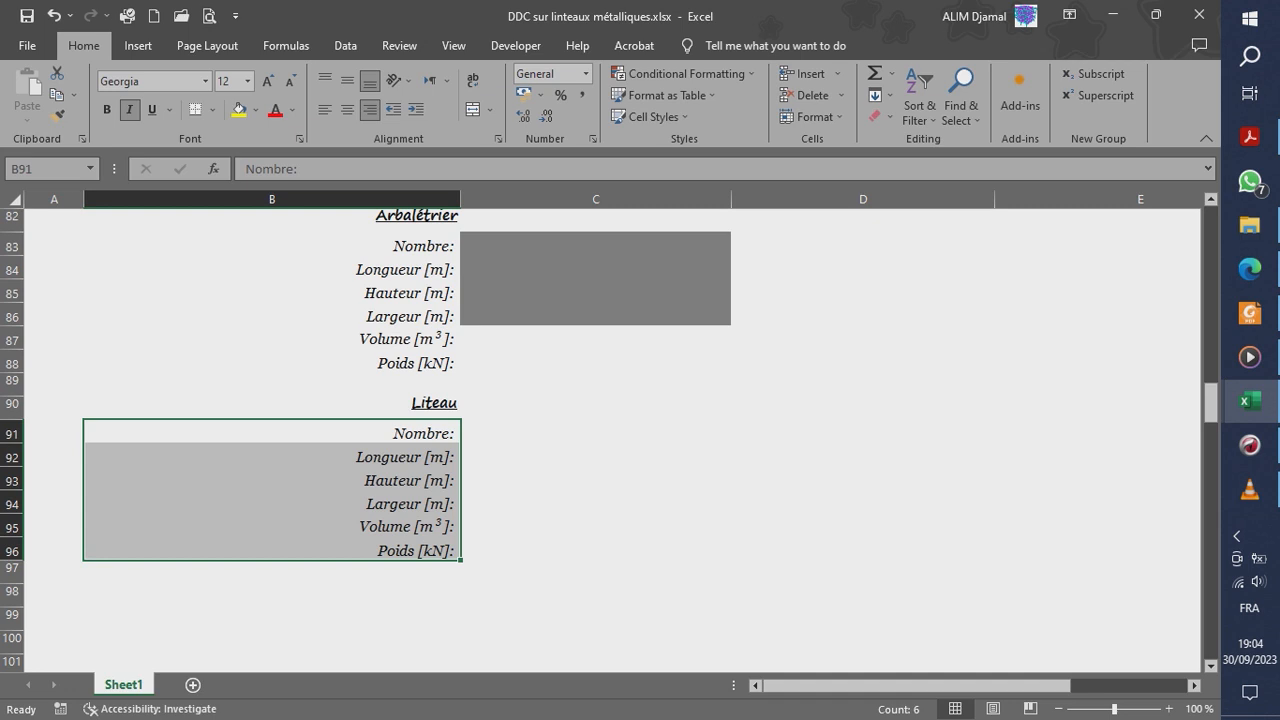
# - Format the Liteau value cells, applying the grey format of C86 to C91:C94 and the format of C87 to C95:C96
pyautogui.click(595, 315)
pyautogui.click(56, 116)
pyautogui.moveTo(595, 432); pyautogui.dragTo(595, 503)
pyautogui.click(595, 339)
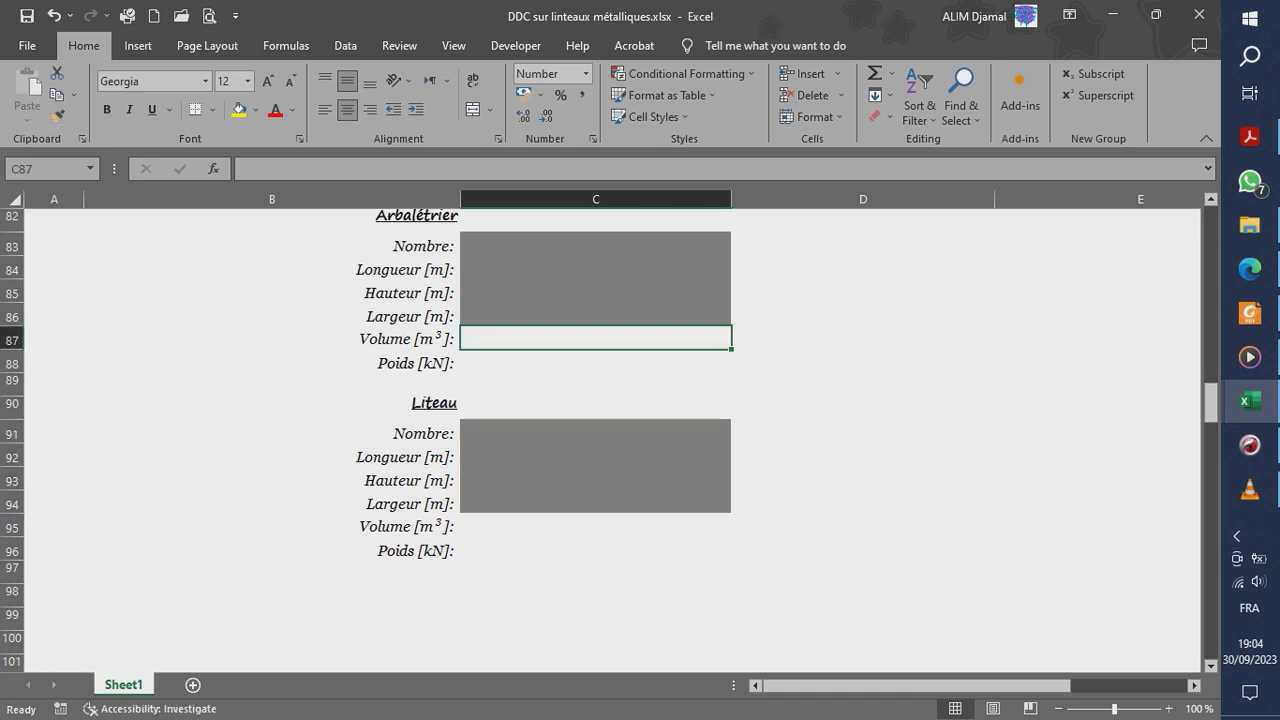
pyautogui.click(57, 117)
pyautogui.moveTo(595, 526); pyautogui.dragTo(595, 550)
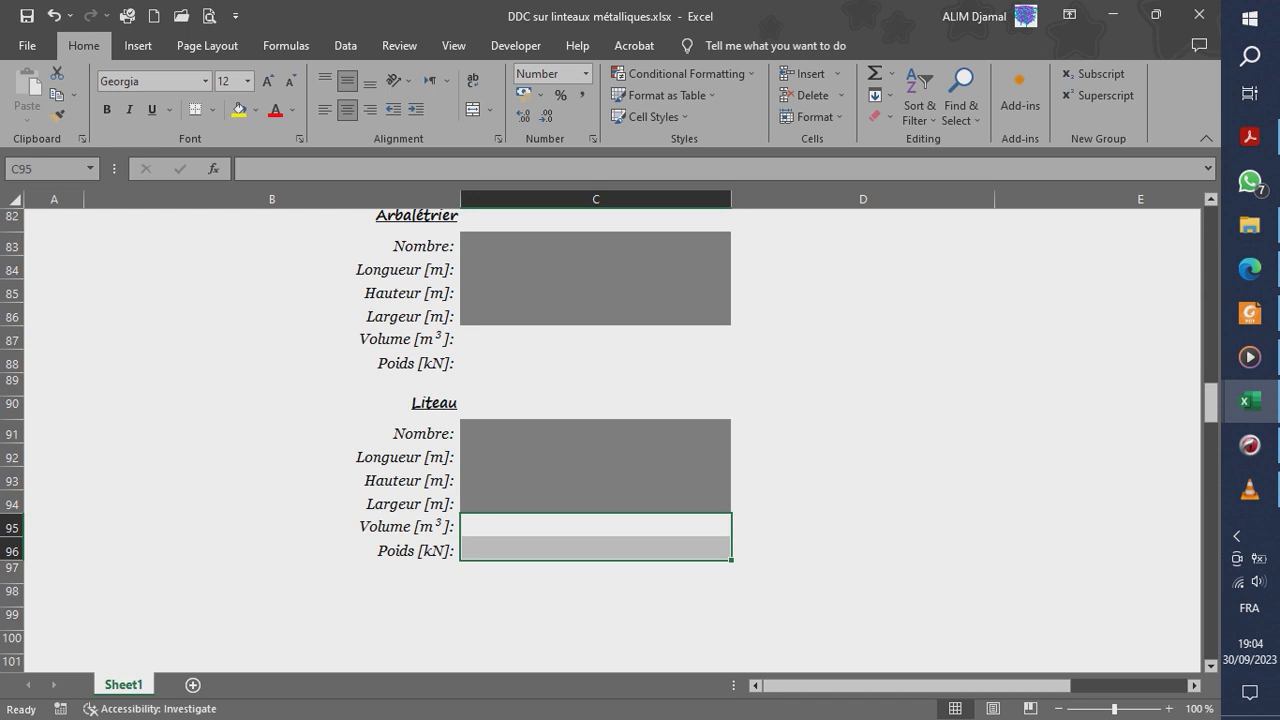
# - Copy the Liteau heading from B90 to B98 and replace its text with "Poinçon"
pyautogui.click(433, 404)
pyautogui.hotkey('ctrl', 'c')
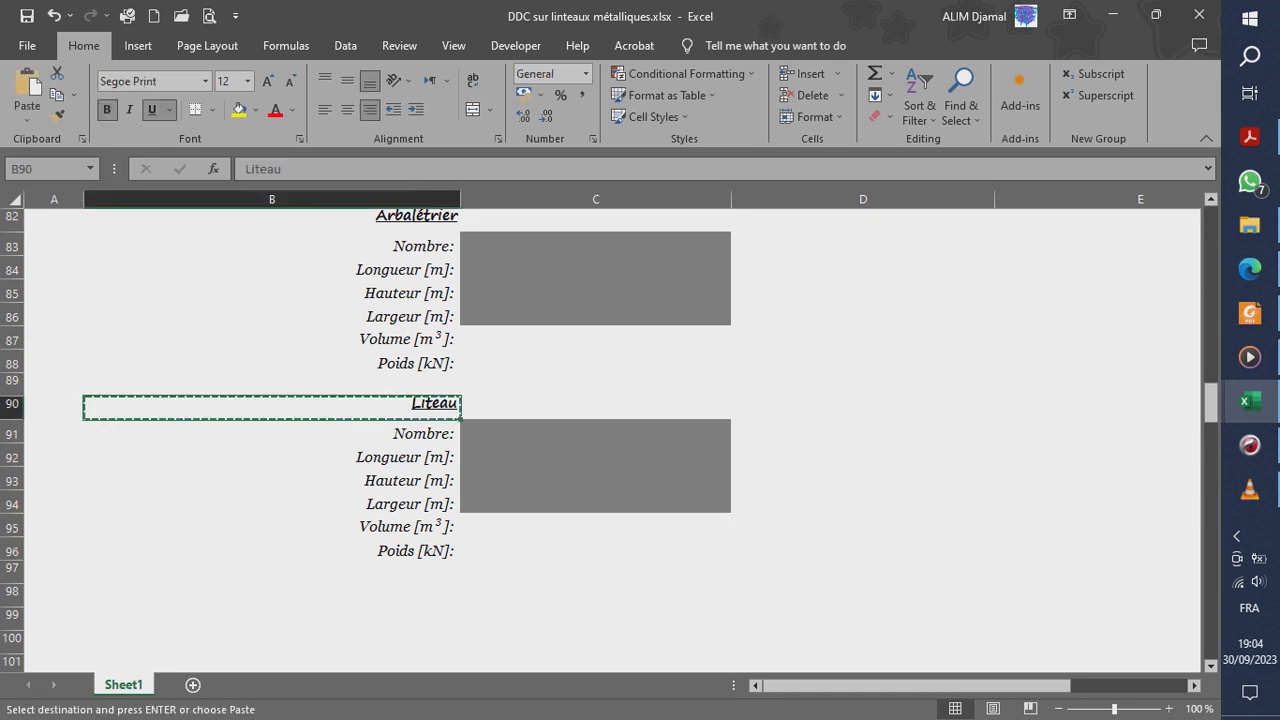
pyautogui.click(272, 571)
pyautogui.click(272, 595)
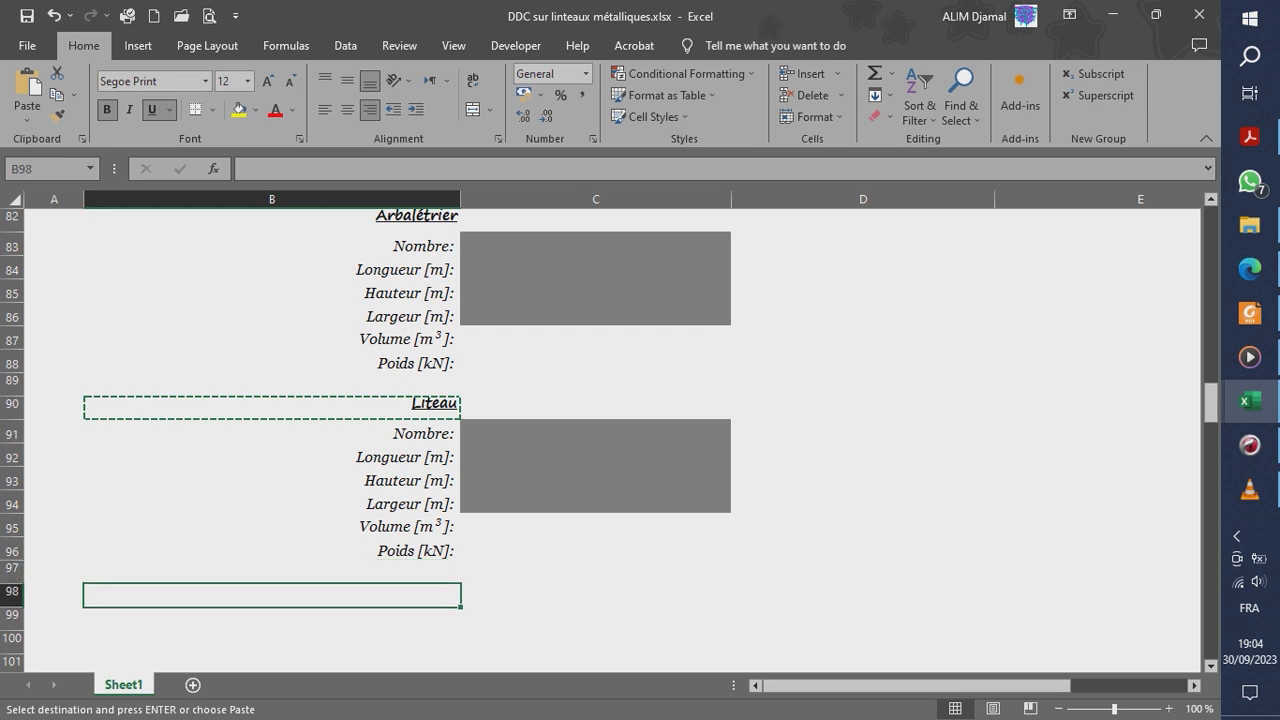
pyautogui.hotkey('ctrl', 'v')
pyautogui.press('Escape')
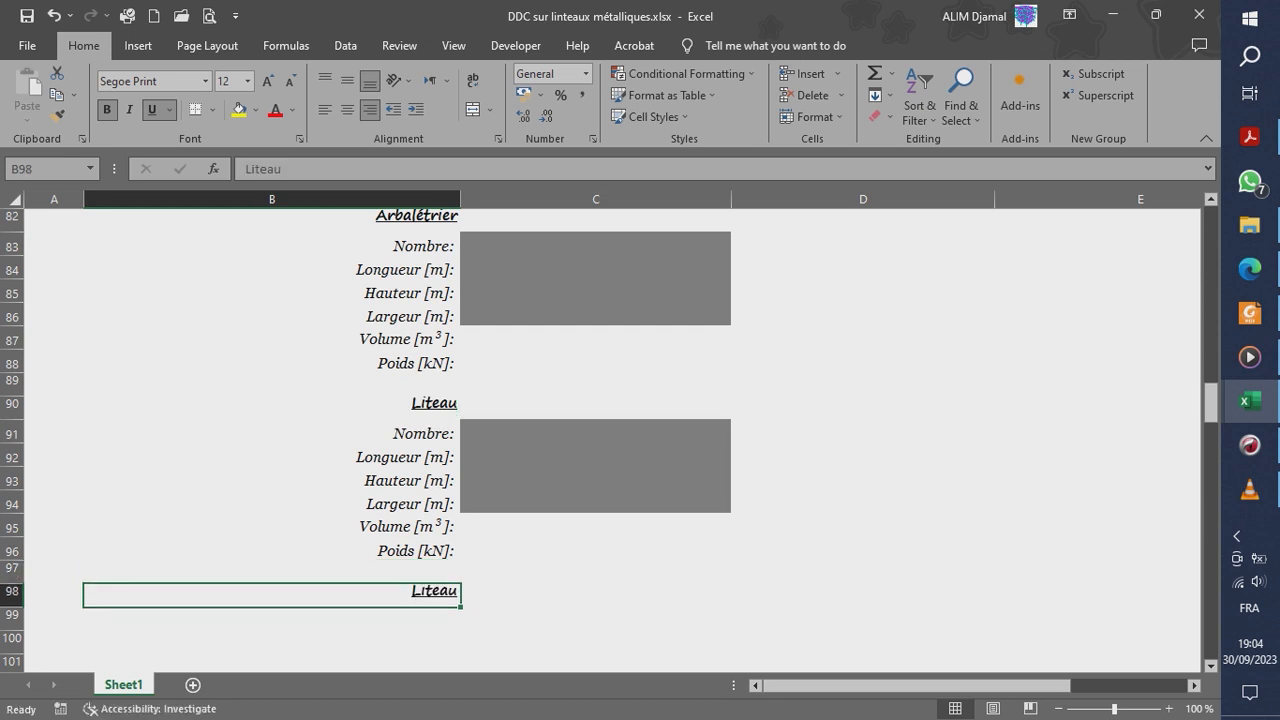
pyautogui.write('P')
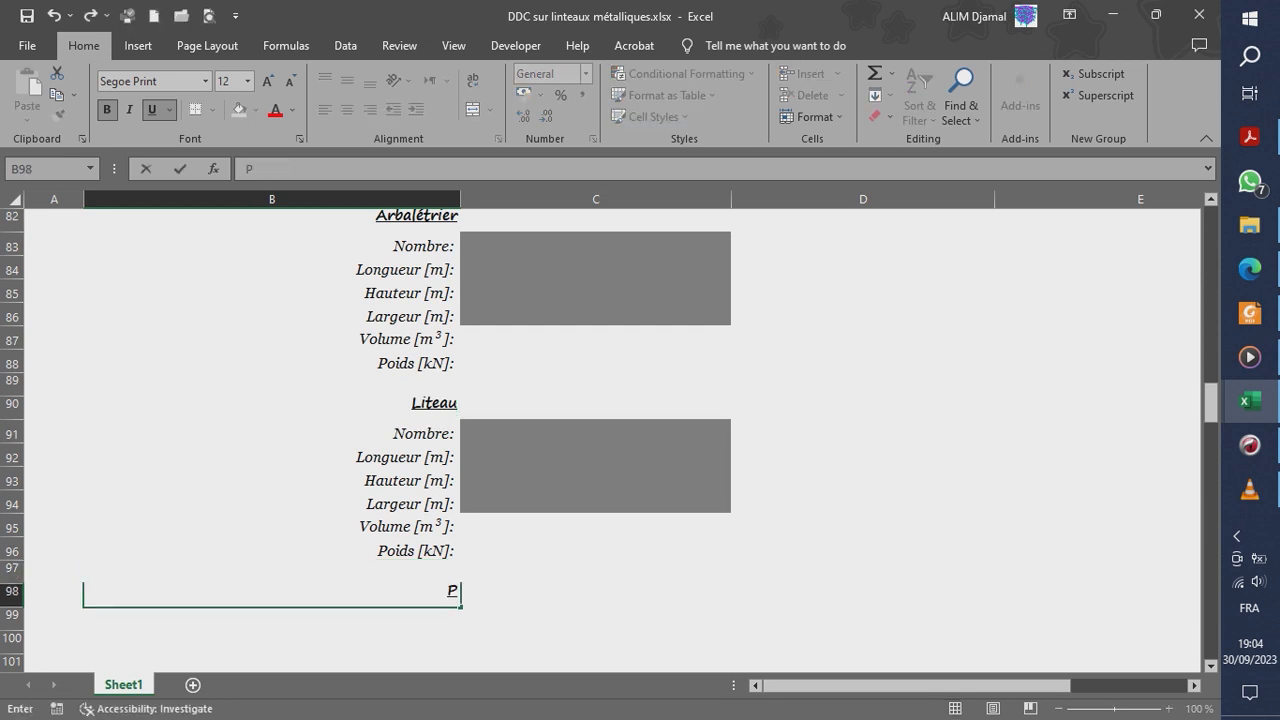
pyautogui.write('oinçon')
pyautogui.press('Return')
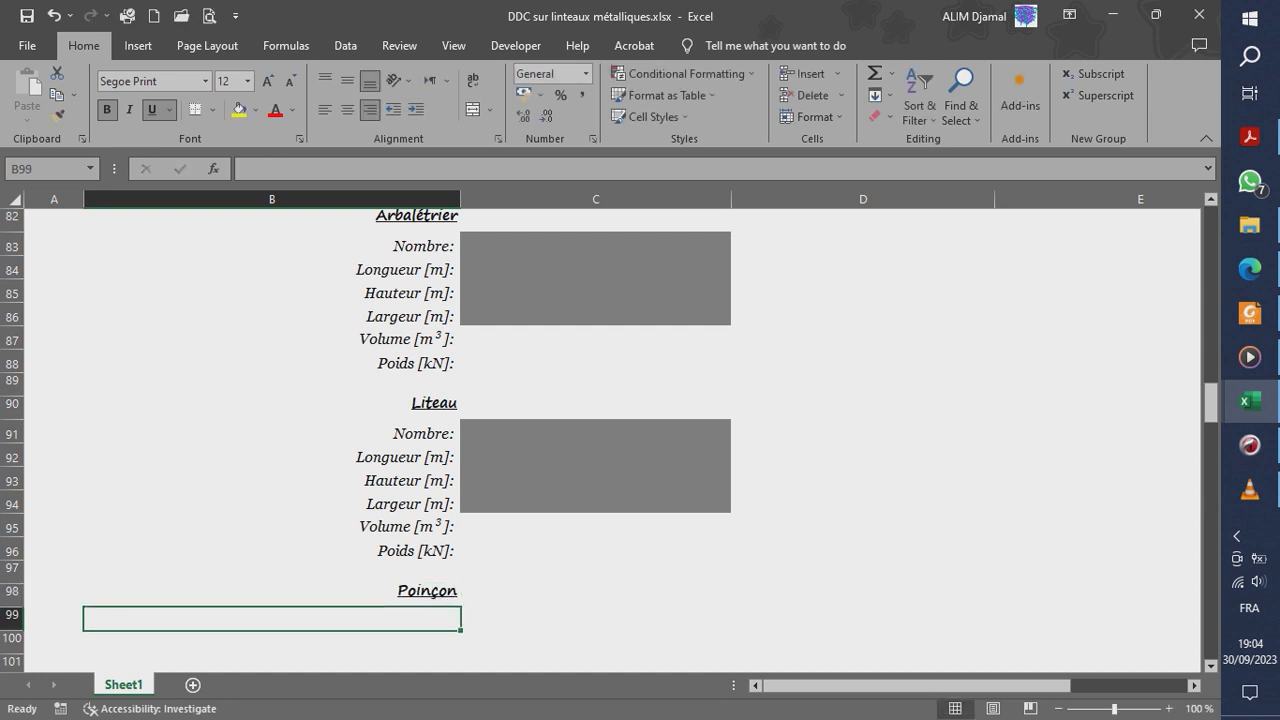
# - Copy the labels from Nombre to Poids in B91:B96 to B99:B104, under the Poinçon heading
pyautogui.moveTo(270, 433); pyautogui.dragTo(270, 550)
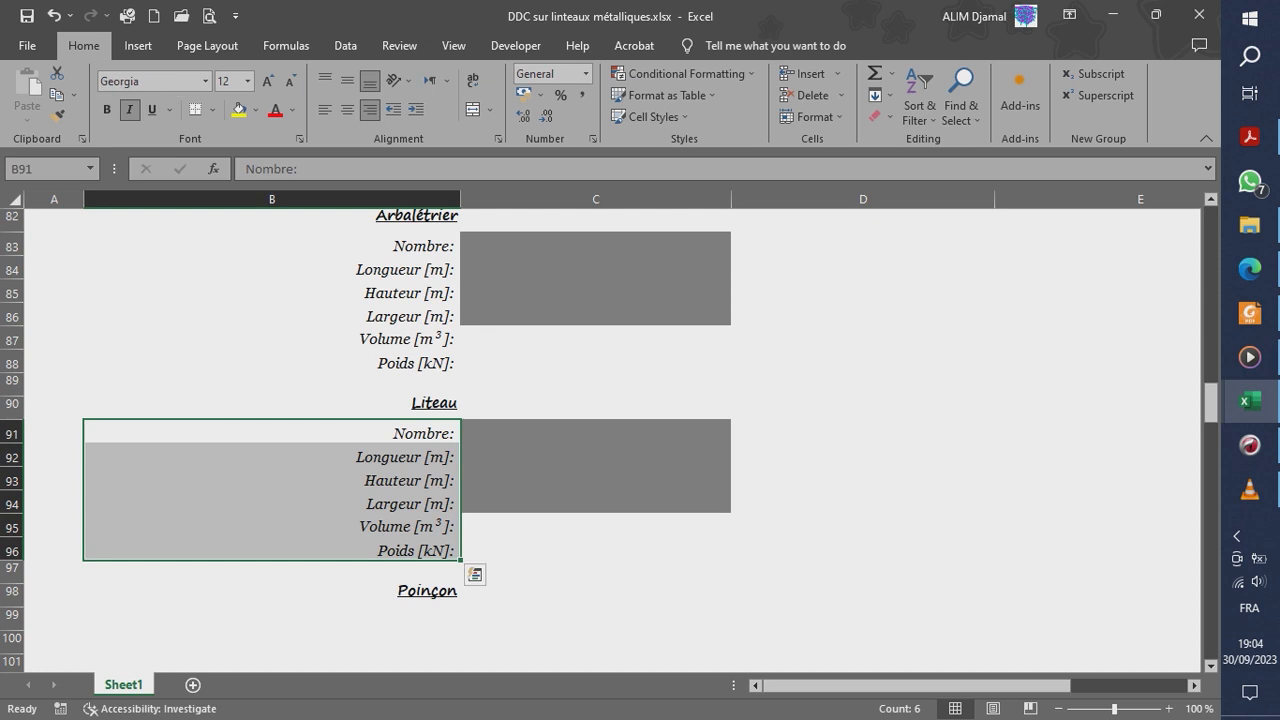
pyautogui.hotkey('ctrl', 'c')
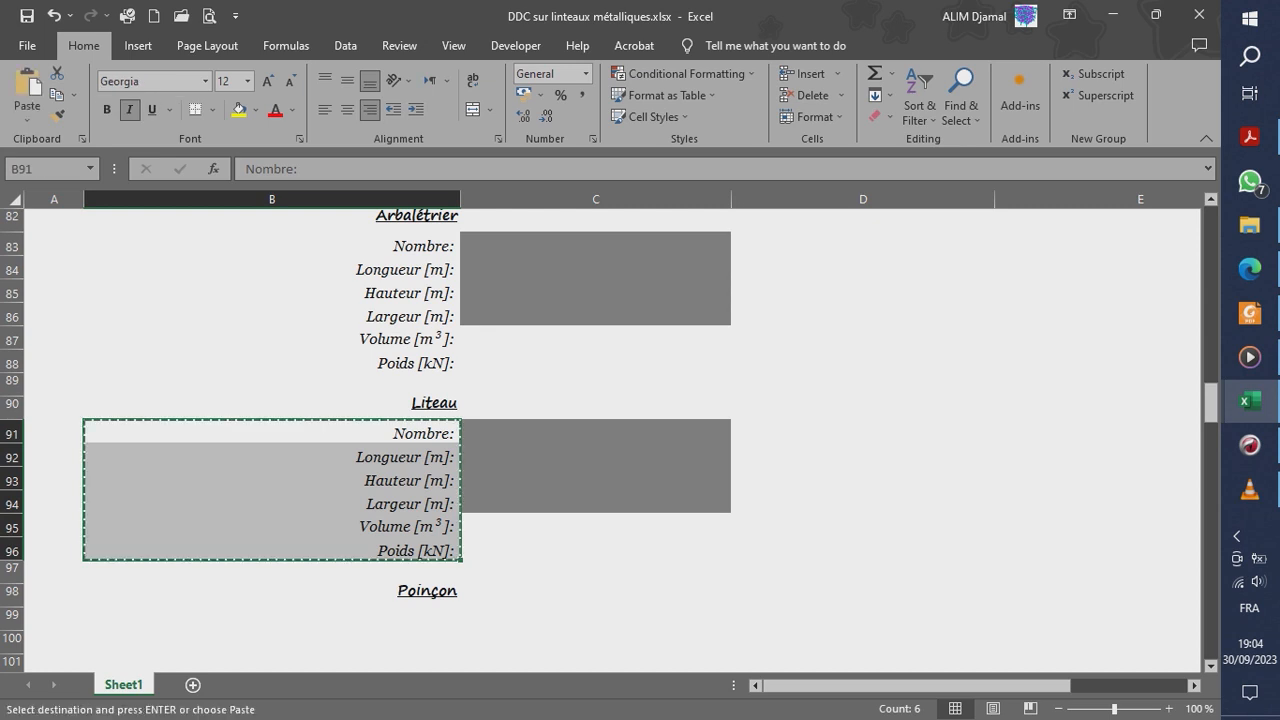
pyautogui.scroll(-3, 610, 440)
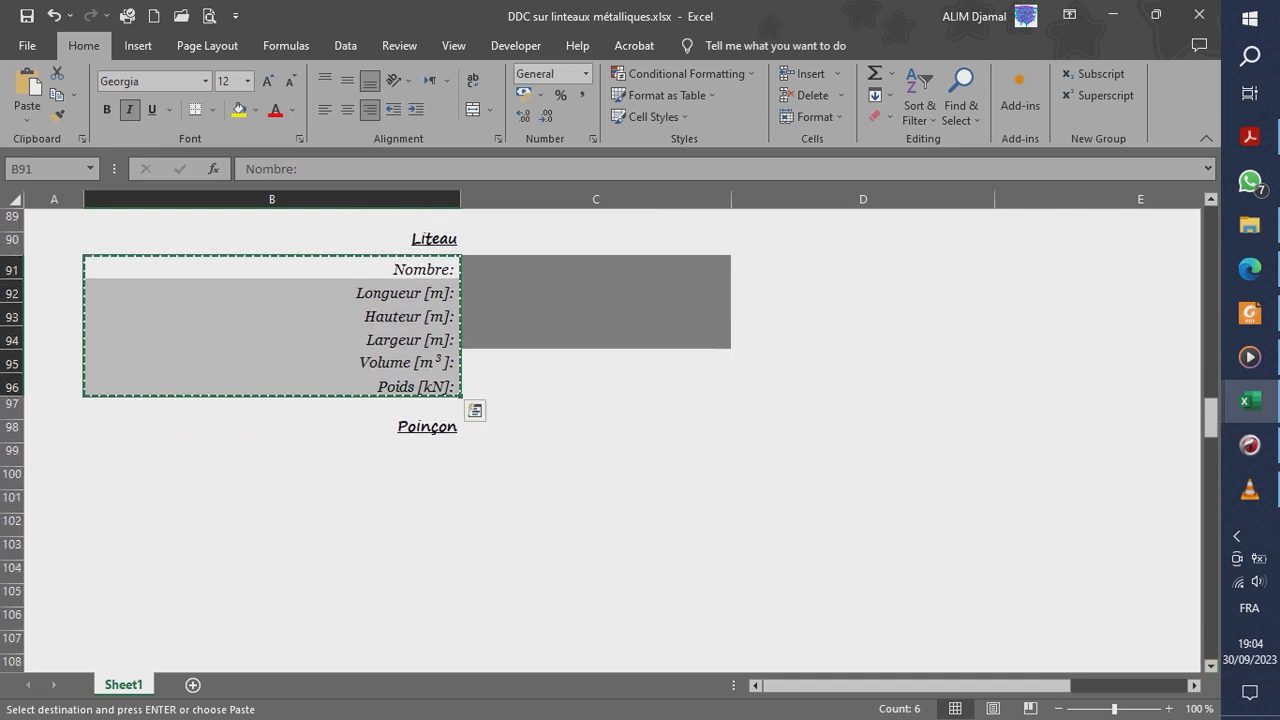
pyautogui.click(272, 454)
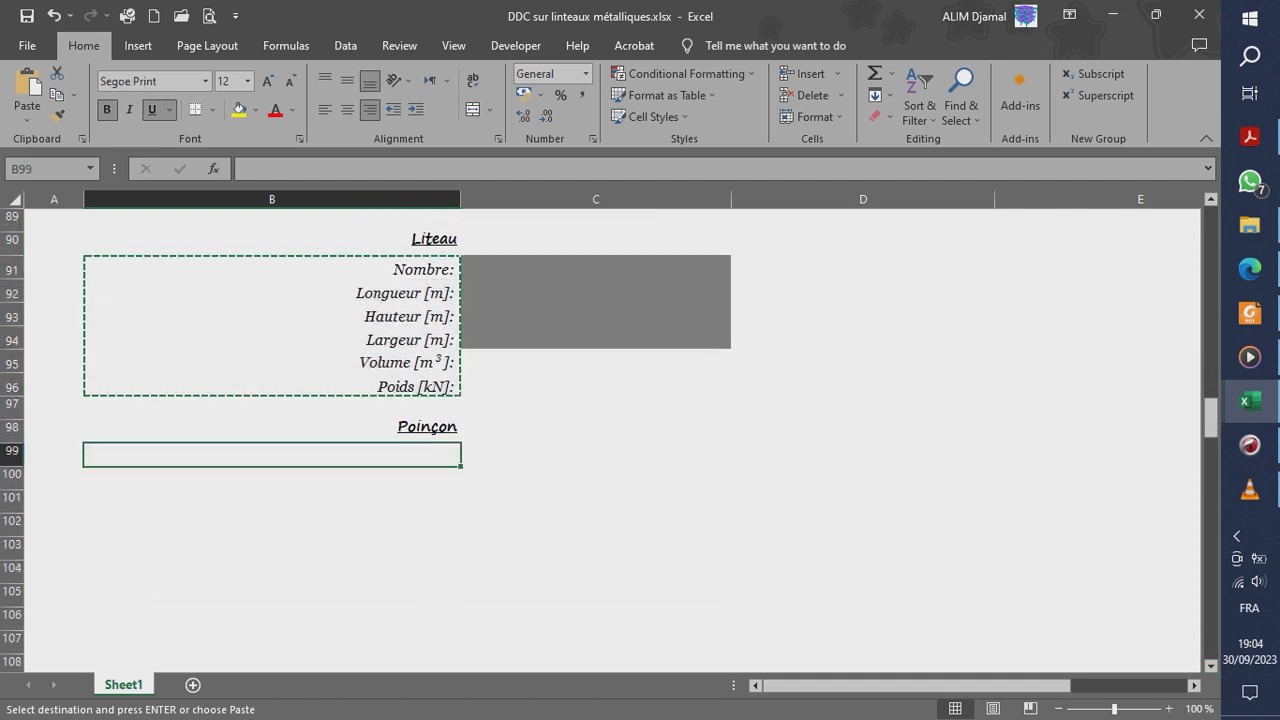
pyautogui.hotkey('ctrl', 'v')
pyautogui.press('Escape')
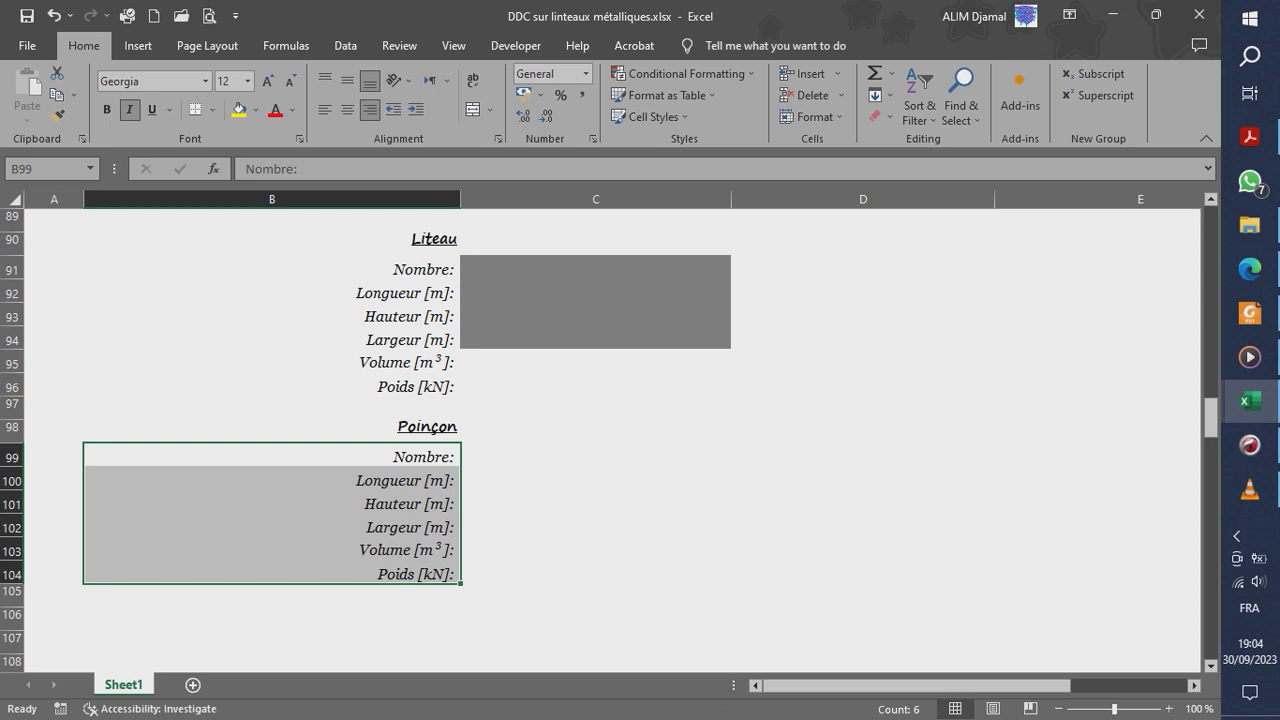
# - Format the Poinçon value cells, applying the grey format of C94 to C99:C102 and the format of C95 to C103:C104
pyautogui.click(596, 338)
pyautogui.click(57, 117)
pyautogui.moveTo(596, 456); pyautogui.dragTo(596, 527)
pyautogui.click(596, 361)
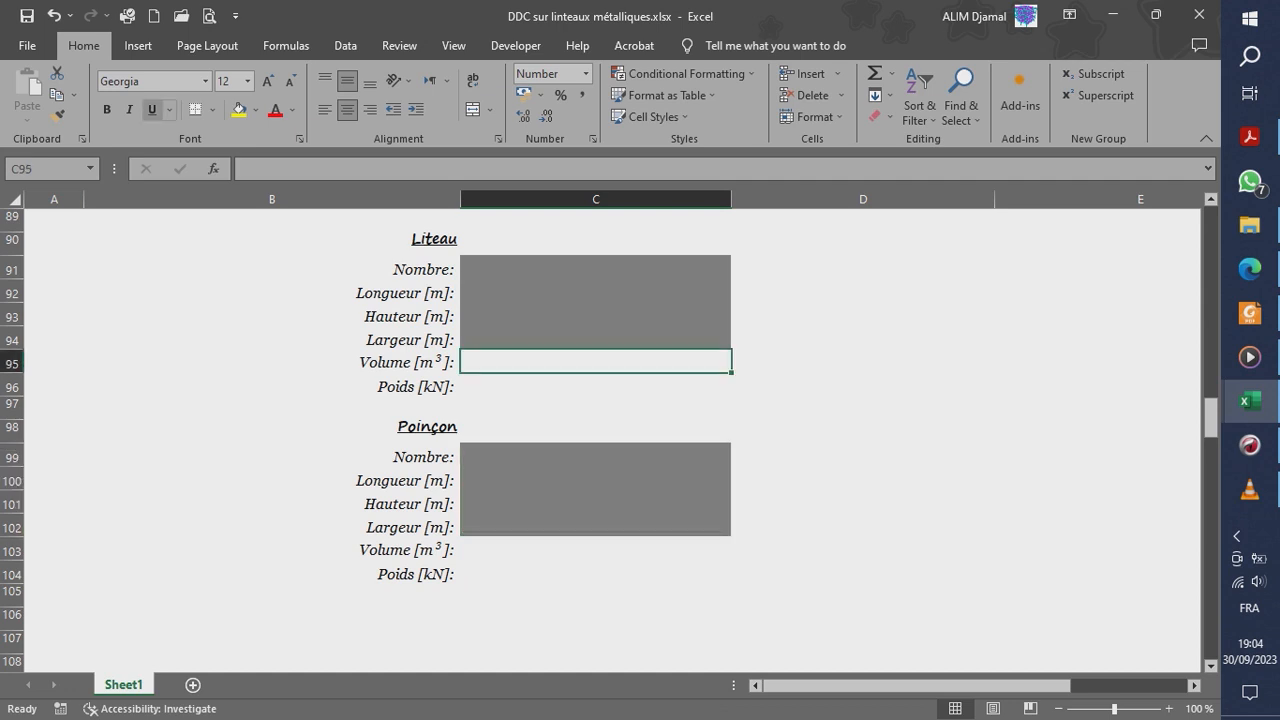
pyautogui.hotkey('alt', 'h')
pyautogui.press('f')
pyautogui.press('p')
pyautogui.moveTo(596, 549); pyautogui.dragTo(596, 573)
# - Save the workbook and enter the Entraits volume formula =C43*C44*C45*C46 in C47
pyautogui.moveTo(1210, 418); pyautogui.dragTo(1210, 309)
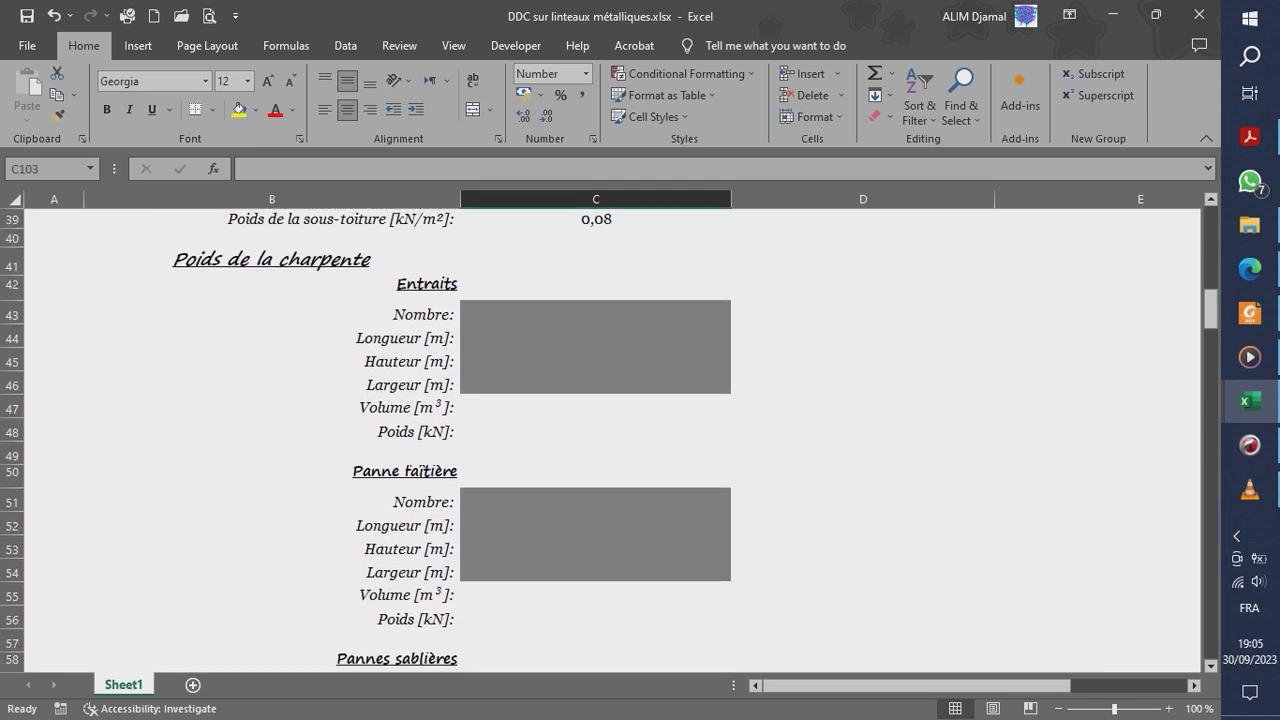
pyautogui.hotkey('ctrl', 's')
pyautogui.click(596, 406)
pyautogui.write('=')
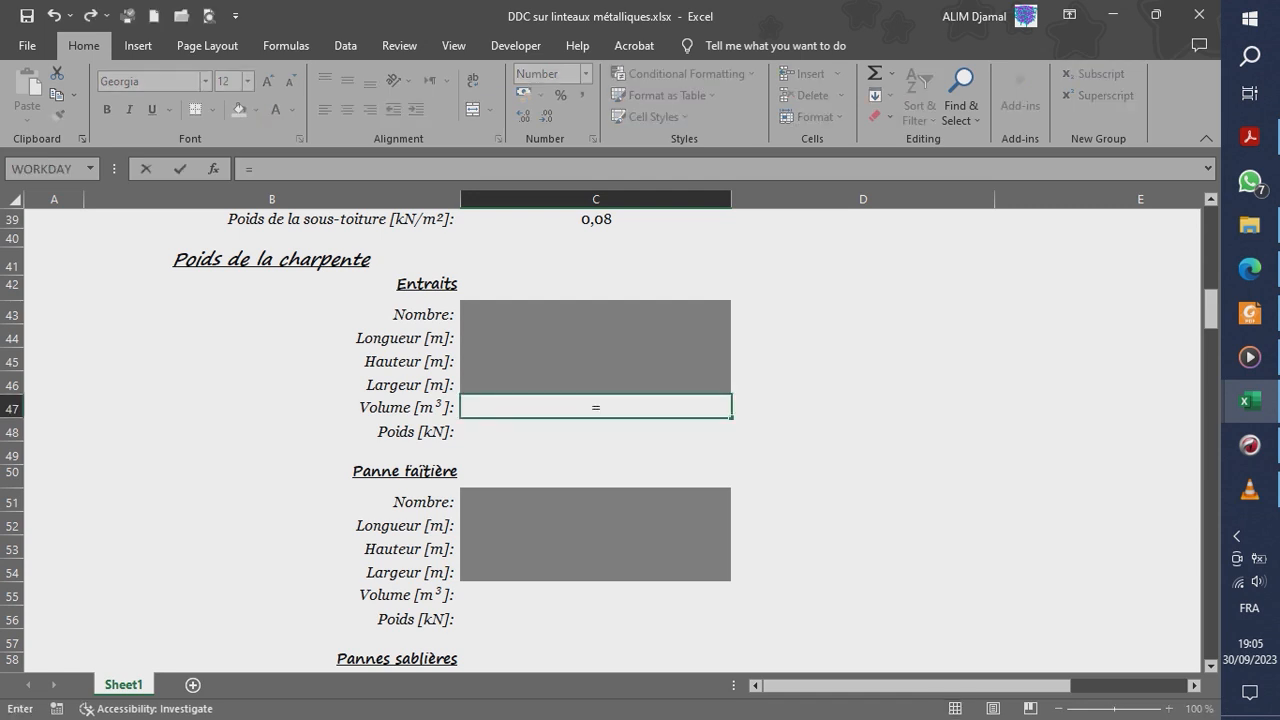
pyautogui.click(596, 313)
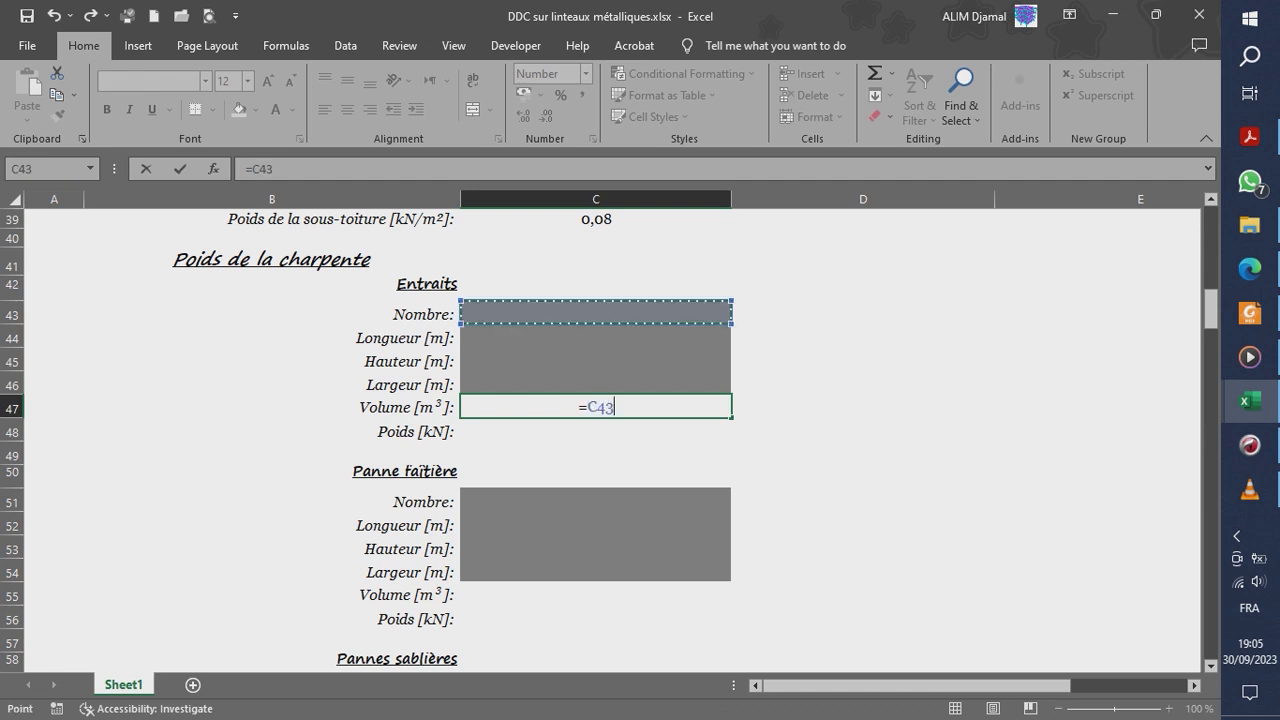
pyautogui.write('*')
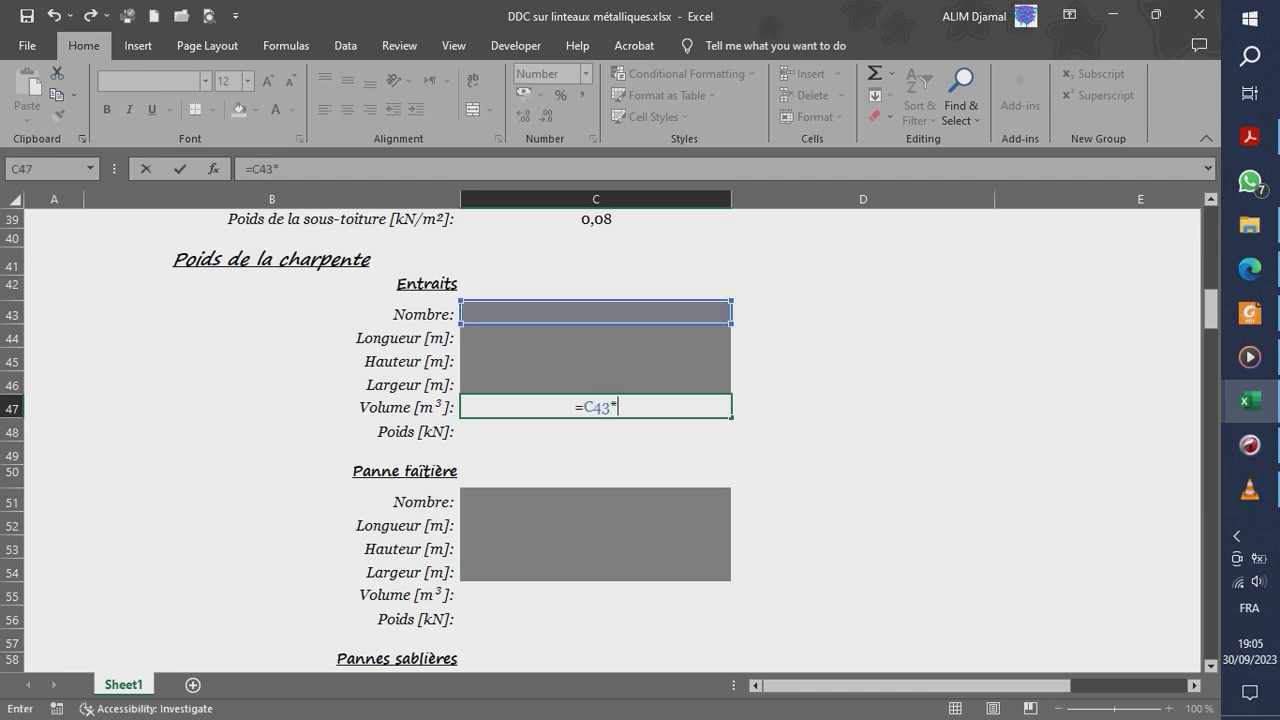
pyautogui.click(596, 337)
pyautogui.write('*')
pyautogui.click(596, 361)
pyautogui.write('*')
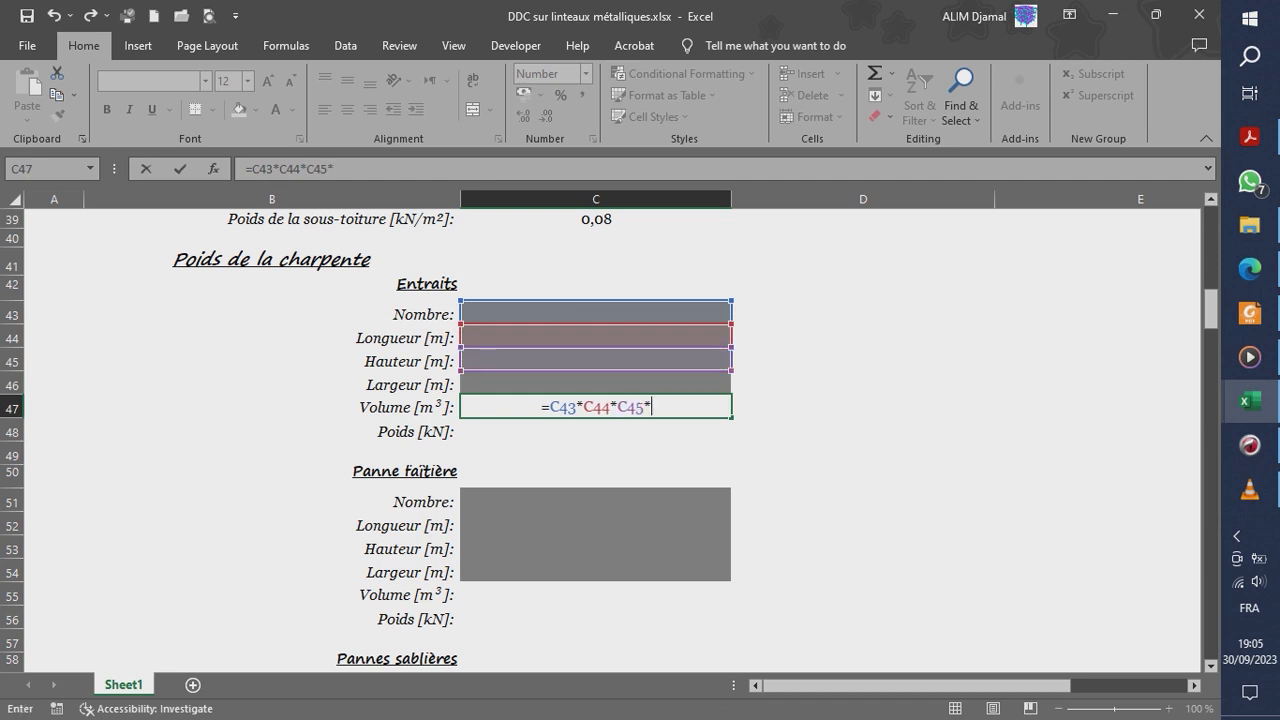
pyautogui.click(596, 384)
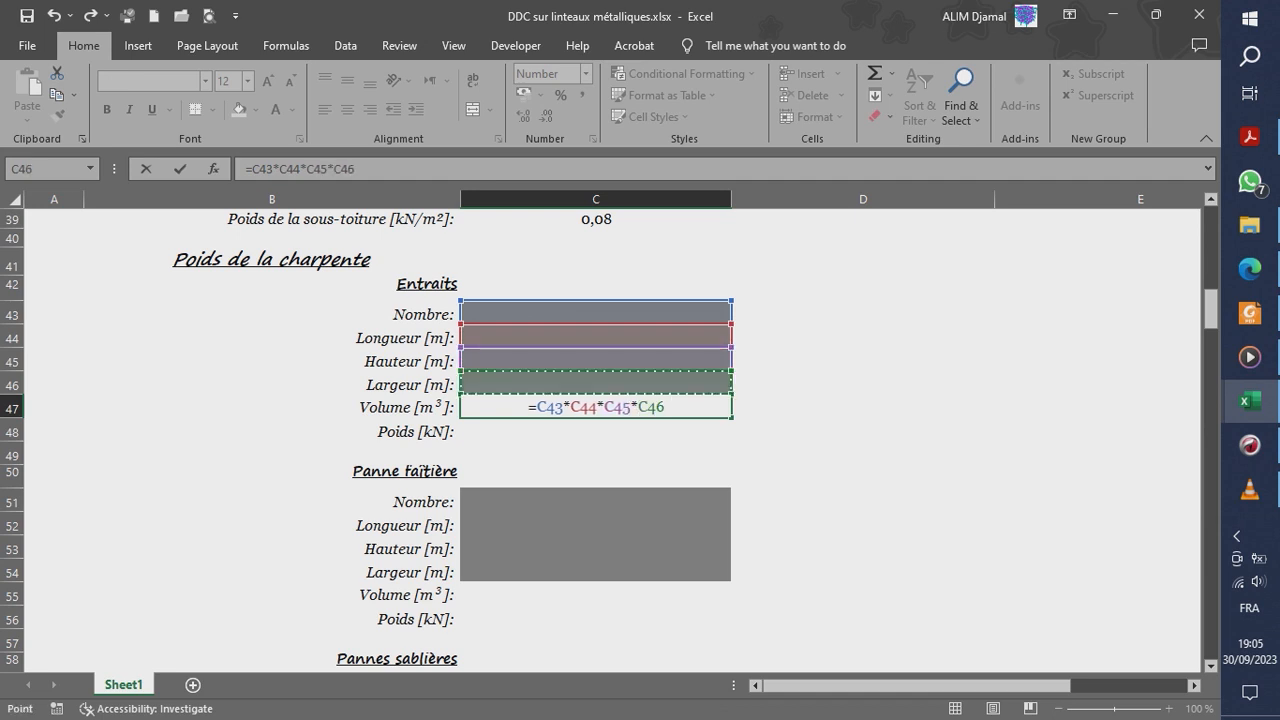
pyautogui.press('Return')
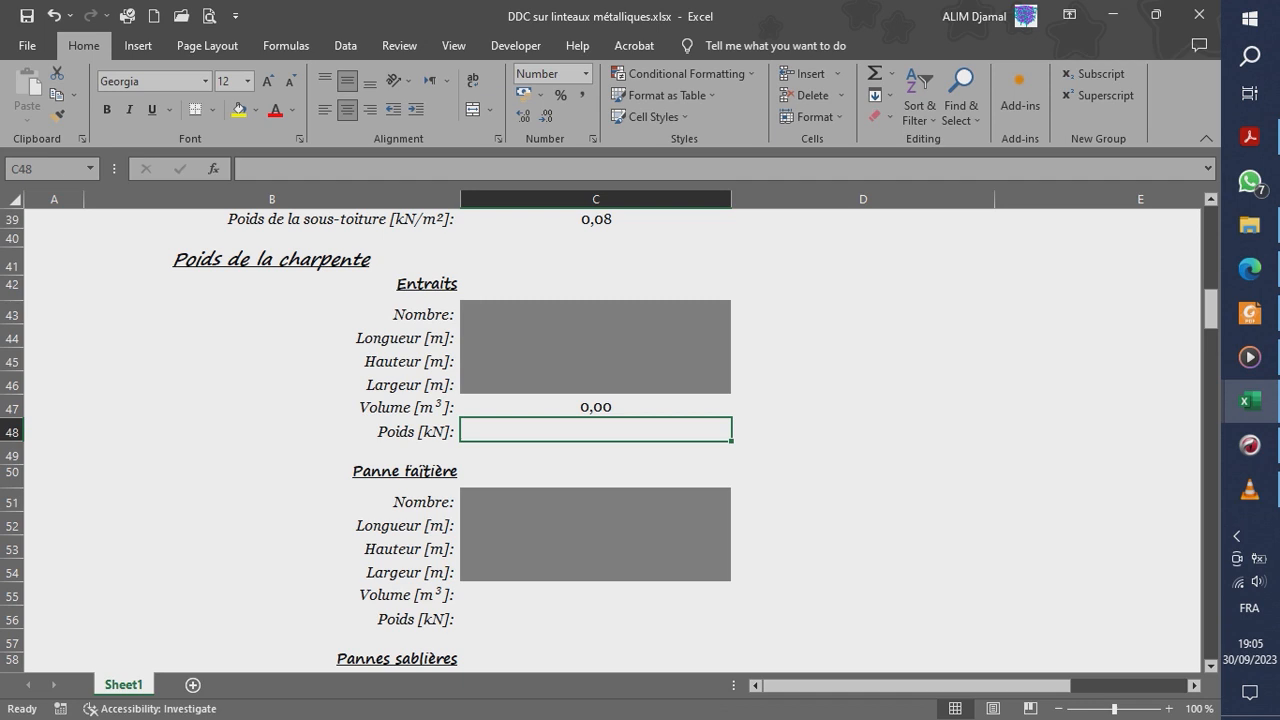
pyautogui.write('=')
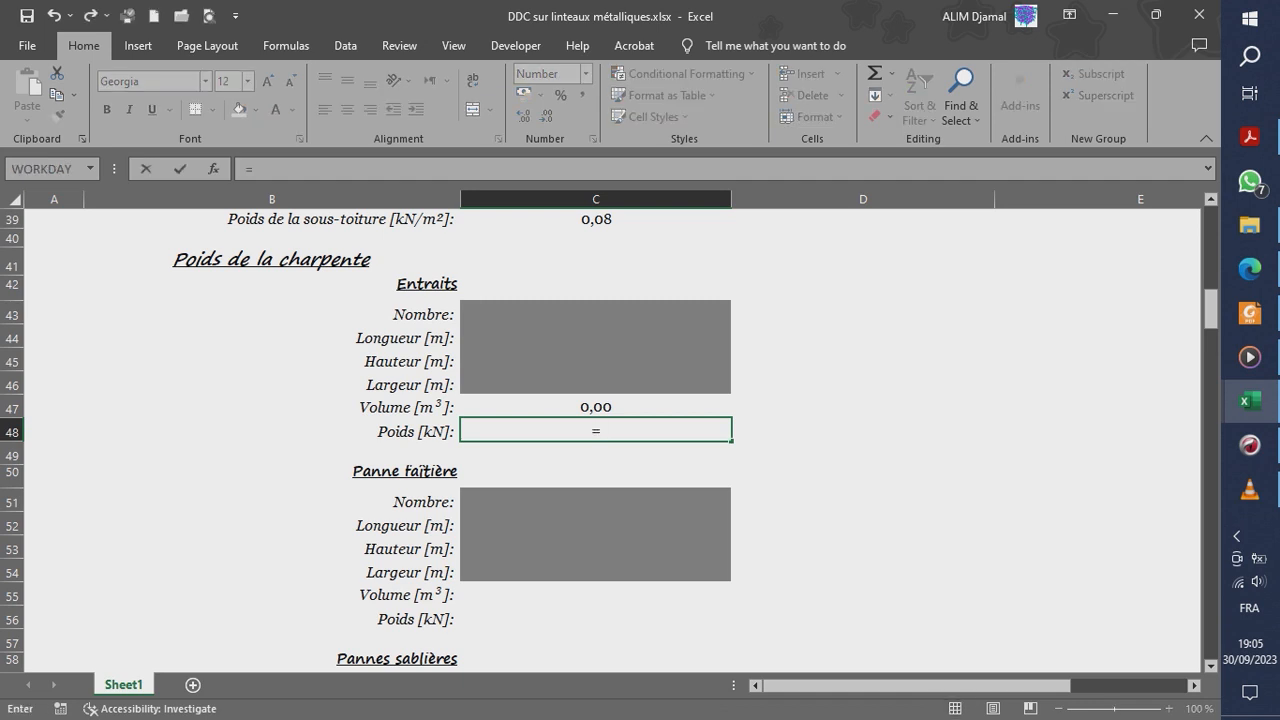
pyautogui.moveTo(1210, 309); pyautogui.dragTo(1210, 261)
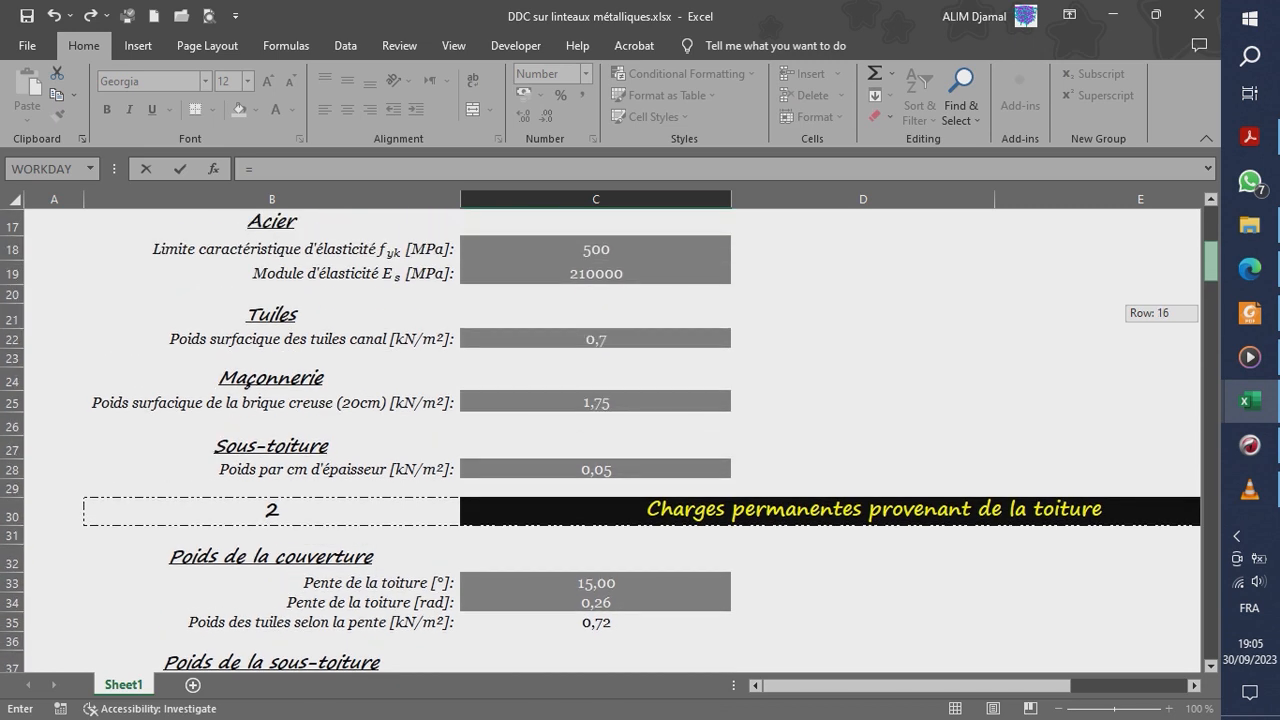
pyautogui.moveTo(1210, 261); pyautogui.dragTo(1210, 312)
pyautogui.click(863, 456)
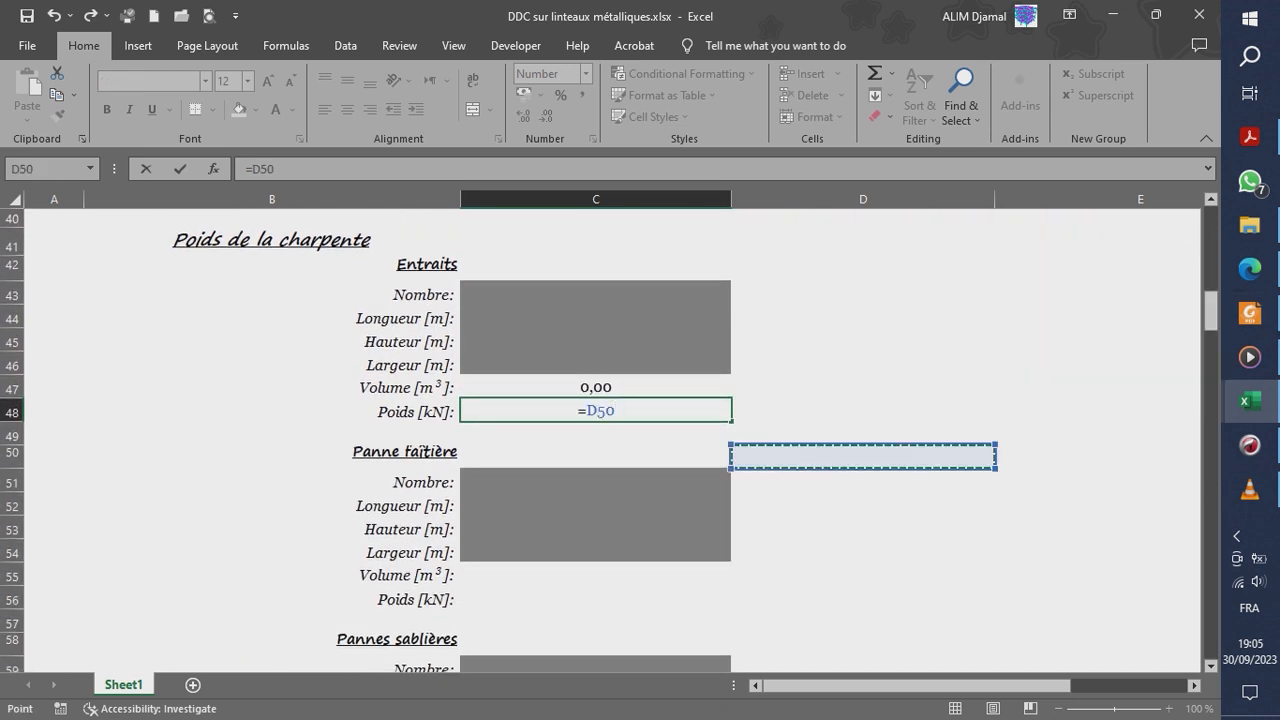
pyautogui.press('Escape')
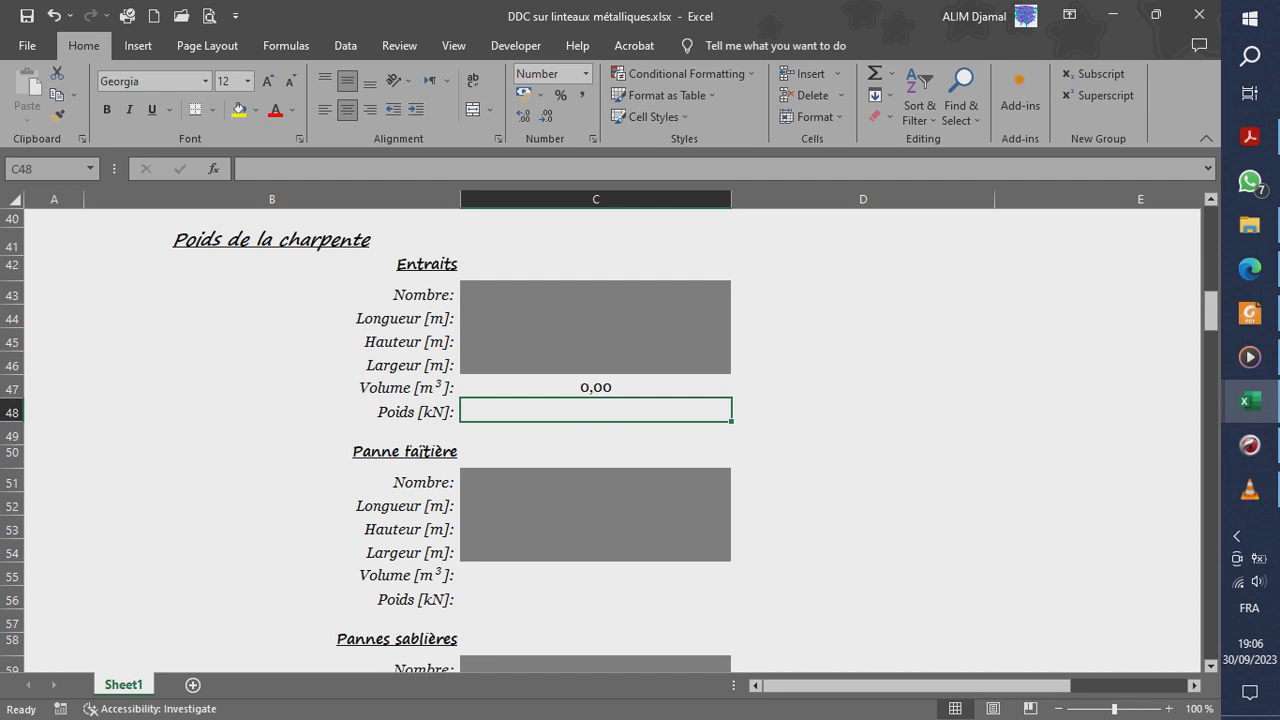
# - Review the material characteristics, the roof load sections and every timber member subsection from Entraits to Poinçon
pyautogui.moveTo(1211, 311); pyautogui.dragTo(1211, 250)
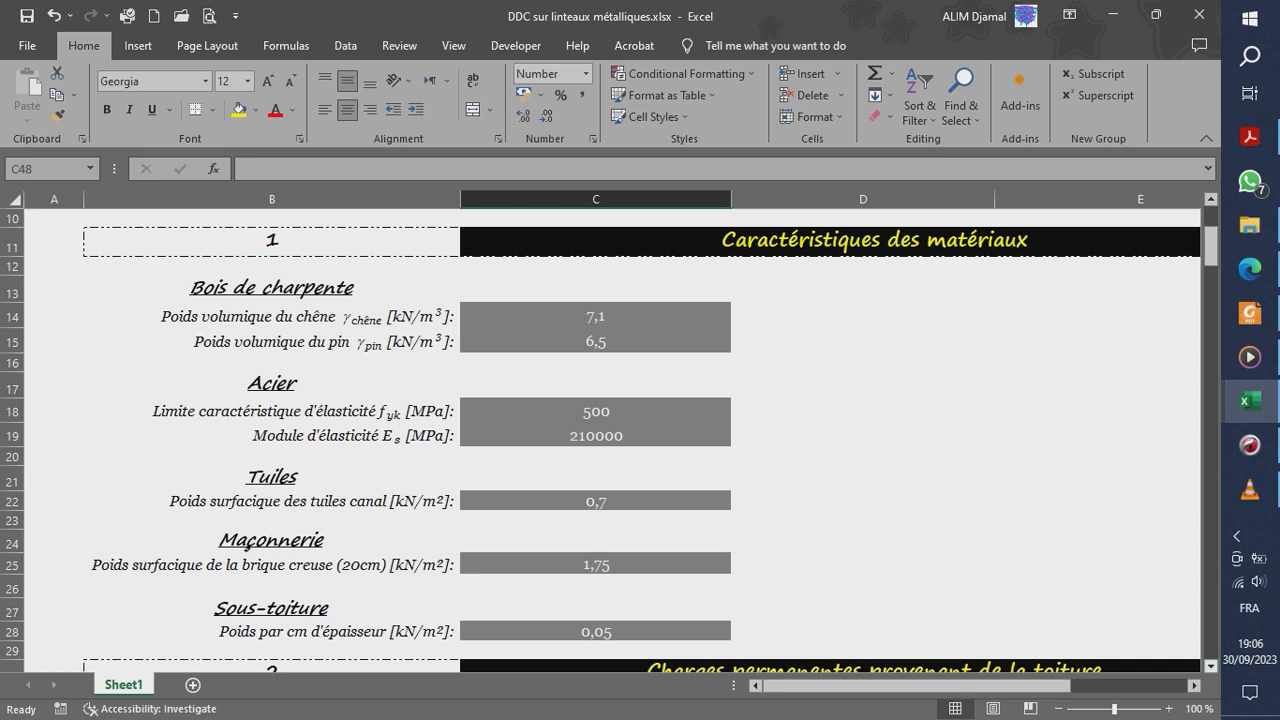
pyautogui.click(1210, 665)
pyautogui.click(1210, 665)
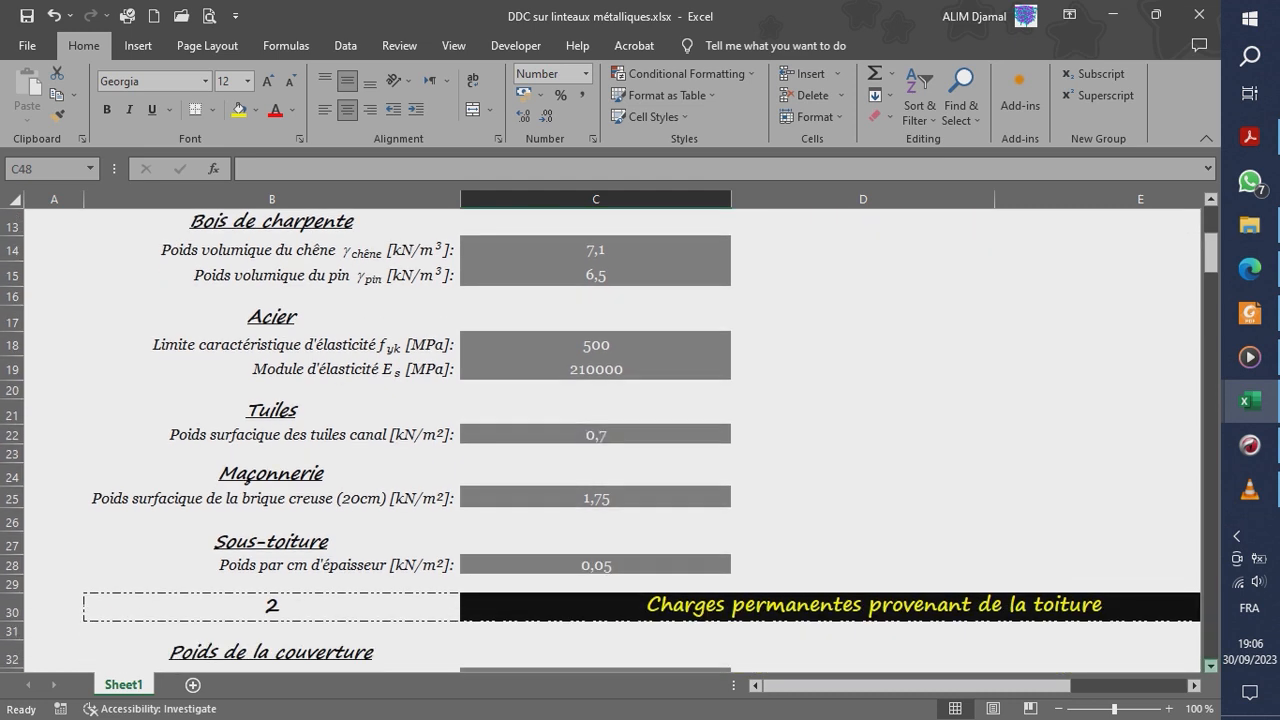
pyautogui.click(1210, 665)
pyautogui.click(1210, 665)
pyautogui.scroll(-3, 610, 440)
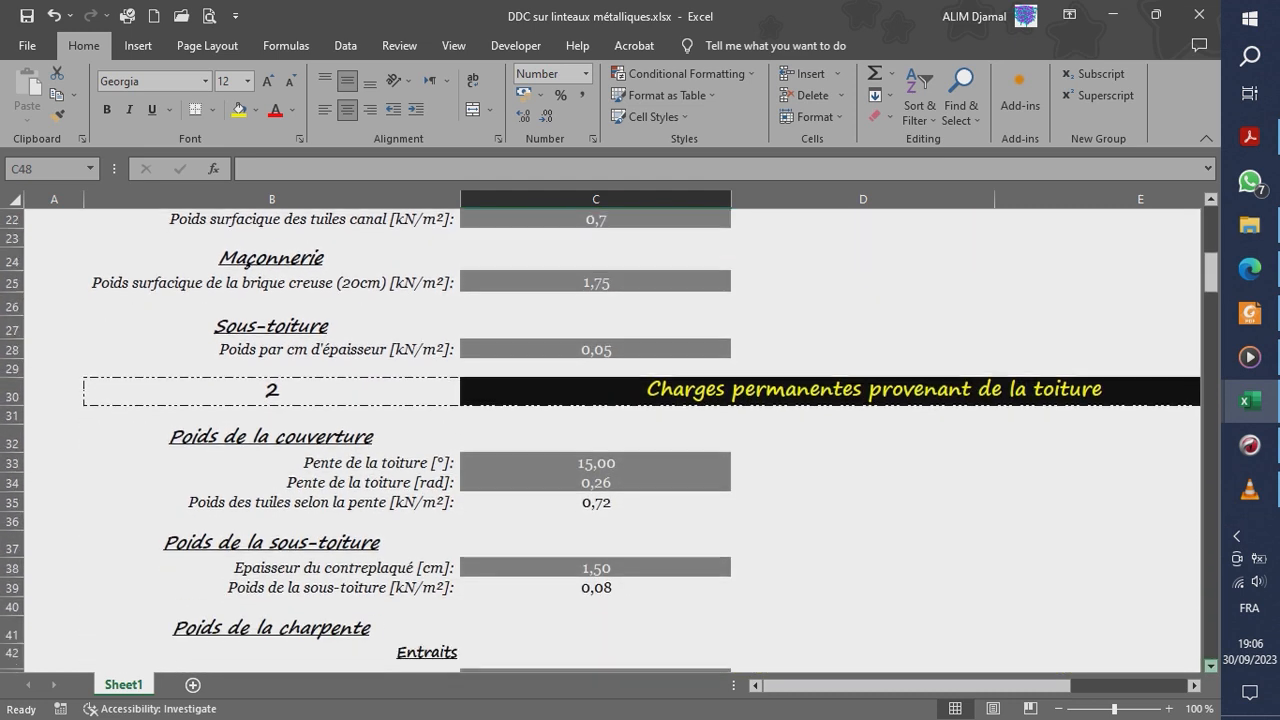
pyautogui.scroll(-3, 610, 440)
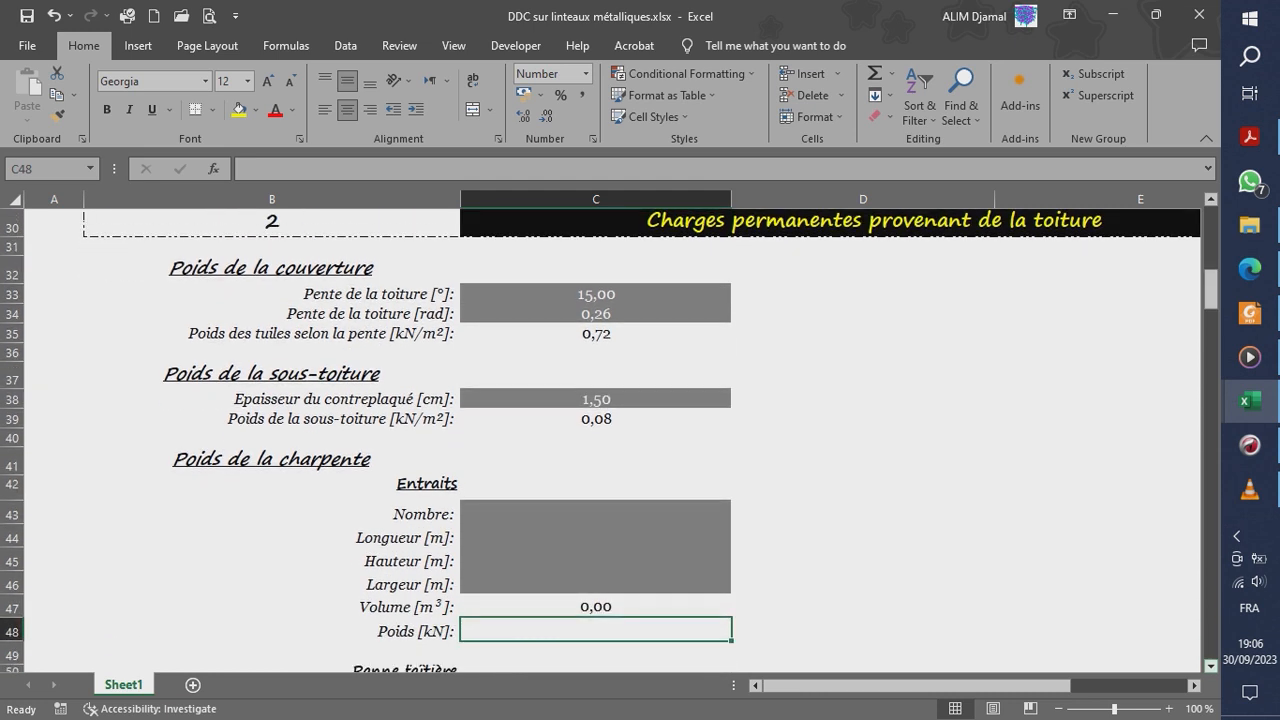
pyautogui.scroll(-2, 610, 440)
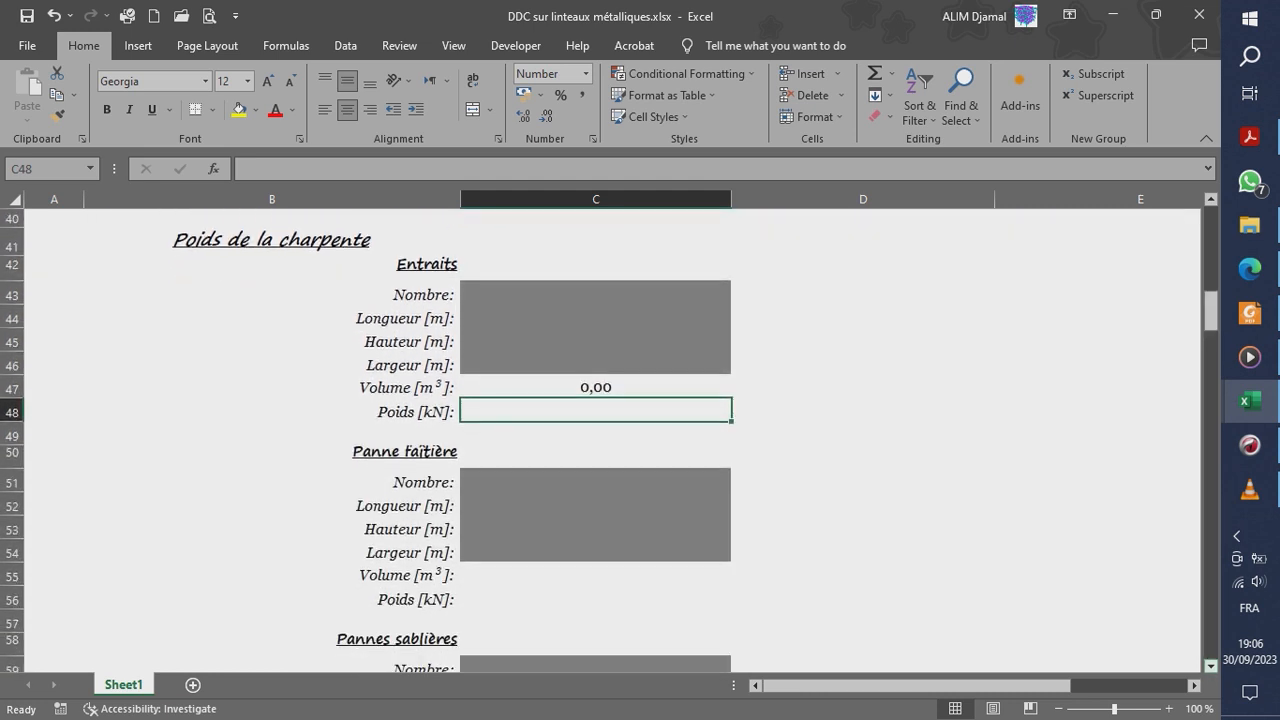
pyautogui.scroll(-3, 610, 440)
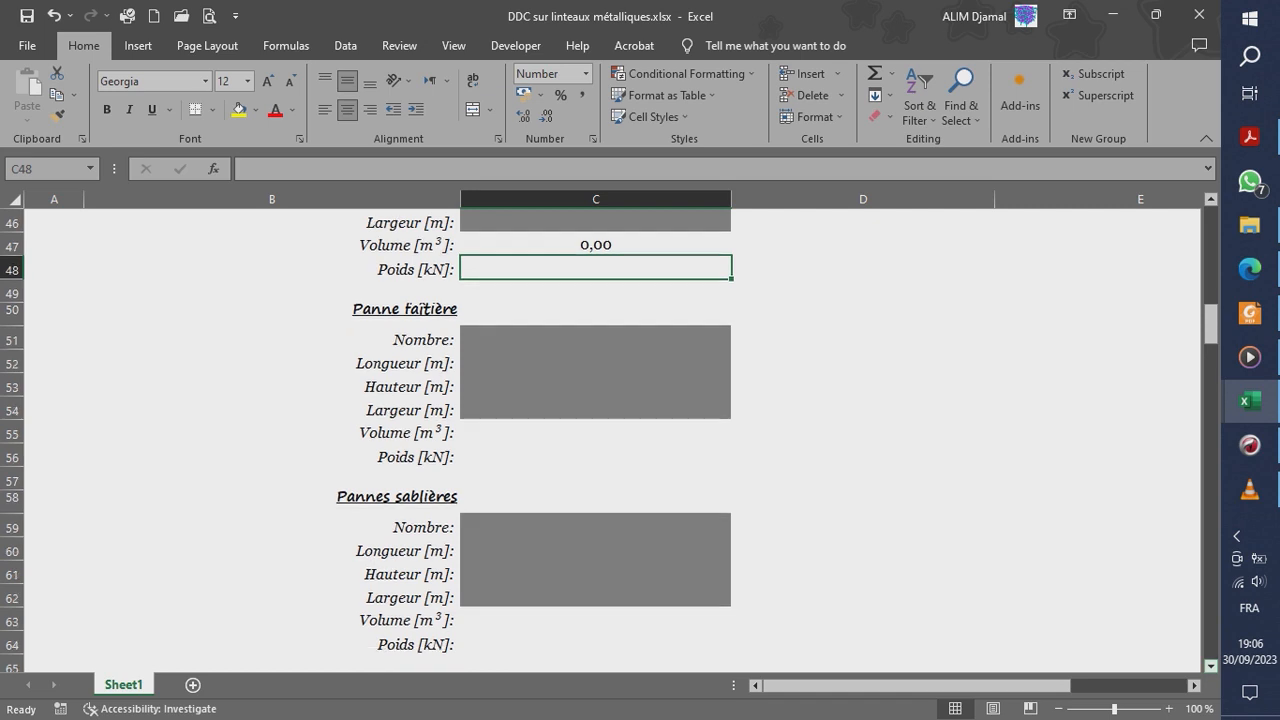
pyautogui.scroll(-3, 610, 440)
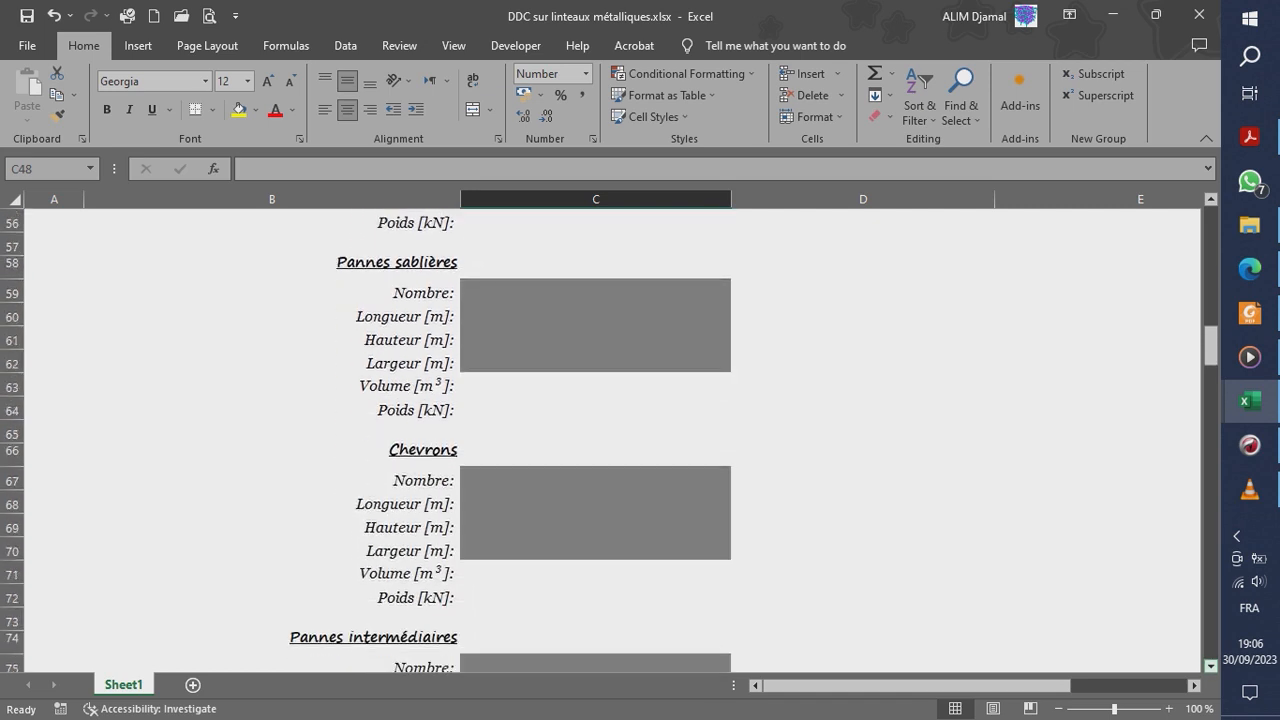
pyautogui.scroll(-3, 610, 440)
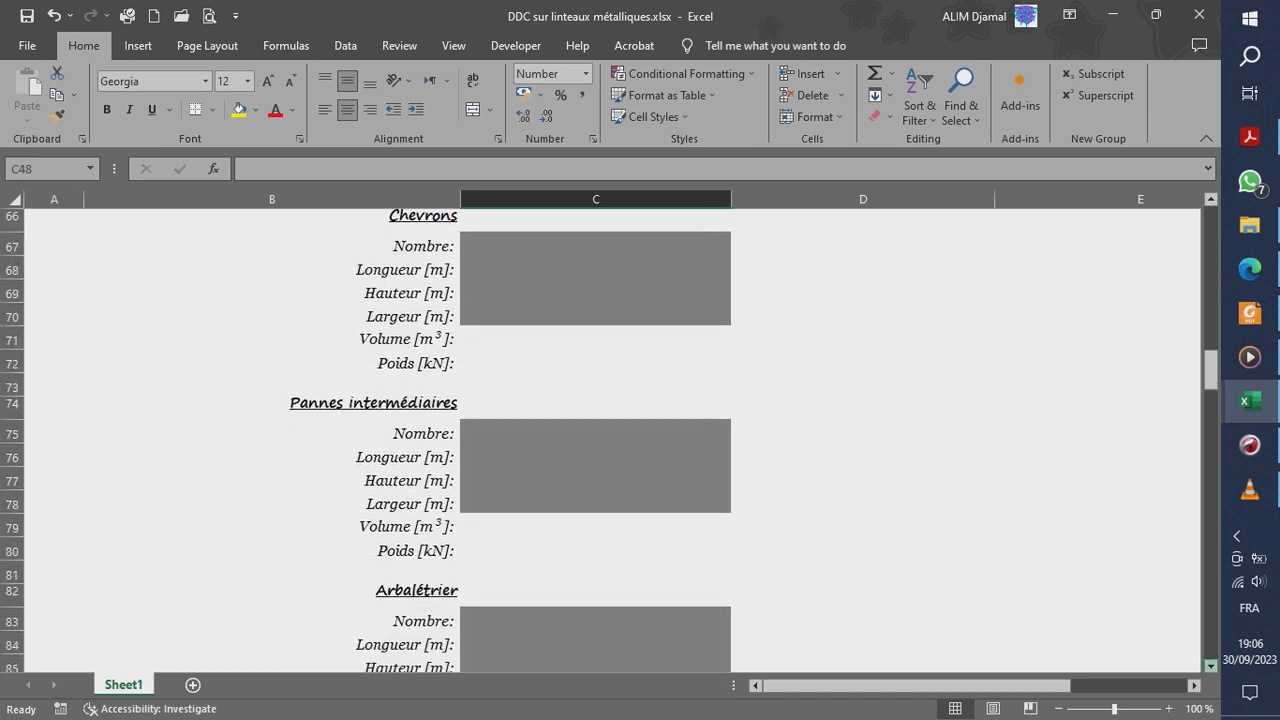
pyautogui.scroll(-3, 610, 440)
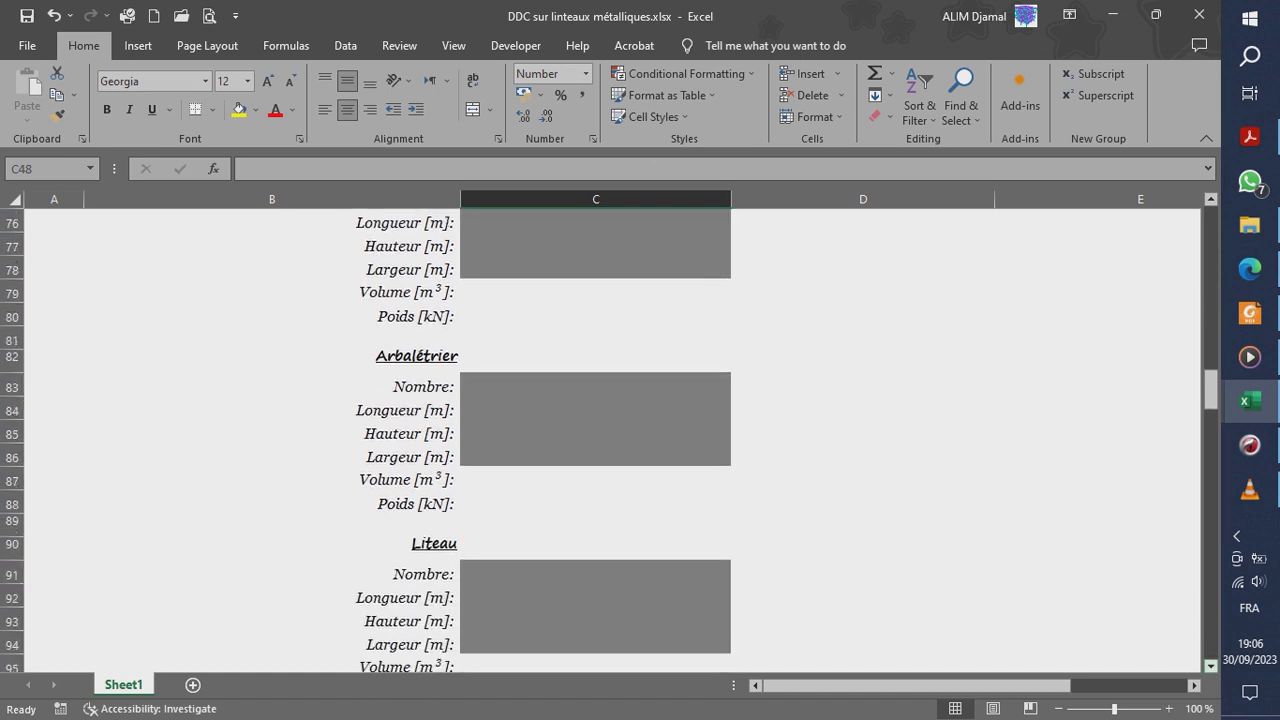
pyautogui.scroll(-3, 610, 440)
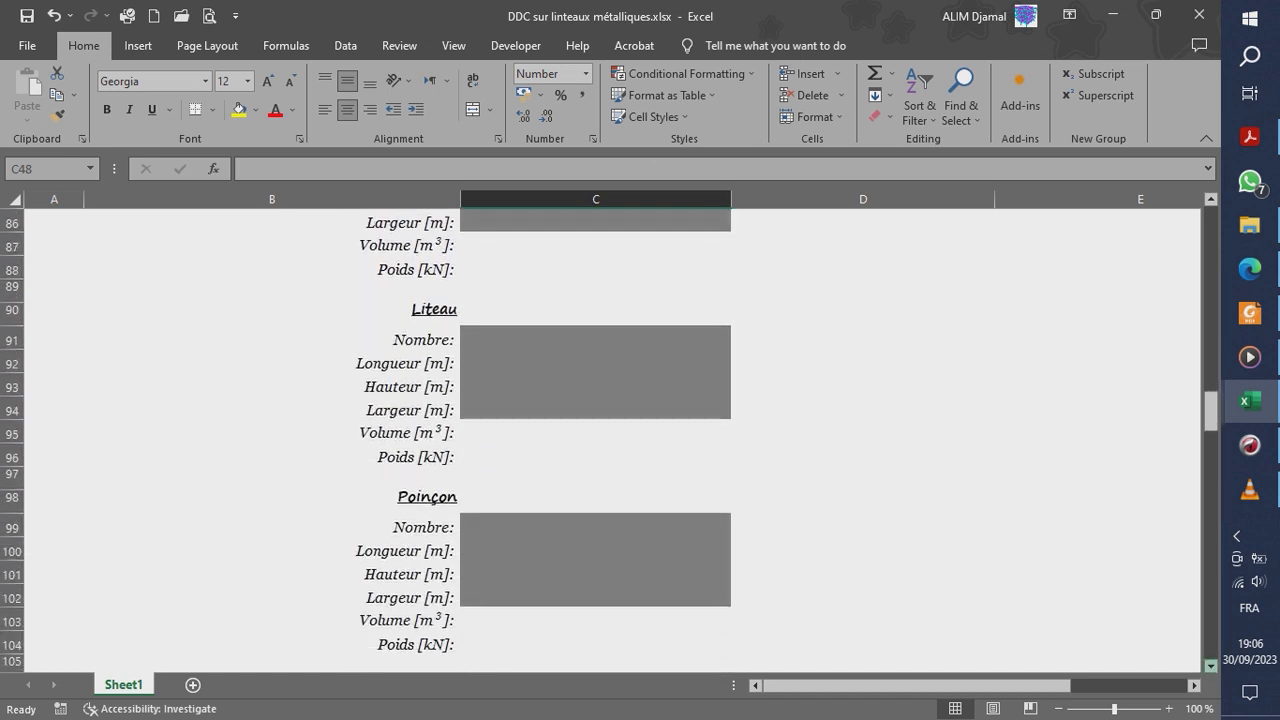
pyautogui.scroll(-3, 610, 440)
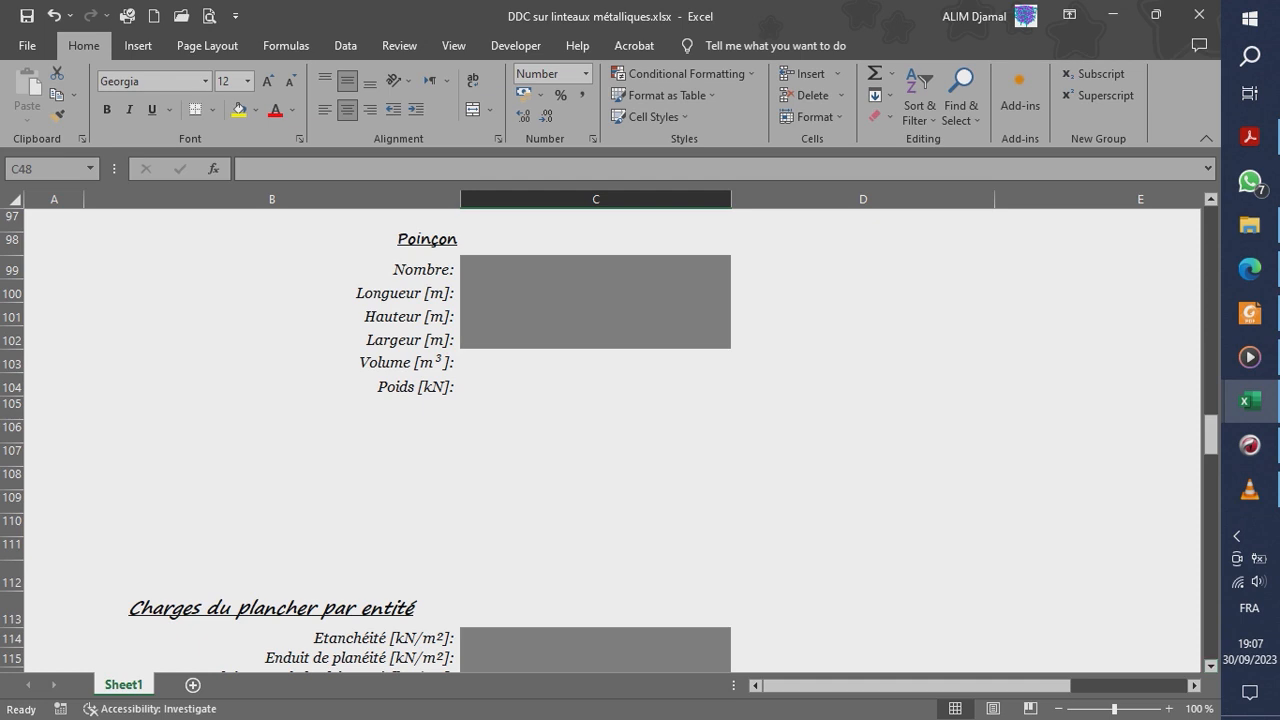
# - Copy the Poinçon "Poids [kN]:" label from B104 to B106, leaving row 105 empty
pyautogui.click(272, 407)
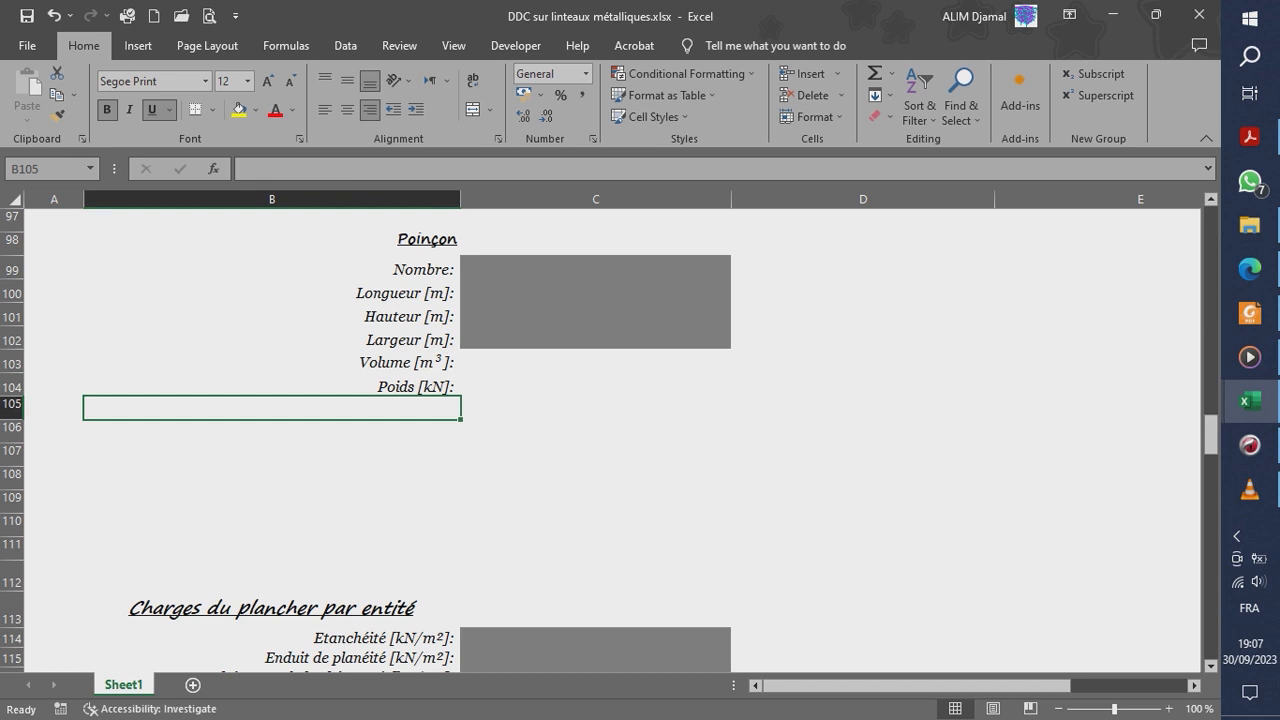
pyautogui.click(272, 431)
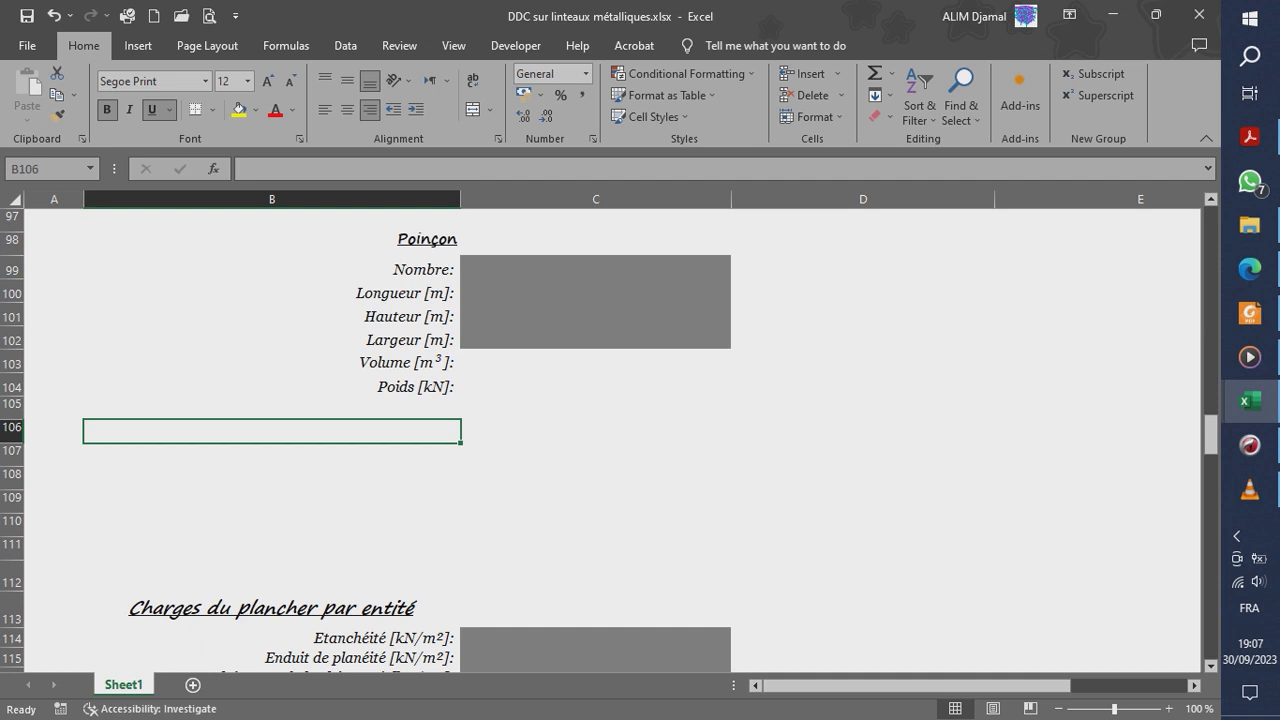
pyautogui.click(272, 386)
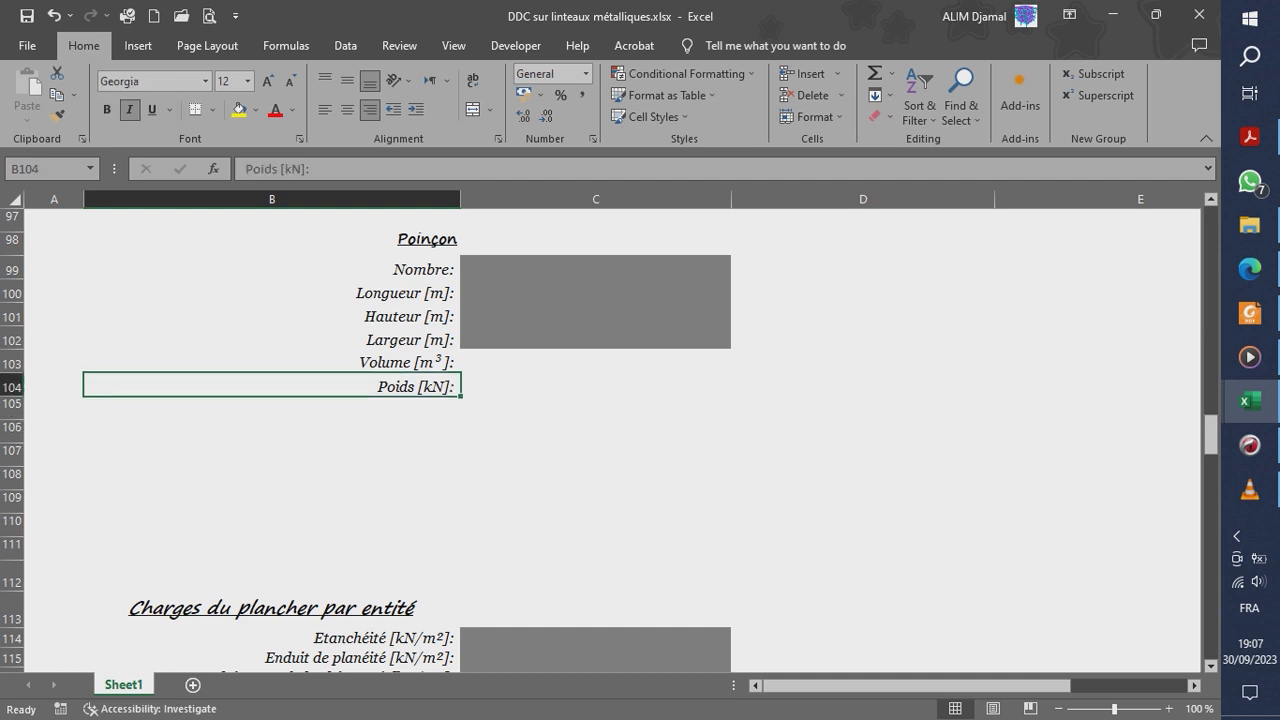
pyautogui.click(272, 408)
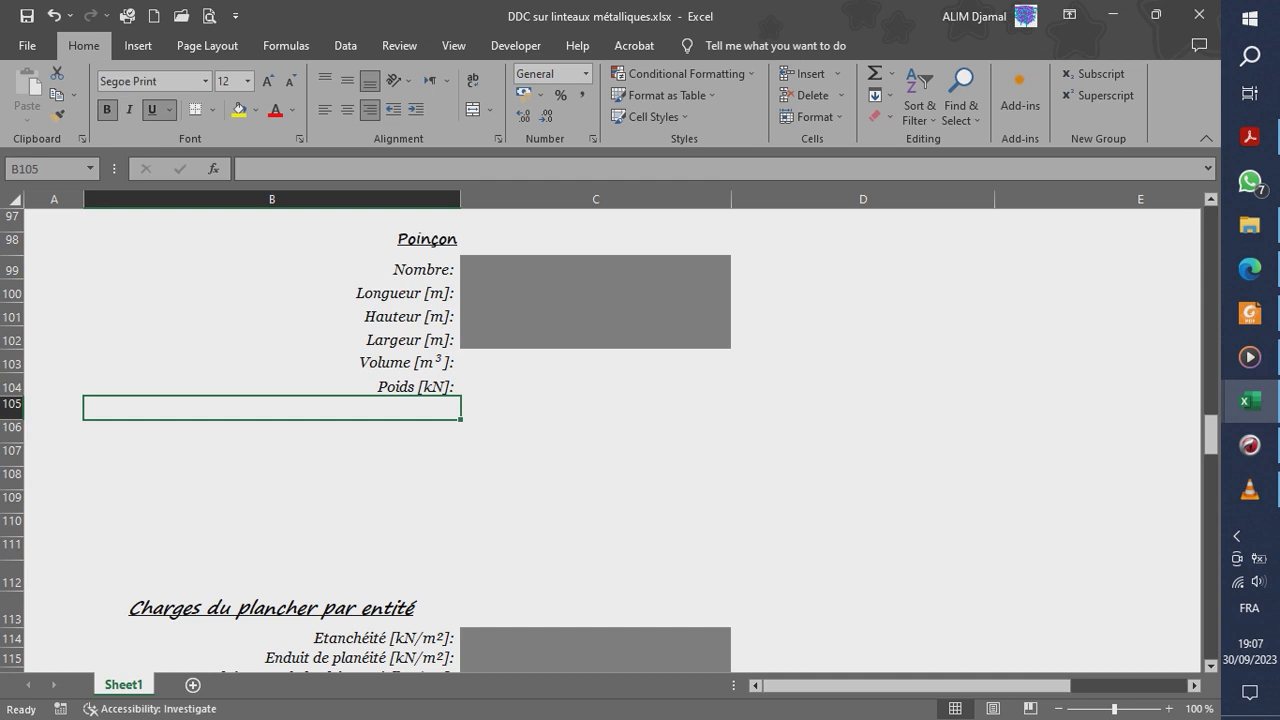
pyautogui.click(272, 386)
pyautogui.hotkey('ctrl', 'c')
pyautogui.click(272, 433)
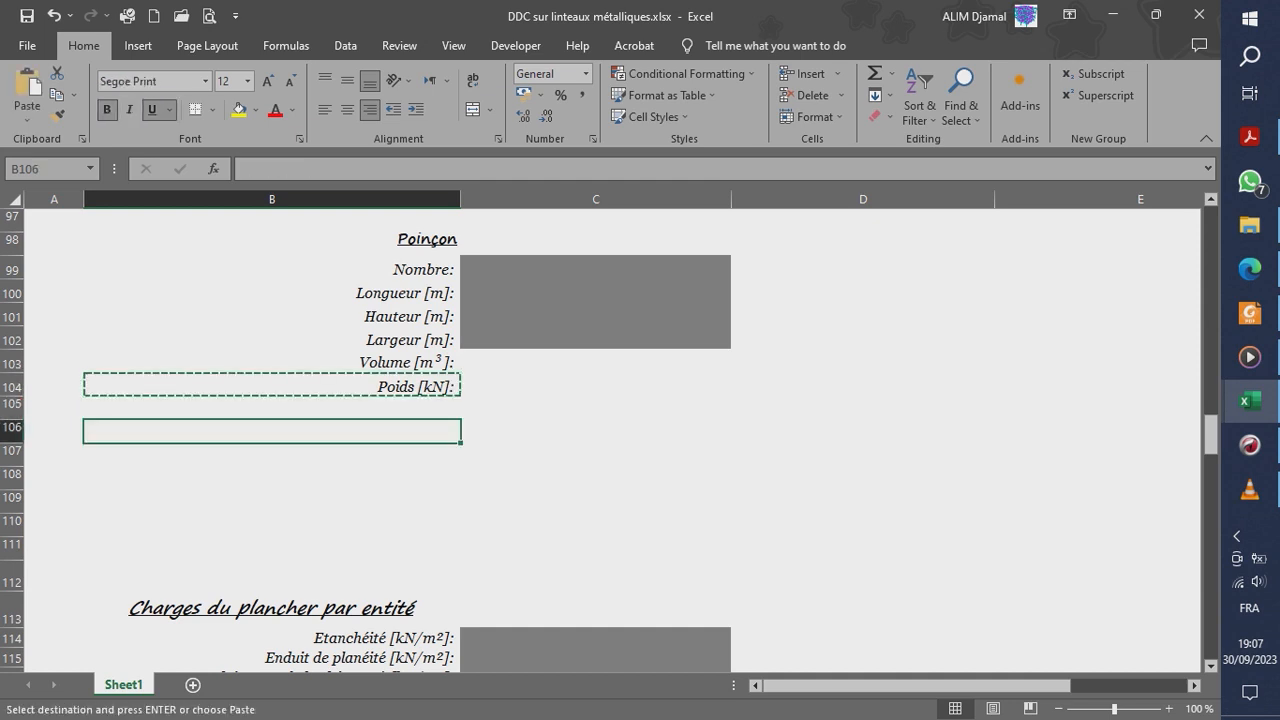
pyautogui.hotkey('ctrl', 'v')
pyautogui.press('Escape')
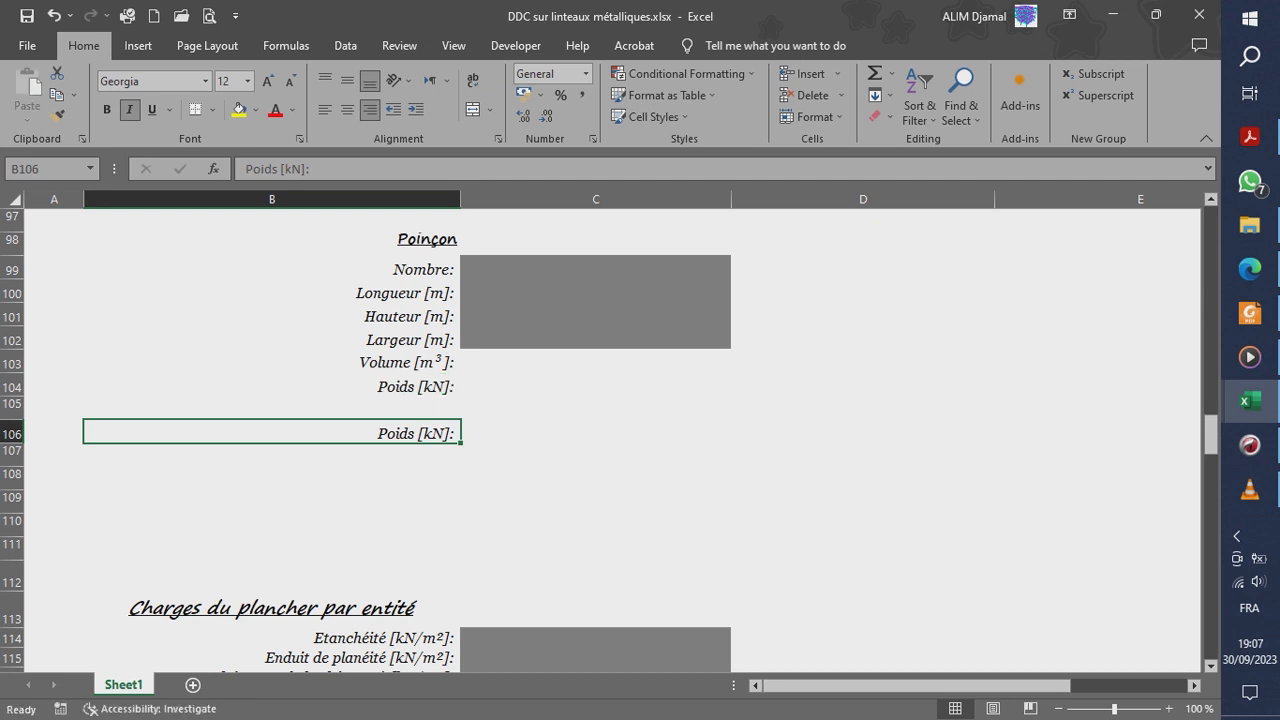
# - Replace the text of B106 with "Surface au sol couverte par la charpente [m²]:"
pyautogui.write('Surface')
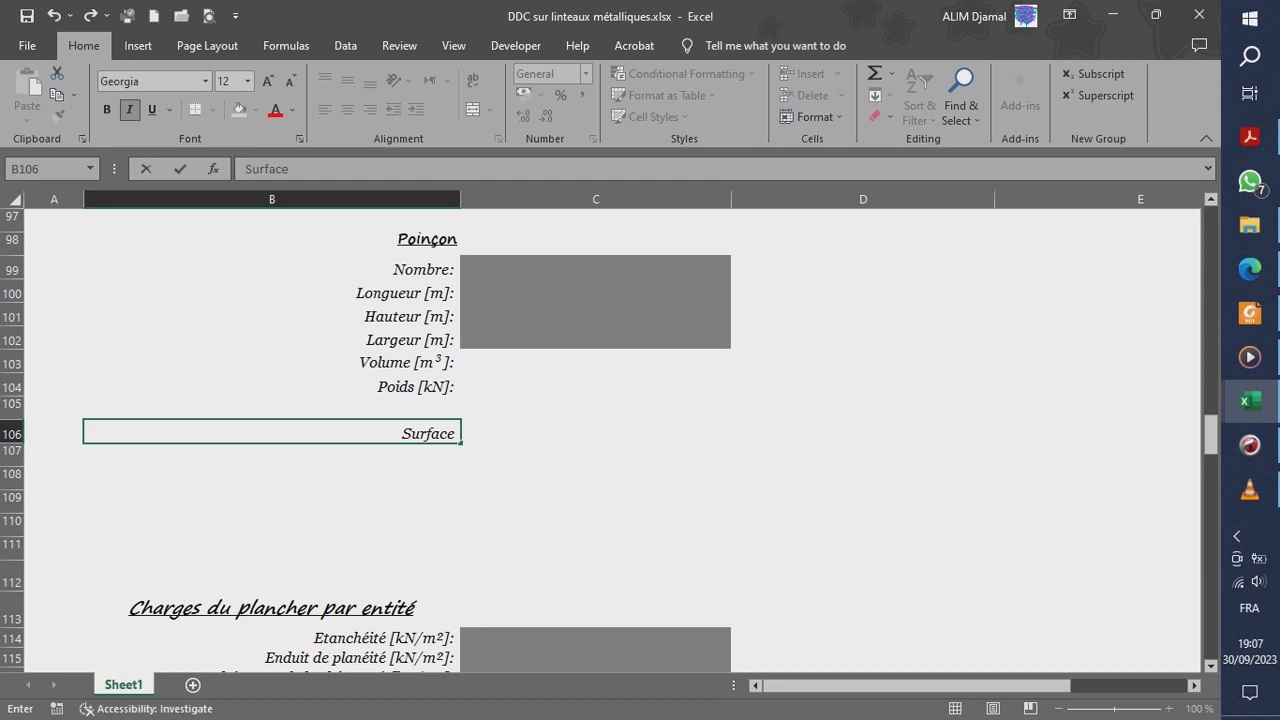
pyautogui.write(' au sol')
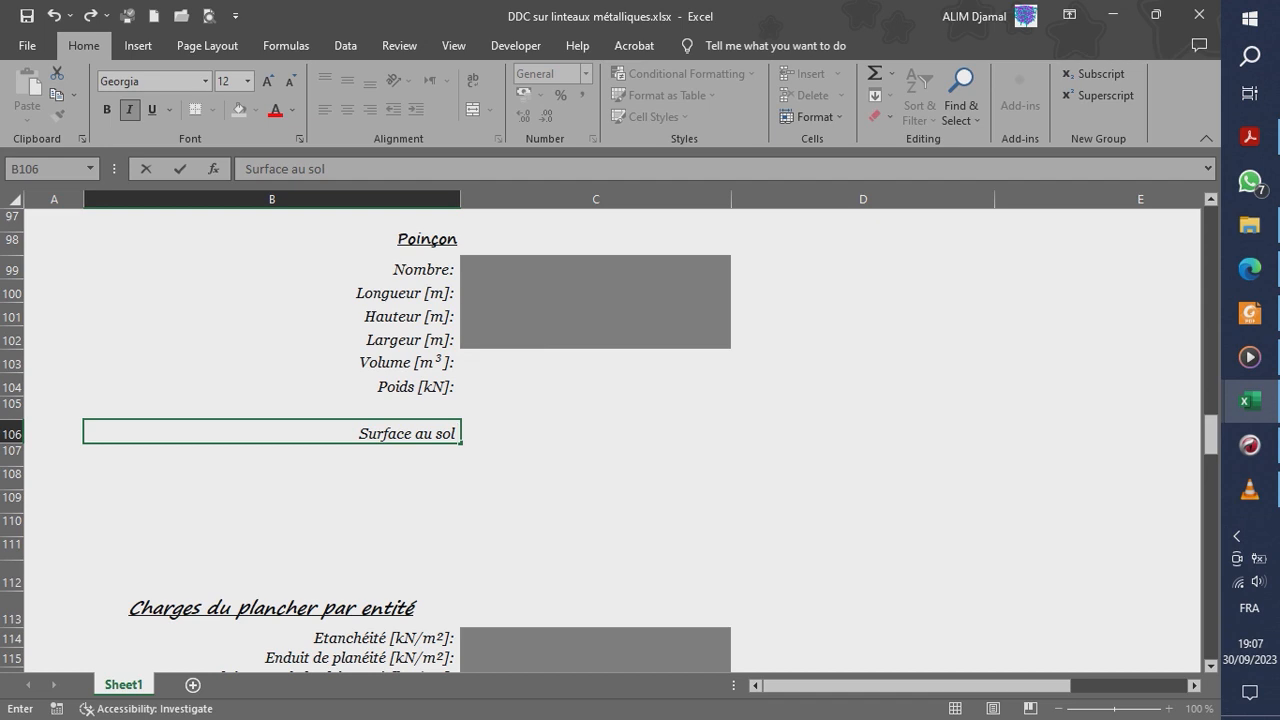
pyautogui.write(' coi')
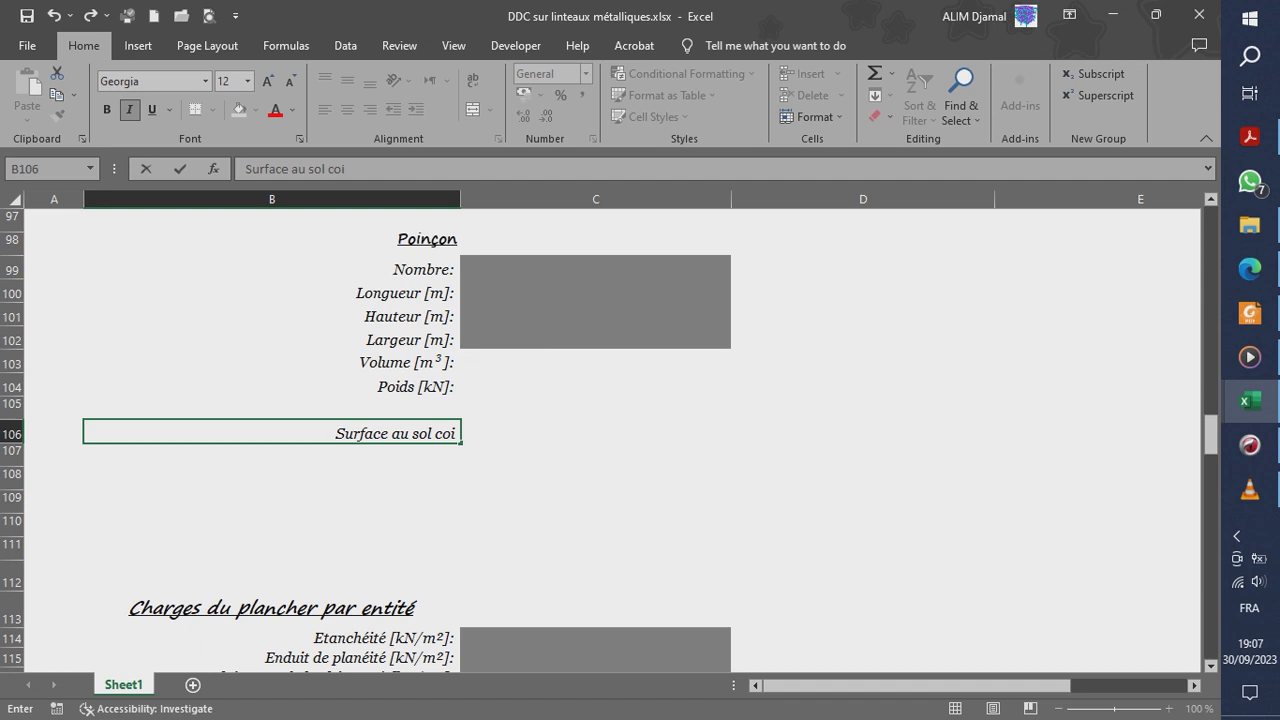
pyautogui.press('BackSpace')
pyautogui.write('uverte')
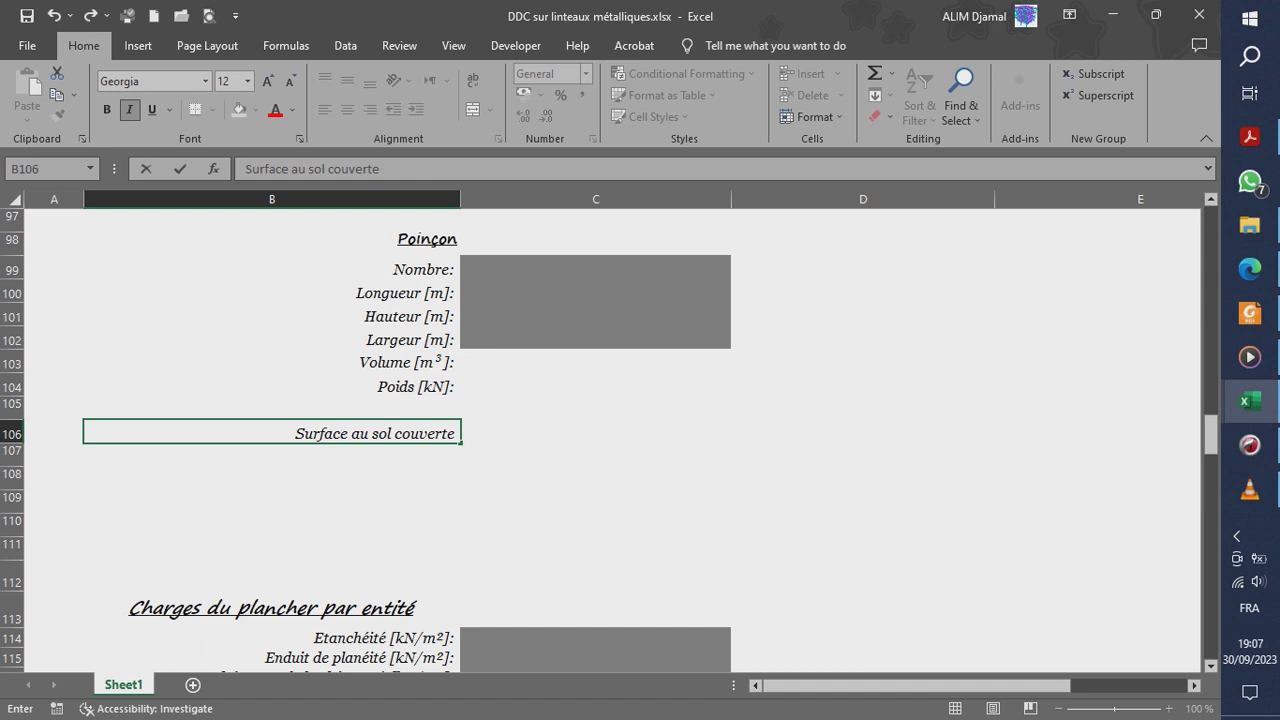
pyautogui.write('par')
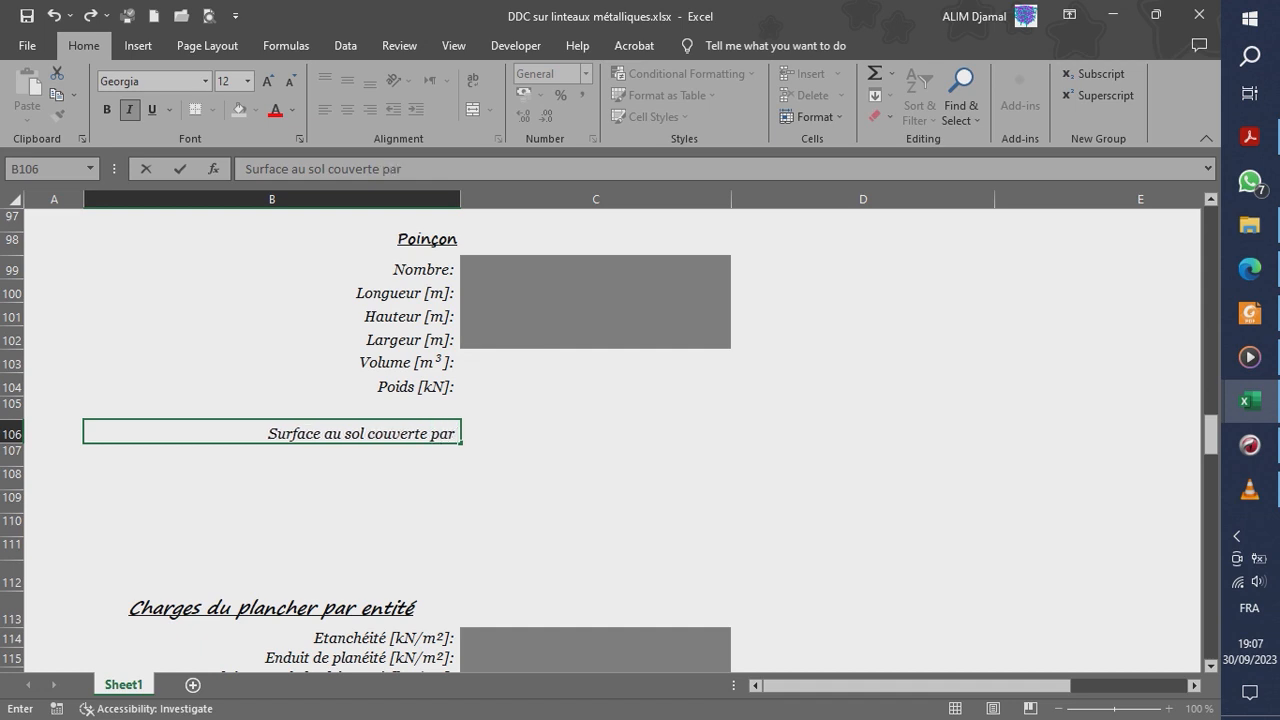
pyautogui.write(' la')
pyautogui.write(' c')
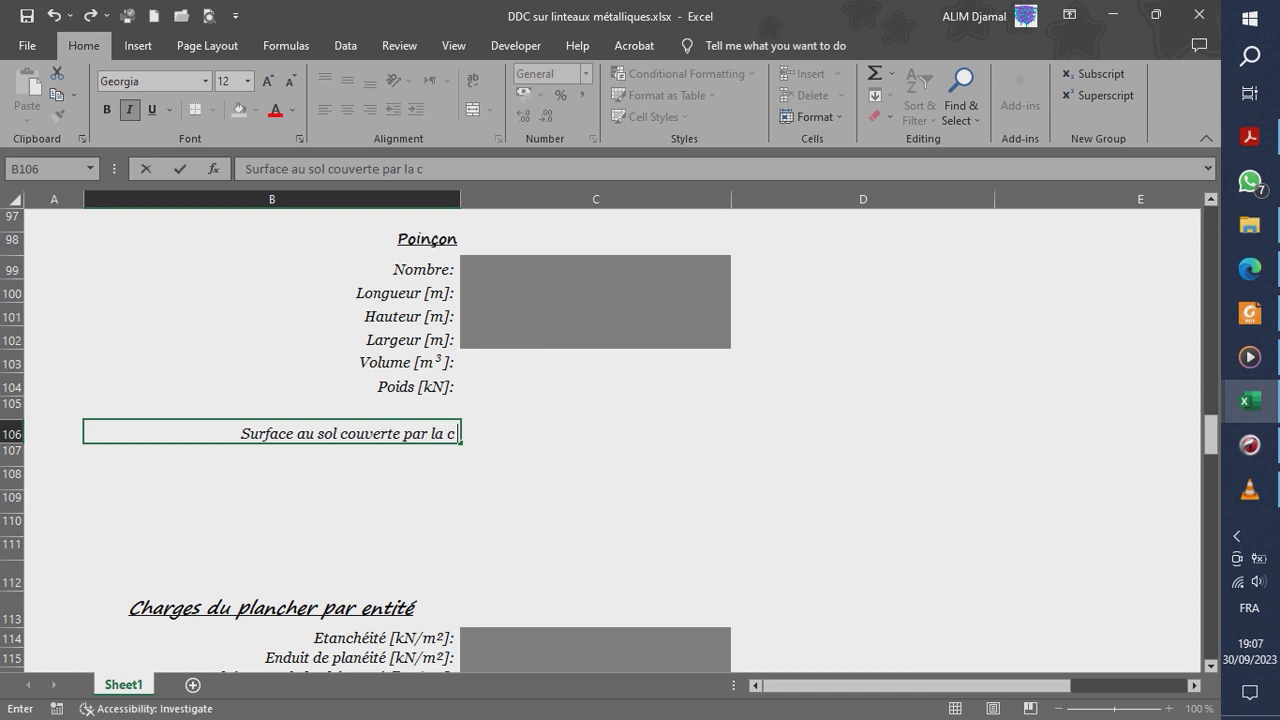
pyautogui.write('harpente')
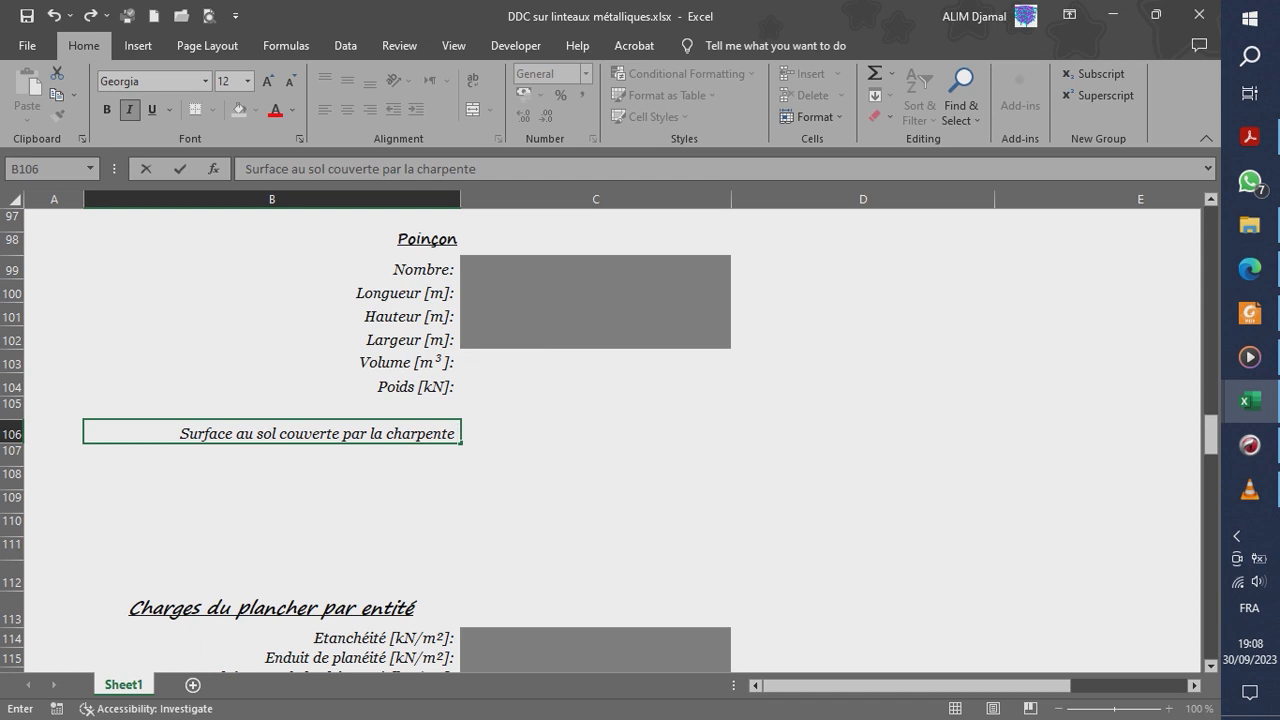
pyautogui.write(' [')
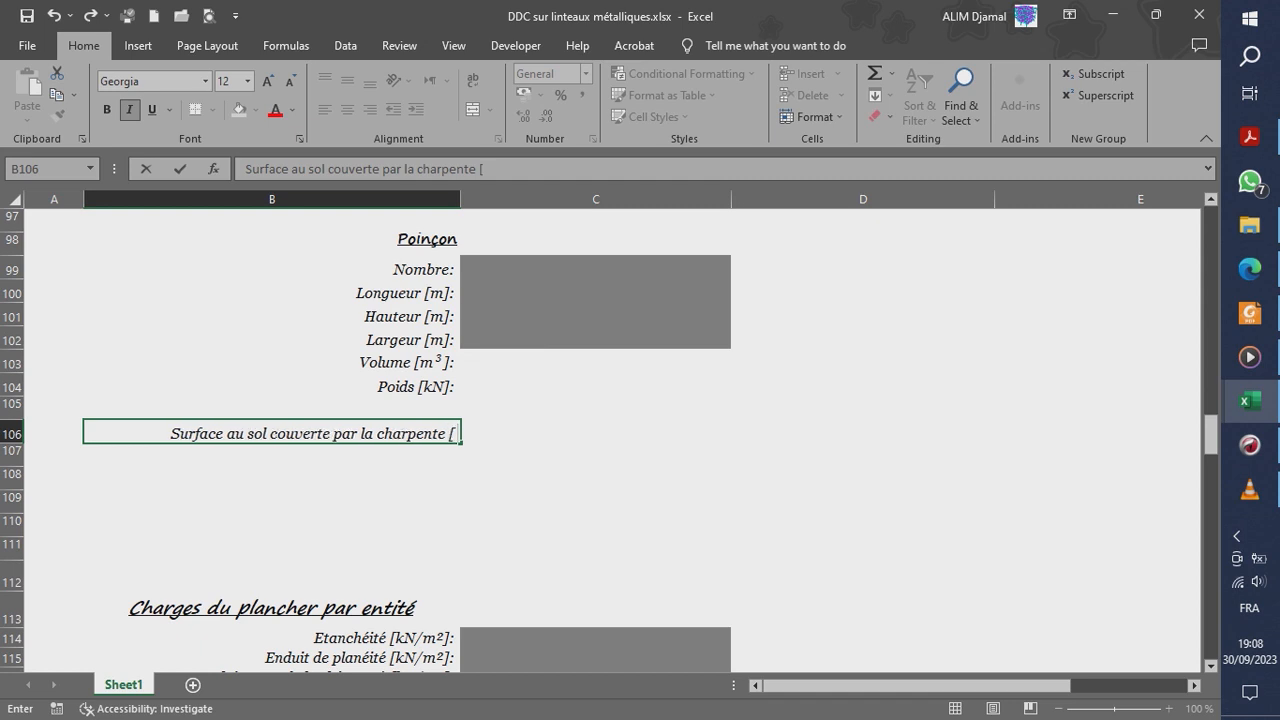
pyautogui.write('m')
pyautogui.write('2')
pyautogui.press('BackSpace')
pyautogui.write('²')
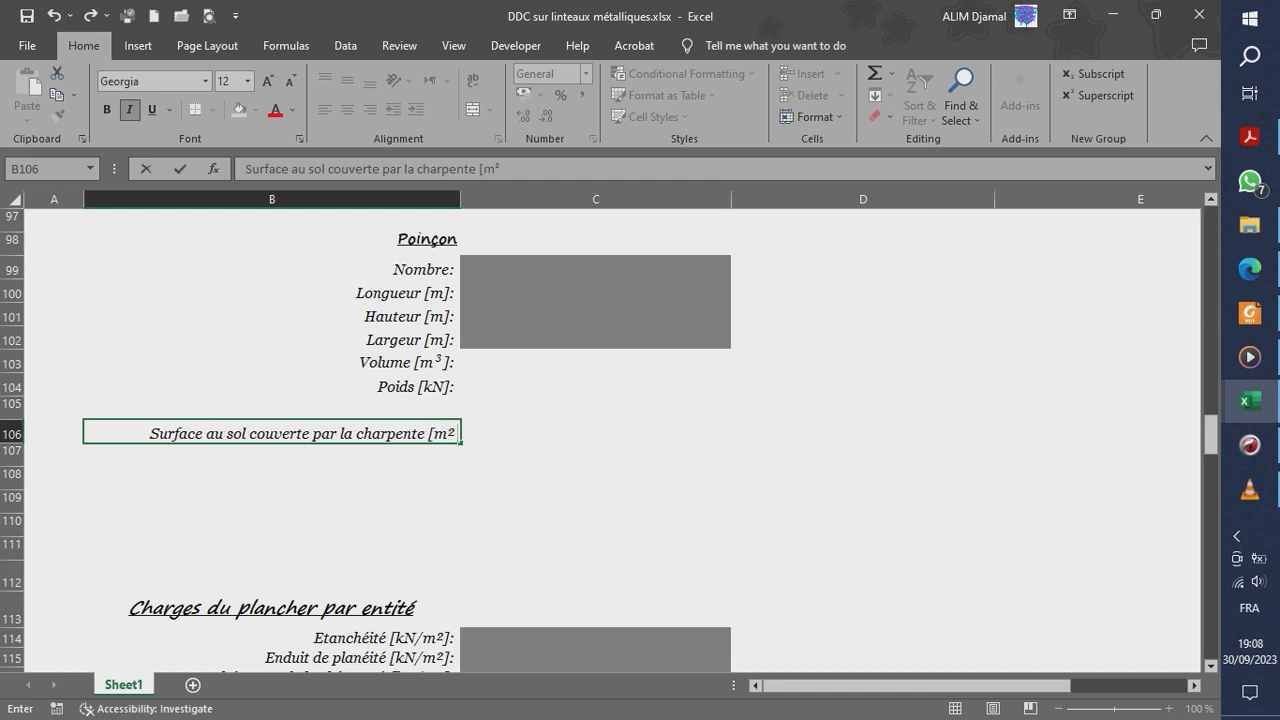
pyautogui.write(']:')
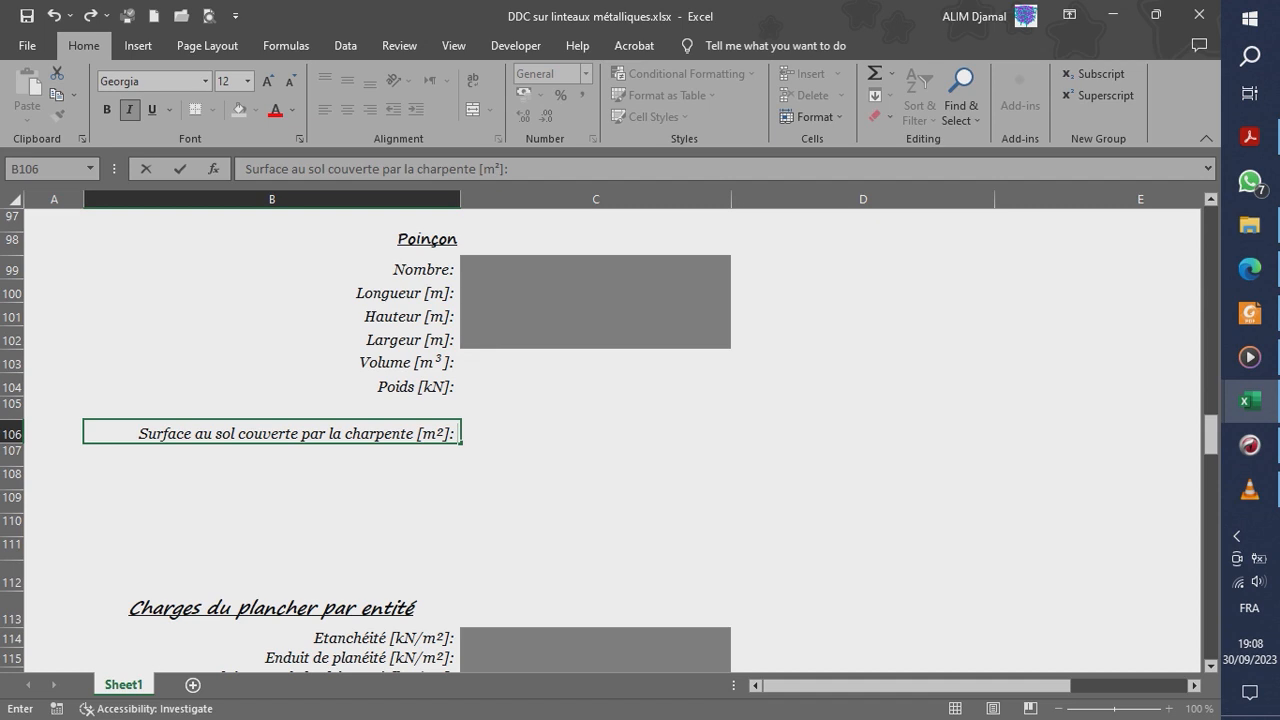
pyautogui.press('Return')
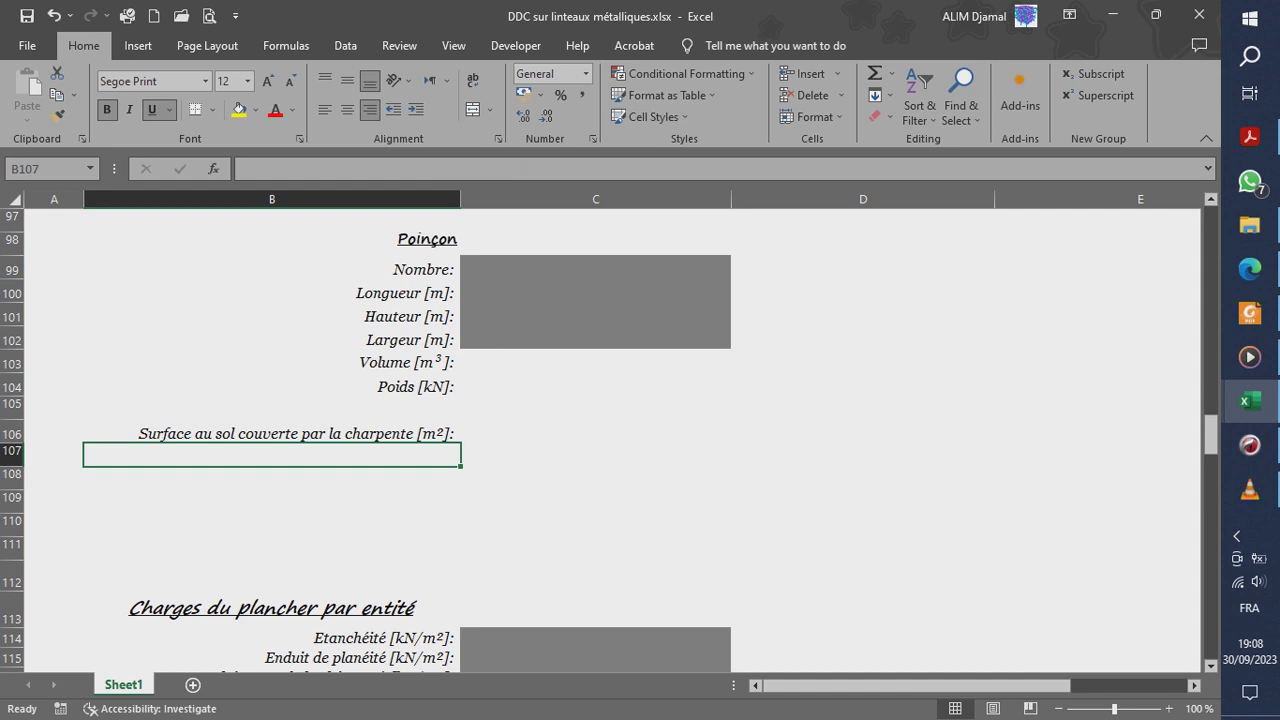
# - Copy the covered floor area label from B106 to B107
pyautogui.click(272, 432)
pyautogui.hotkey('ctrl', 'c')
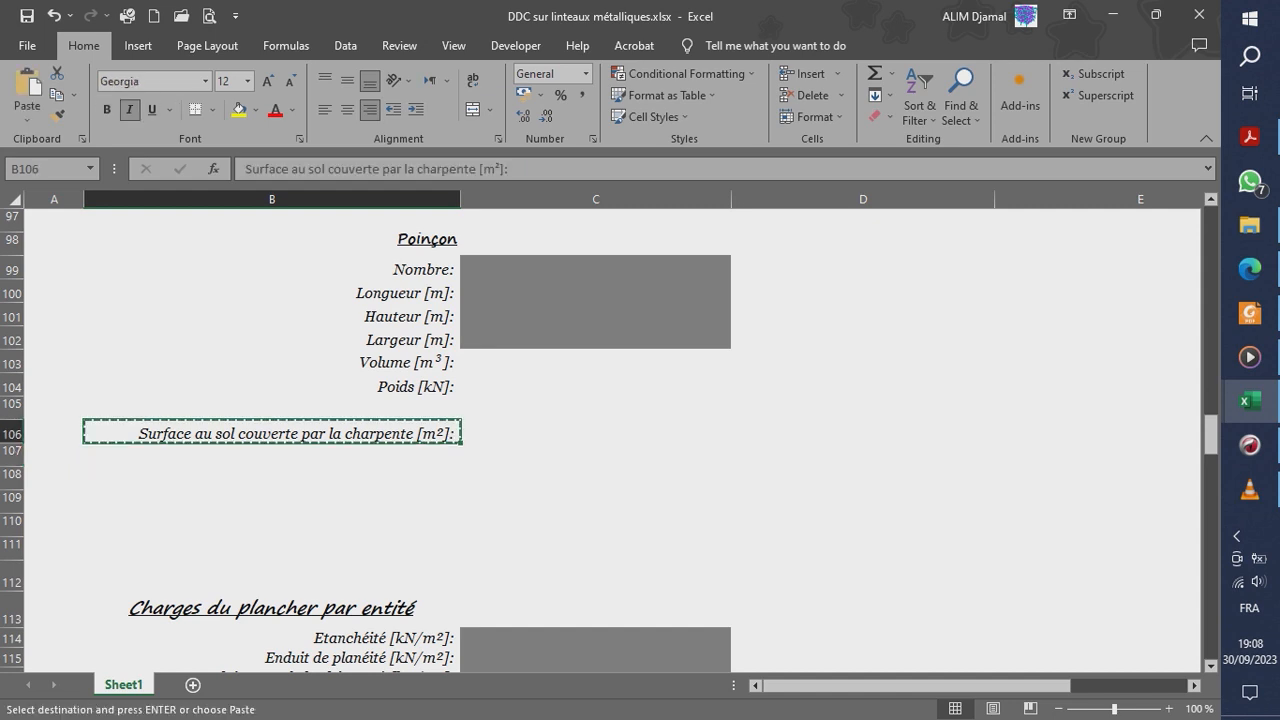
pyautogui.click(272, 456)
pyautogui.hotkey('ctrl', 'v')
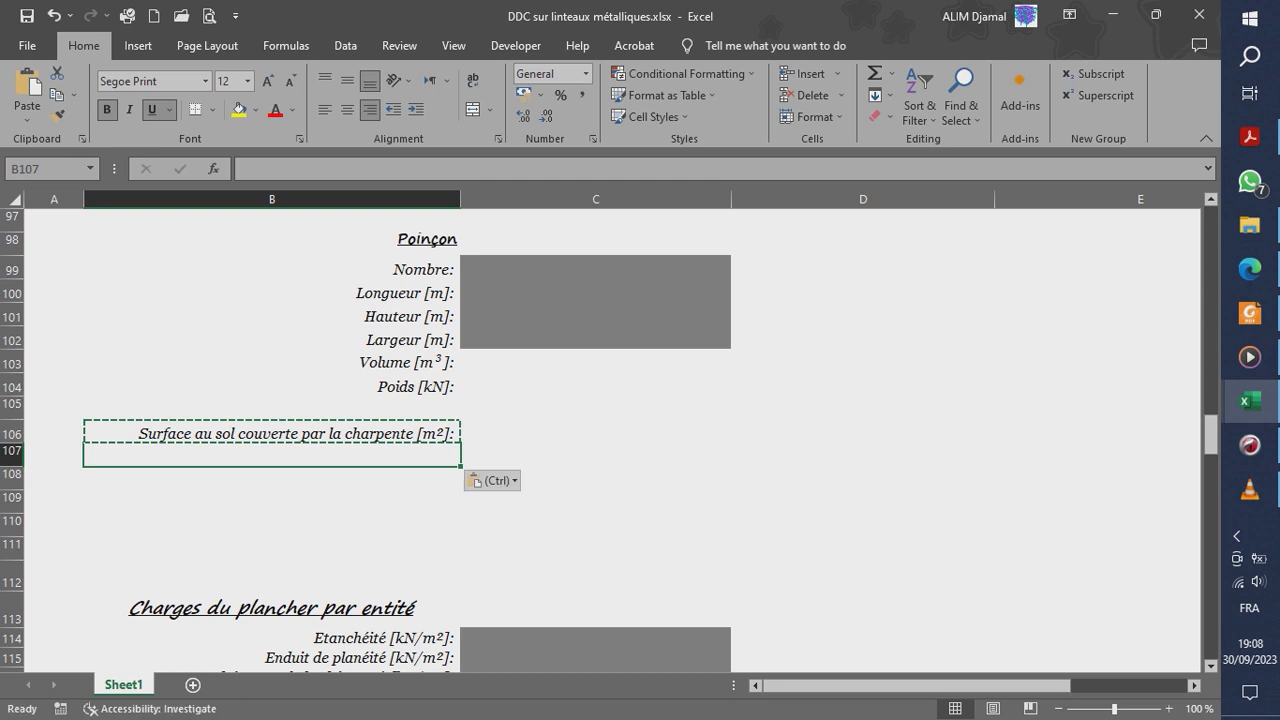
pyautogui.press('Escape')
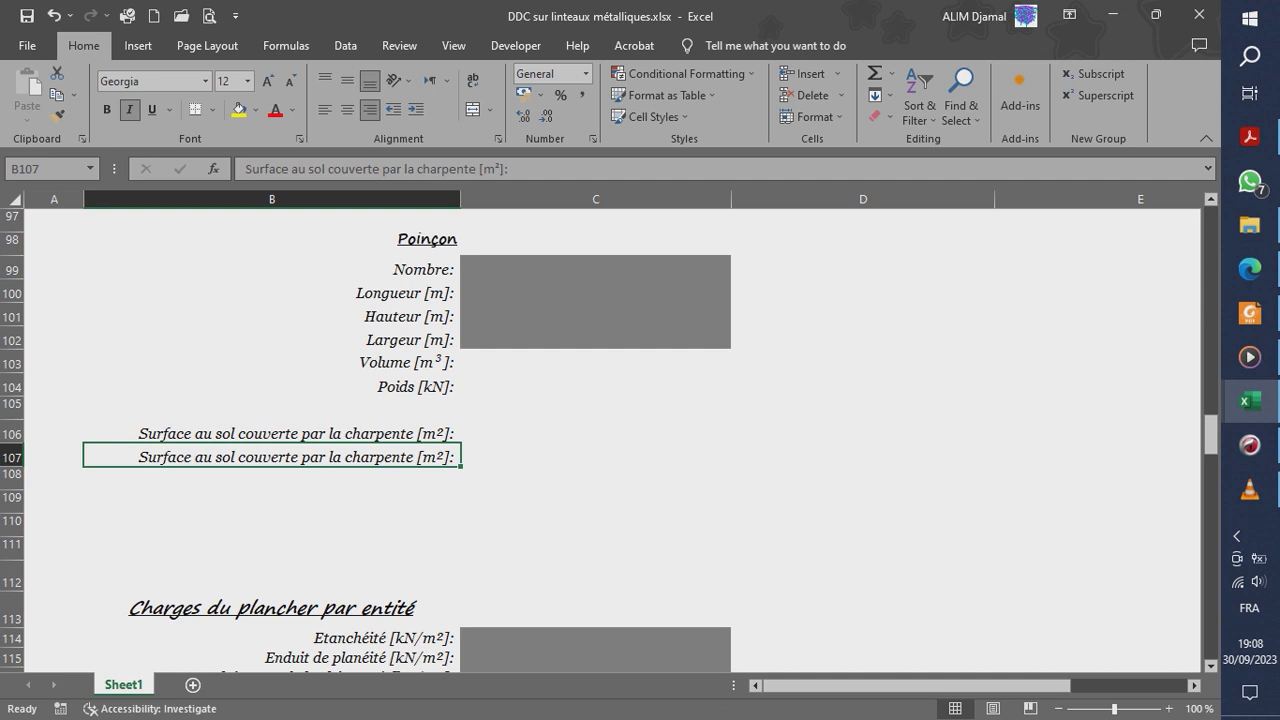
# - Reword the label in B107 to "Poids de la charpente [m²]:", keeping the end of the existing text
pyautogui.click(474, 169)
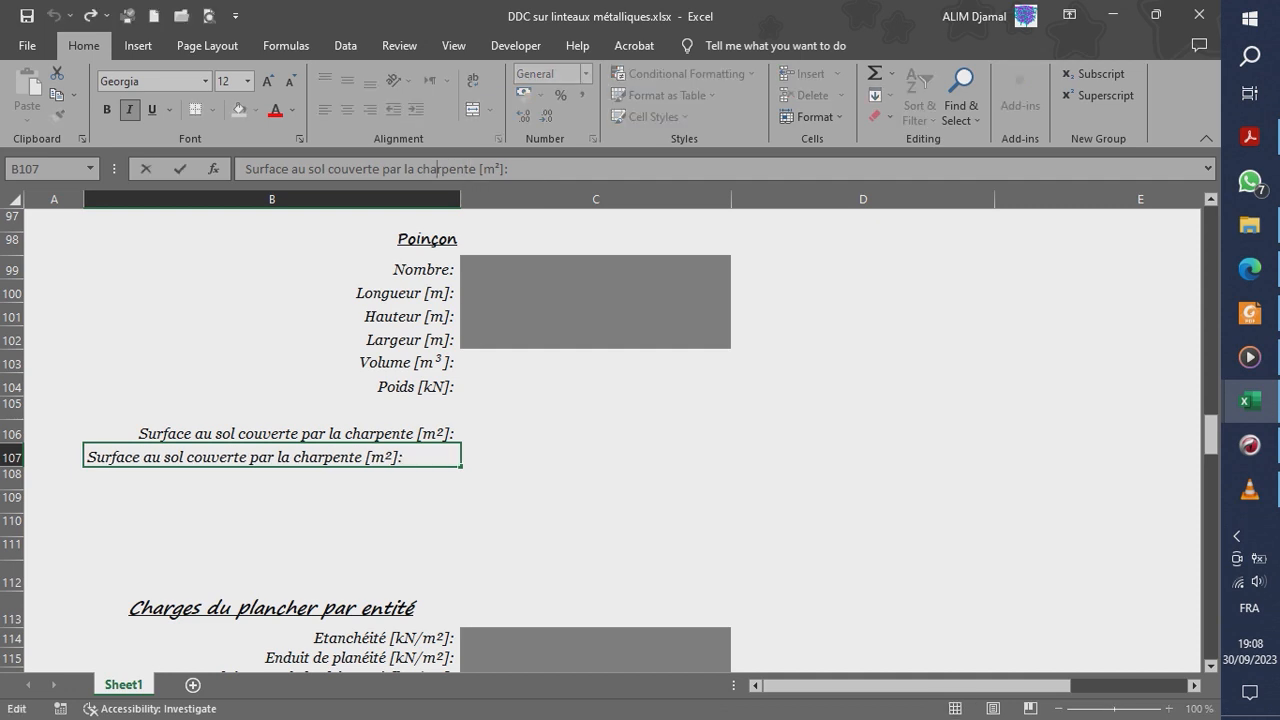
pyautogui.hotkey('ctrl', 'Left')
pyautogui.press('BackSpace')
pyautogui.press('BackSpace')
pyautogui.press('BackSpace')
pyautogui.press('BackSpace')
pyautogui.press('BackSpace')
pyautogui.press('BackSpace')
pyautogui.press('BackSpace')
pyautogui.press('BackSpace')
pyautogui.press('BackSpace')
pyautogui.press('BackSpace')
pyautogui.press('BackSpace')
pyautogui.press('BackSpace')
pyautogui.press('BackSpace')
pyautogui.press('BackSpace')
pyautogui.press('BackSpace')
pyautogui.press('BackSpace')
pyautogui.press('BackSpace')
pyautogui.press('BackSpace')
pyautogui.press('BackSpace')
pyautogui.press('BackSpace')
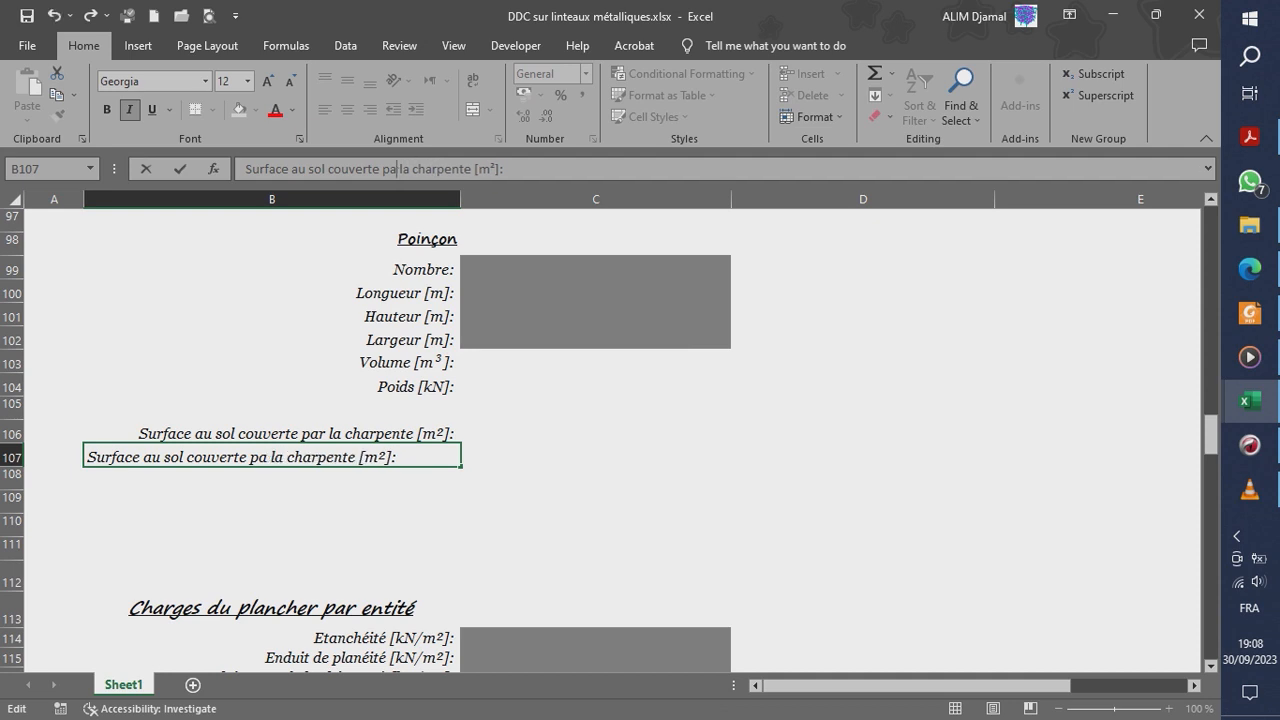
pyautogui.write('P')
pyautogui.press('Left')
pyautogui.write('oids ')
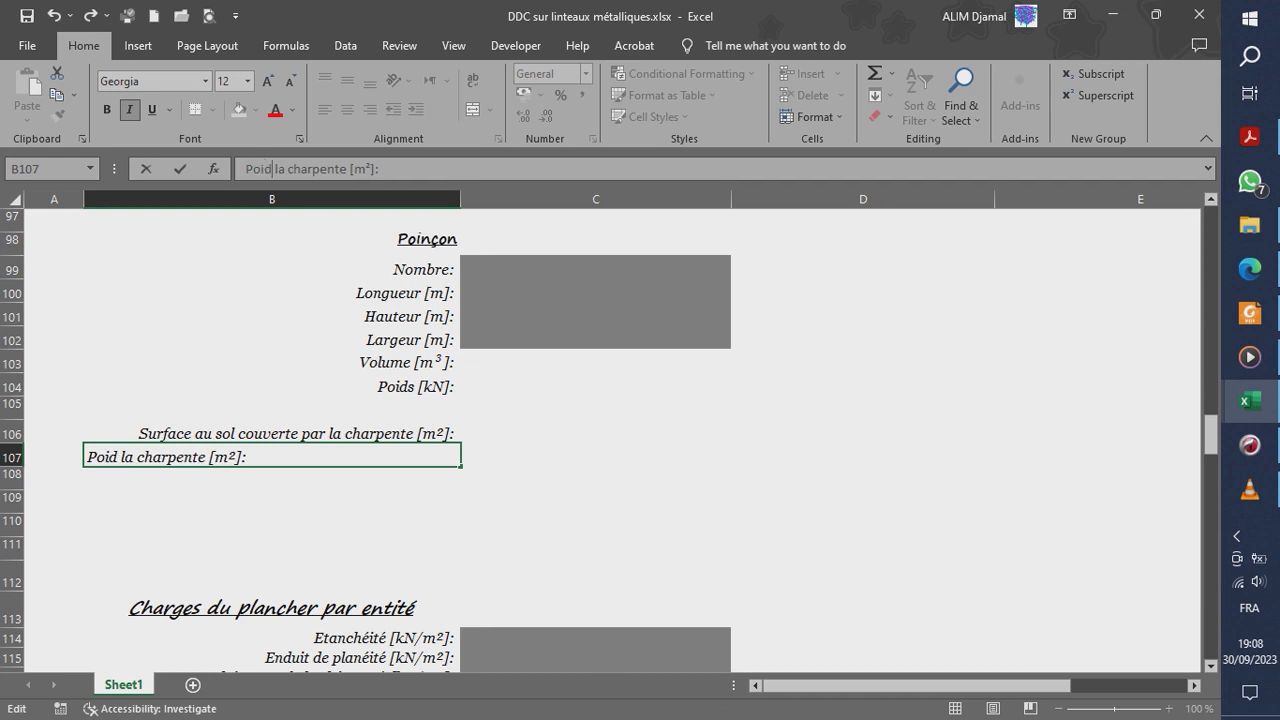
pyautogui.write('de')
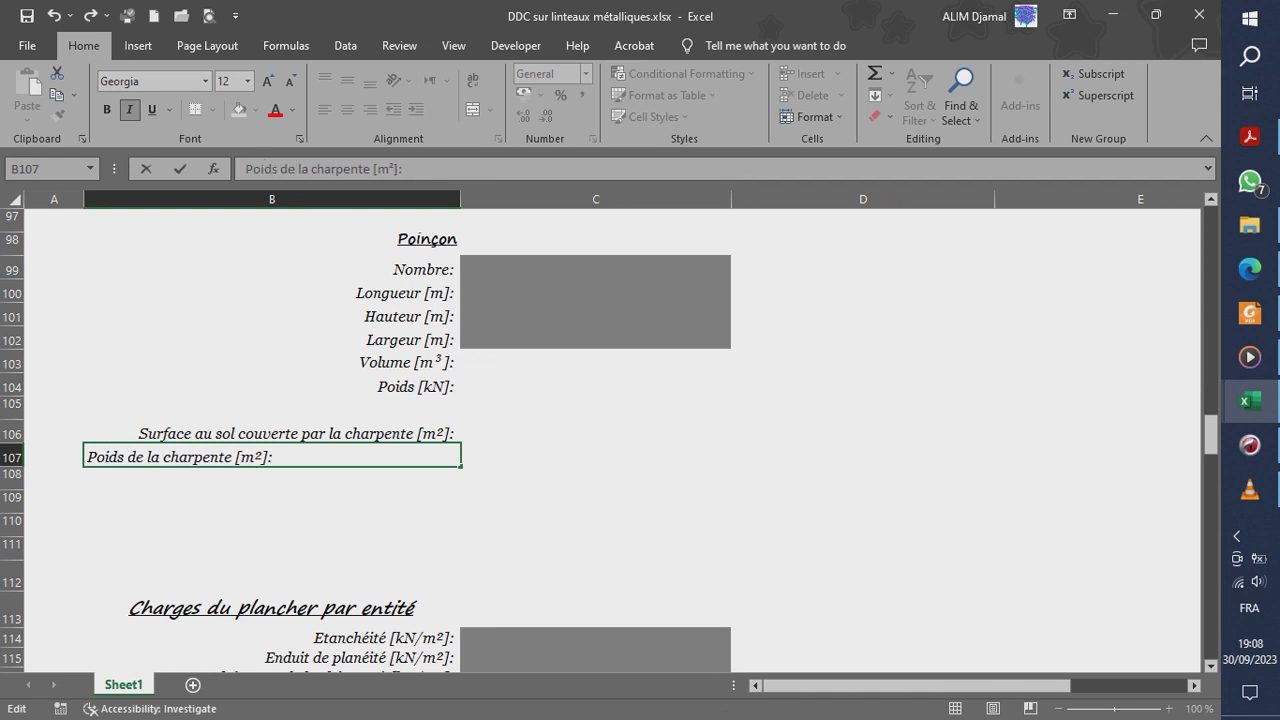
pyautogui.press('Return')
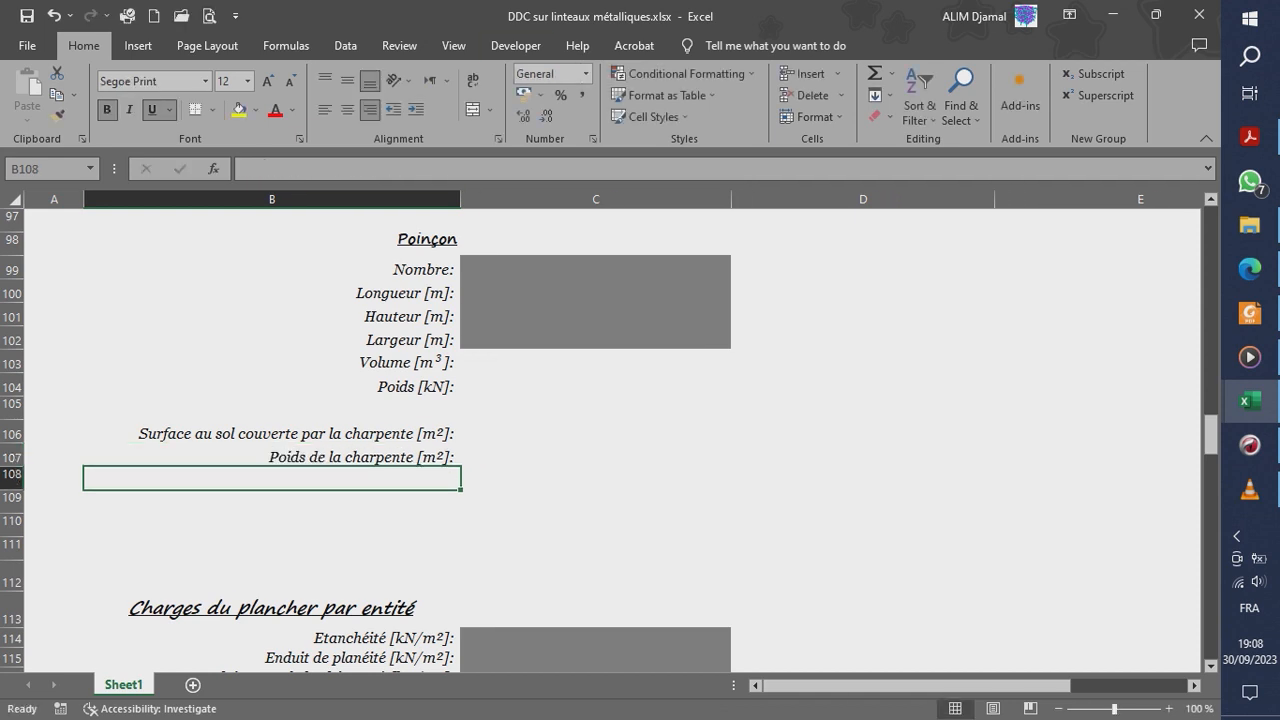
# - Change the unit in the B107 charpente weight label to [kN/m²]
pyautogui.click(270, 457)
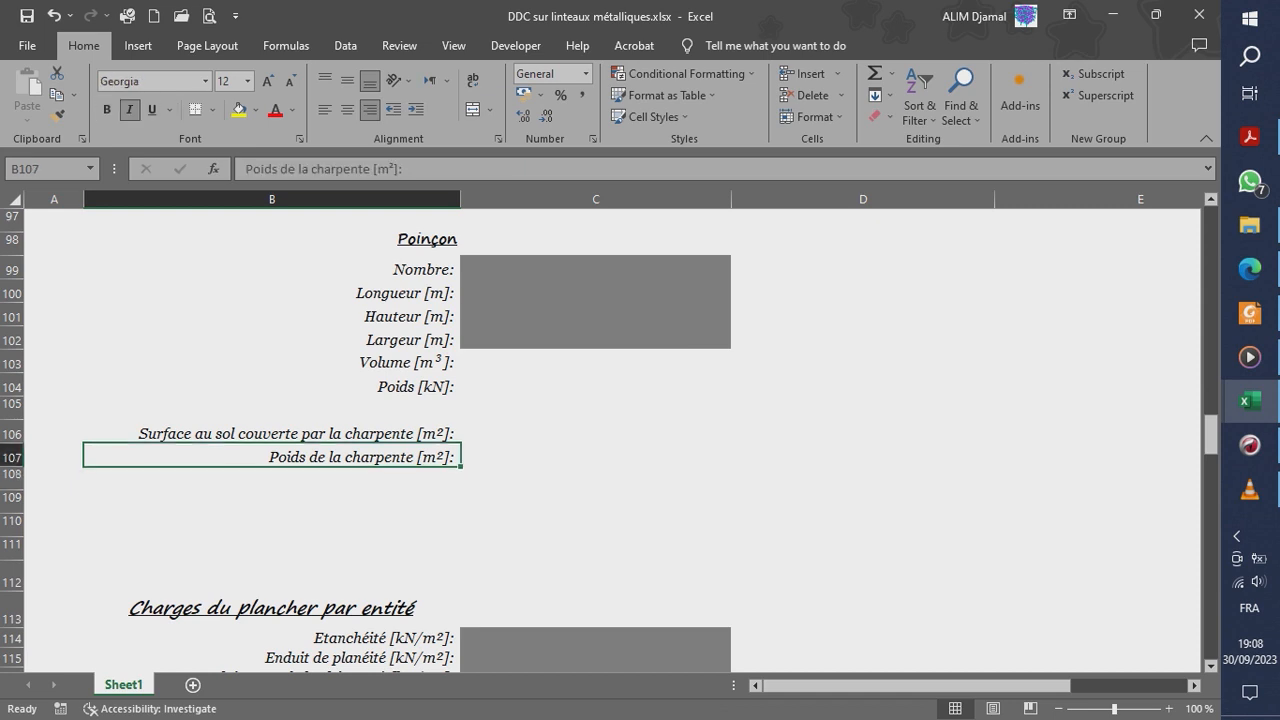
pyautogui.click(402, 169)
pyautogui.click(378, 169)
pyautogui.write('kN/')
pyautogui.press('Return')
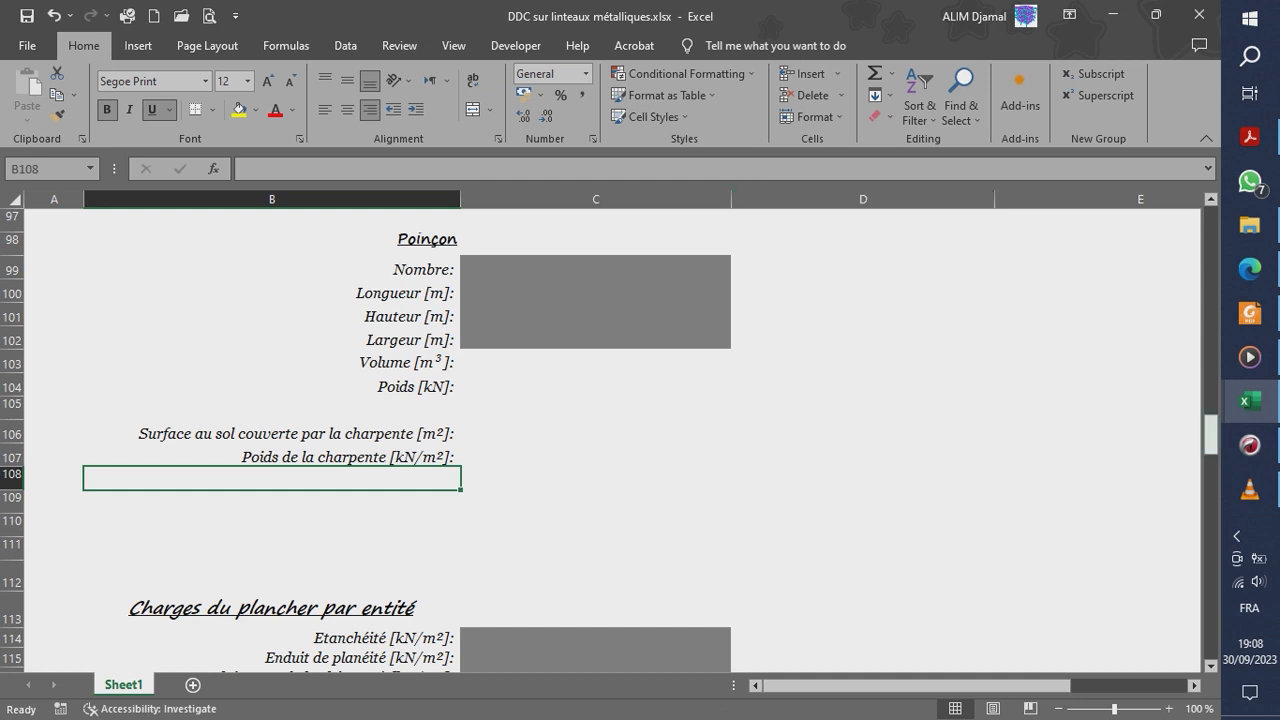
pyautogui.moveTo(1210, 433); pyautogui.dragTo(1210, 300)
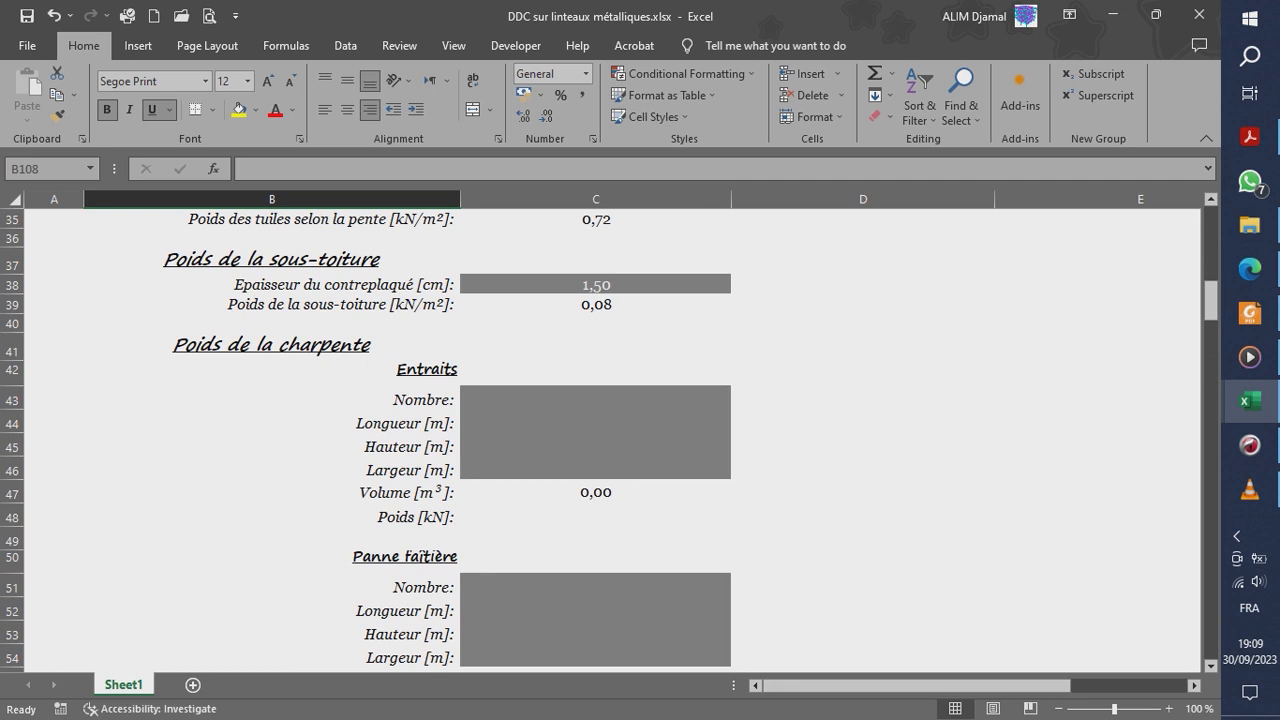